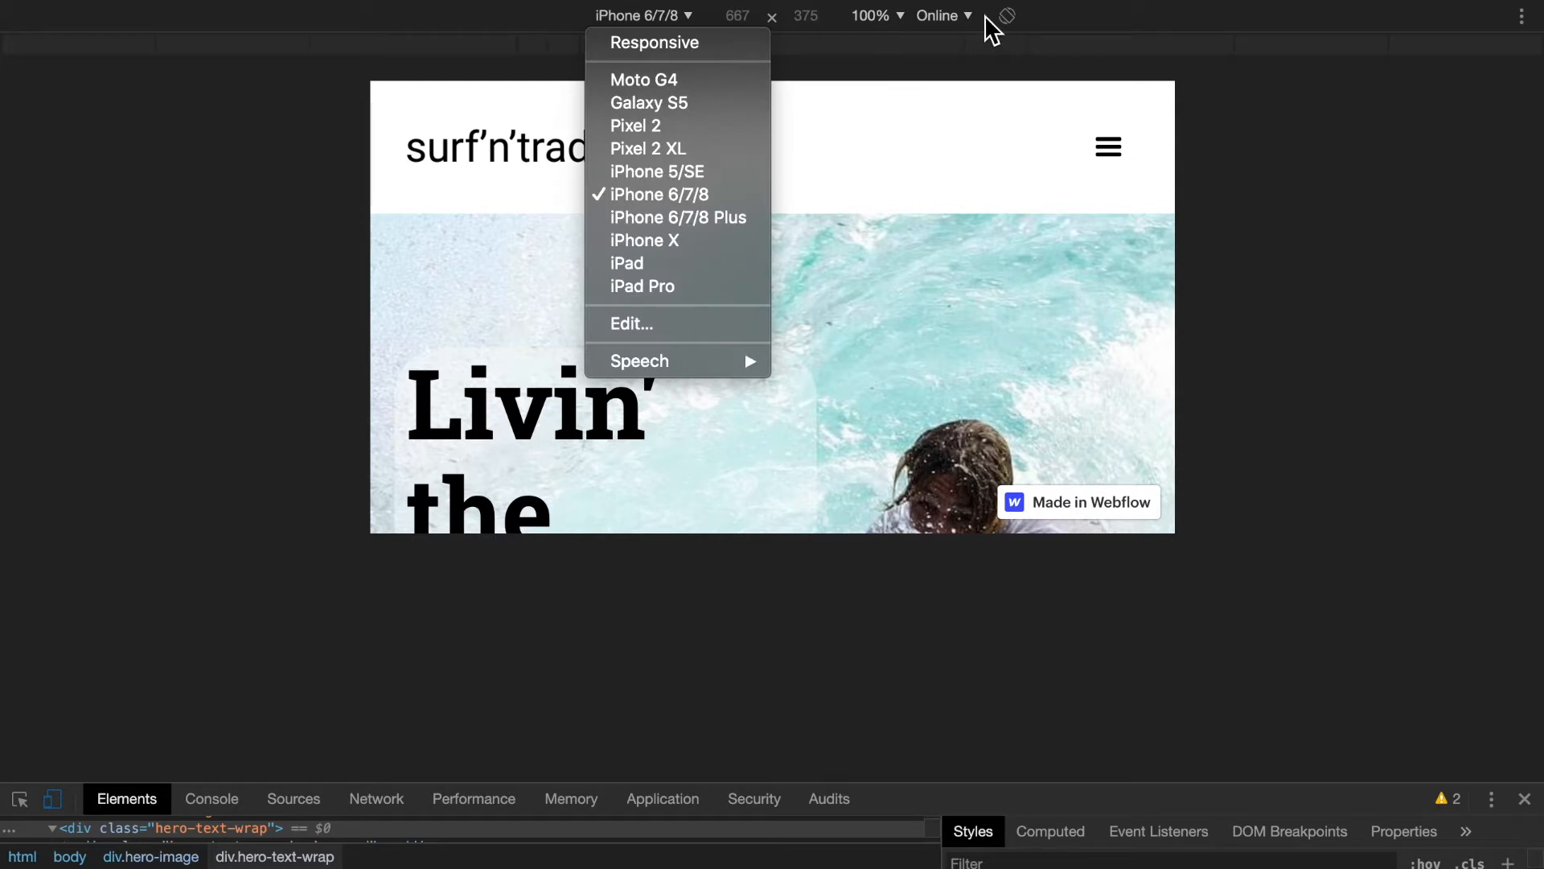
# - Rotate the iPhone 6/7/8 preview to portrait and examine the home page's sections through to the free guide section
pyautogui.click(1005, 16)
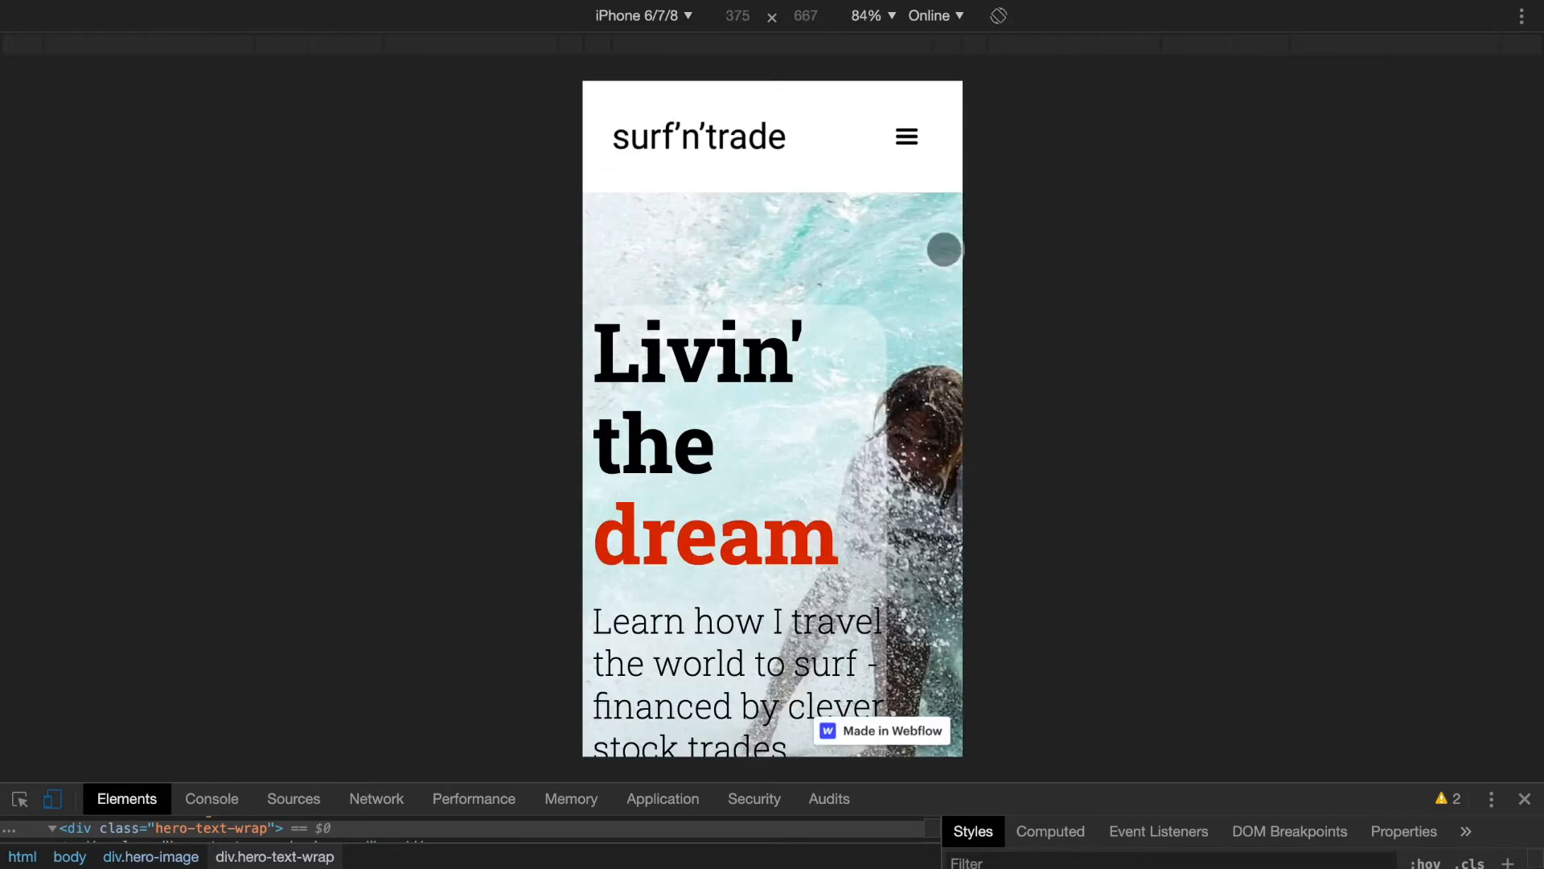
pyautogui.scroll(-10, 860, 443)
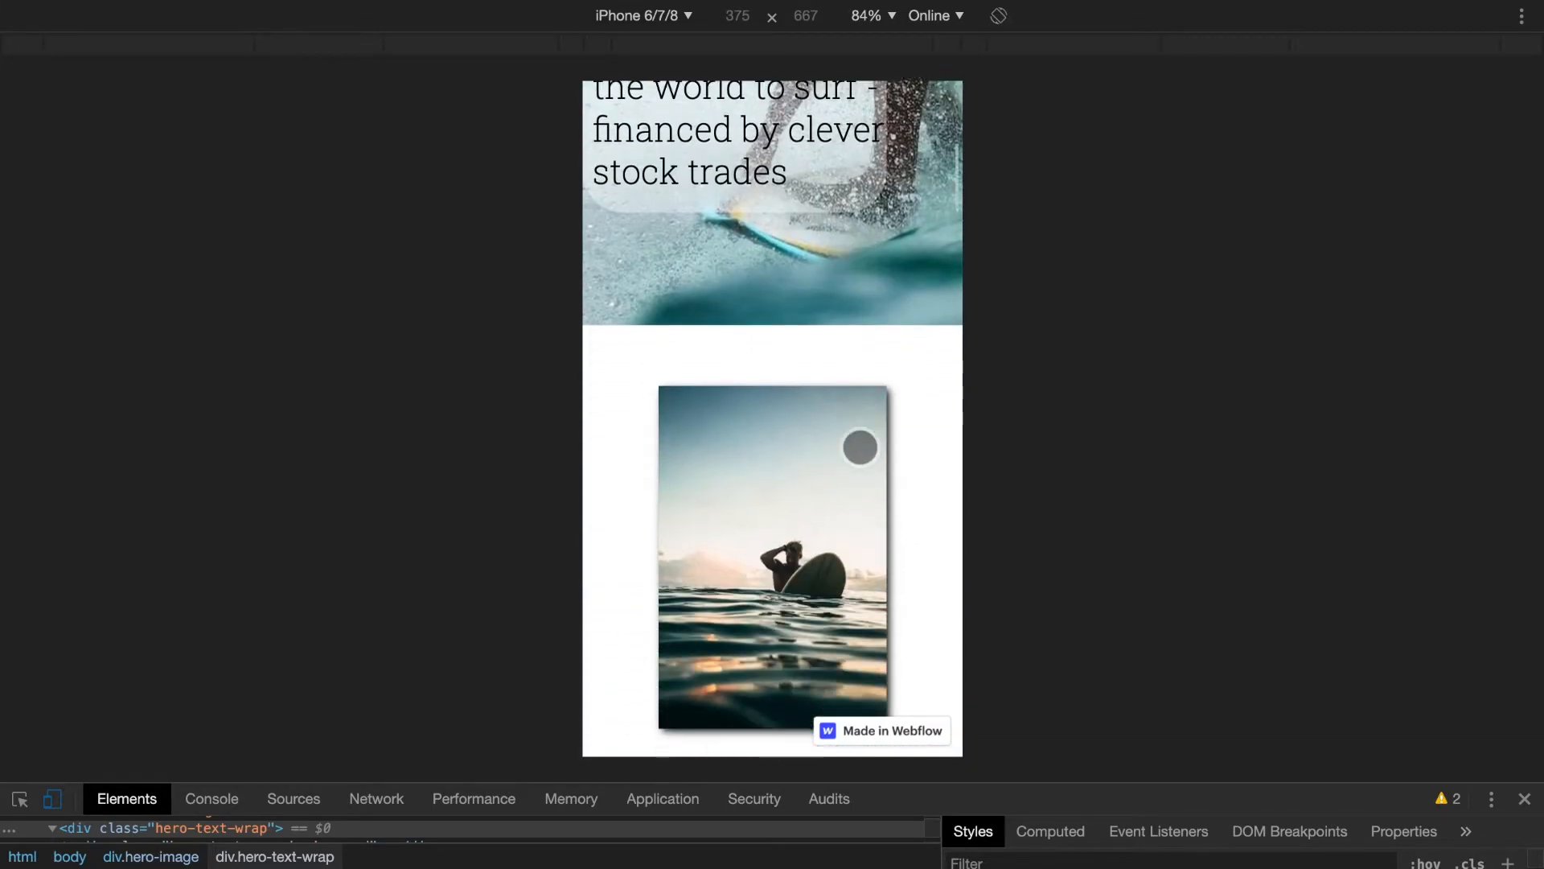
pyautogui.scroll(-10, 860, 447)
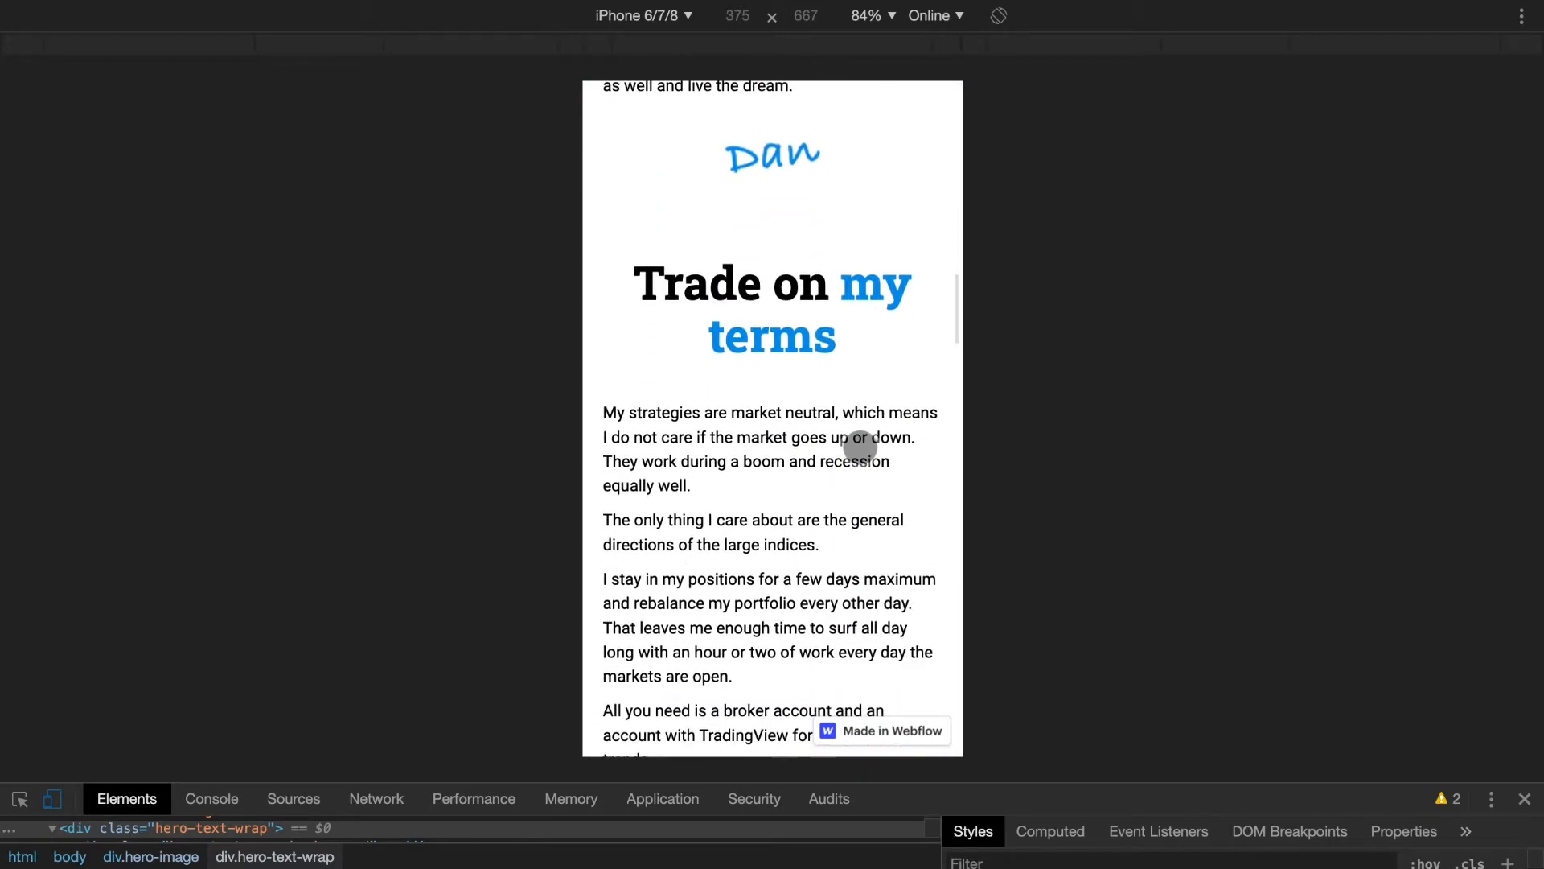
pyautogui.scroll(-10, 860, 447)
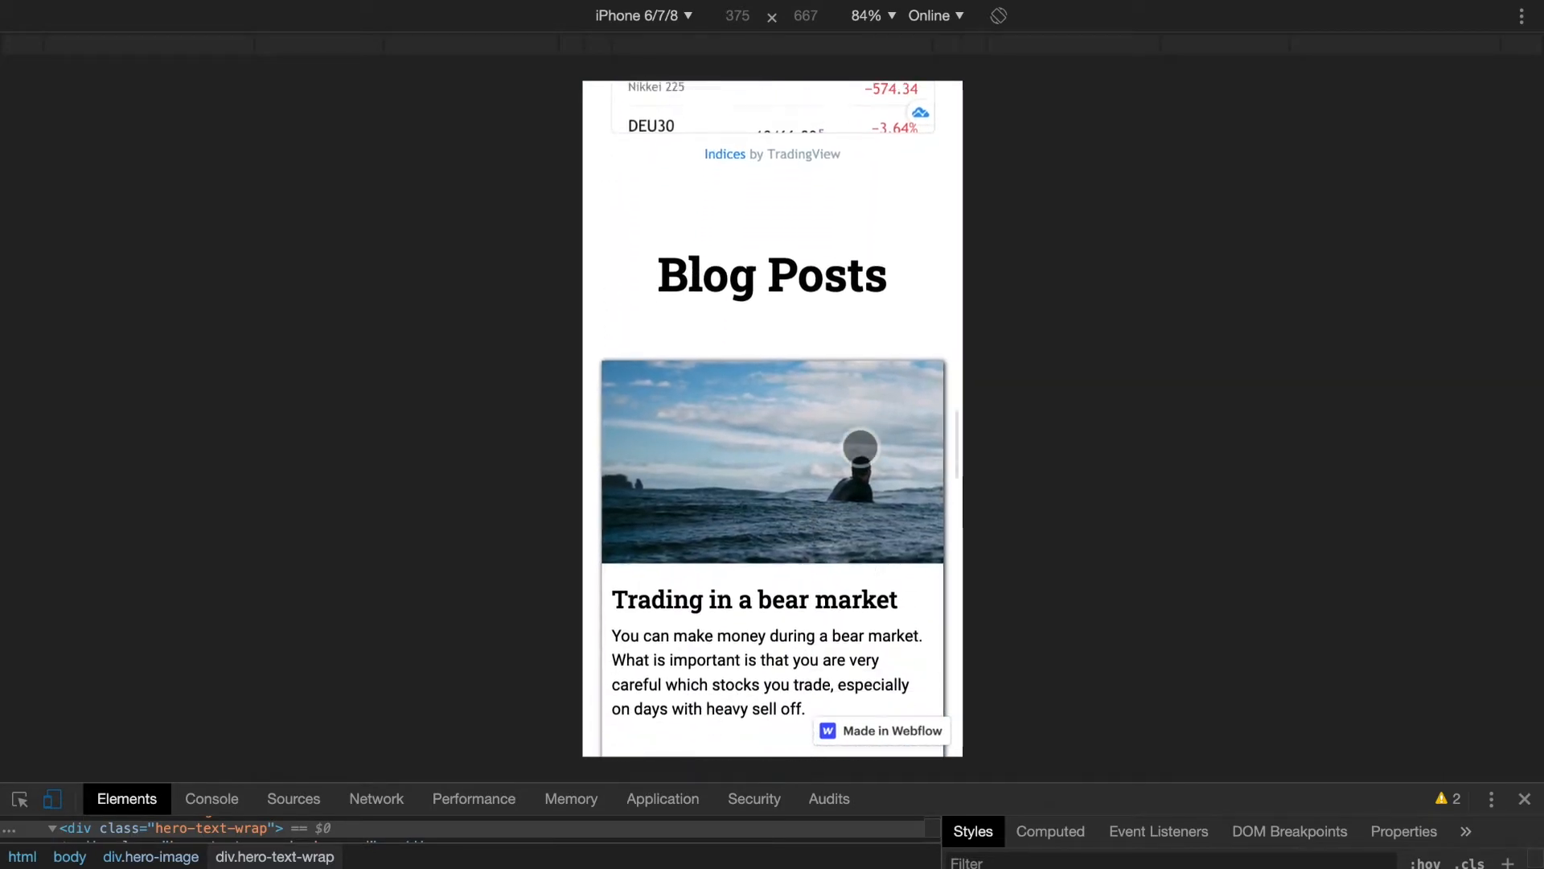
pyautogui.scroll(-10, 860, 448)
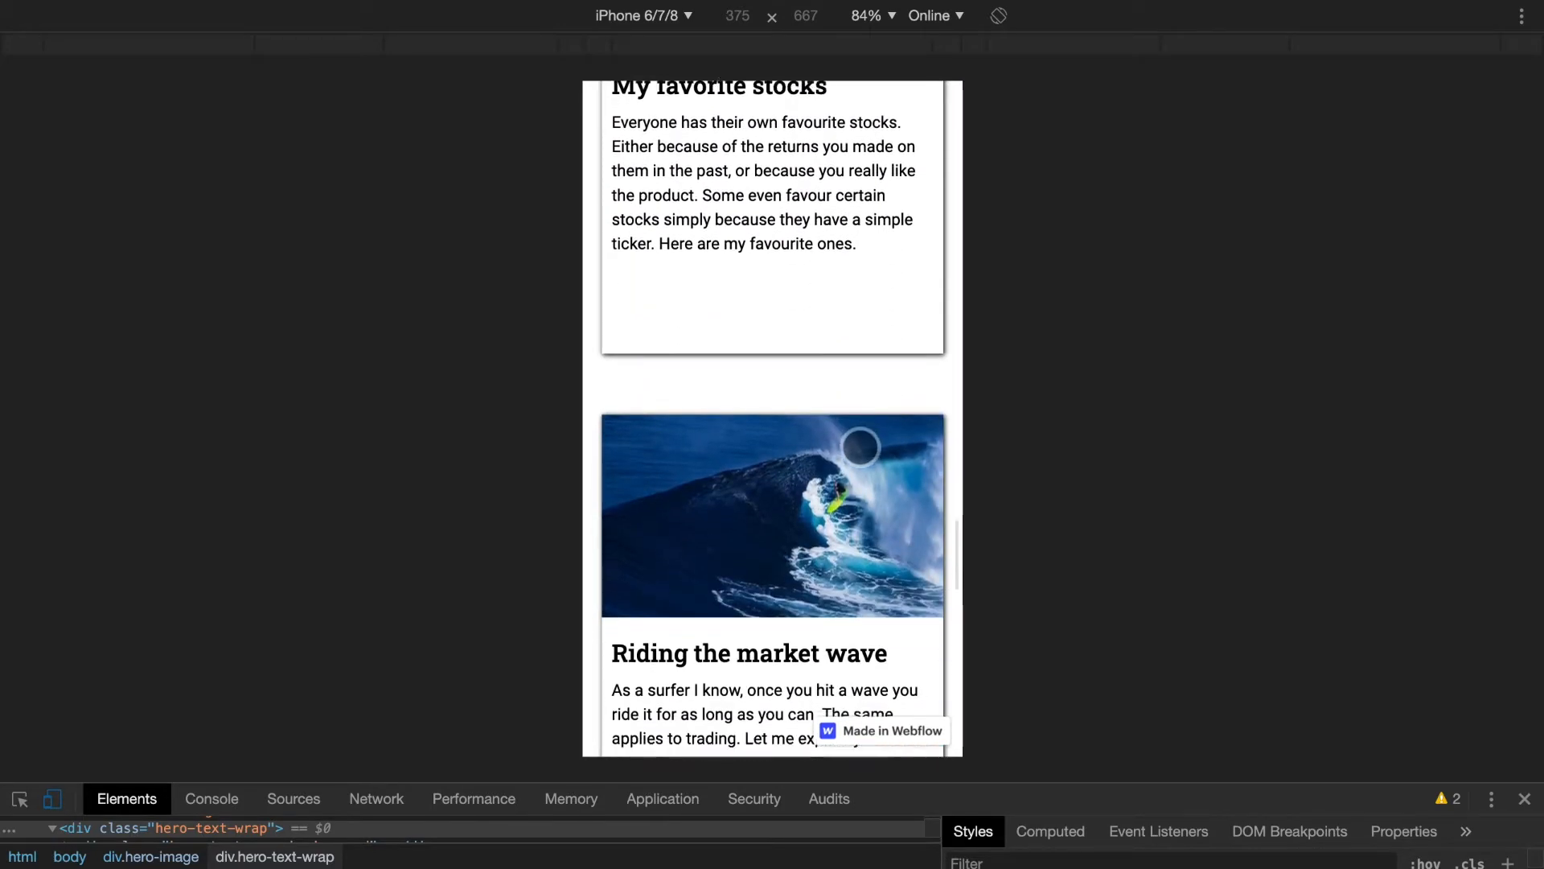
pyautogui.scroll(-10, 860, 447)
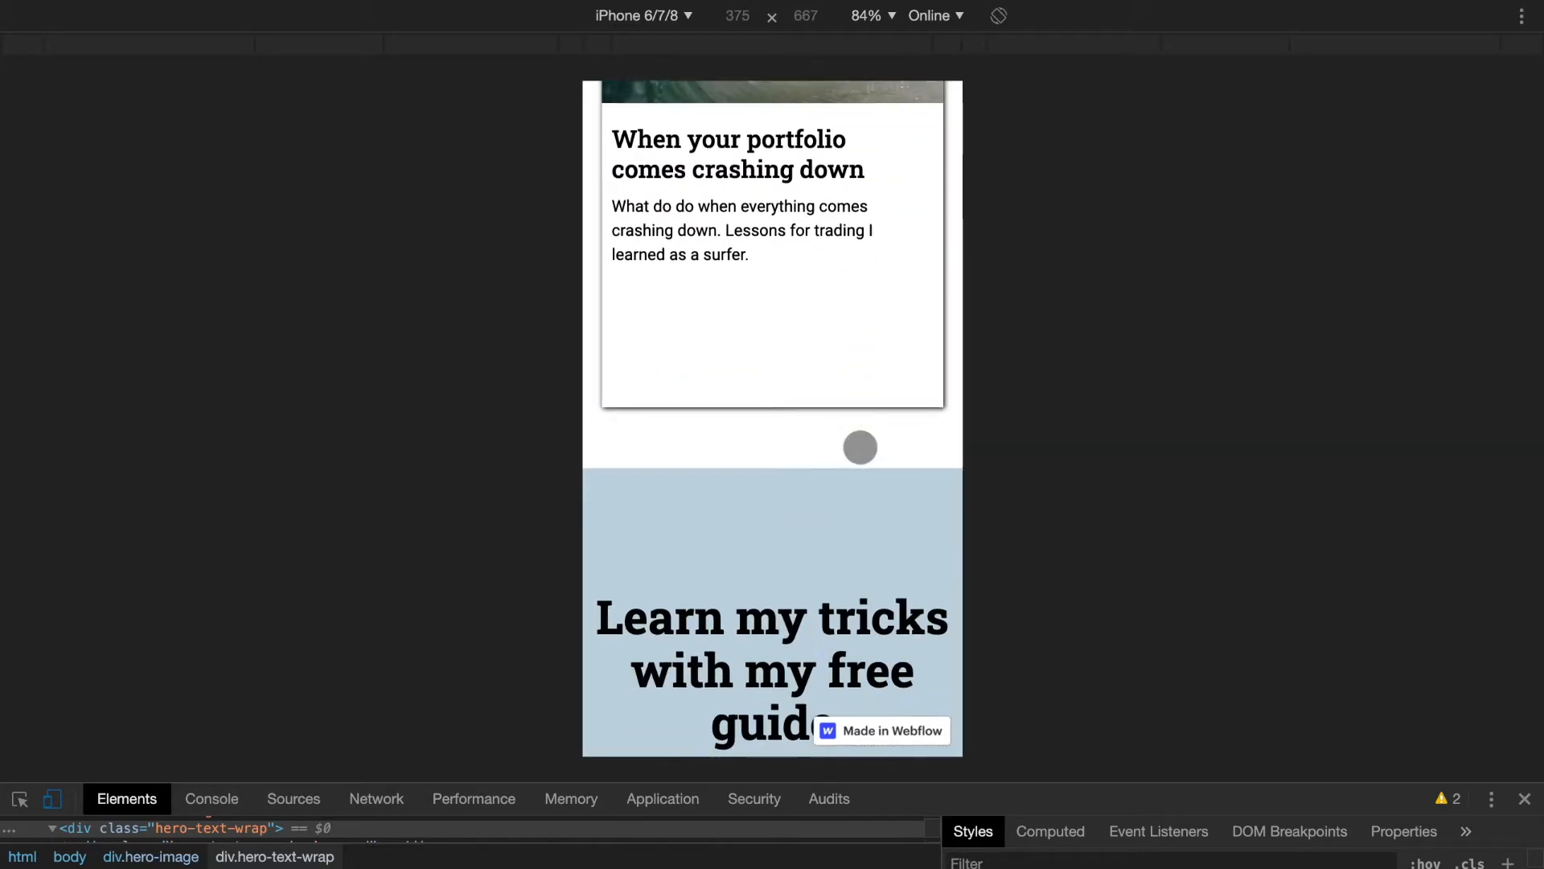
pyautogui.scroll(-3, 860, 447)
pyautogui.scroll(10, 858, 437)
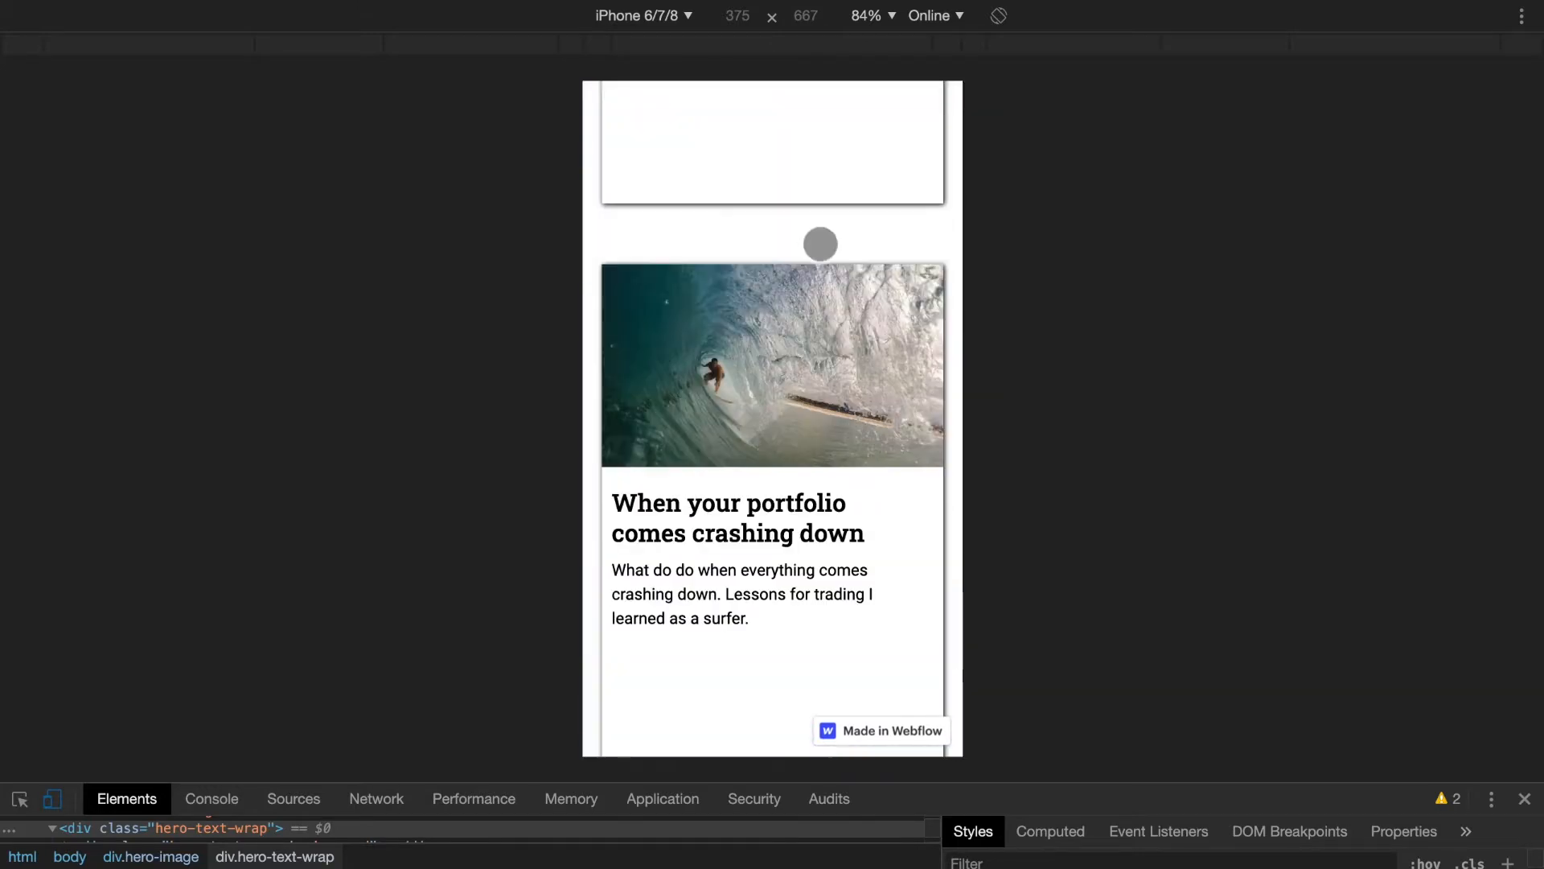
pyautogui.scroll(5, 817, 242)
pyautogui.scroll(2, 820, 244)
pyautogui.click(667, 18)
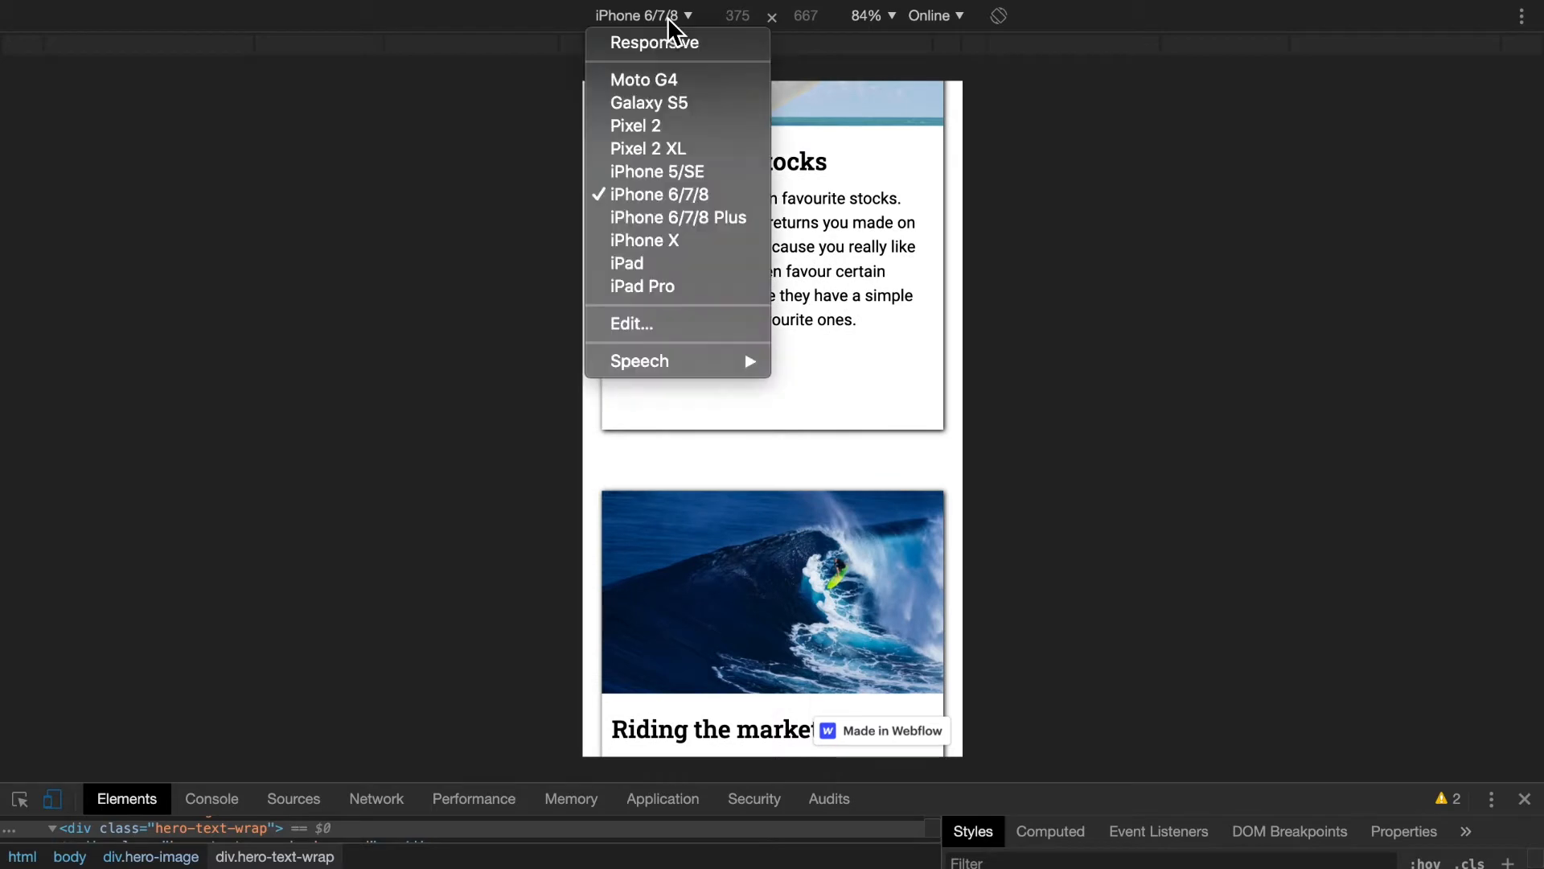
pyautogui.click(950, 319)
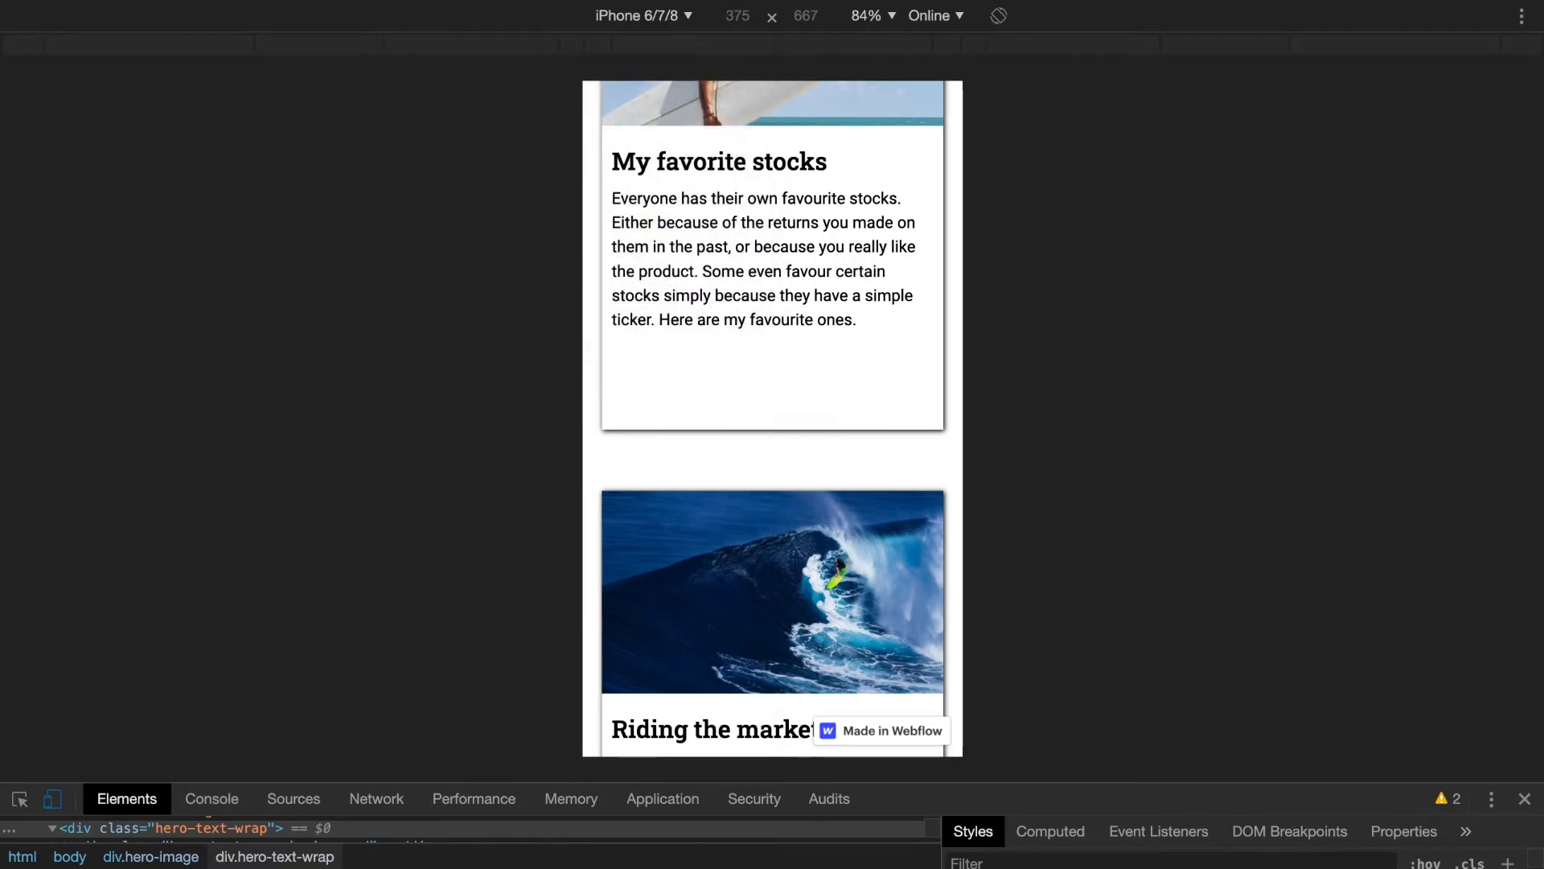
pyautogui.scroll(7, 735, 303)
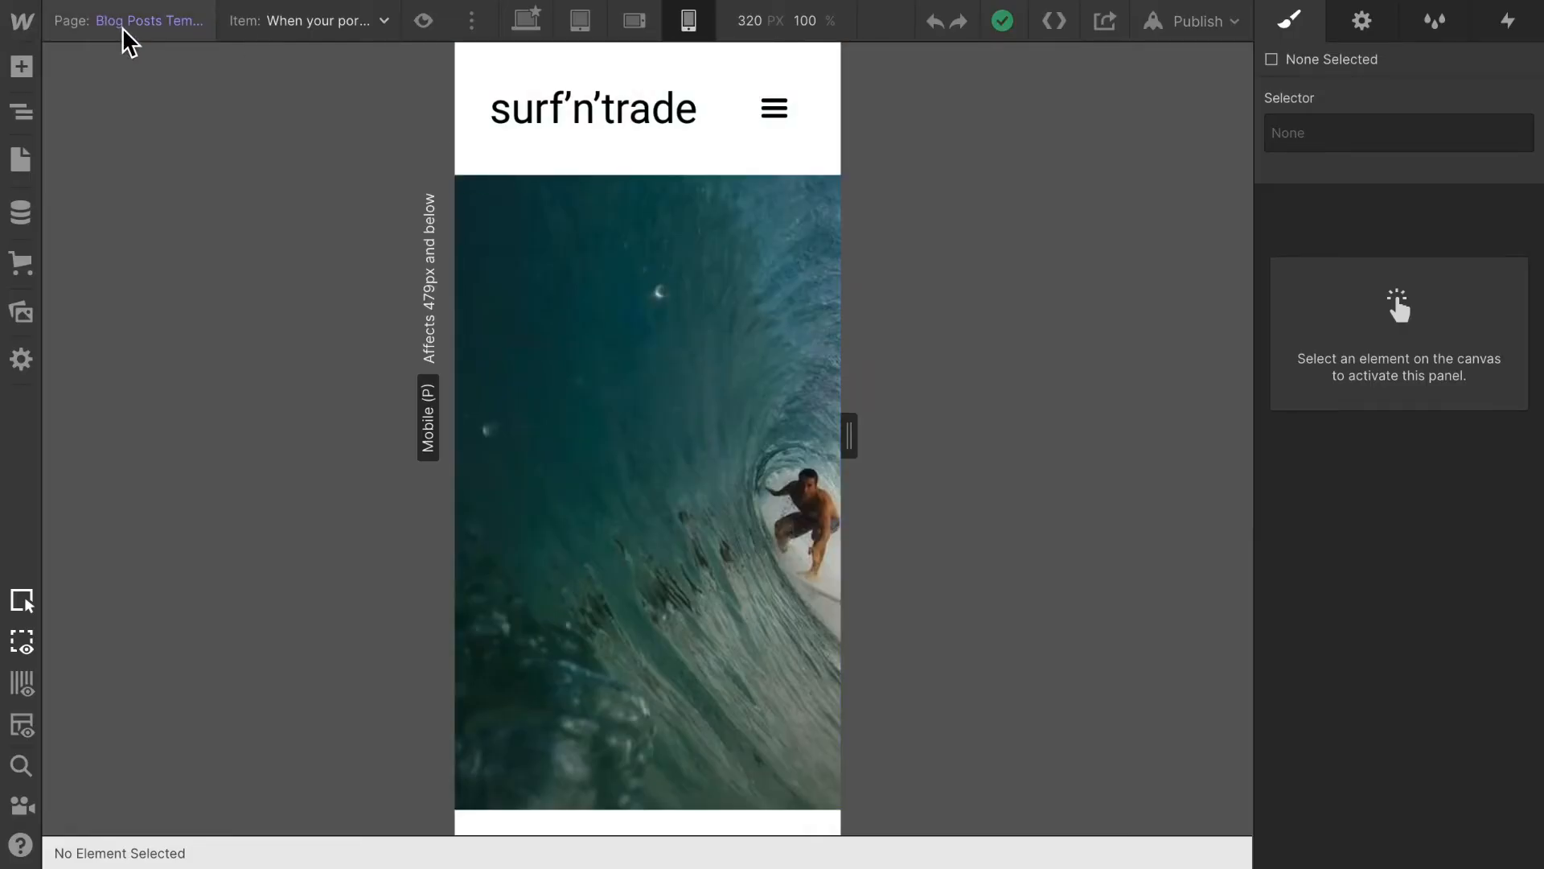
# - Switch to the Webflow Designer, open another page in place of the Blog Posts Template and examine its mobile portrait layout
pyautogui.click(123, 29)
pyautogui.click(151, 208)
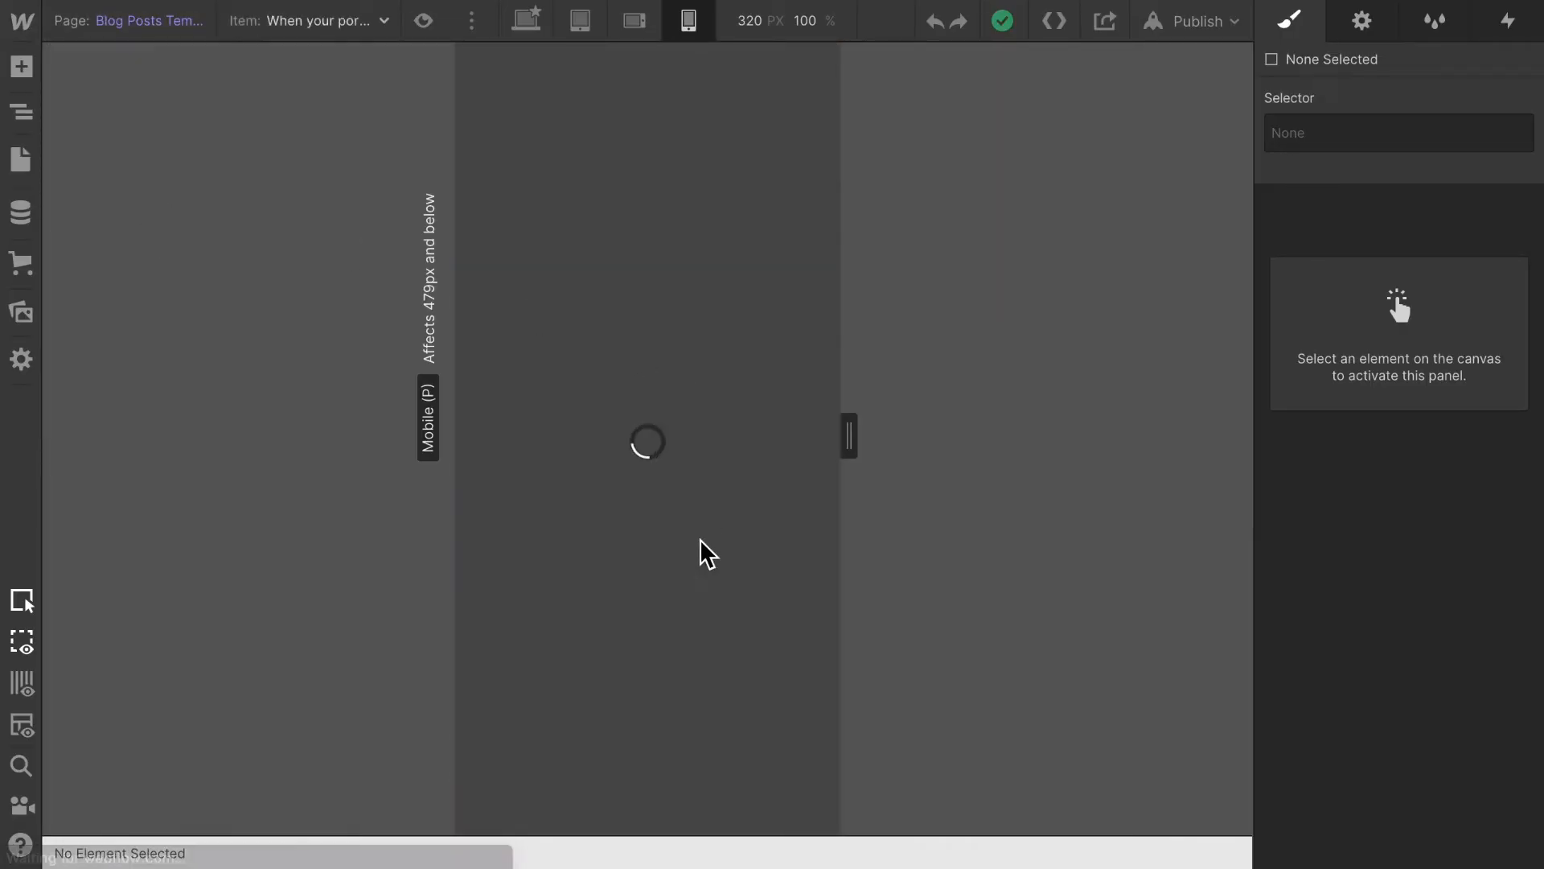
pyautogui.scroll(-20, 706, 553)
pyautogui.scroll(-12, 707, 554)
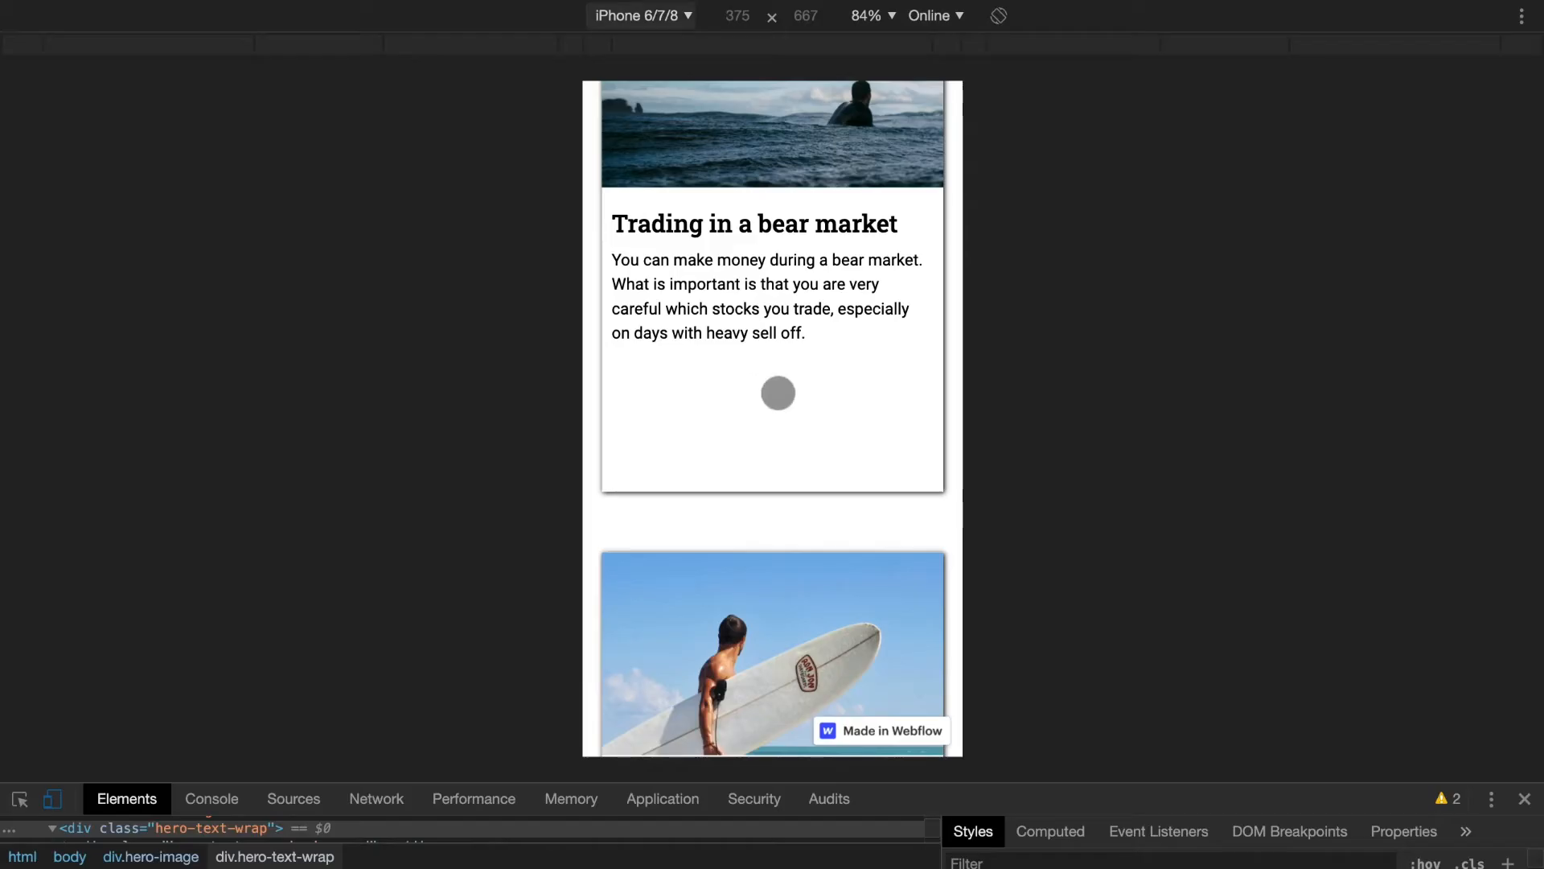
# - Examine the home page's blog post cards in the mobile browser preview, checking their images, text lengths and empty space
pyautogui.scroll(-5, 838, 607)
pyautogui.scroll(-8, 838, 608)
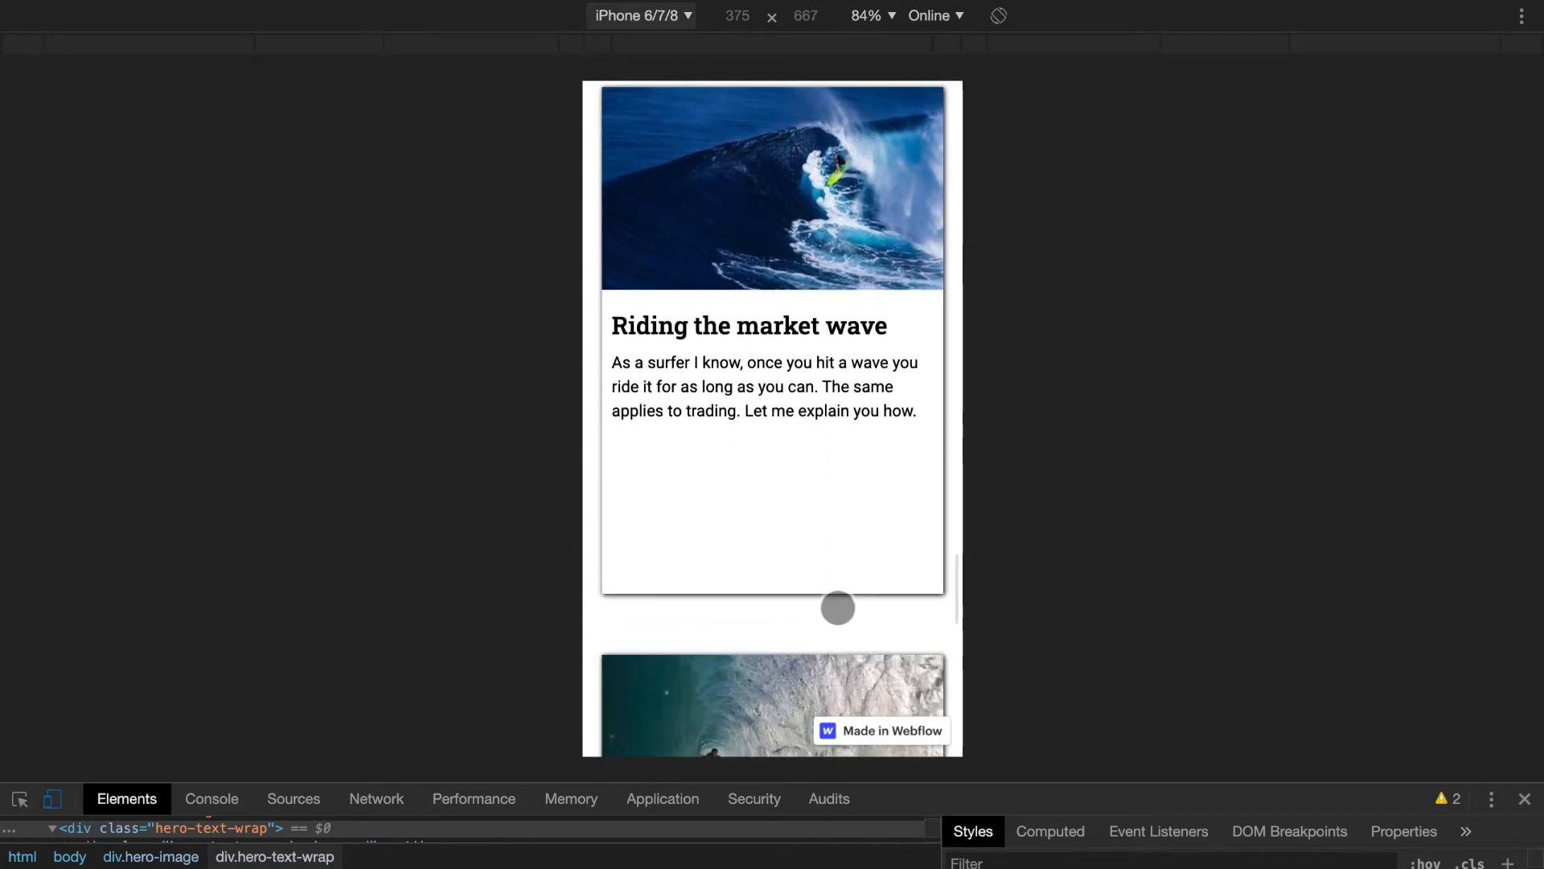
pyautogui.scroll(-10, 839, 607)
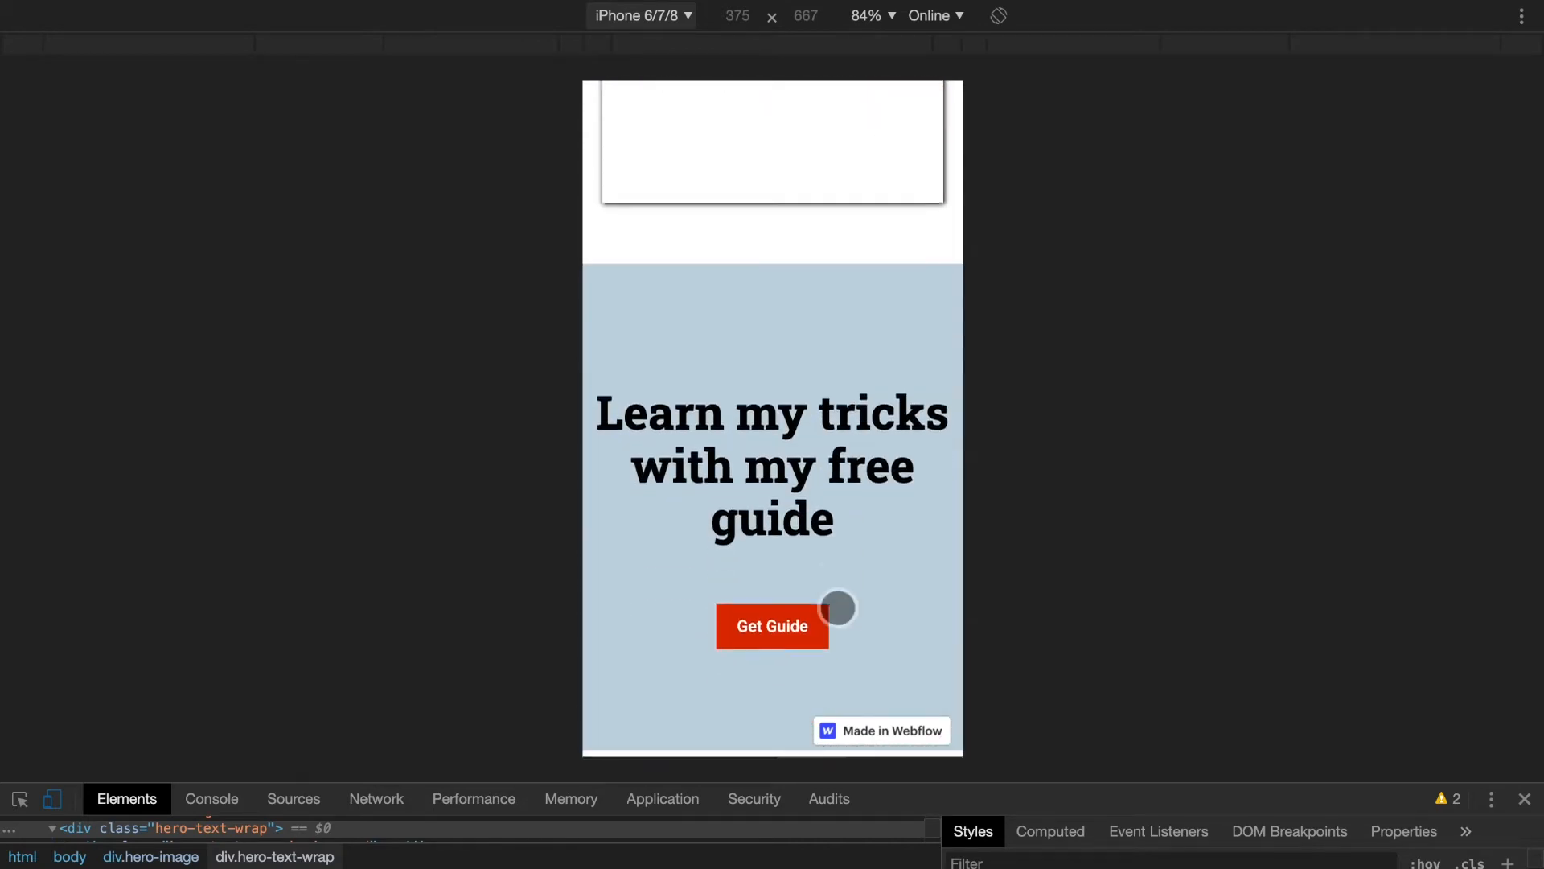
pyautogui.scroll(-3, 838, 607)
pyautogui.scroll(10, 838, 608)
pyautogui.scroll(-6, 838, 608)
pyautogui.scroll(-5, 838, 608)
pyautogui.scroll(6, 834, 610)
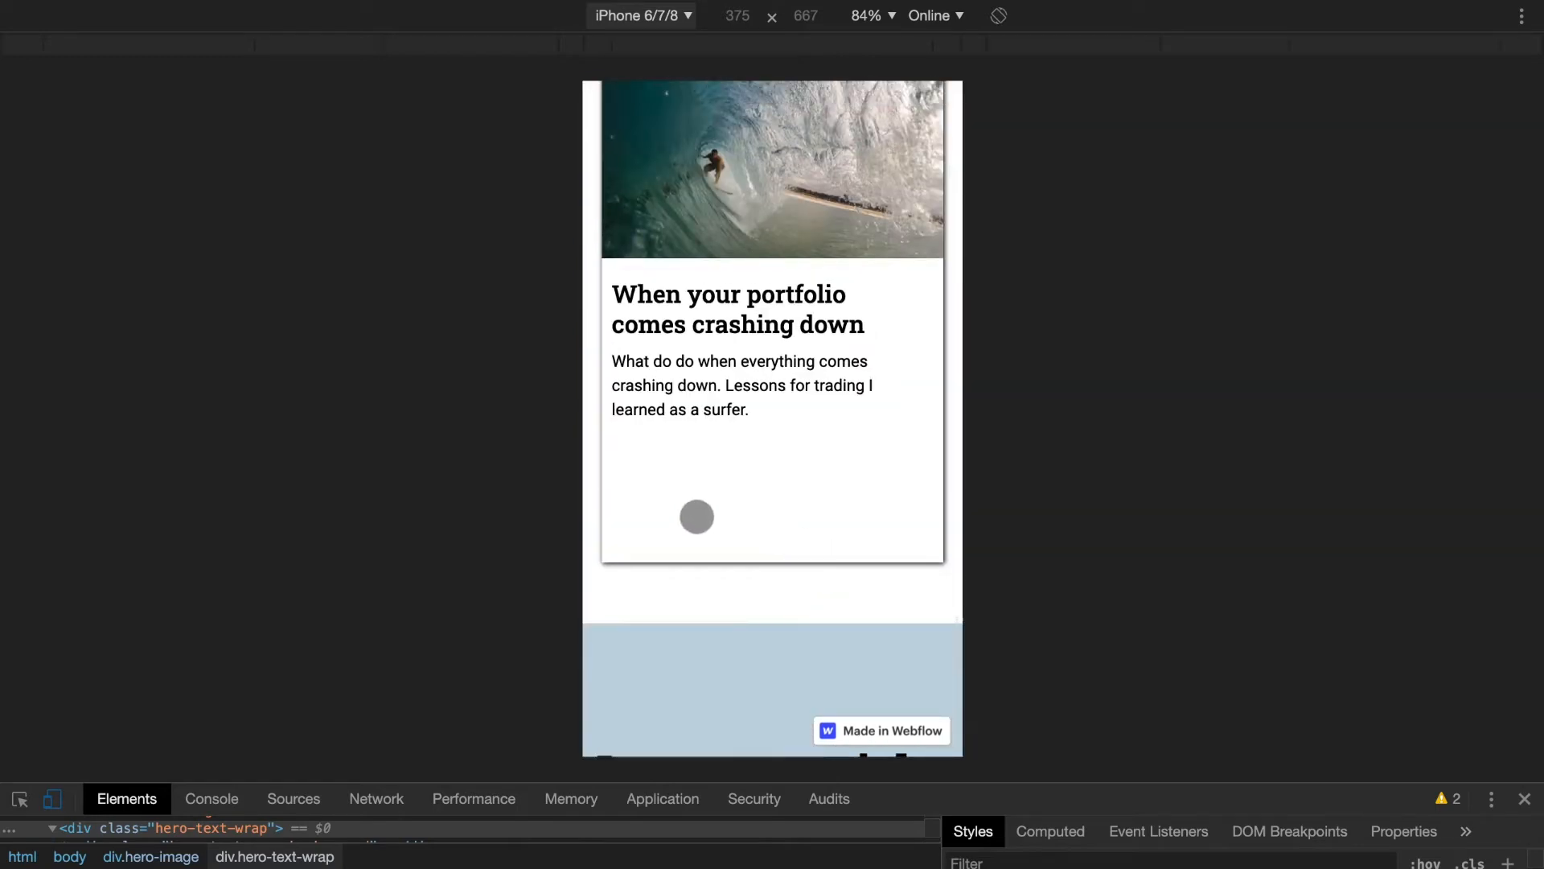
pyautogui.scroll(8, 796, 483)
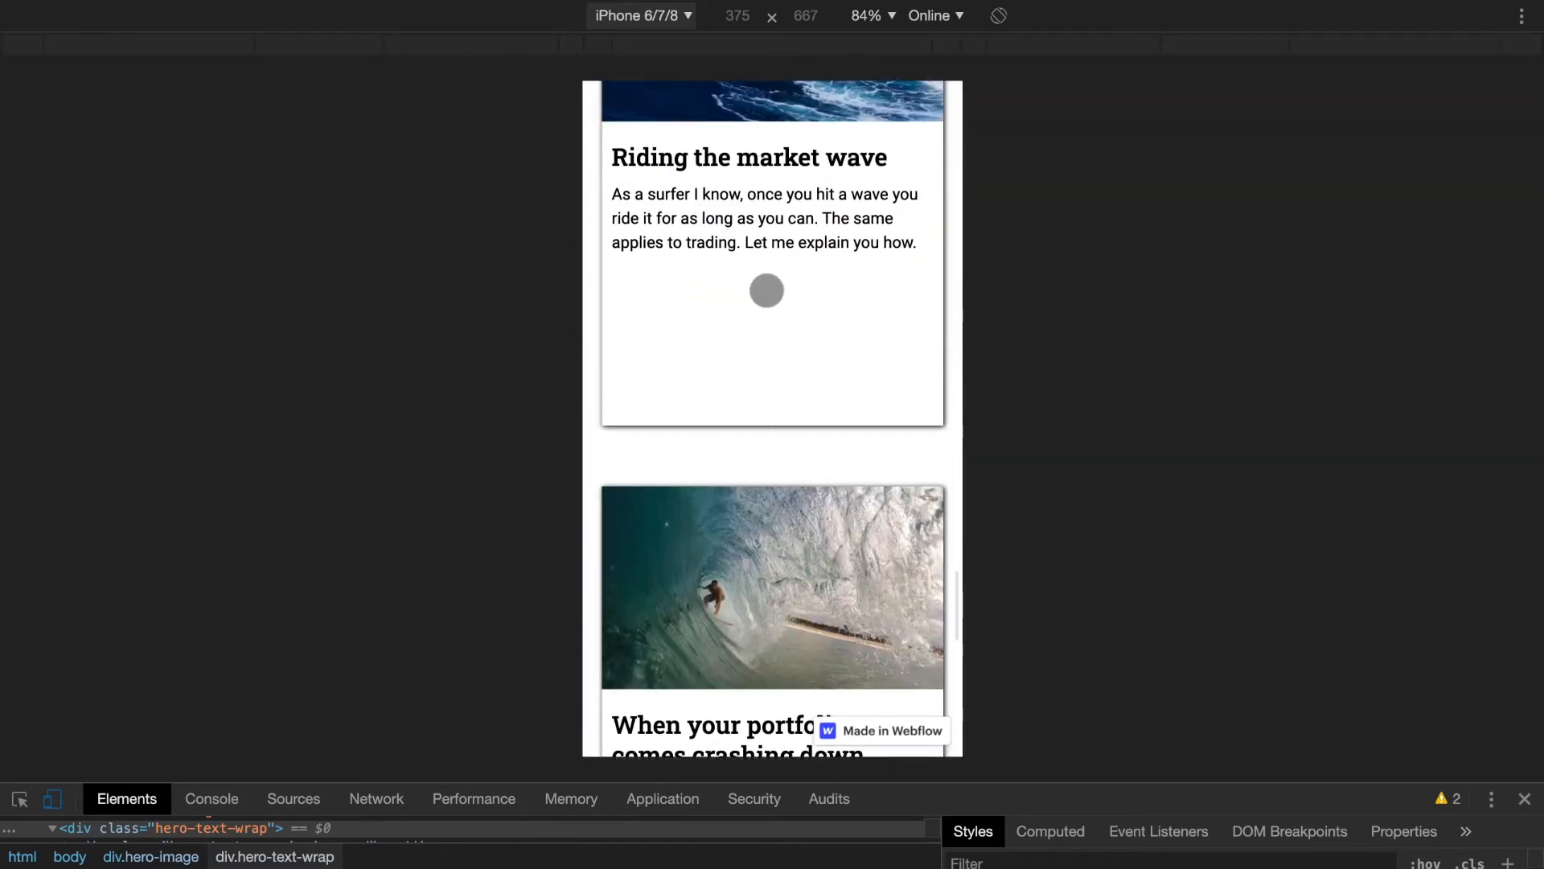
pyautogui.scroll(5, 767, 289)
pyautogui.scroll(-2, 735, 567)
pyautogui.scroll(7, 734, 569)
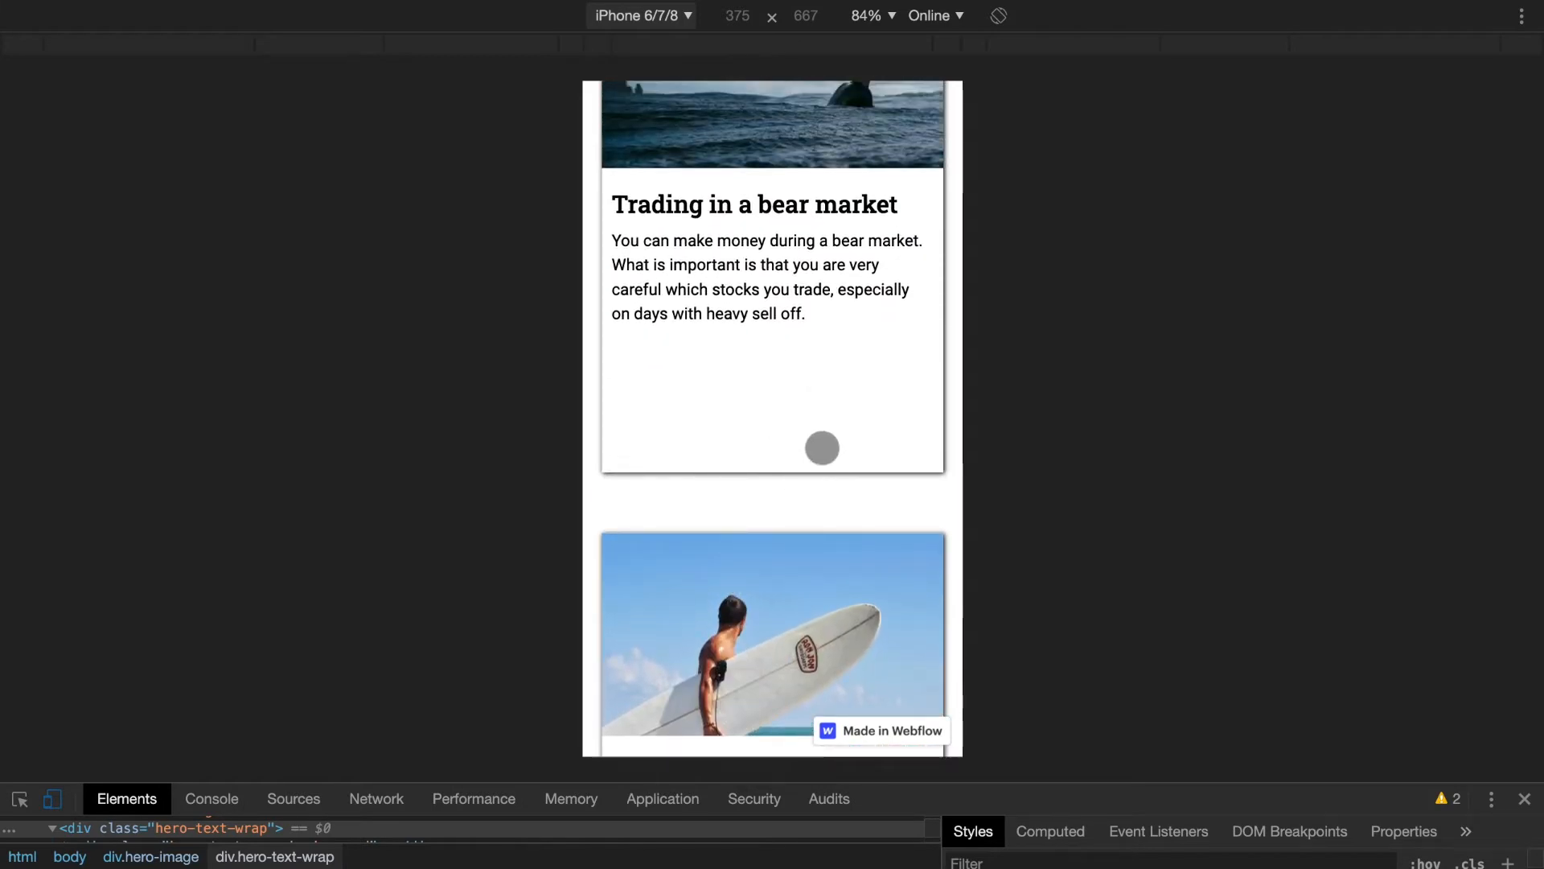
pyautogui.scroll(-8, 808, 447)
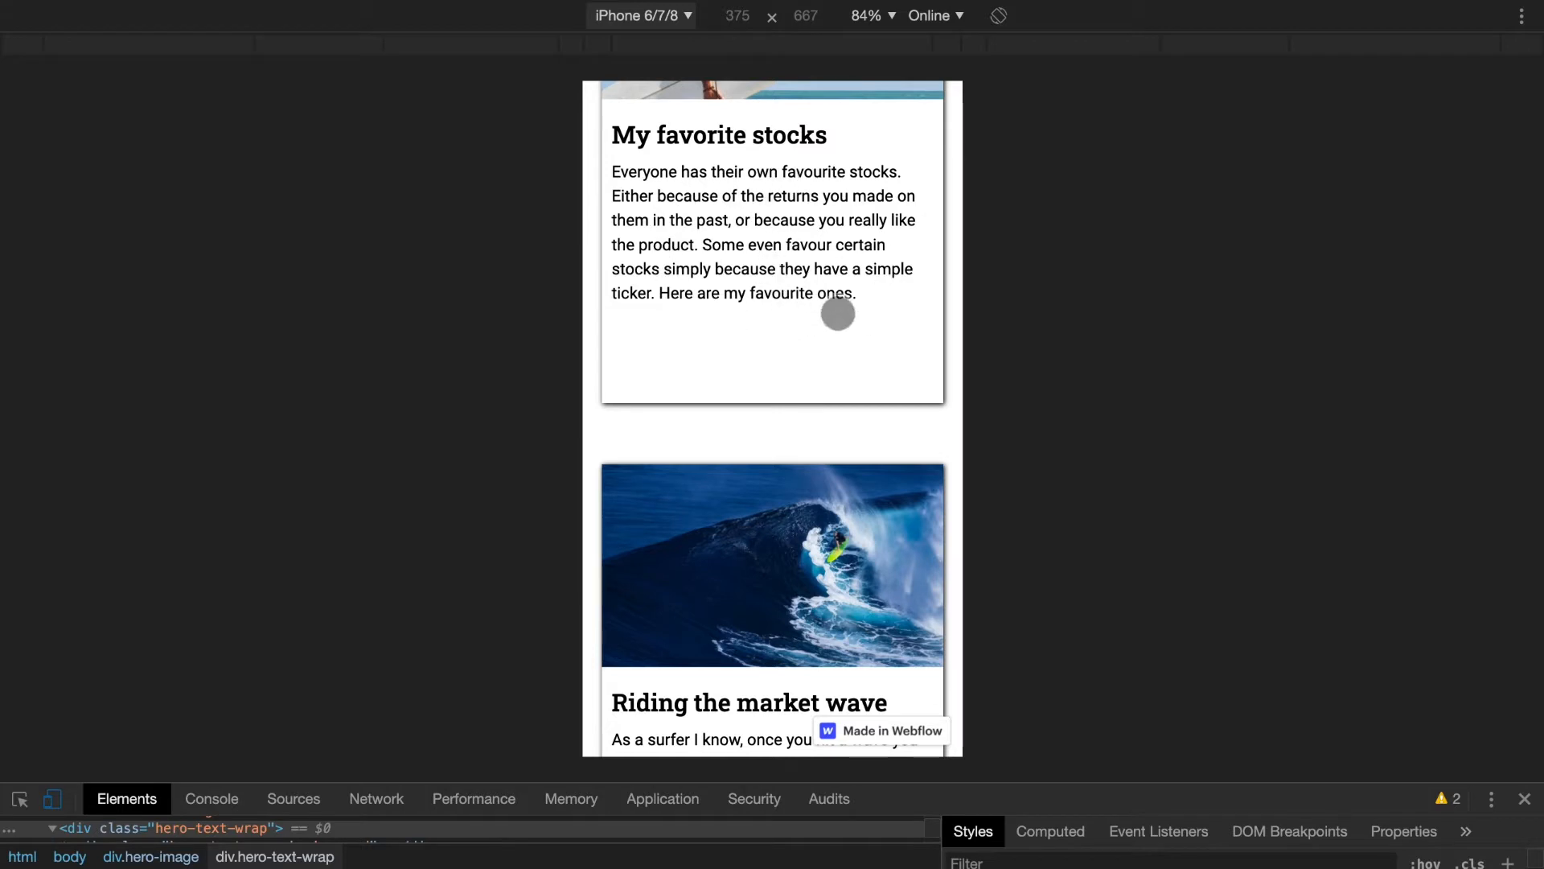
pyautogui.scroll(-1, 879, 304)
pyautogui.scroll(-3, 881, 306)
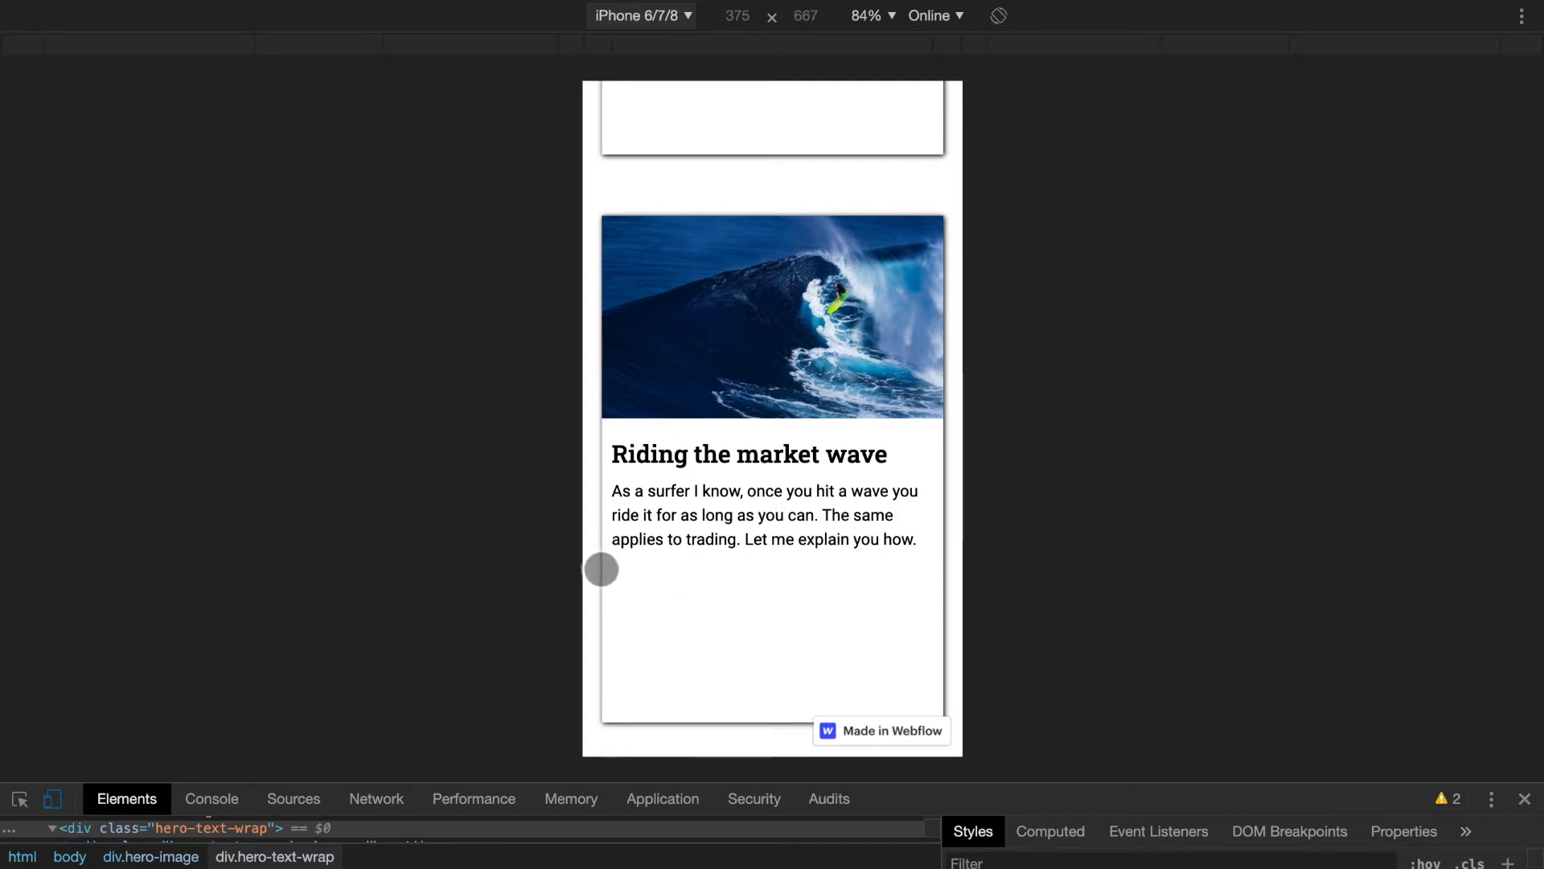
# - Check the home page's last blog post card, free guide section, and footer icons and credits in the mobile preview
pyautogui.scroll(-12, 823, 688)
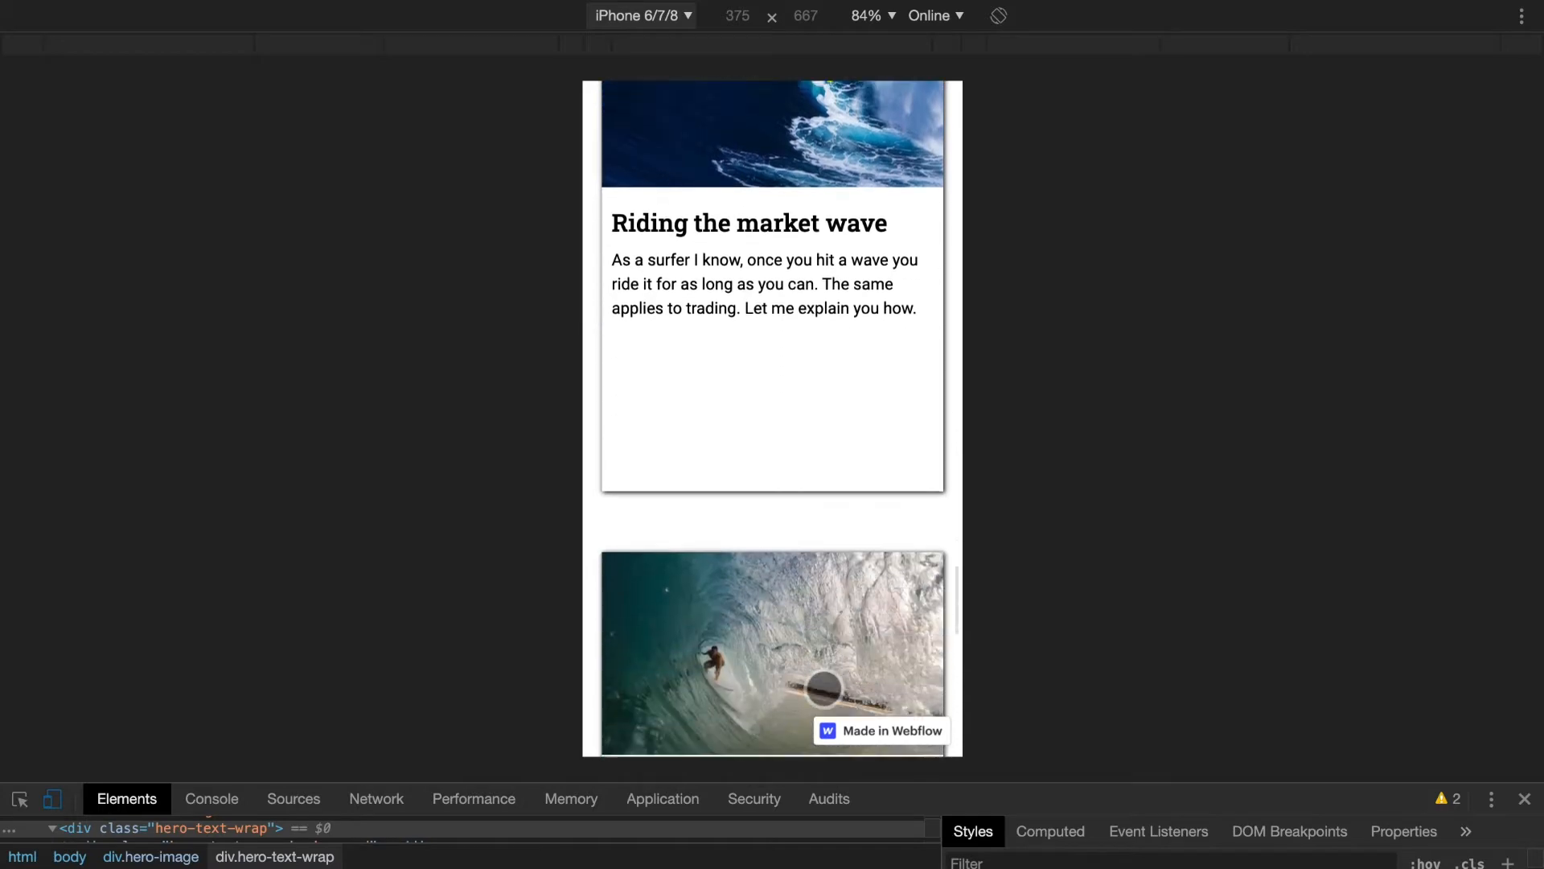
pyautogui.scroll(-4, 824, 688)
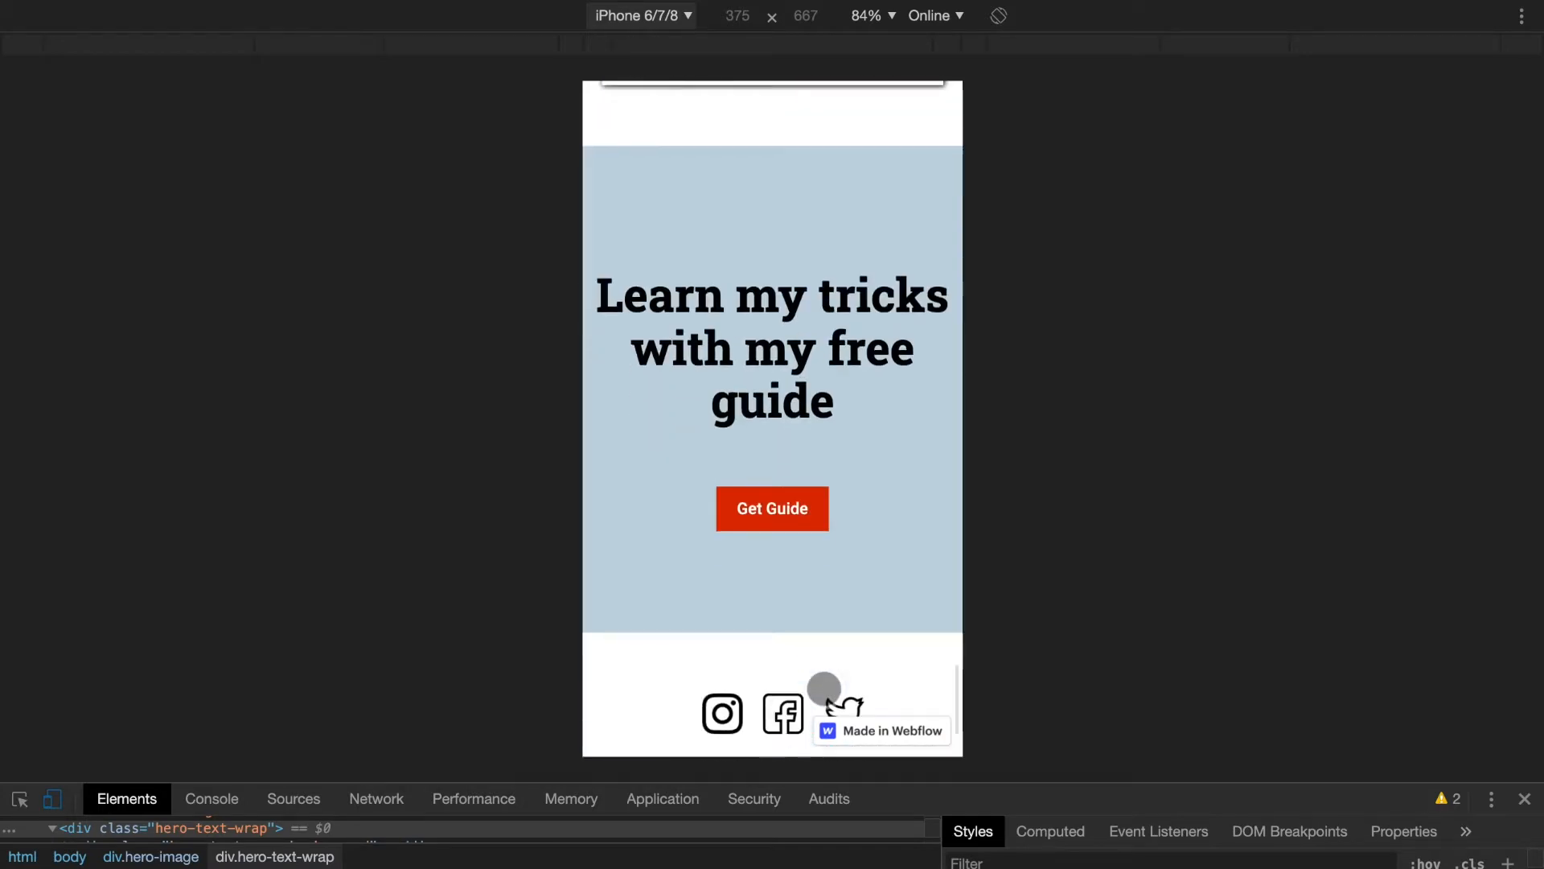
pyautogui.scroll(8, 810, 472)
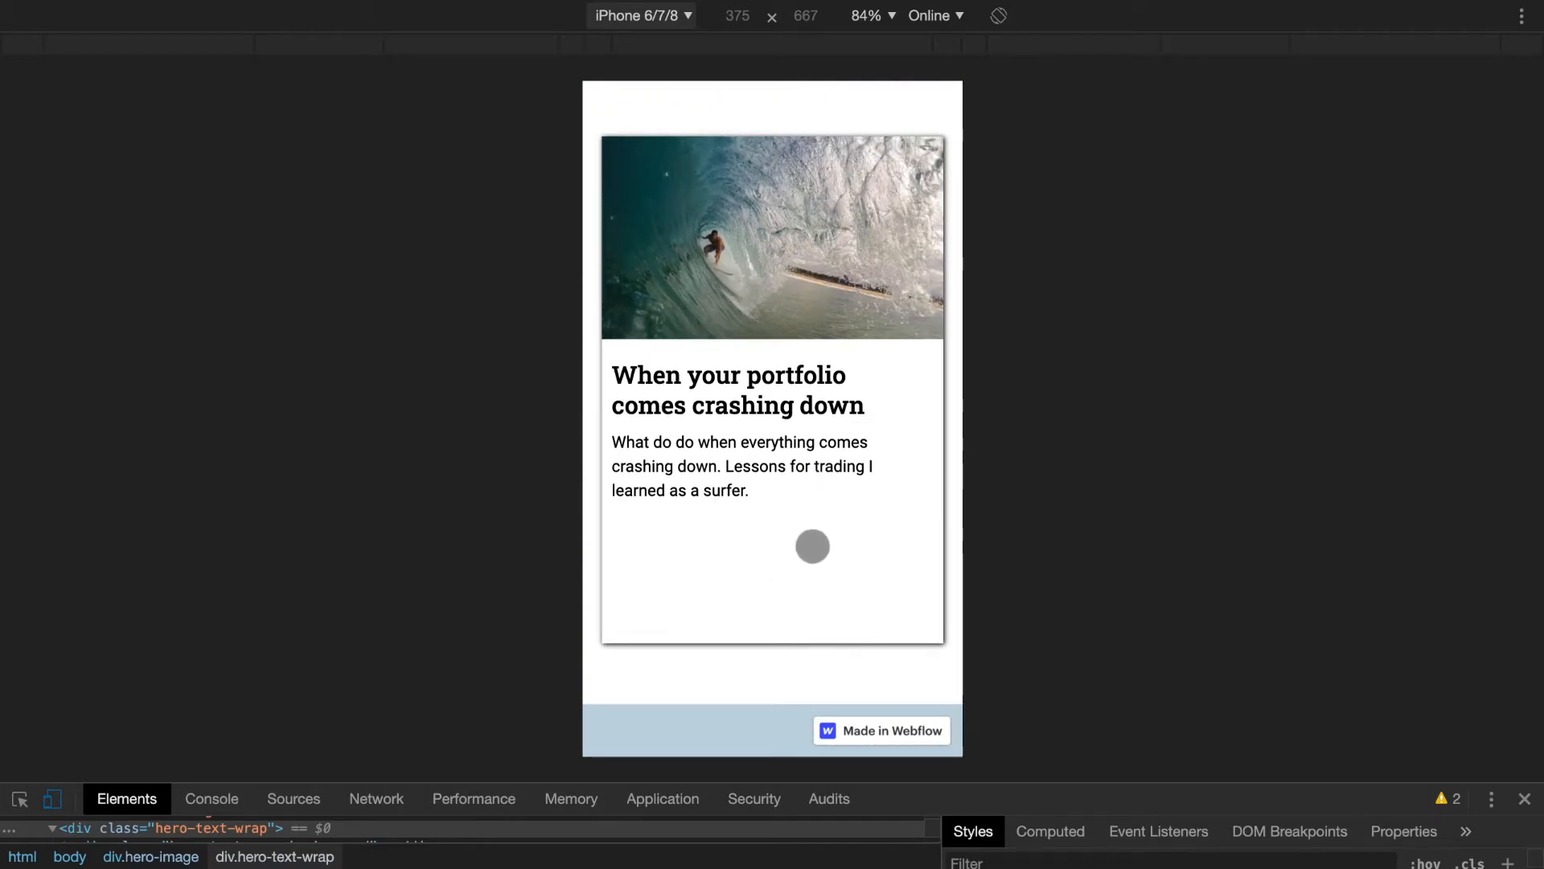
pyautogui.scroll(-6, 773, 583)
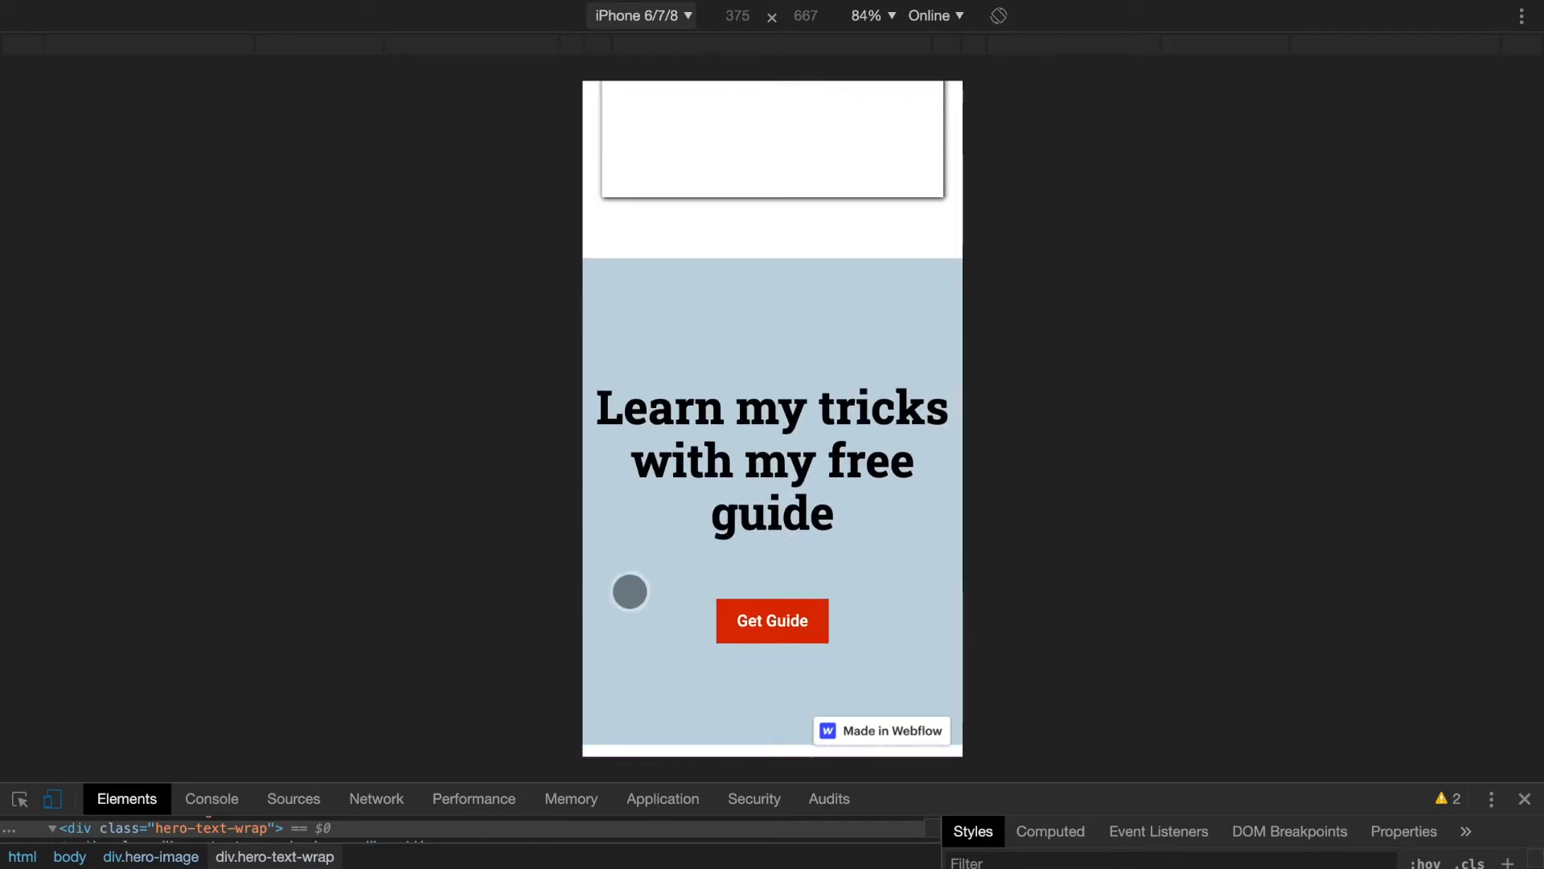
pyautogui.scroll(-3, 630, 591)
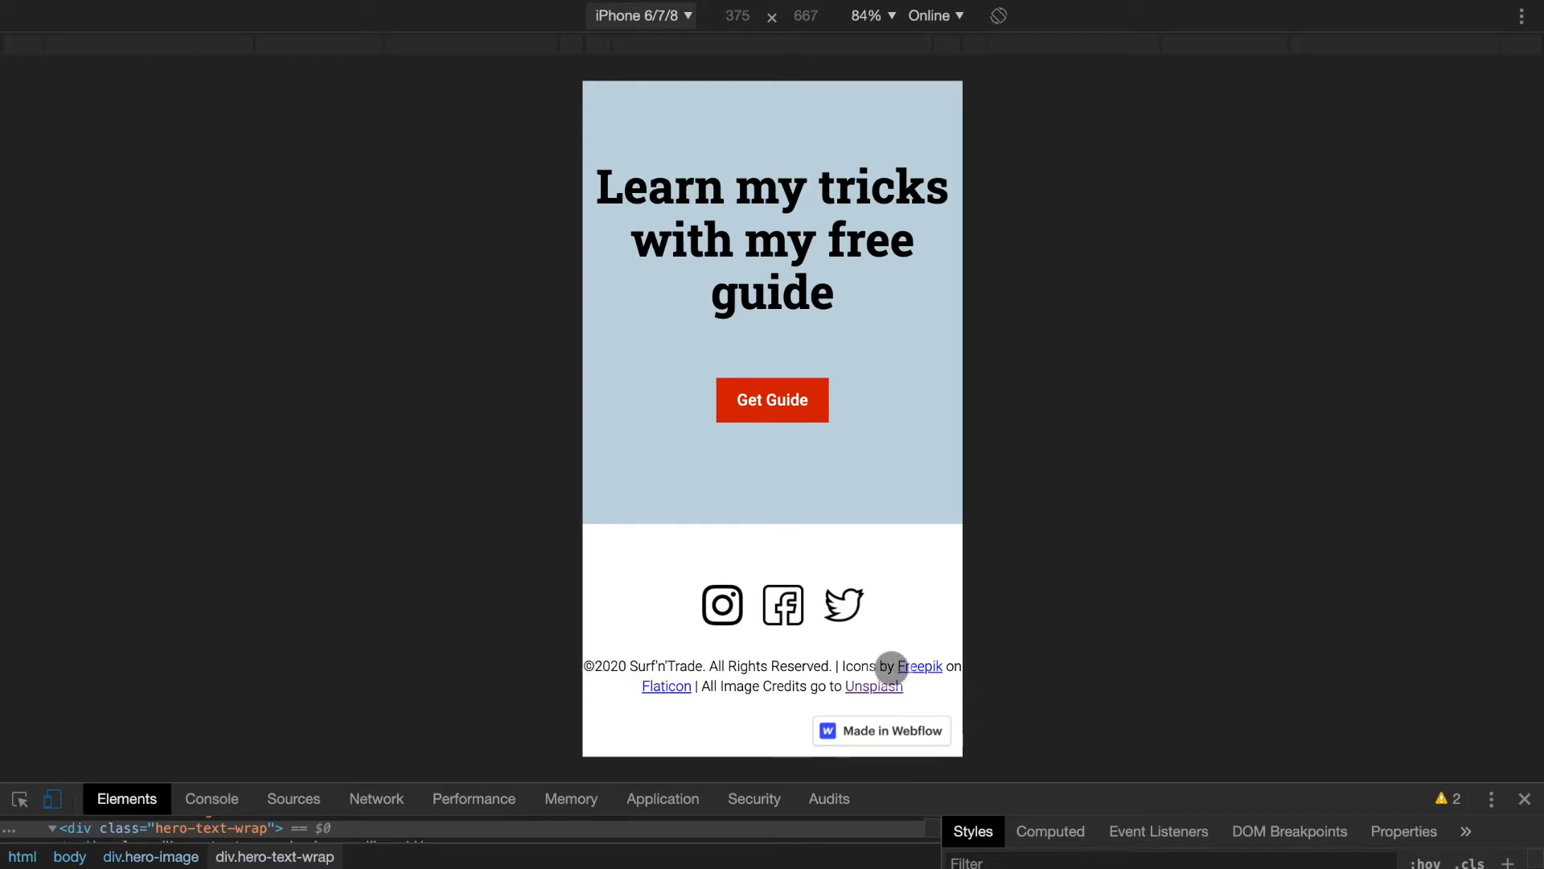
# - Return to the start of the home page and open the Blog page through the site's mobile navigation
pyautogui.scroll(20, 950, 671)
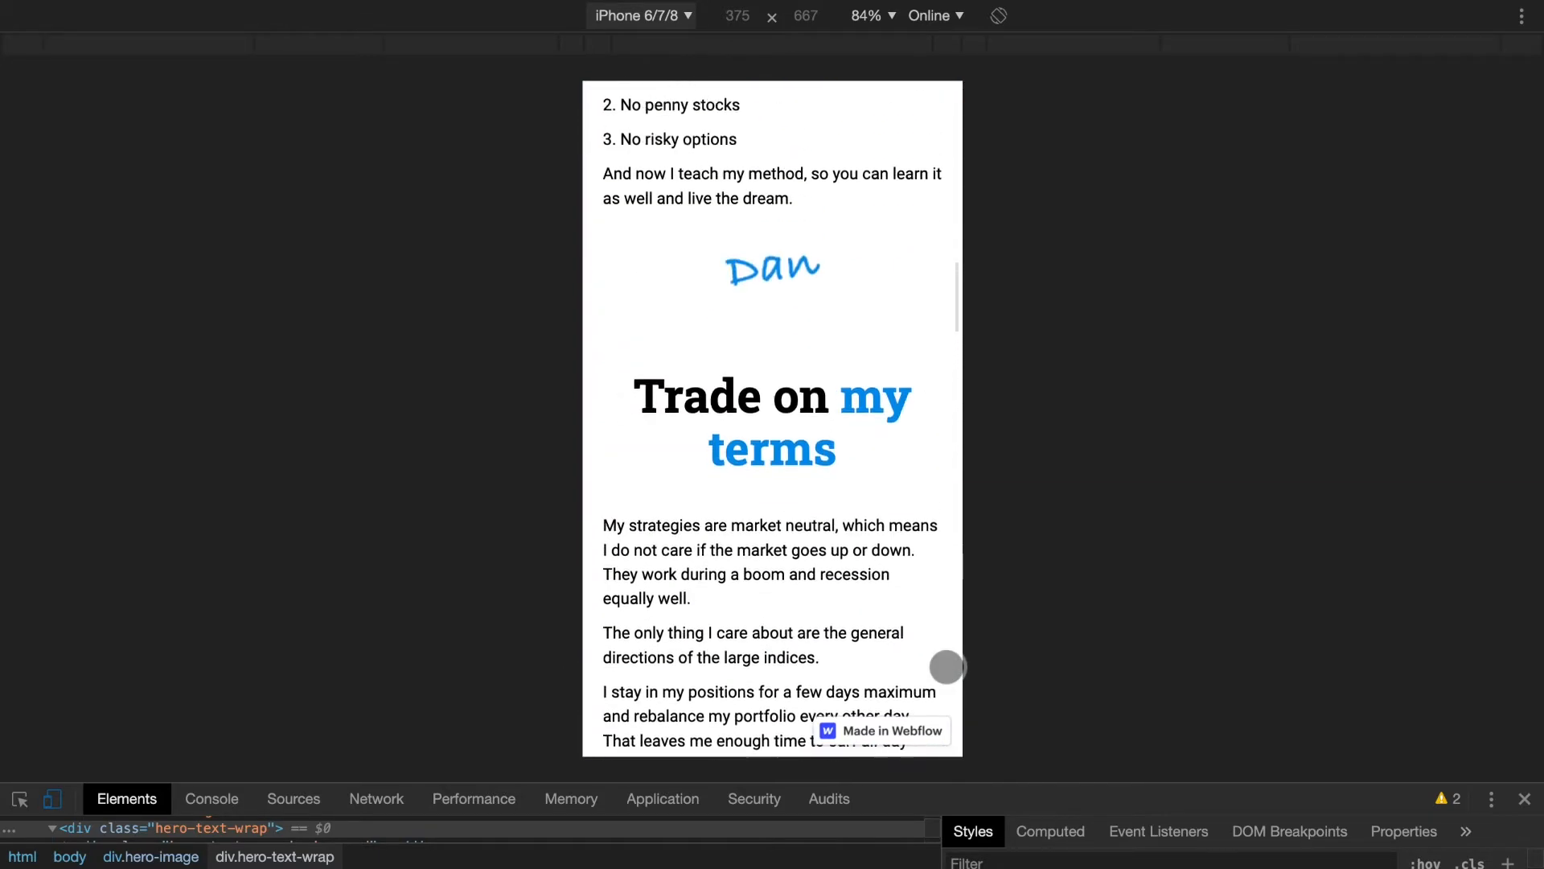
pyautogui.scroll(15, 947, 667)
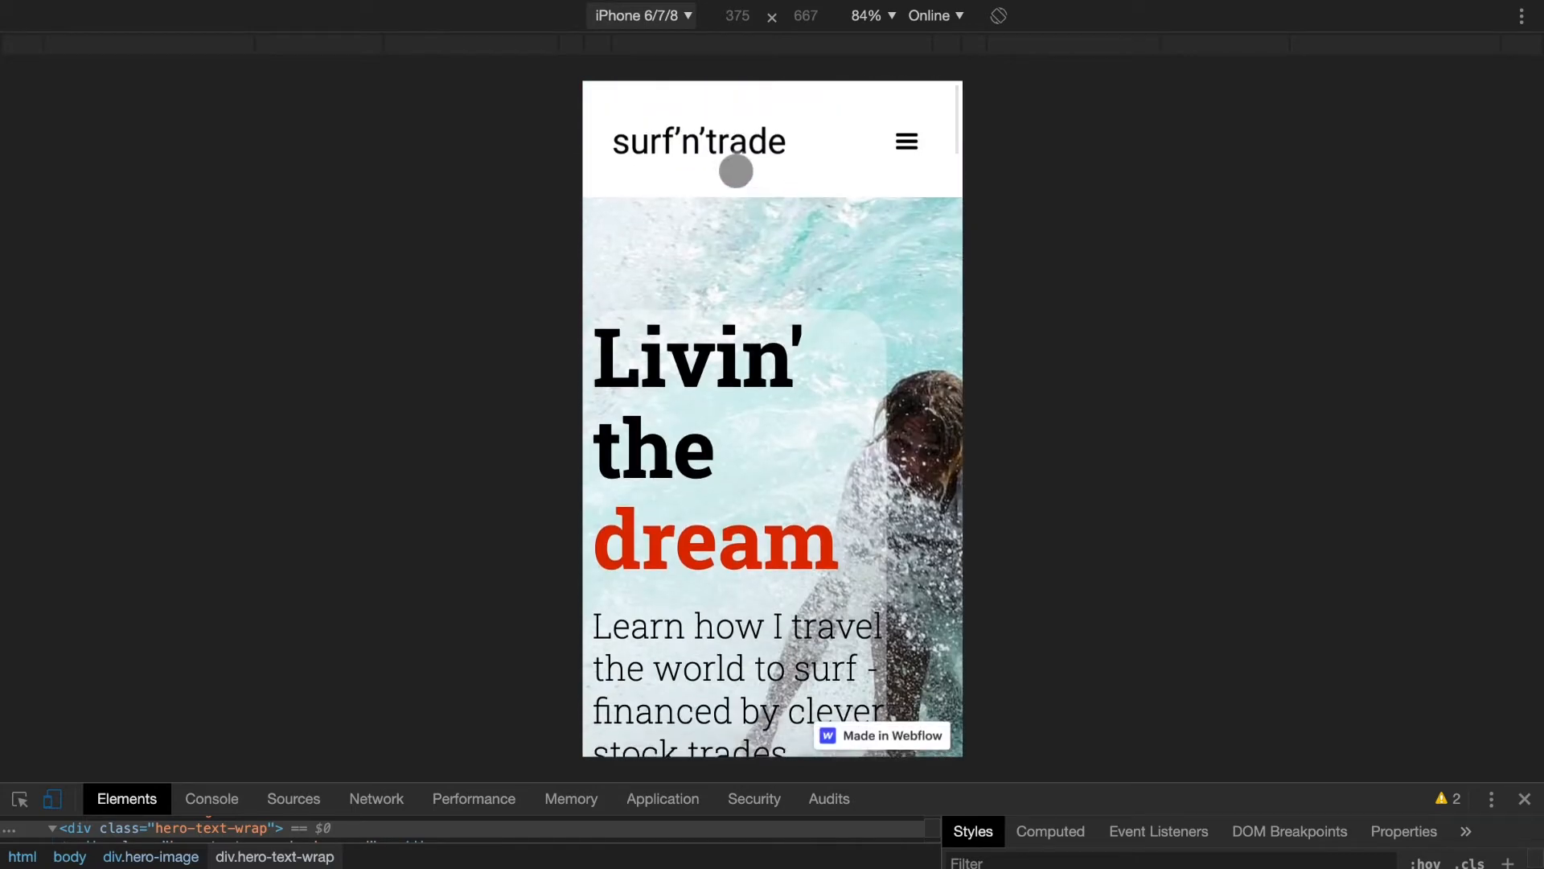
pyautogui.click(913, 138)
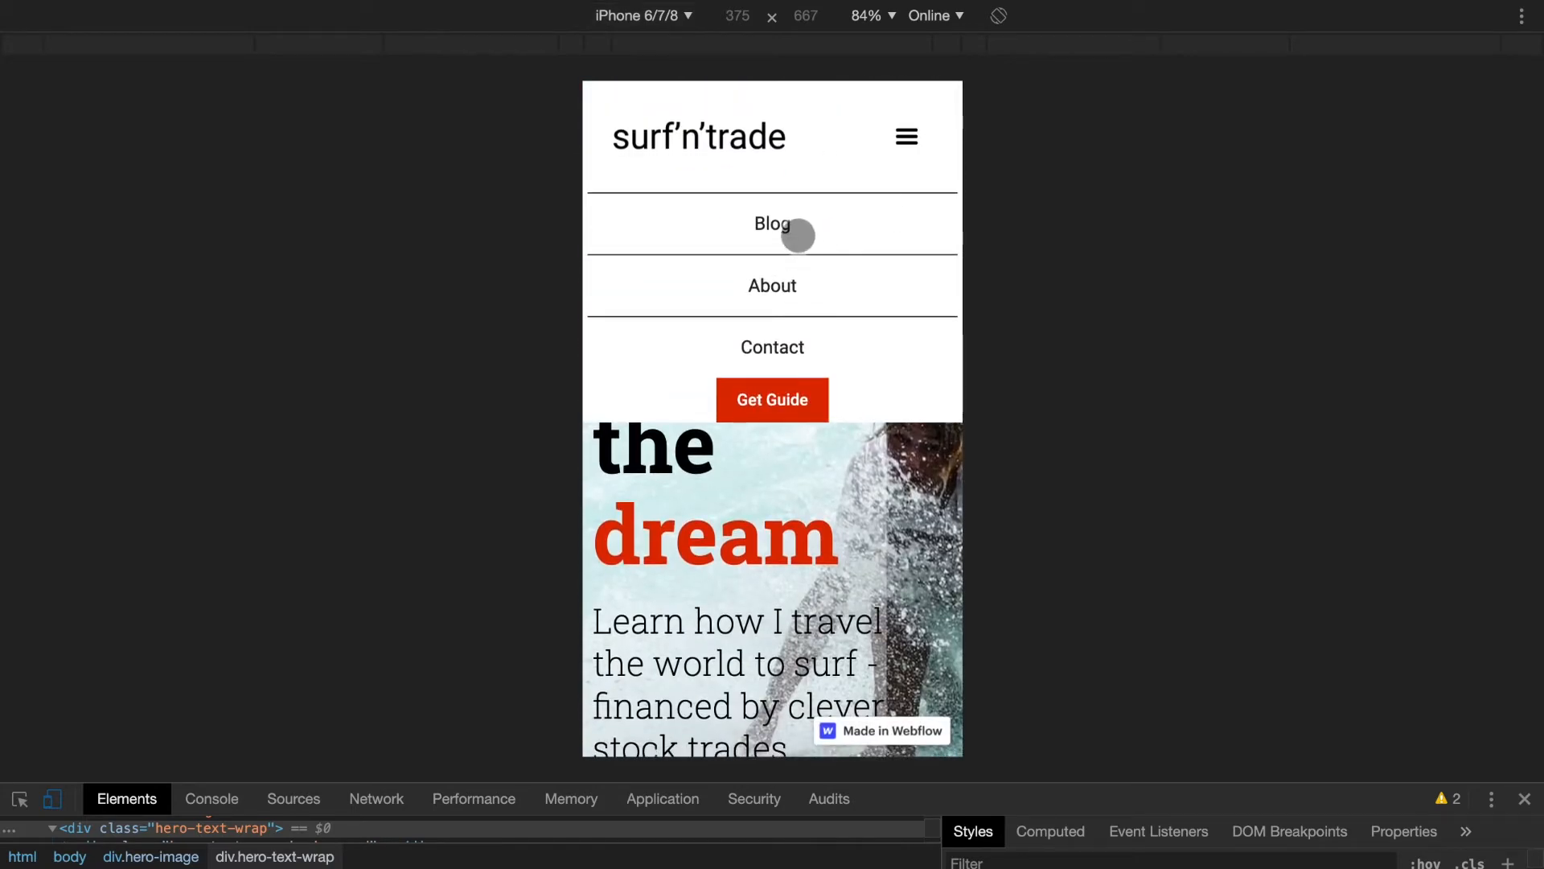
pyautogui.click(792, 406)
# - Examine the Blog page's post cards, pagination, free guide section and hero in the mobile preview
pyautogui.scroll(-3, 866, 652)
pyautogui.scroll(-6, 868, 652)
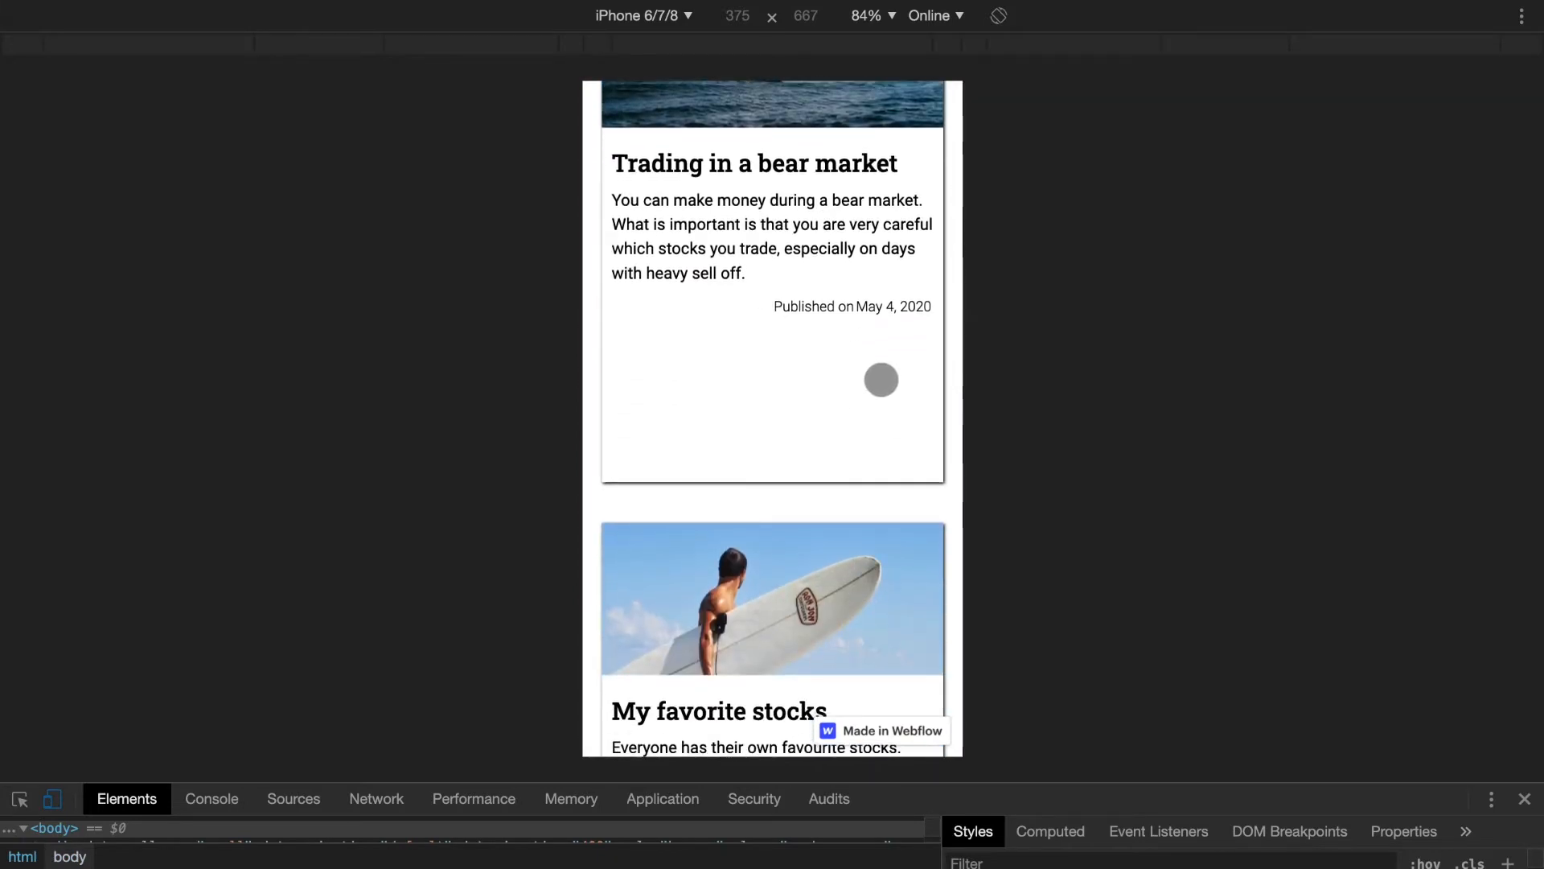
pyautogui.scroll(-8, 821, 438)
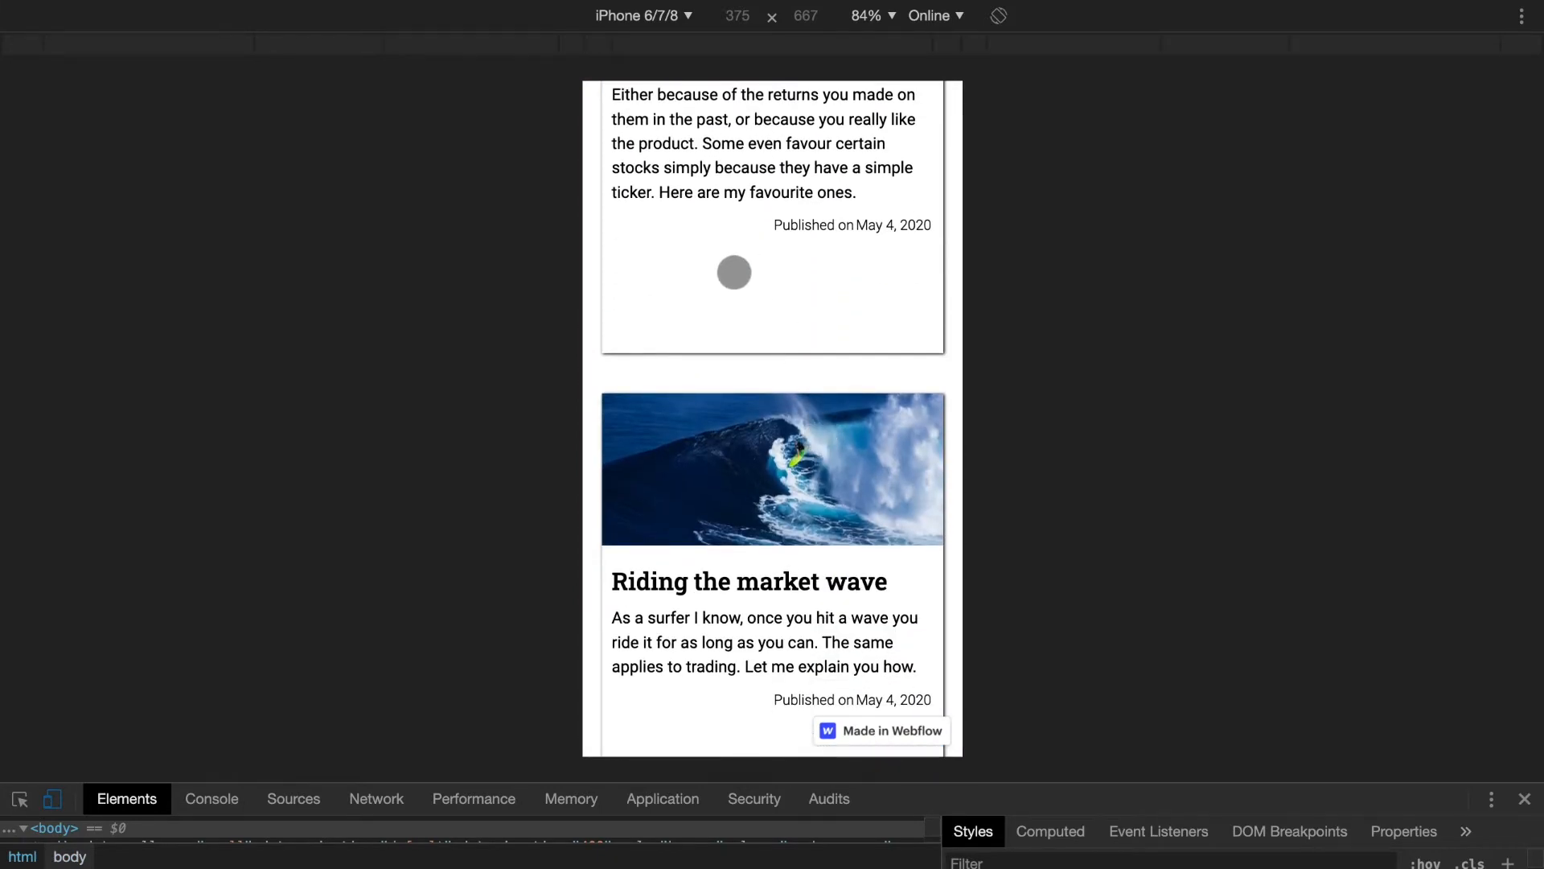
pyautogui.scroll(2, 734, 272)
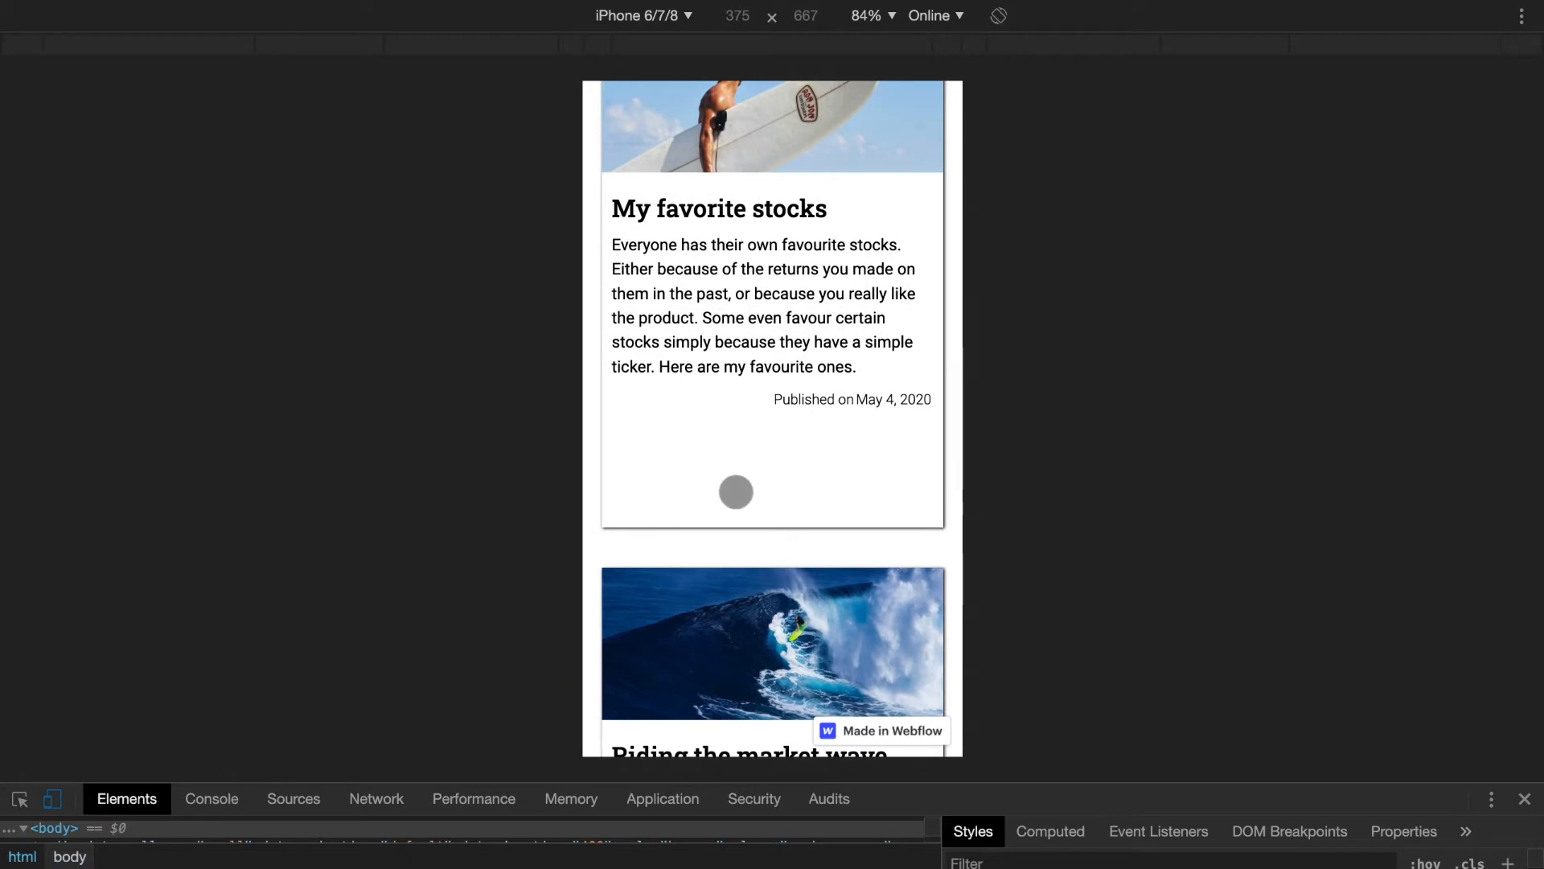
pyautogui.scroll(-5, 780, 480)
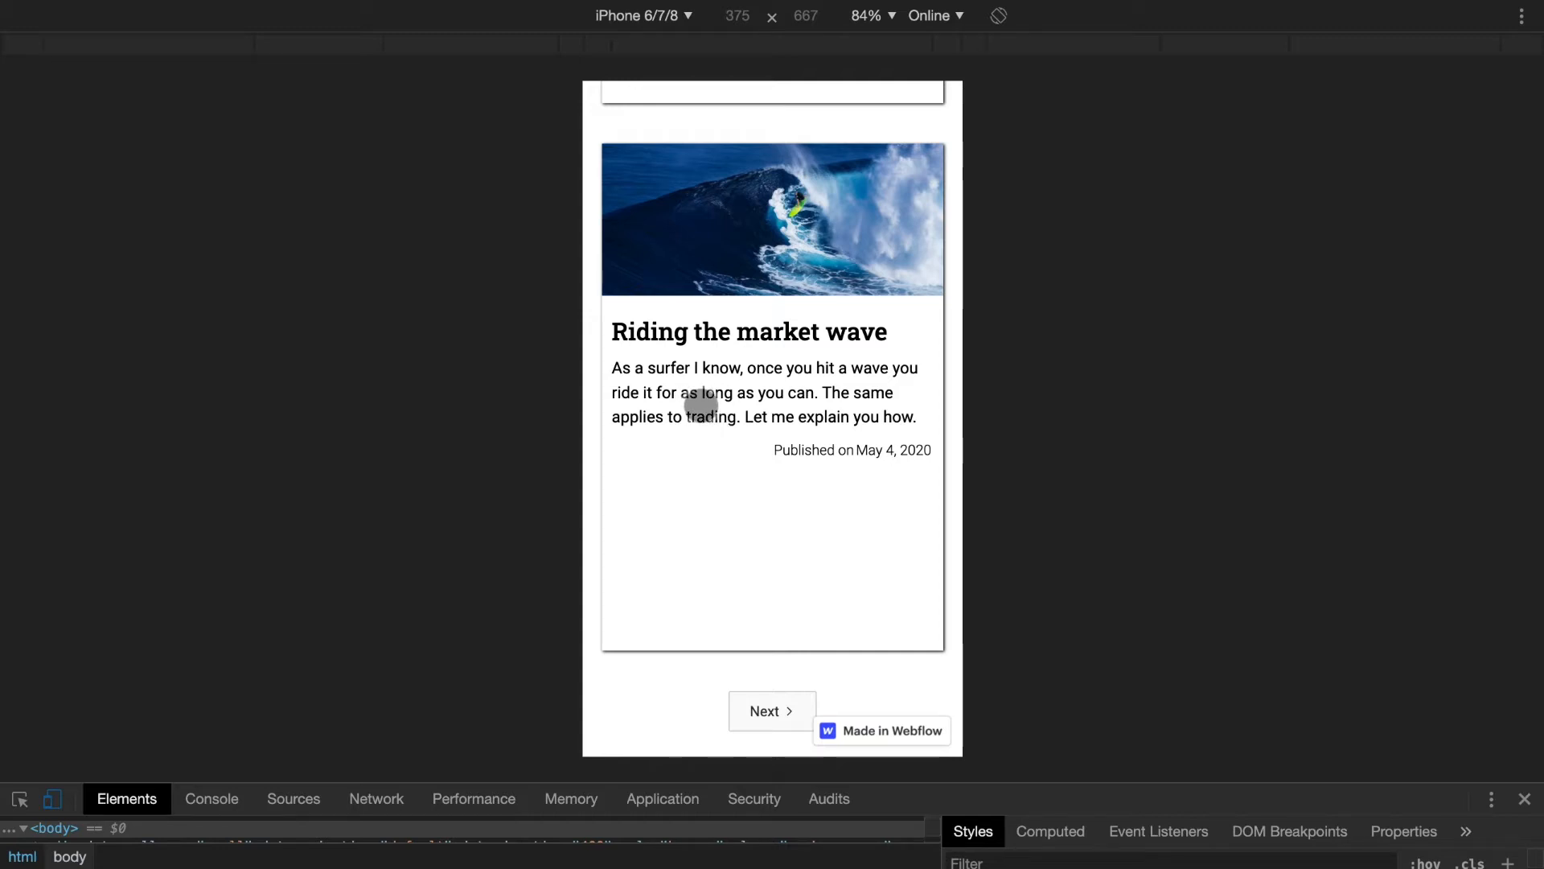
pyautogui.scroll(-10, 701, 407)
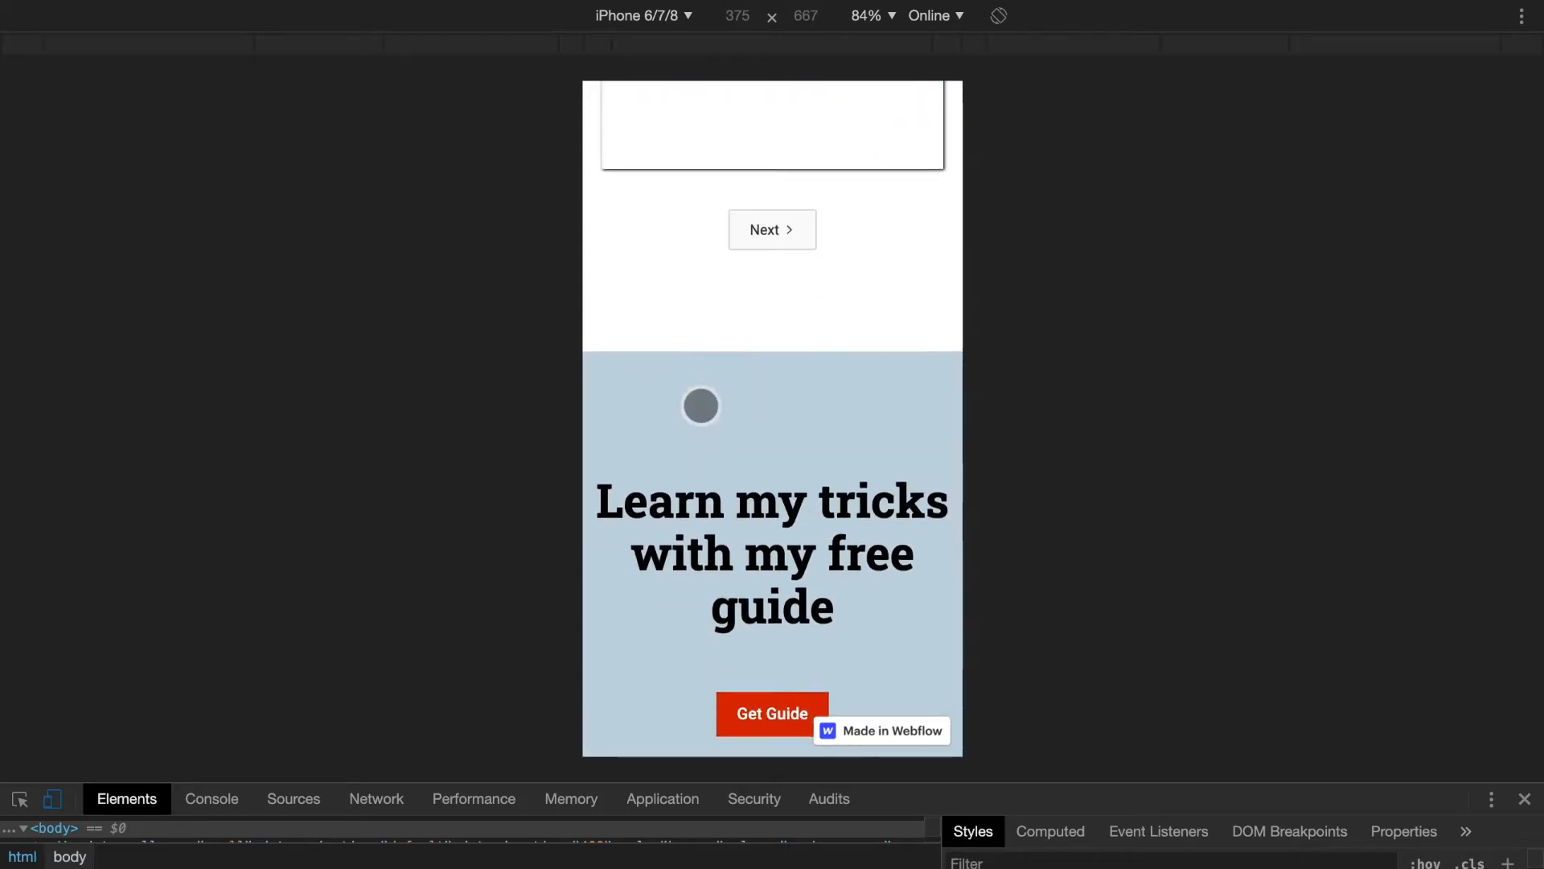
pyautogui.scroll(-3, 701, 406)
pyautogui.scroll(10, 702, 406)
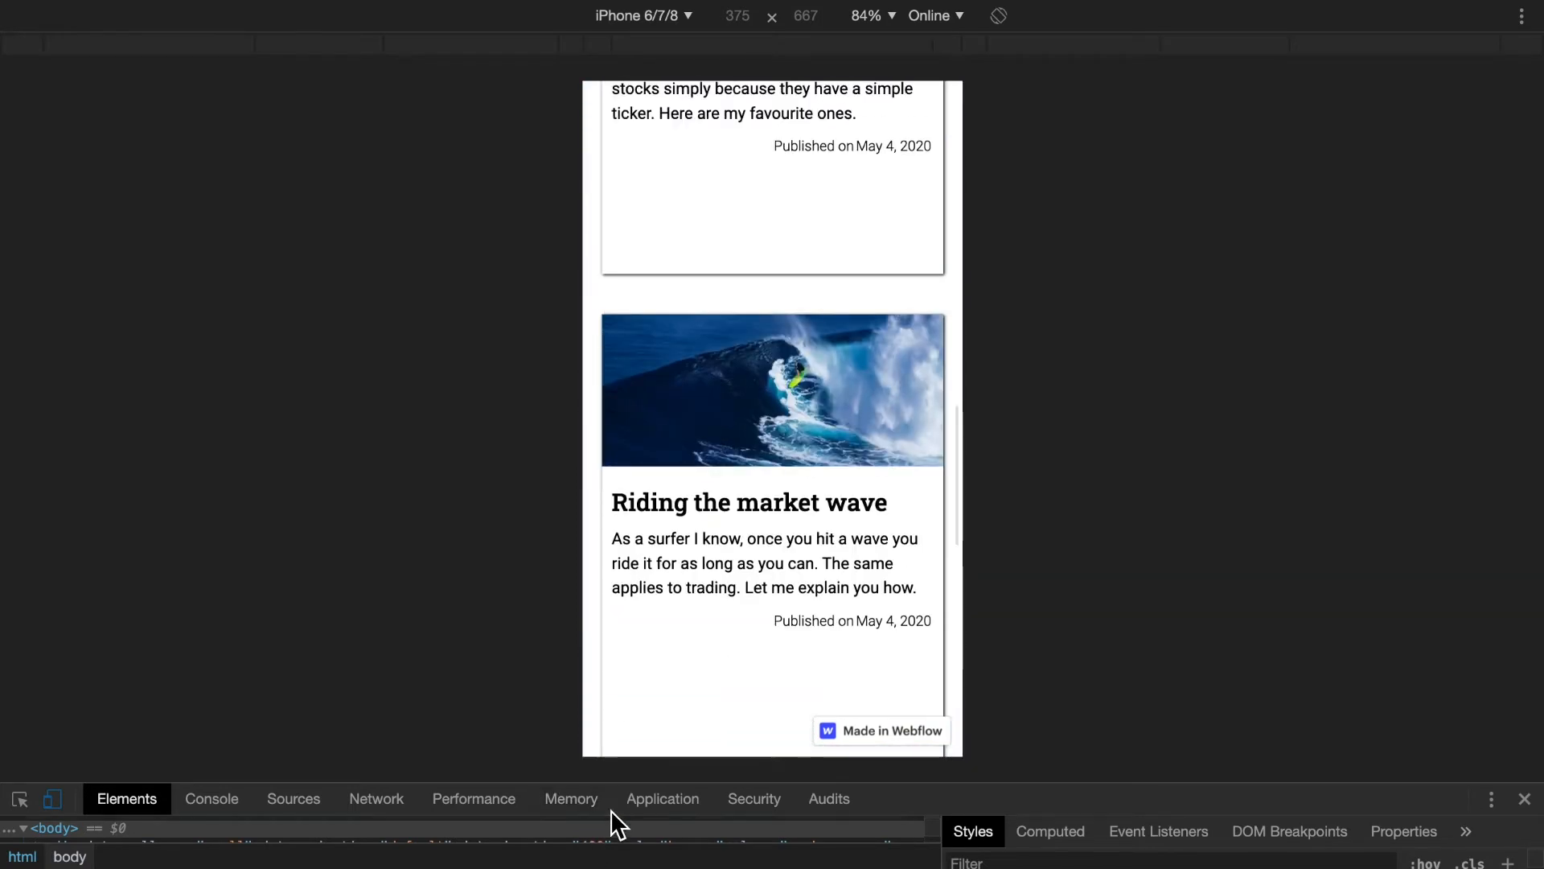
pyautogui.scroll(10, 704, 694)
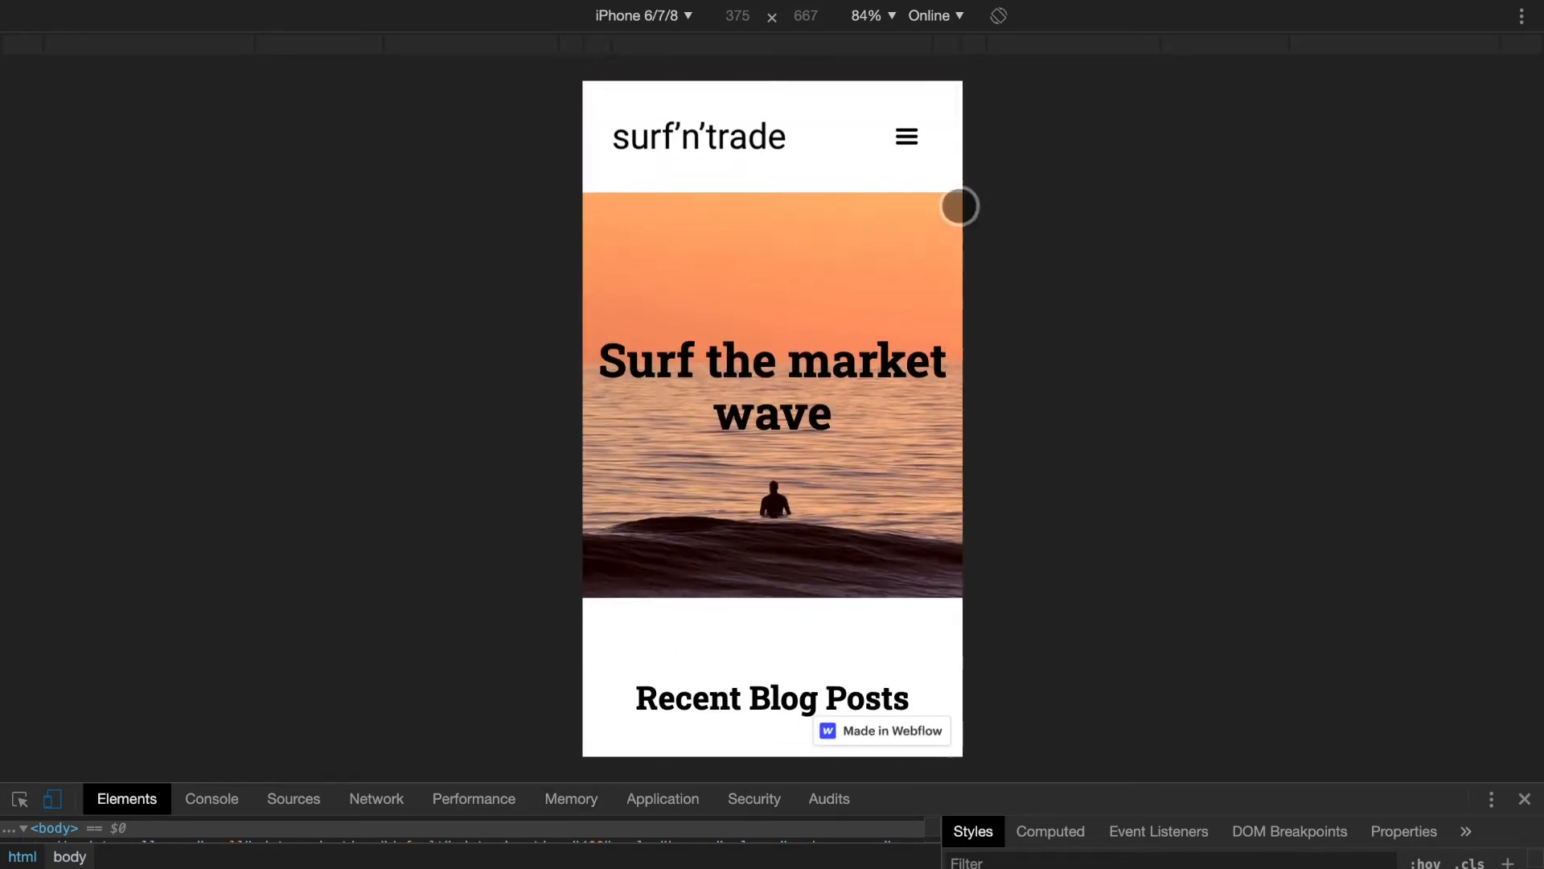
# - Open the About page through the site's mobile navigation
pyautogui.click(909, 141)
pyautogui.click(791, 292)
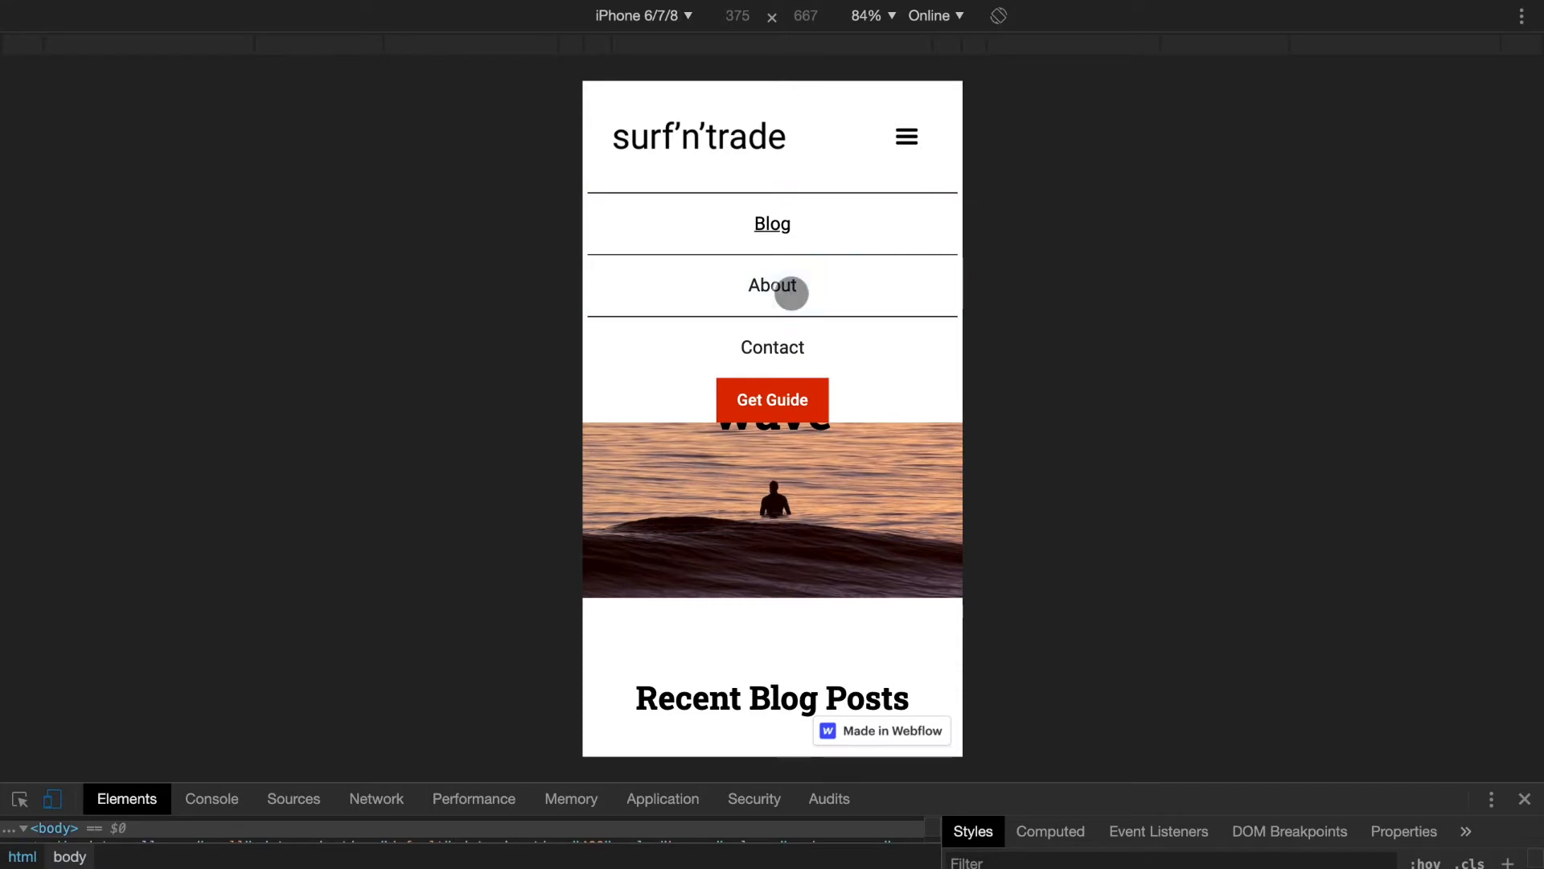
# - Check the About page's photo, text, image gallery, free guide section and footer in the mobile preview
pyautogui.scroll(-5, 859, 582)
pyautogui.scroll(-15, 859, 582)
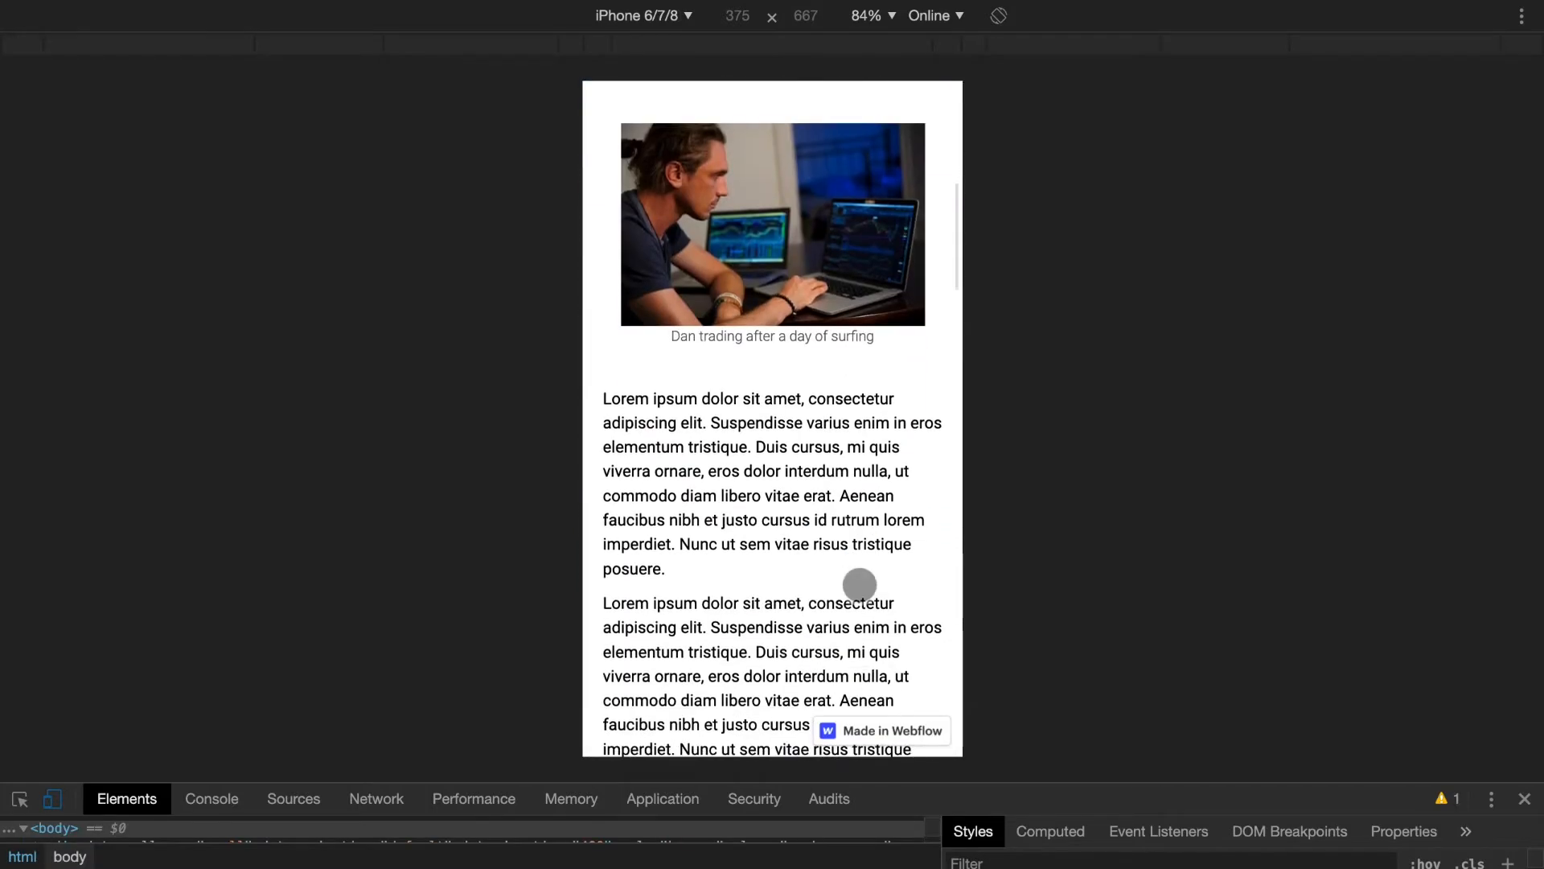
pyautogui.scroll(-15, 859, 584)
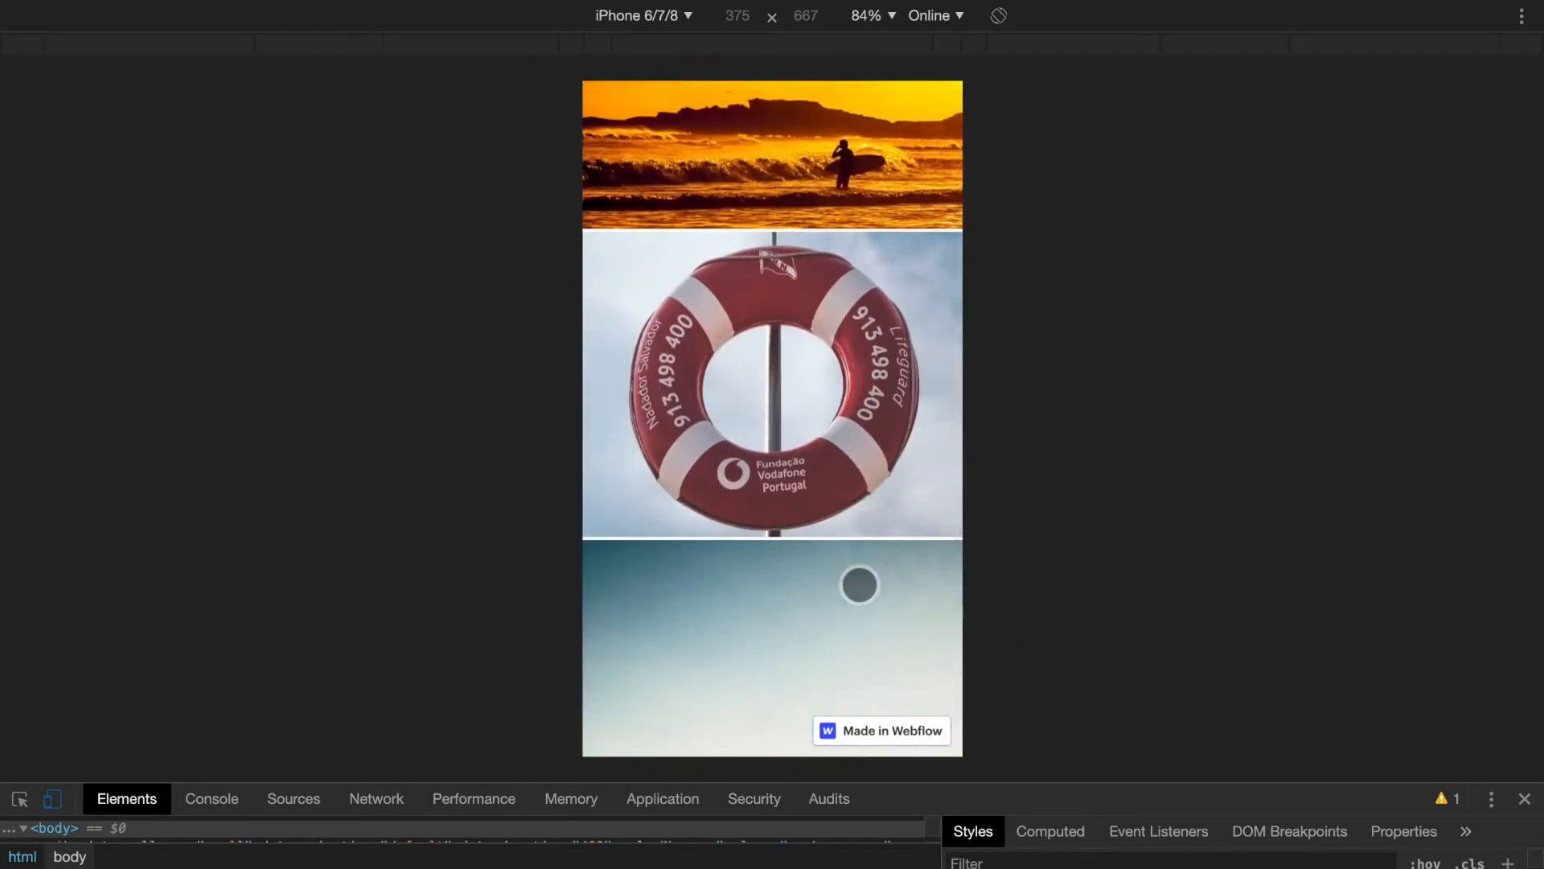
pyautogui.scroll(-3, 859, 585)
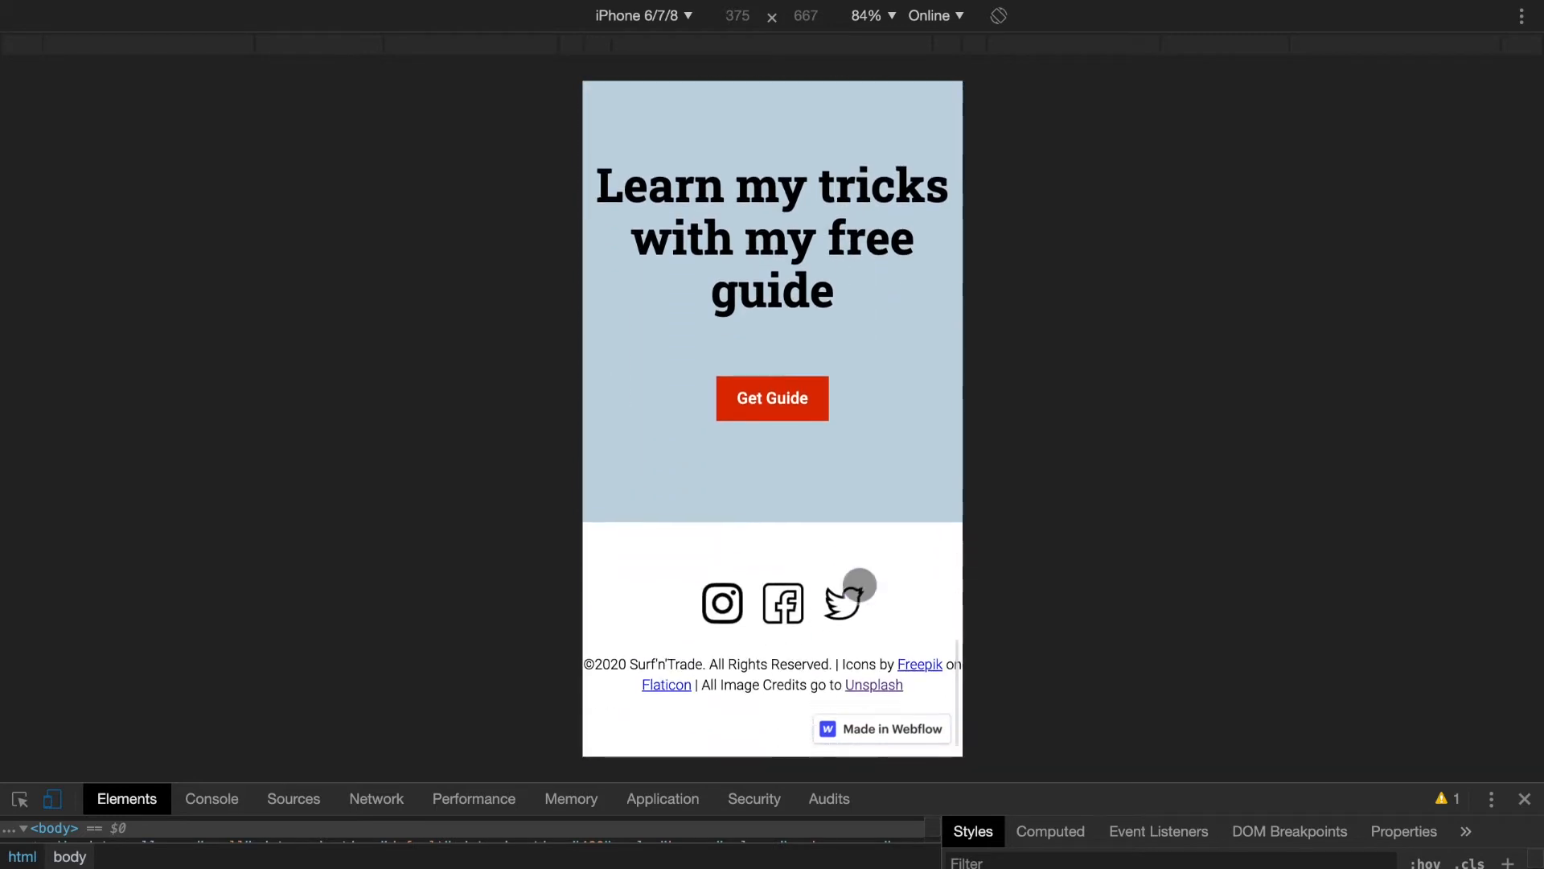
pyautogui.scroll(20, 859, 585)
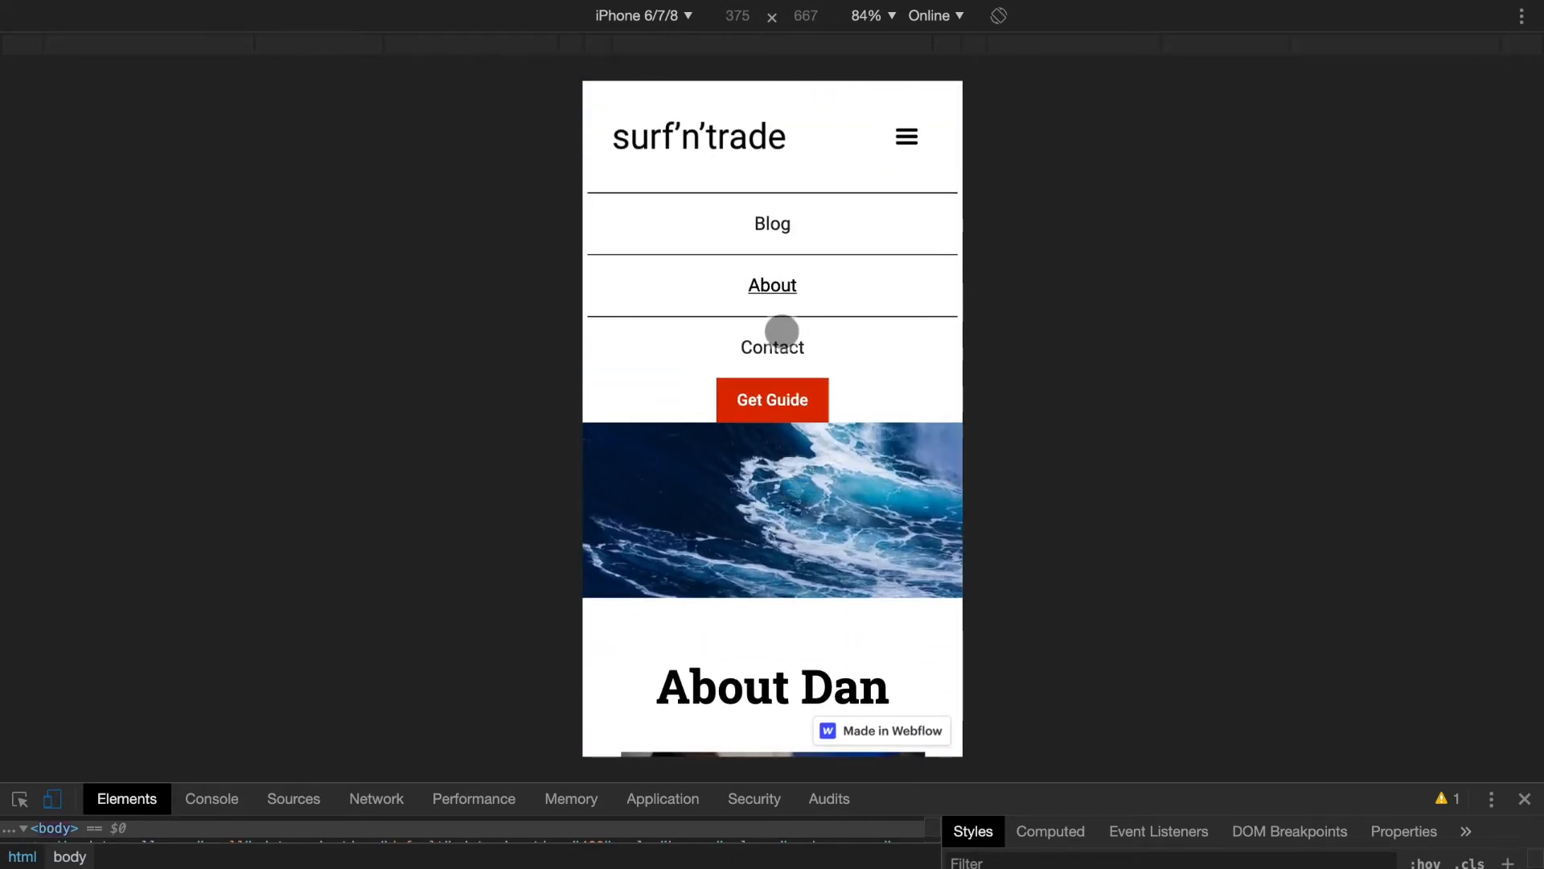
# - Check the Contact page down to its footer and open the Get Guide page through the site's mobile navigation
pyautogui.scroll(-10, 788, 576)
pyautogui.scroll(-3, 788, 577)
pyautogui.scroll(12, 786, 579)
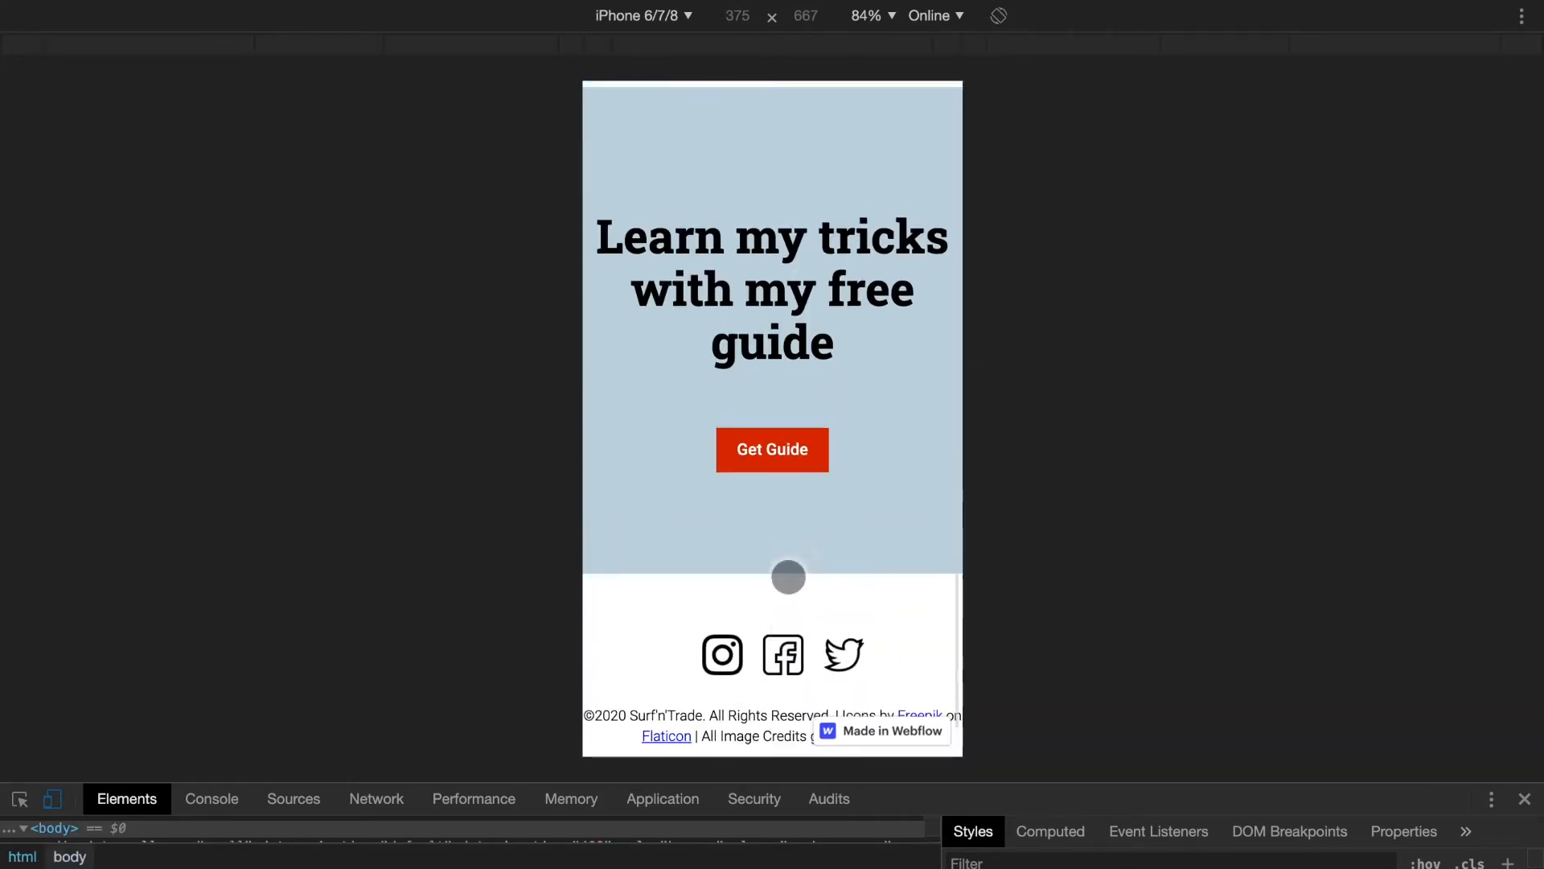
pyautogui.click(911, 142)
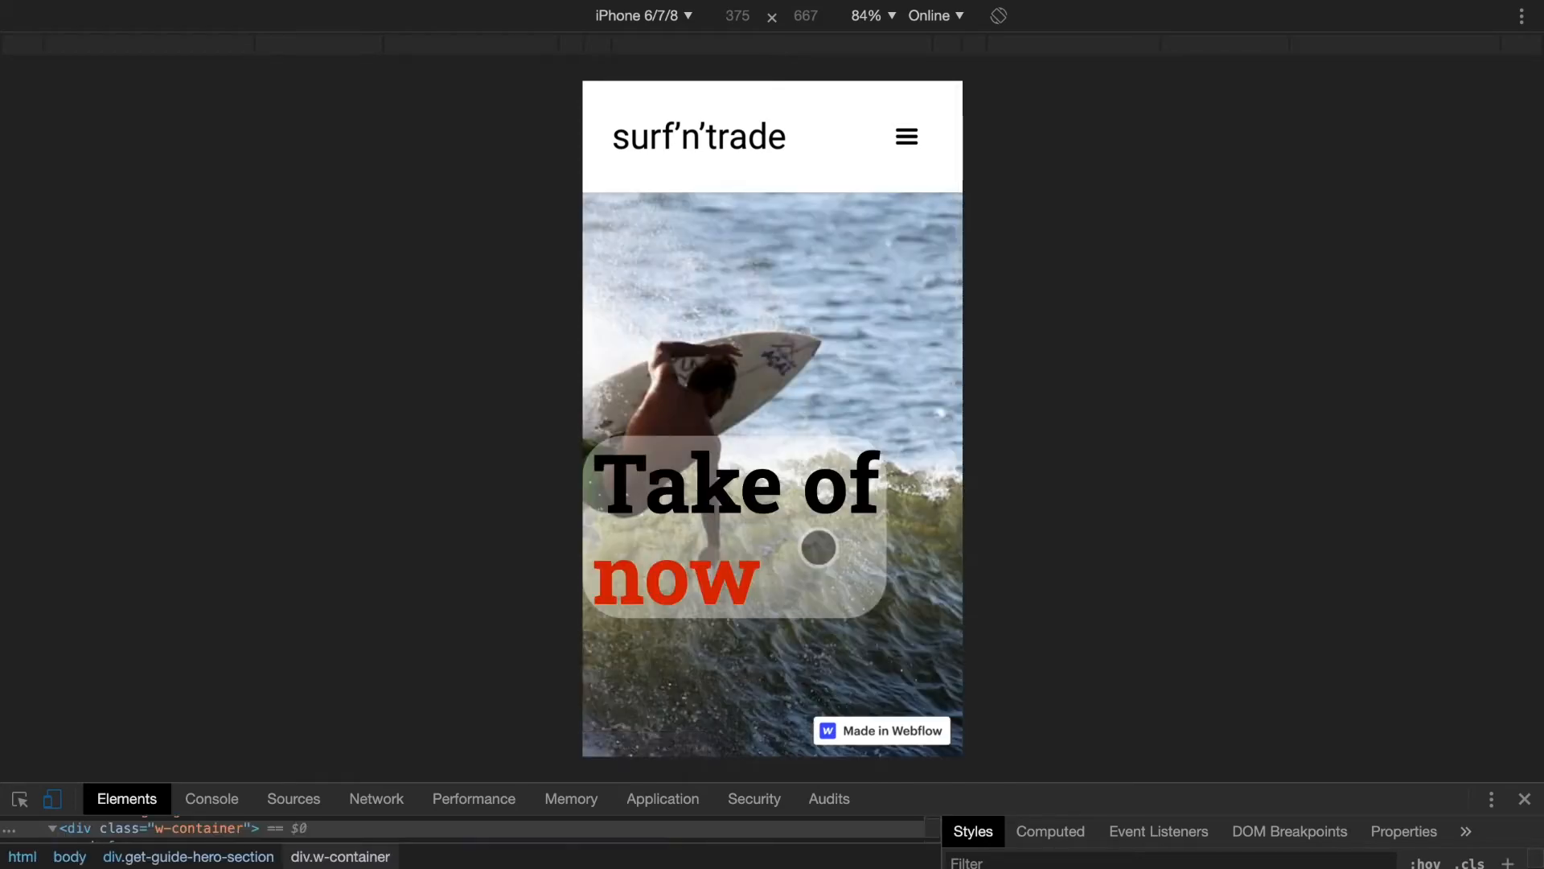
# - Switch to the Webflow Designer, open the home page's Footer symbol for editing and select its Footer Text block
pyautogui.scroll(15, 819, 547)
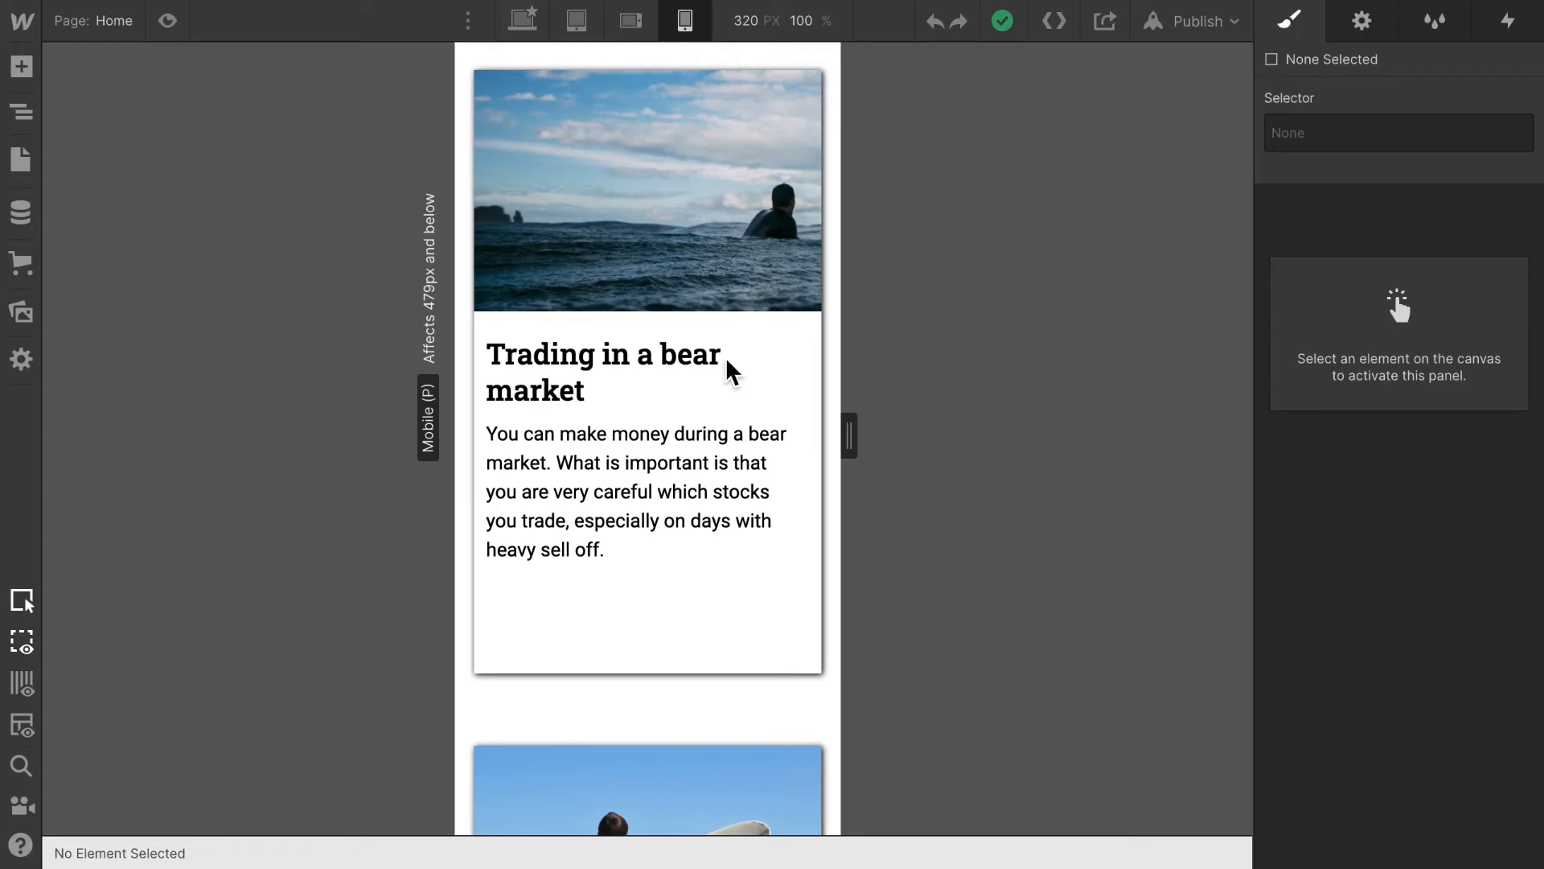
pyautogui.scroll(-10, 627, 610)
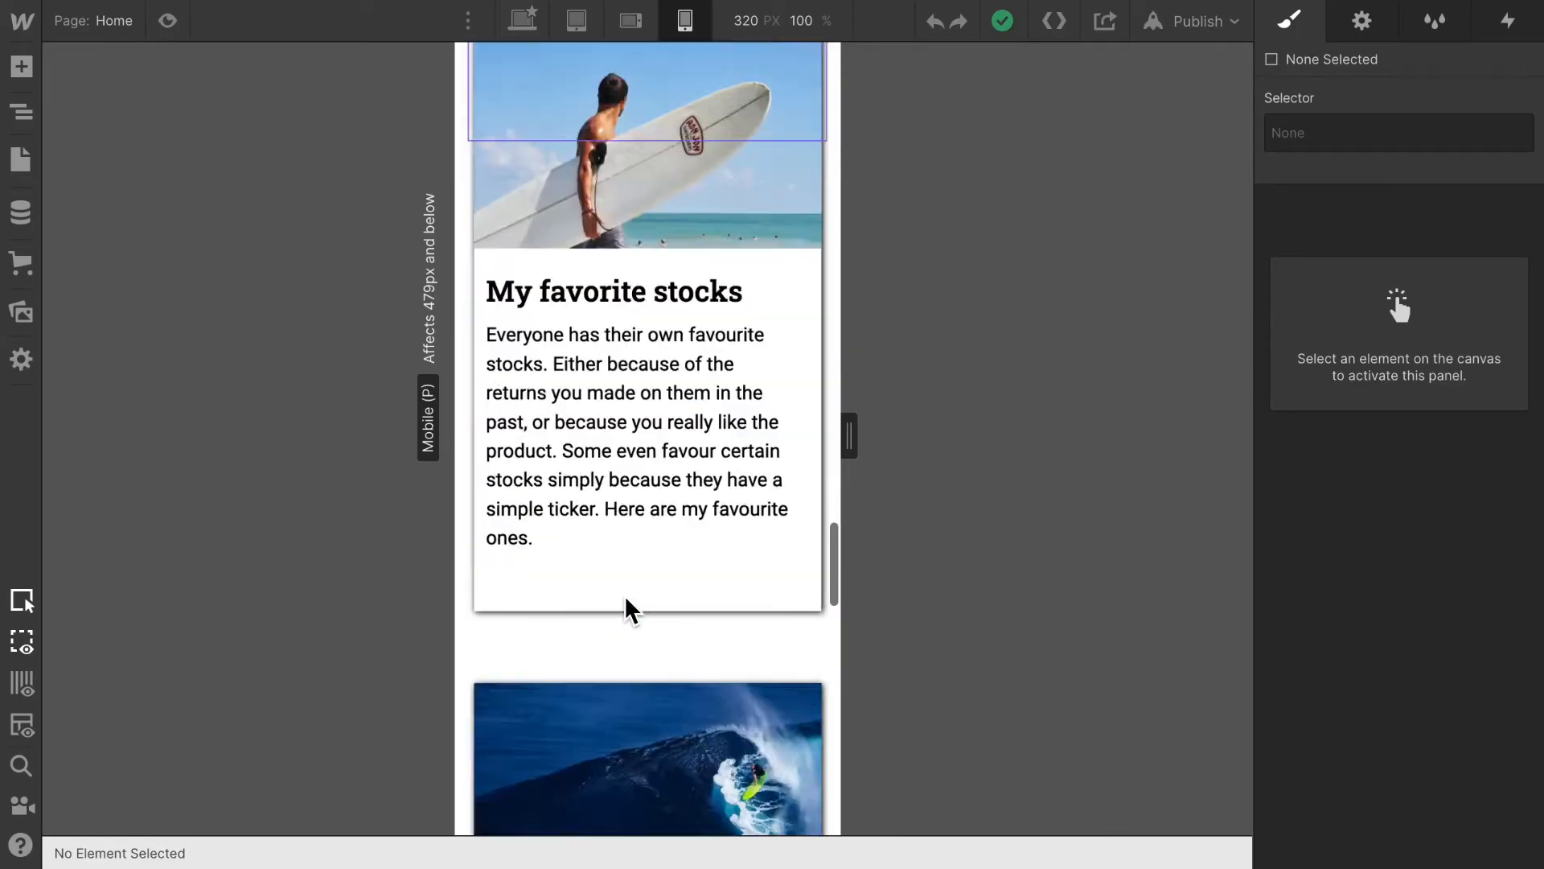
pyautogui.click(481, 746)
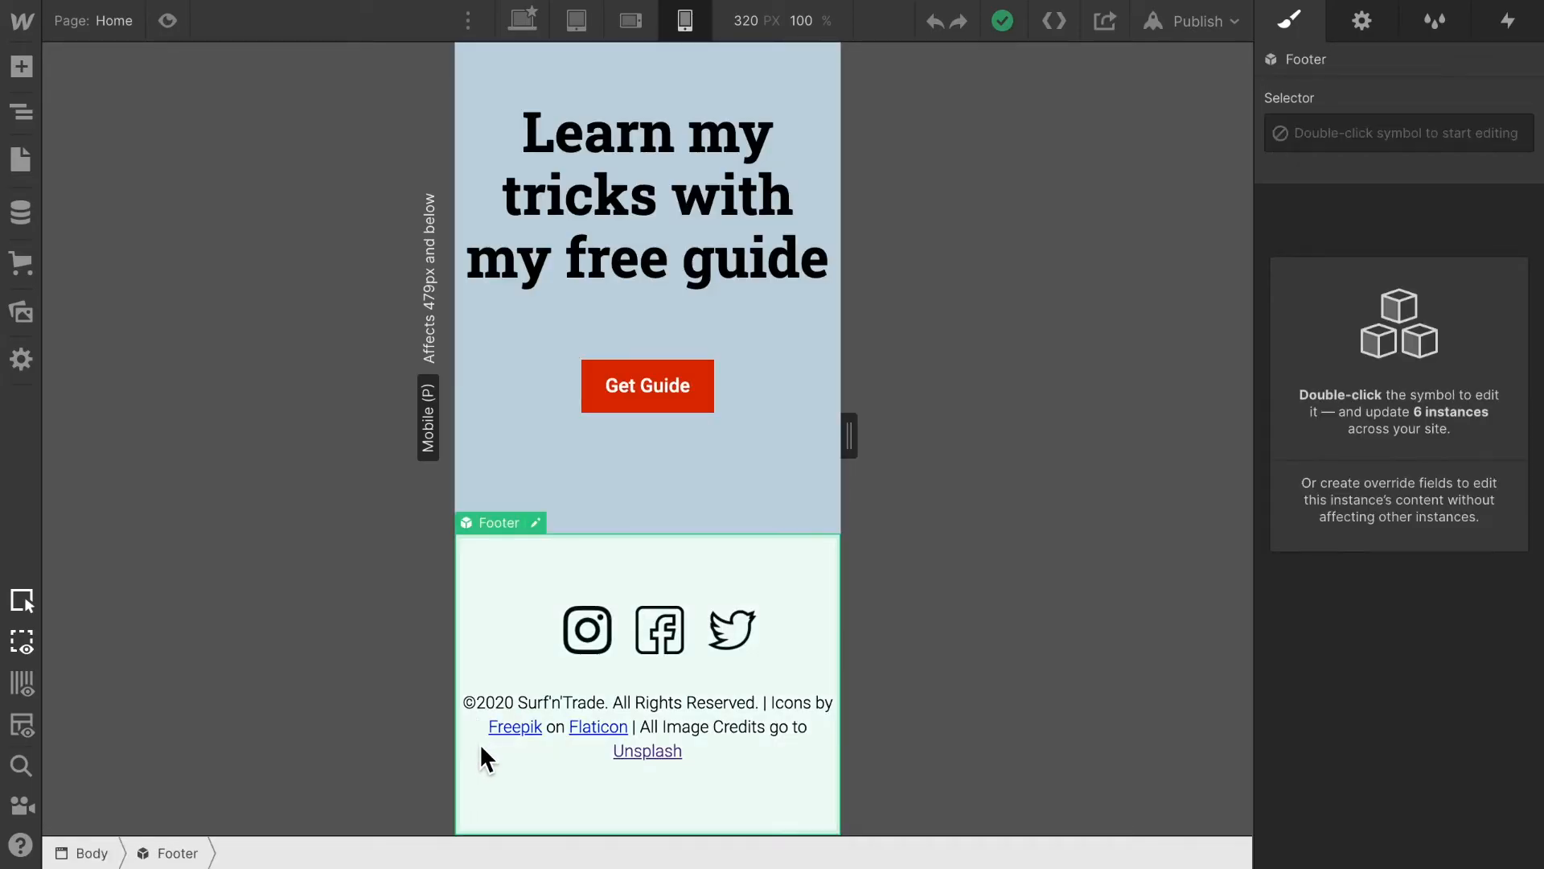
pyautogui.doubleClick(481, 747)
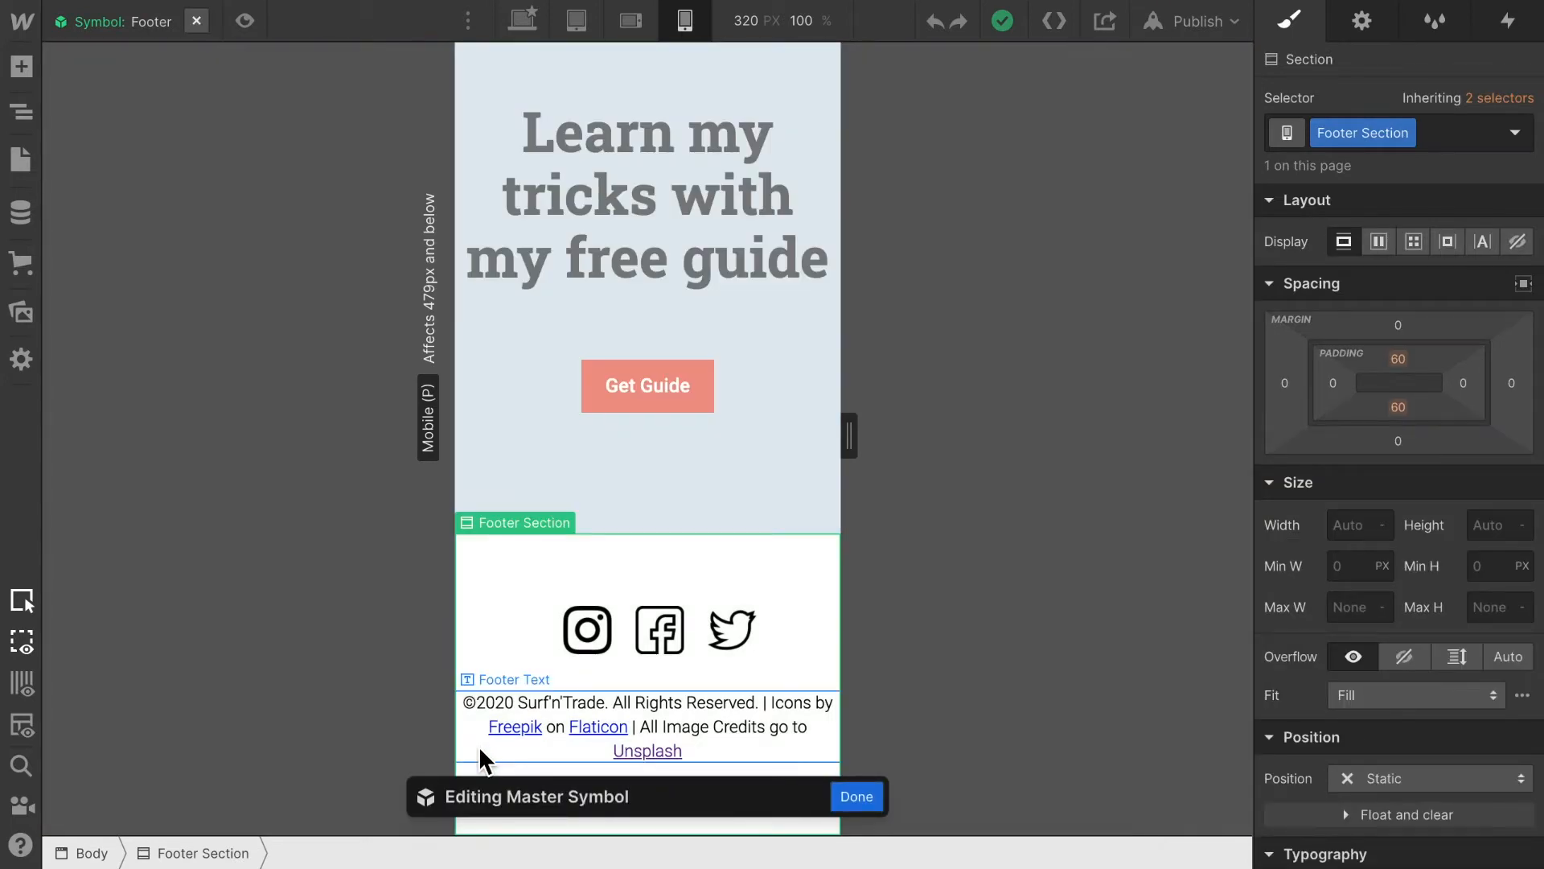
pyautogui.click(479, 746)
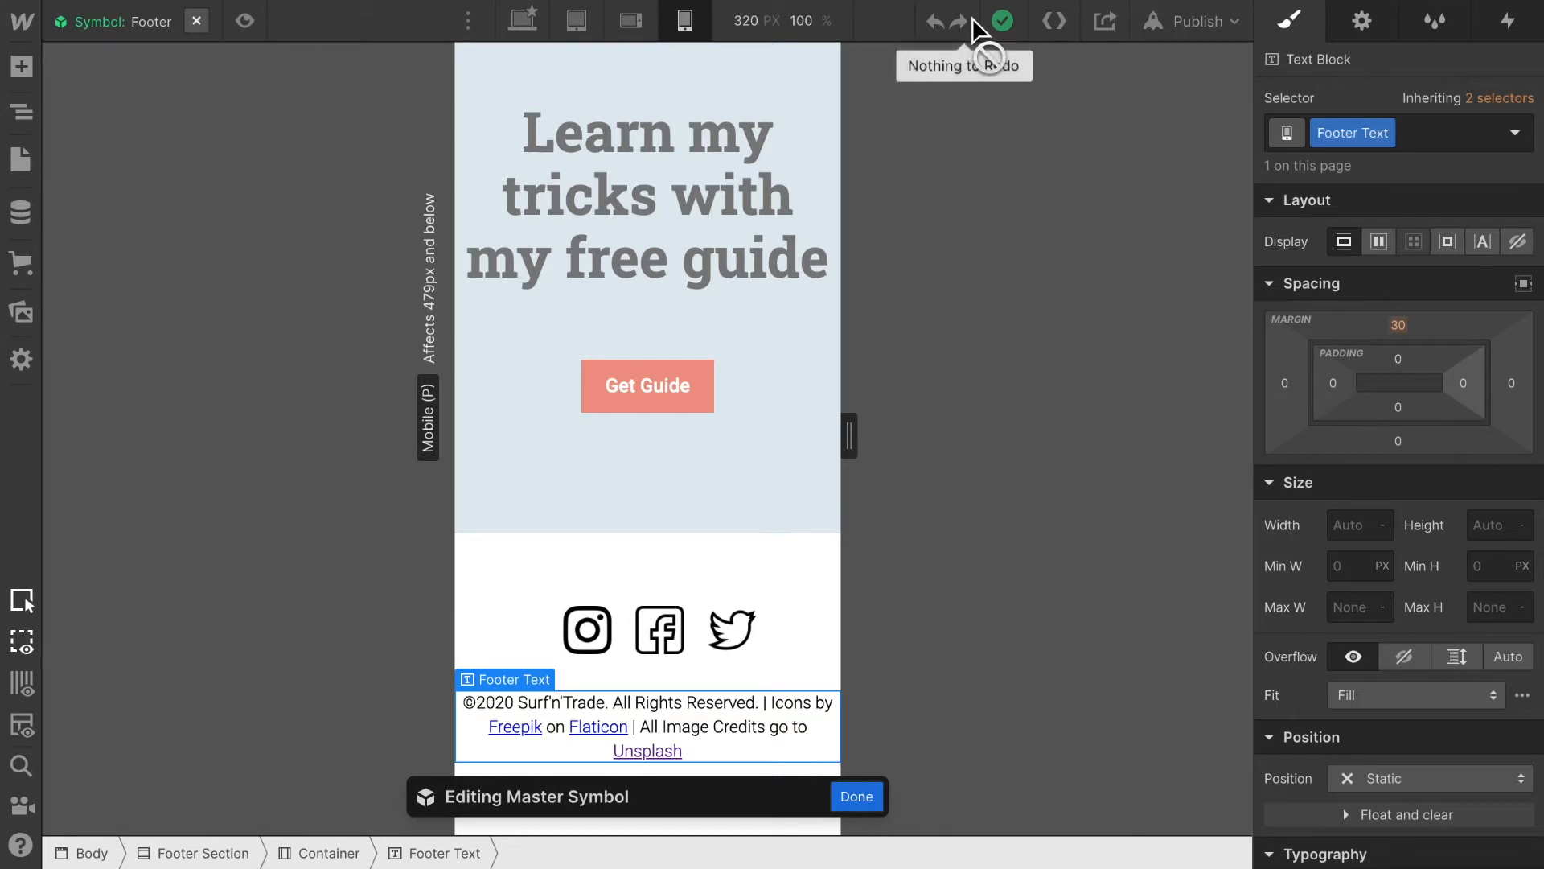
# - On the mobile landscape breakpoint, set the Footer Text's right and left padding to 10 px and finish editing the Footer symbol
pyautogui.click(632, 22)
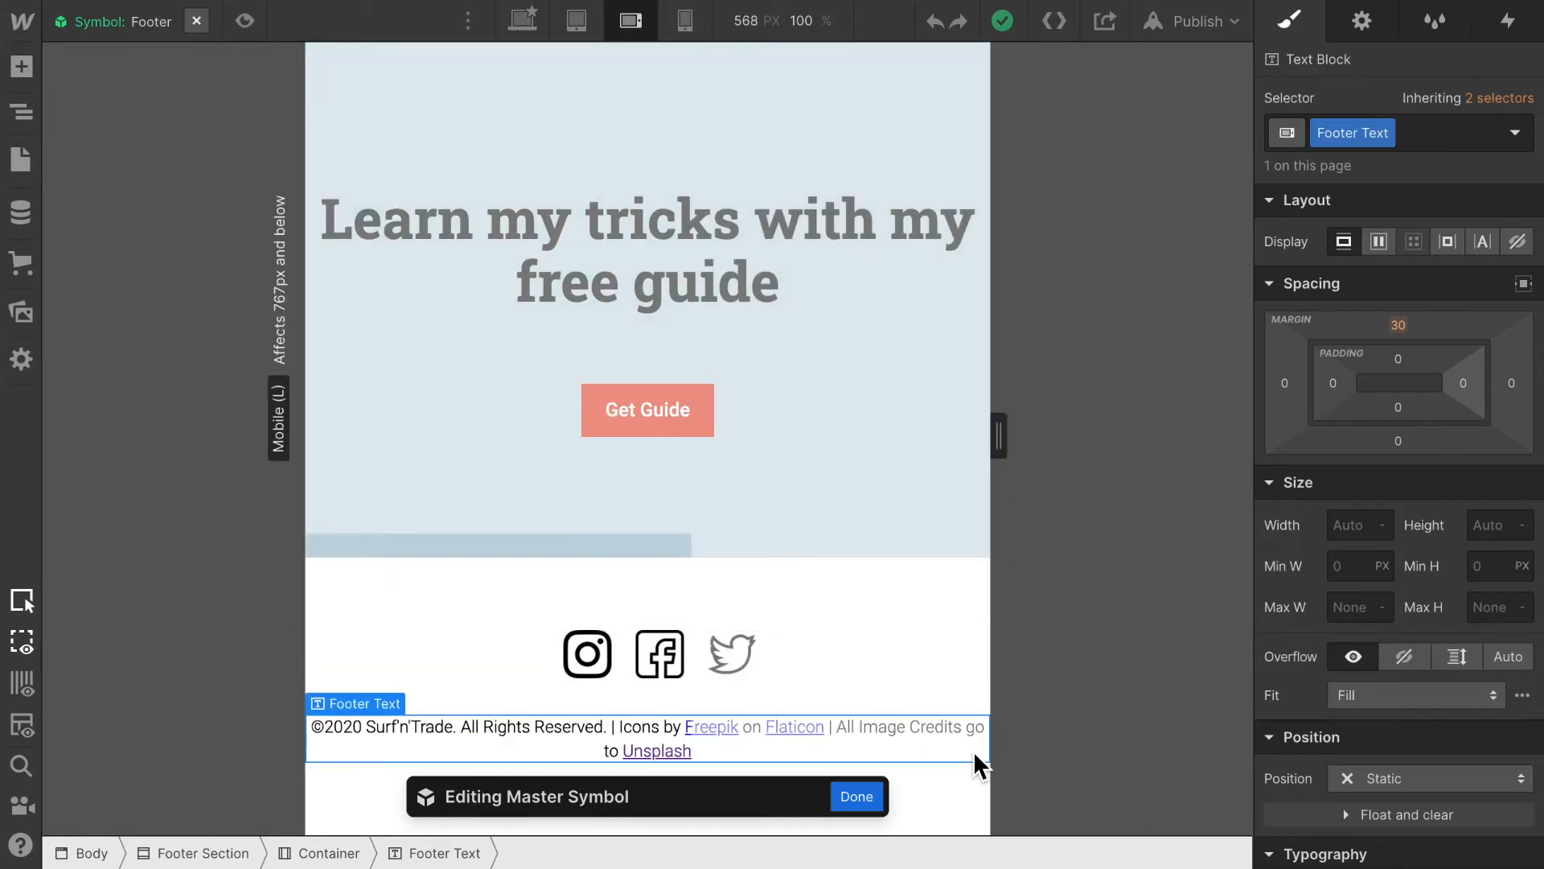
pyautogui.click(1464, 384)
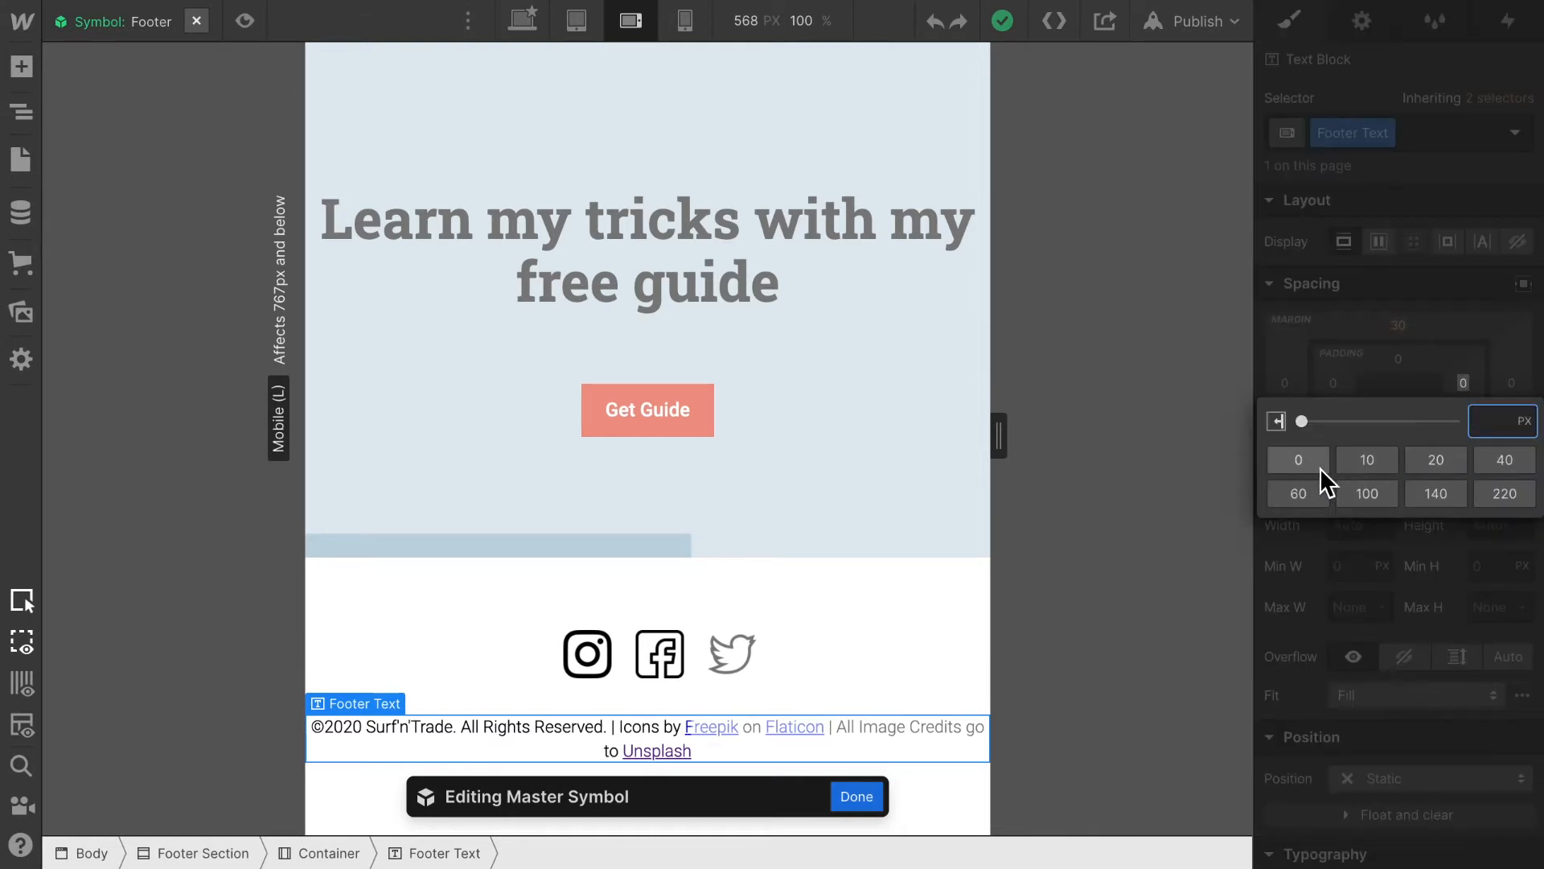
pyautogui.click(1368, 464)
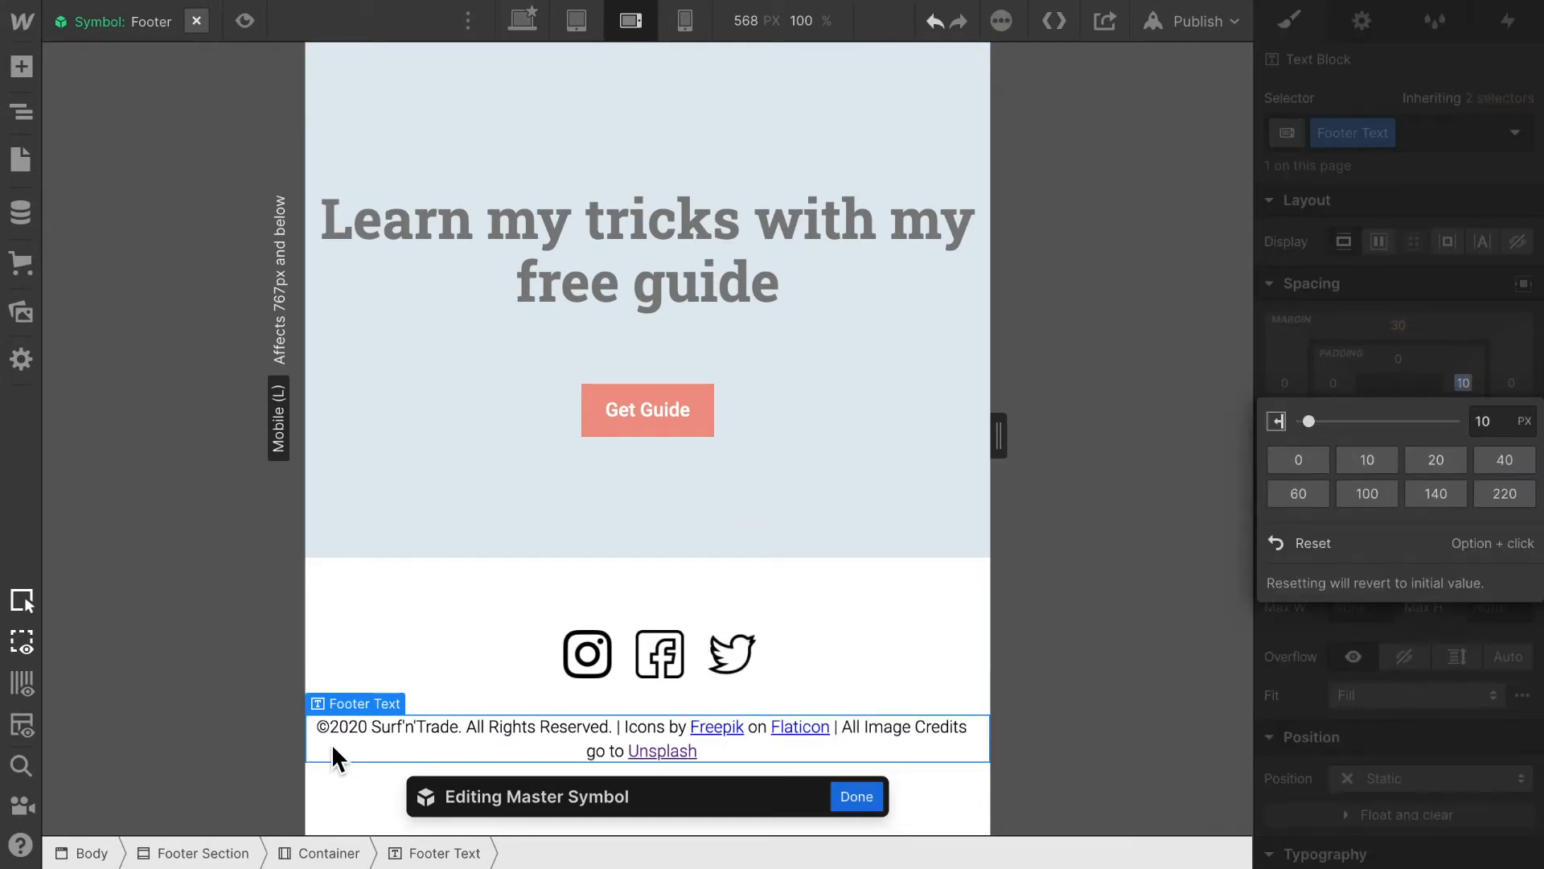
pyautogui.click(1330, 376)
pyautogui.click(1333, 383)
pyautogui.click(1371, 460)
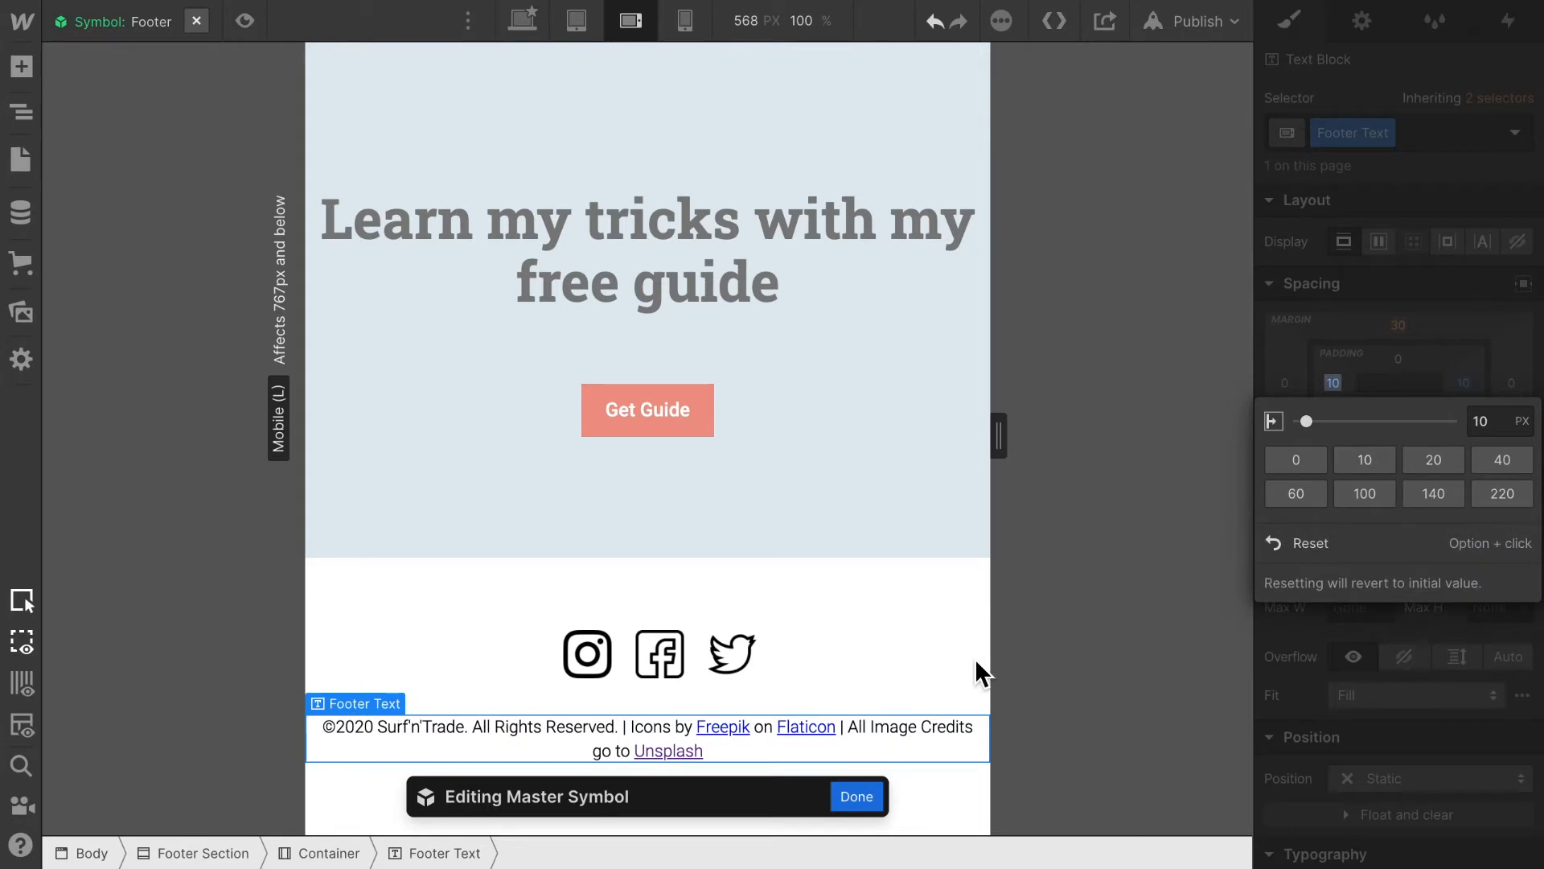
pyautogui.click(857, 798)
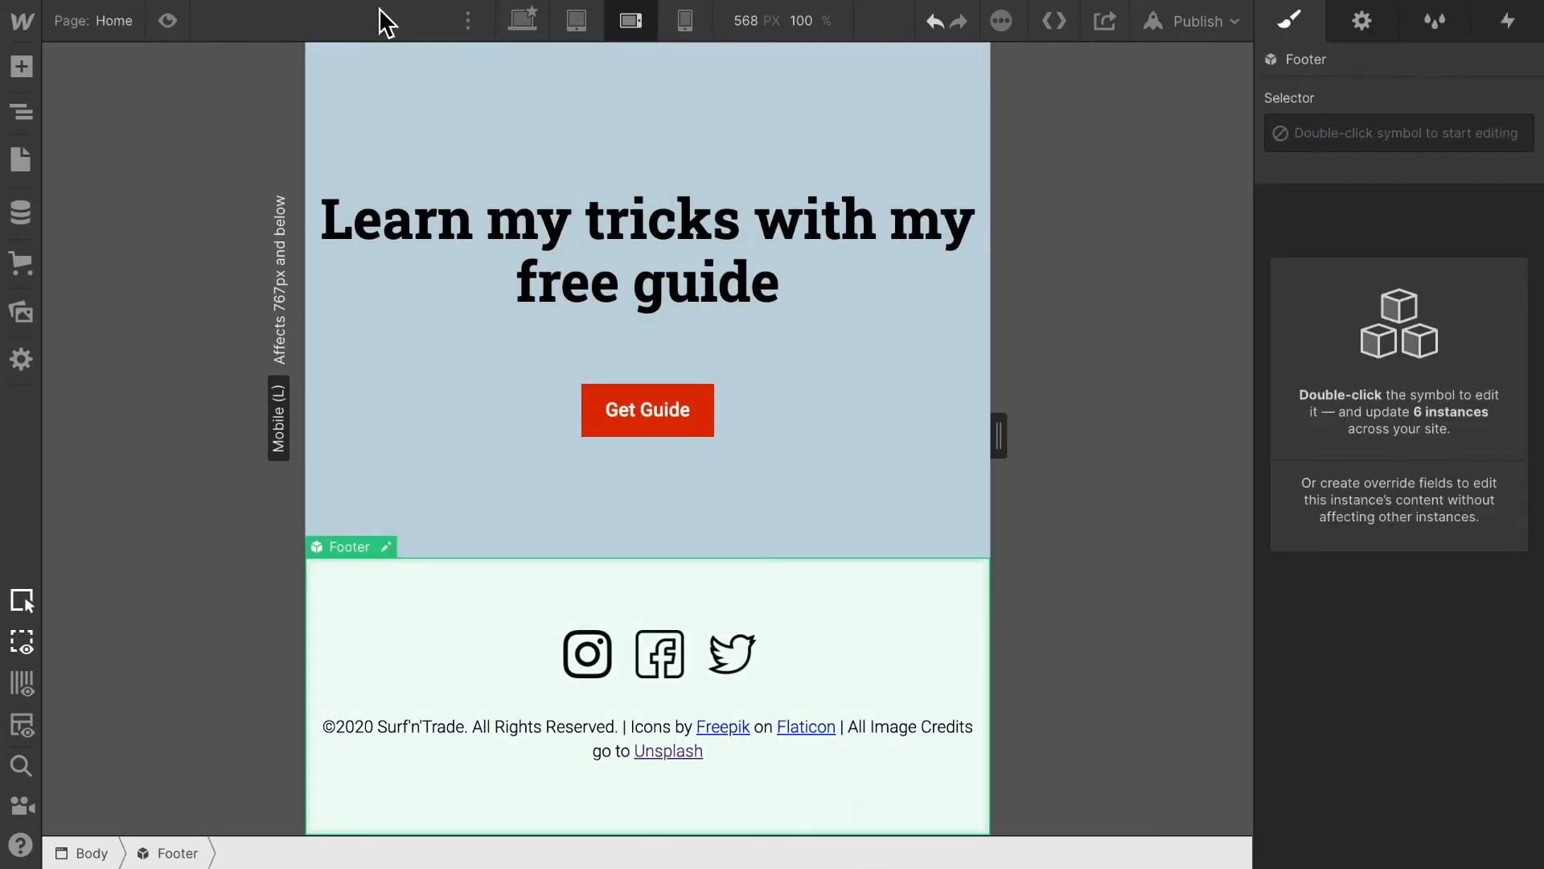
# - Return to the mobile portrait breakpoint and open the settings of the Blog Posts CMS collection
pyautogui.click(682, 22)
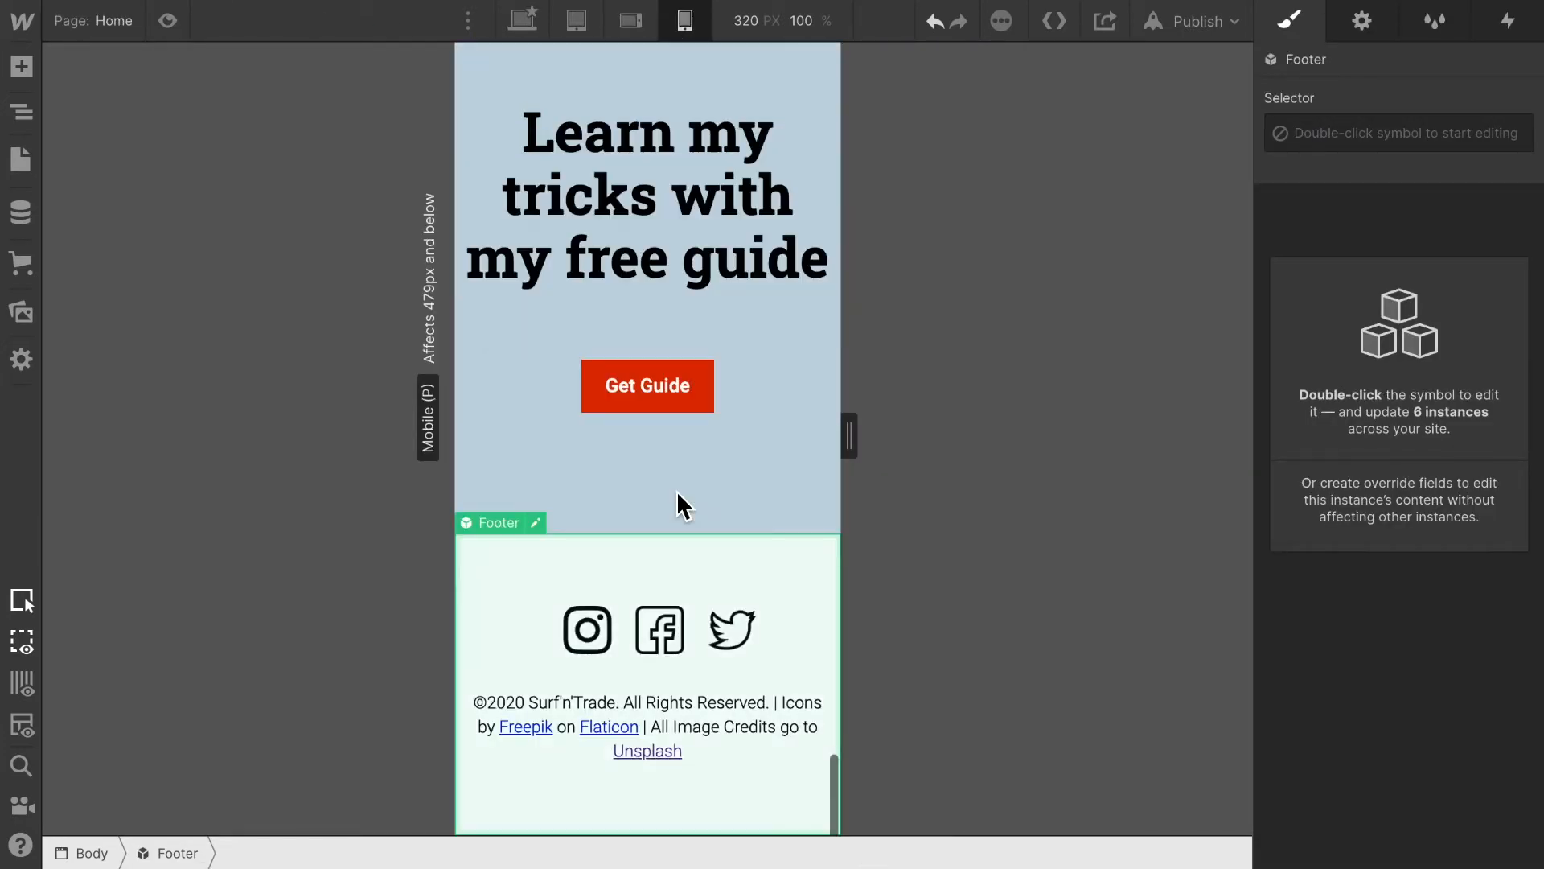
pyautogui.scroll(15, 678, 505)
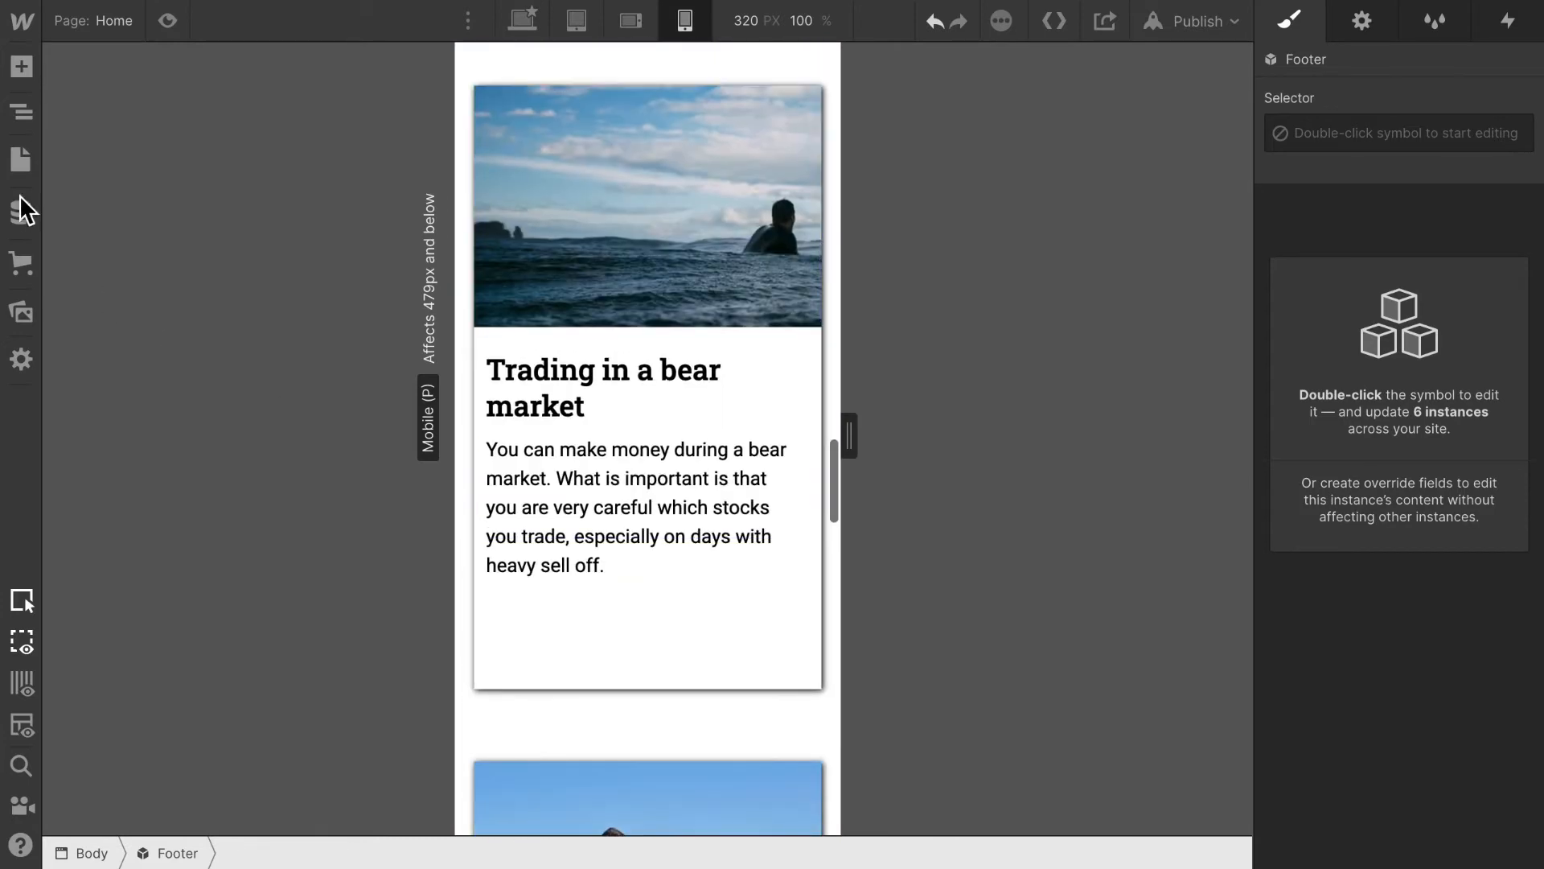
pyautogui.click(21, 214)
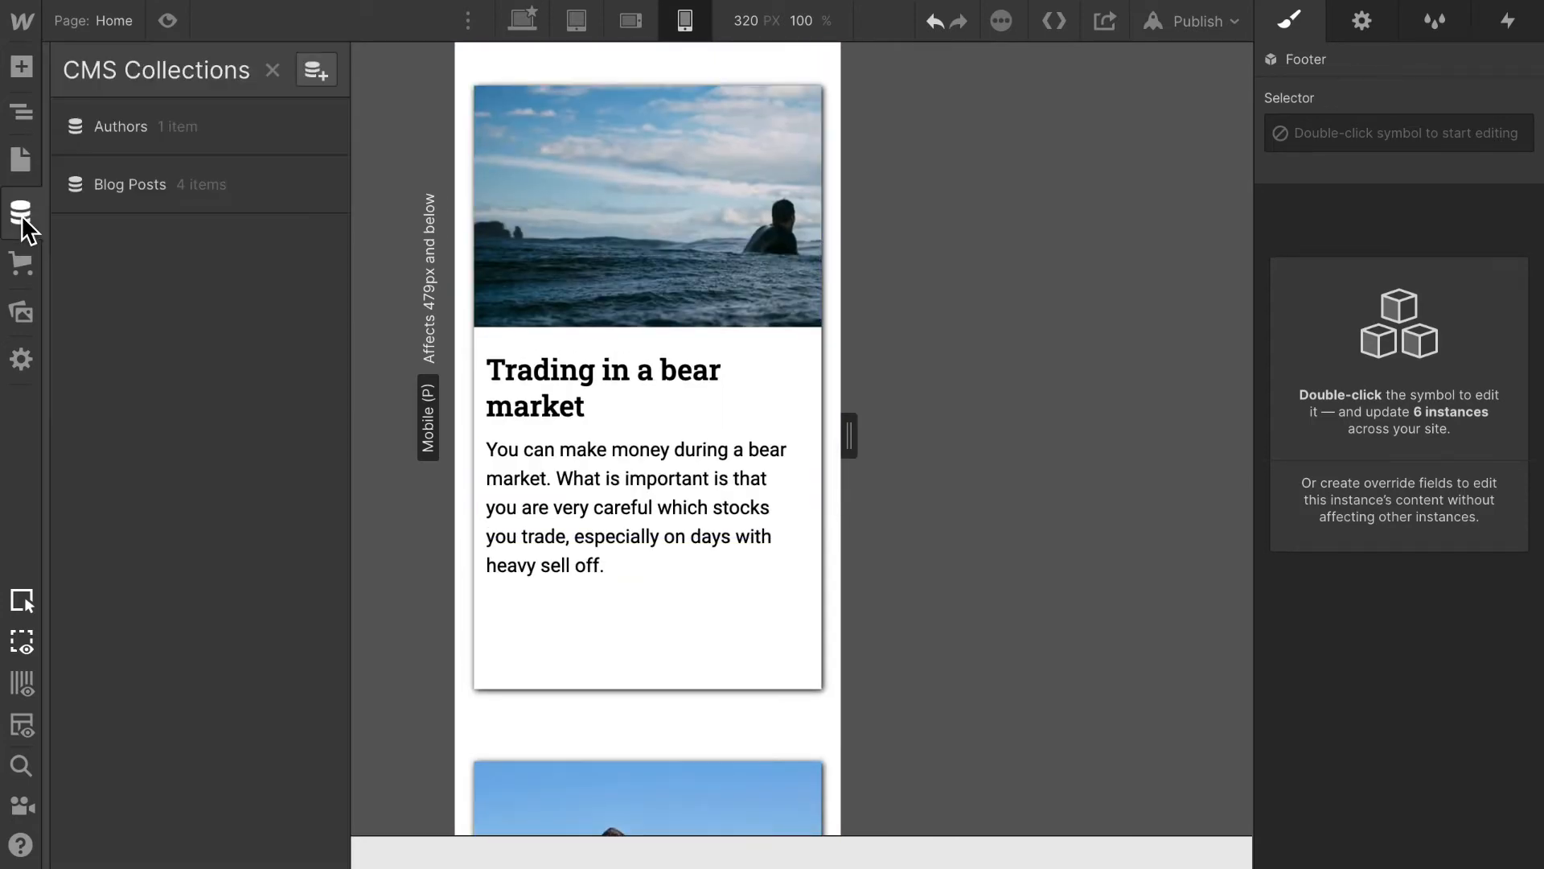
pyautogui.click(132, 196)
pyautogui.click(328, 186)
pyautogui.scroll(-3, 674, 624)
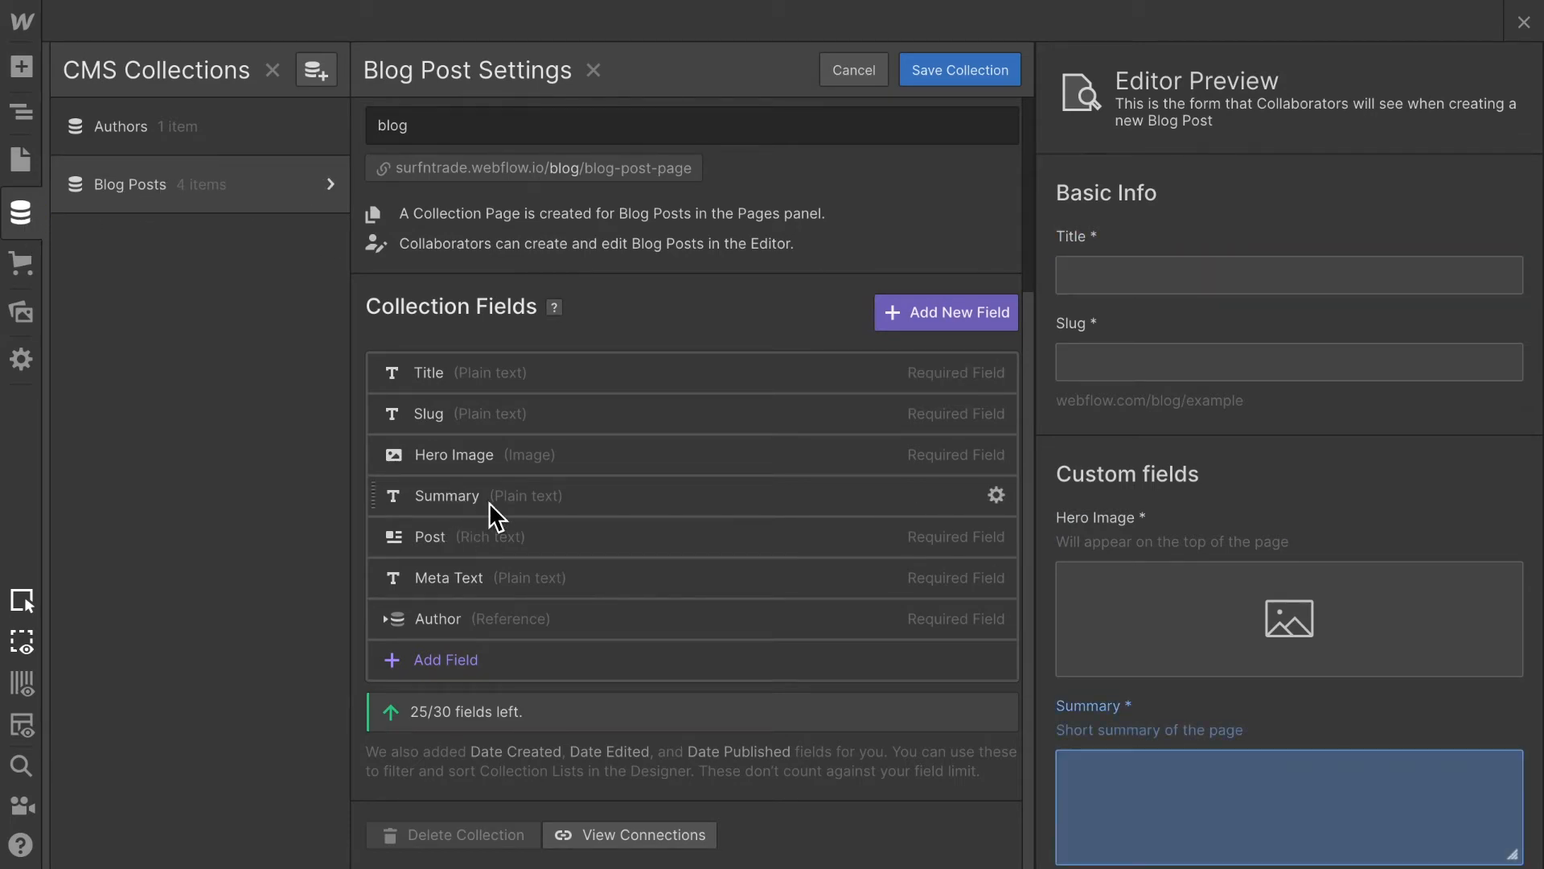
# - Set the Summary field's minimum character count to 300, change its maximum, and save the field and the collection
pyautogui.click(1003, 501)
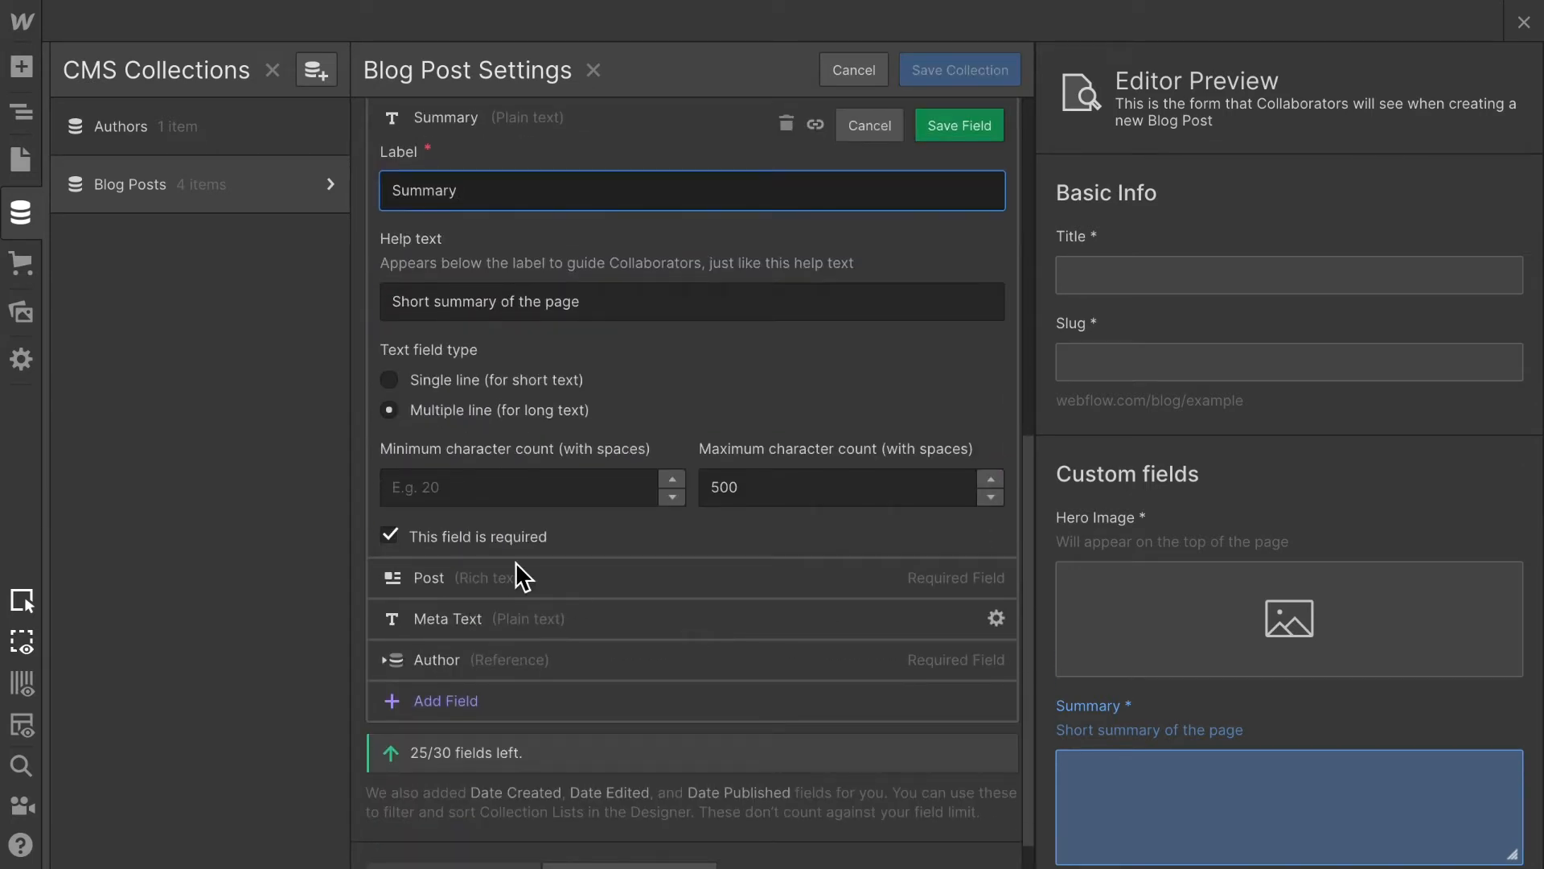
pyautogui.click(466, 489)
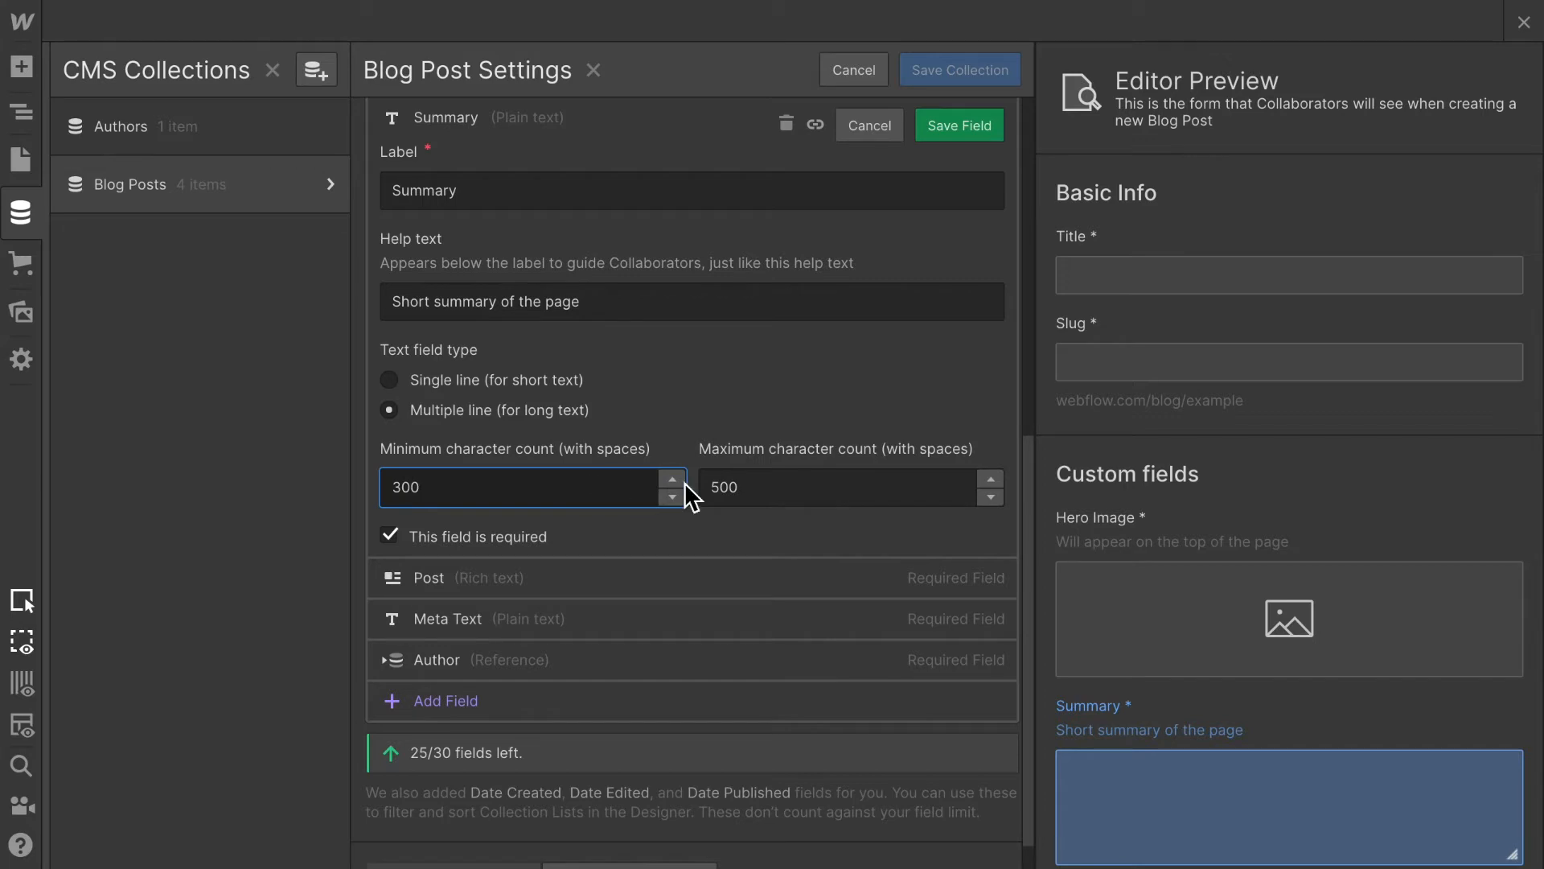
pyautogui.click(816, 508)
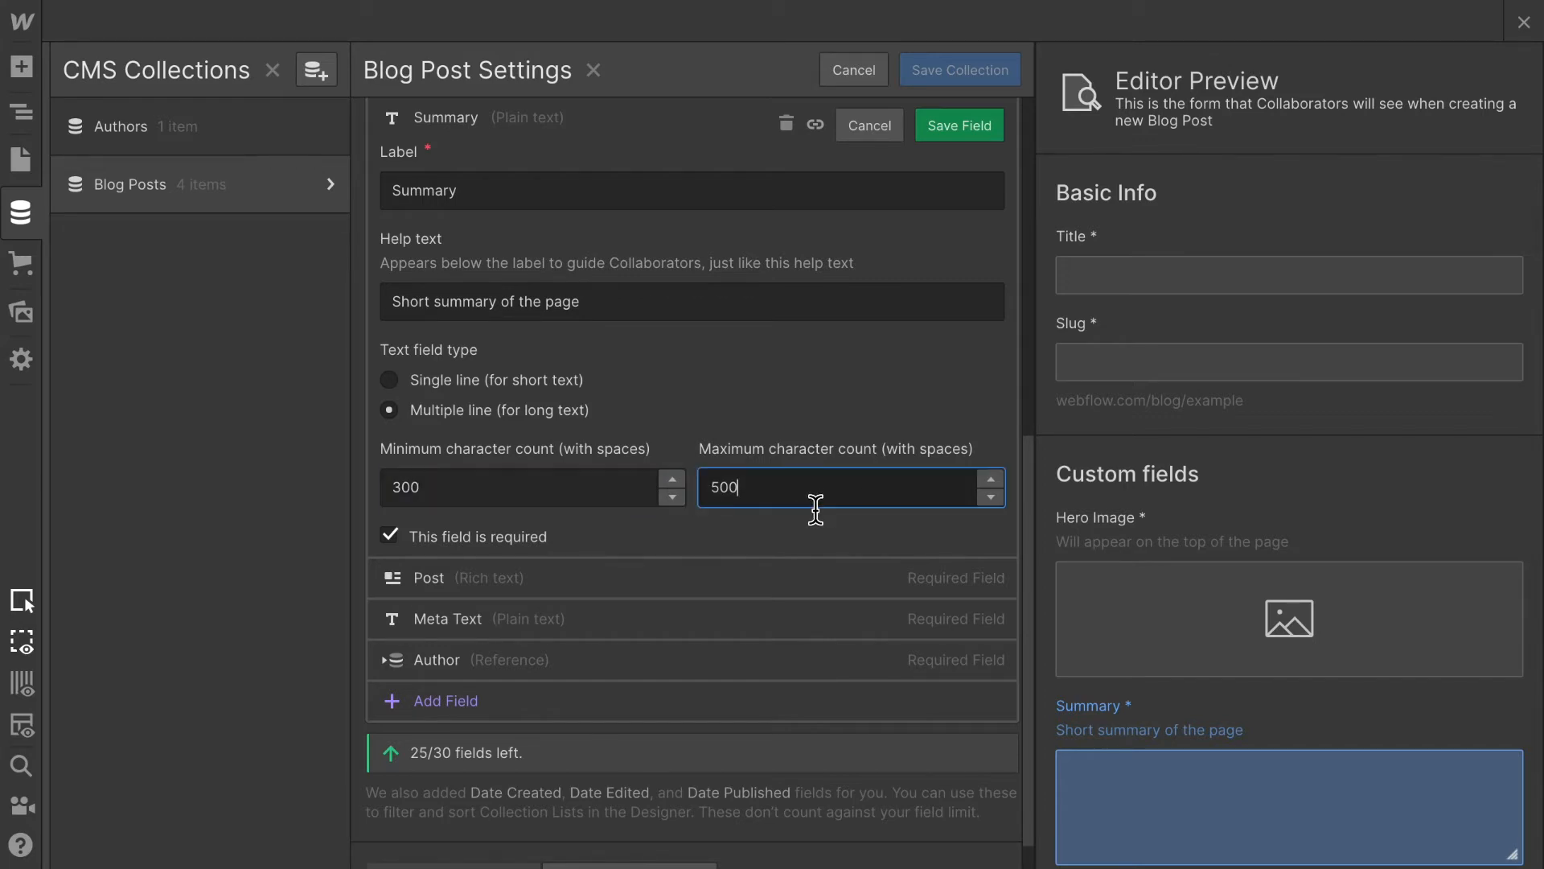
pyautogui.doubleClick(815, 508)
pyautogui.write('4')
pyautogui.click(978, 137)
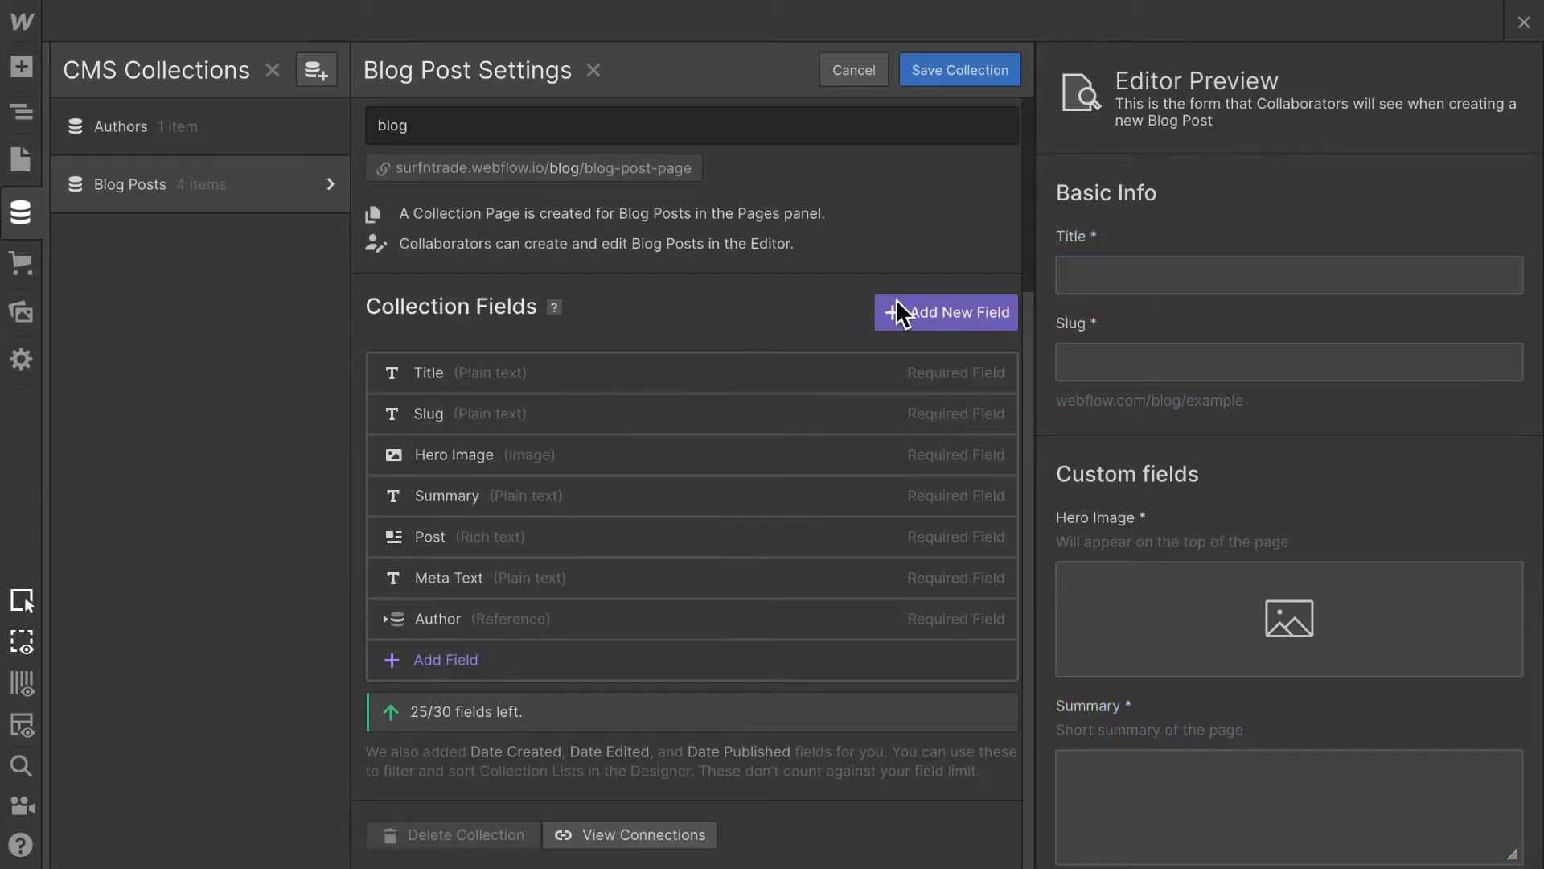
pyautogui.click(968, 71)
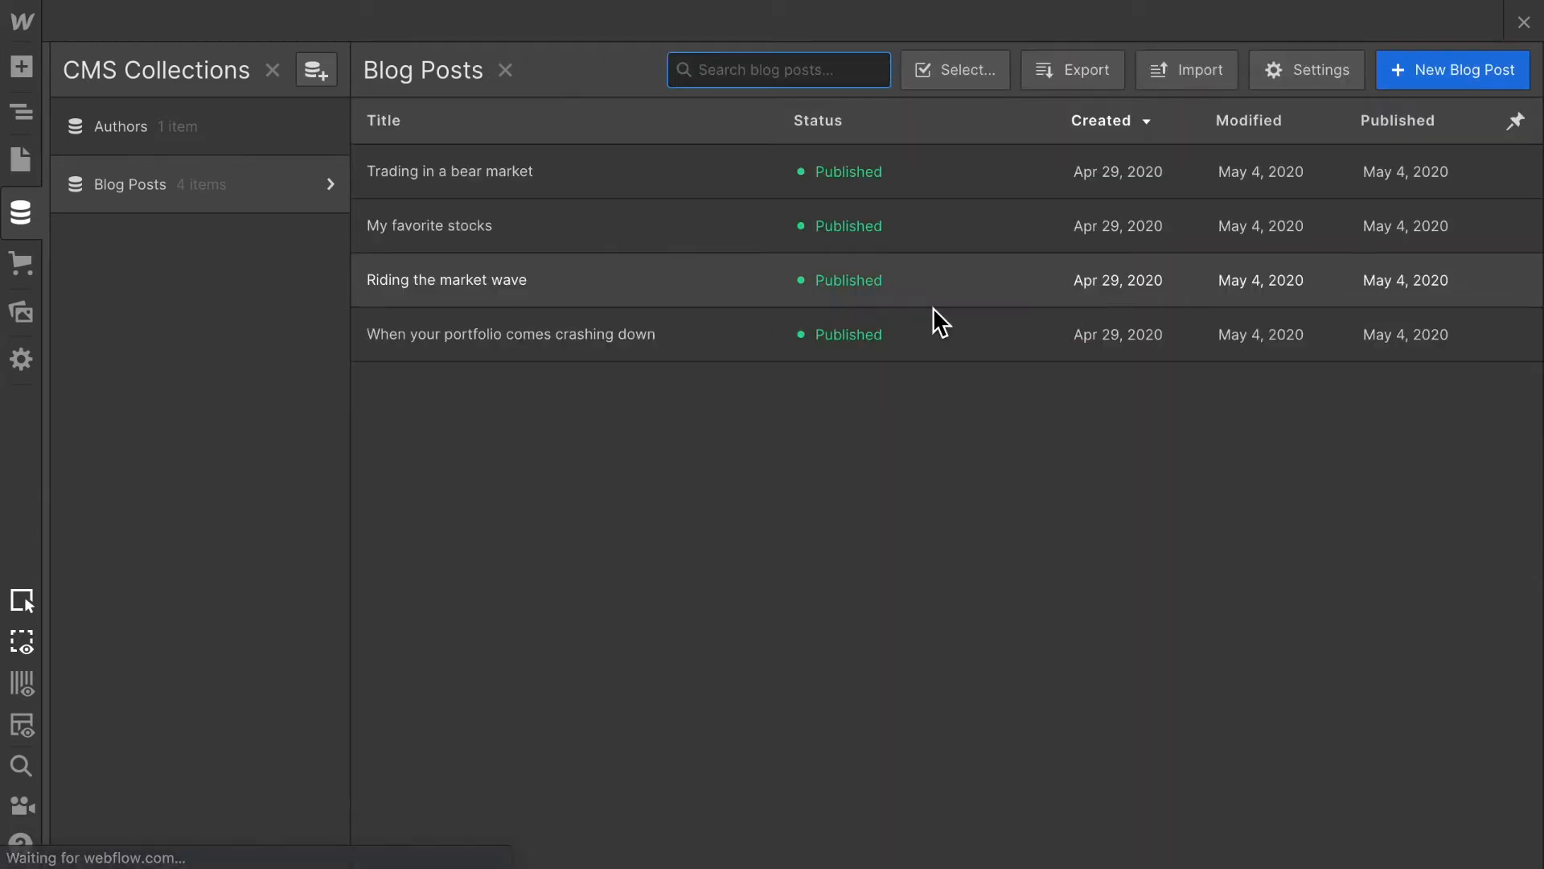
# - Lengthen the summary of the "Trading in a bear market" post by appending a copy of its whole text, and save the post
pyautogui.click(507, 172)
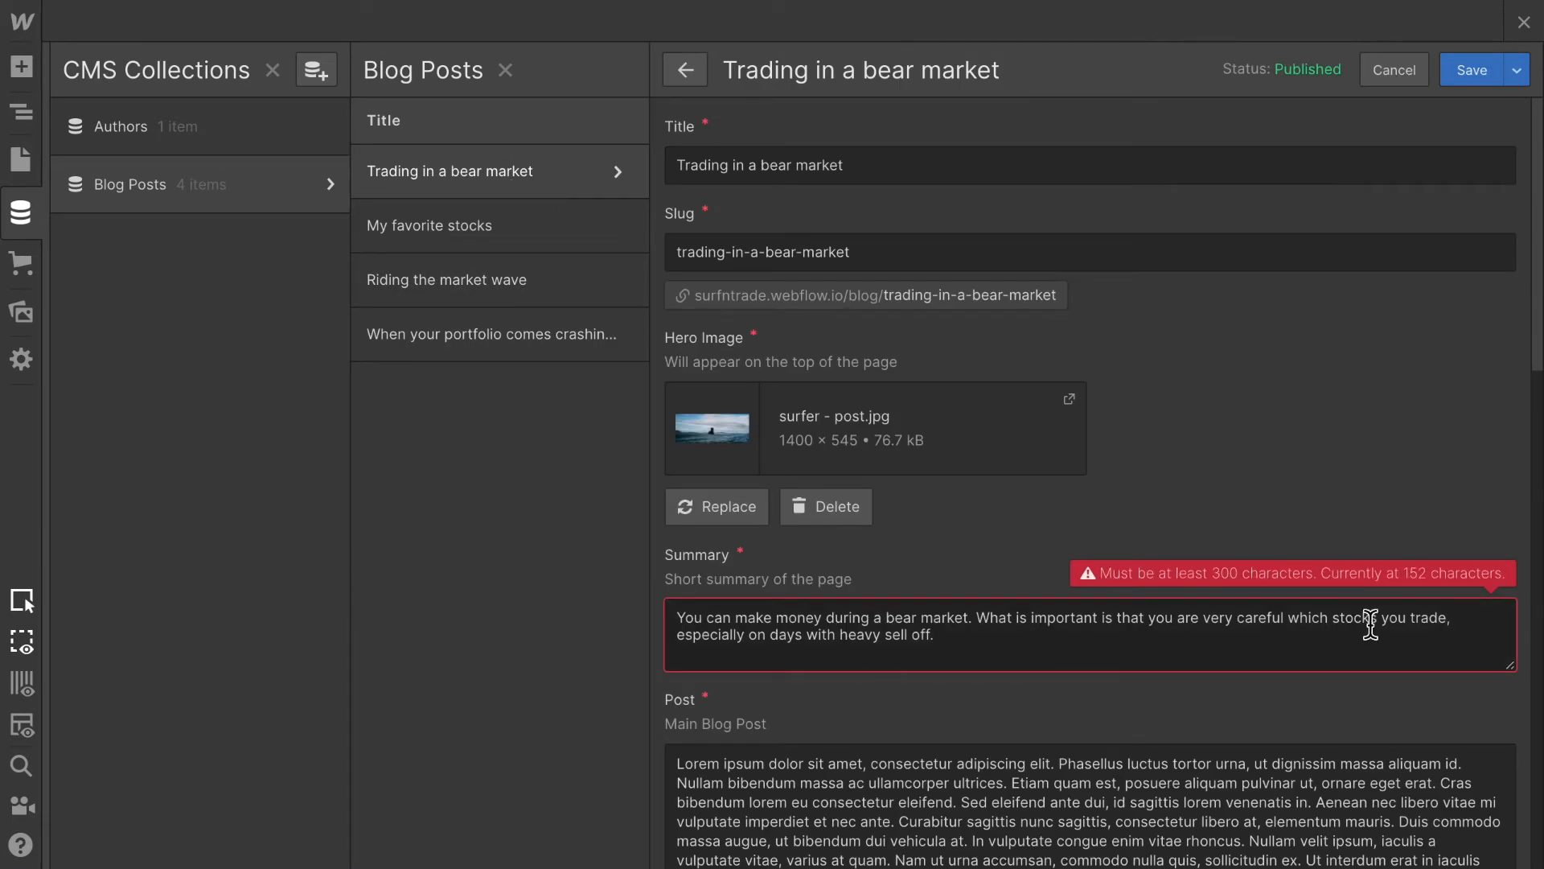
pyautogui.moveTo(975, 649); pyautogui.dragTo(659, 618)
pyautogui.hotkey('ctrl', 'c')
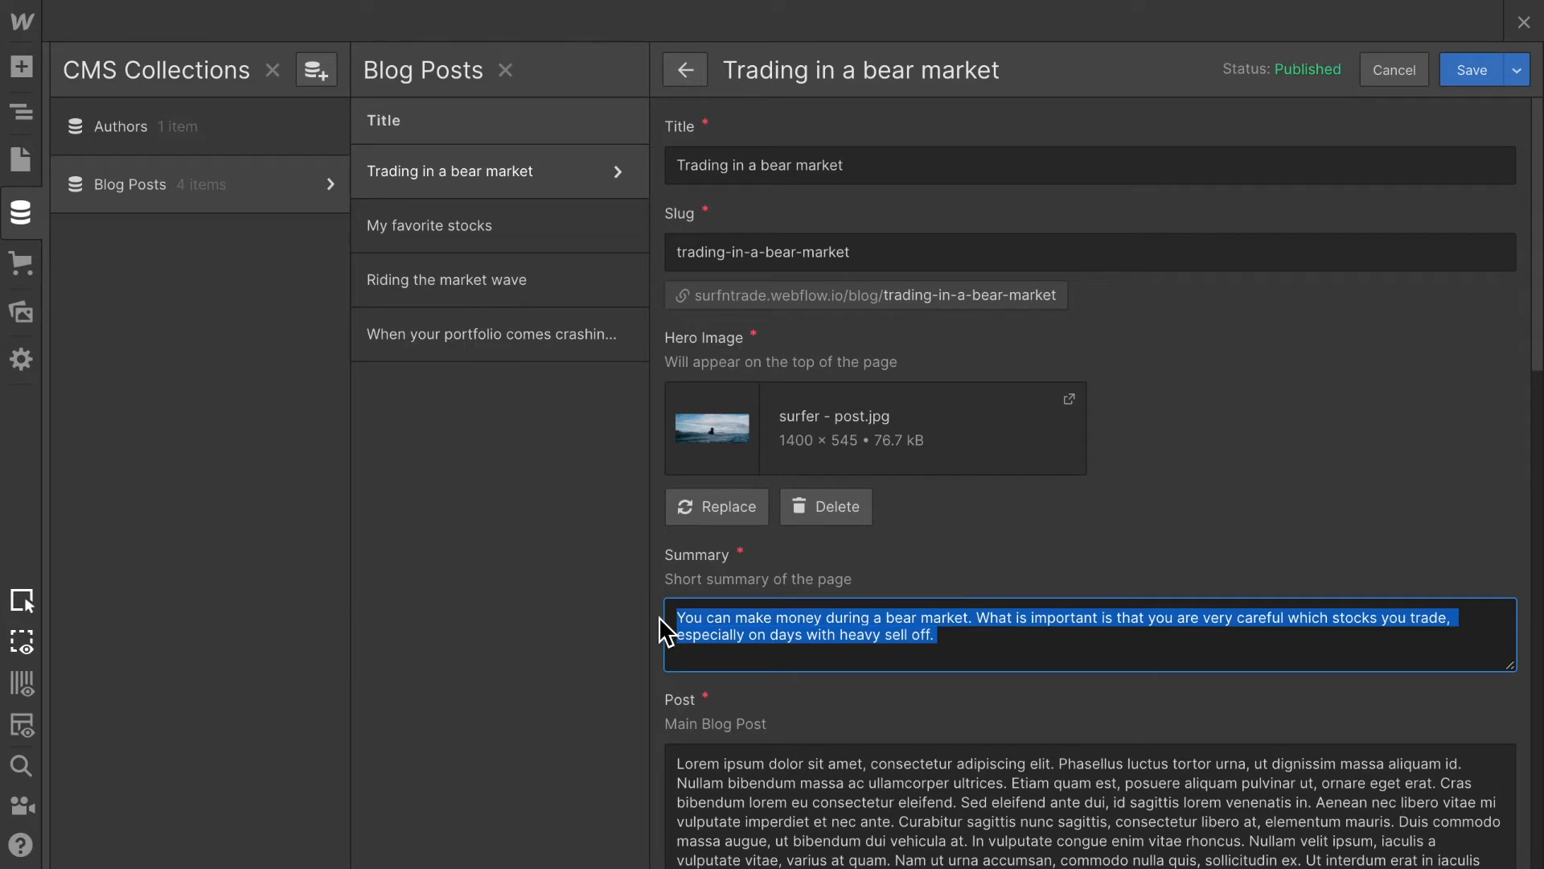
pyautogui.click(1034, 650)
pyautogui.hotkey('ctrl', 'v')
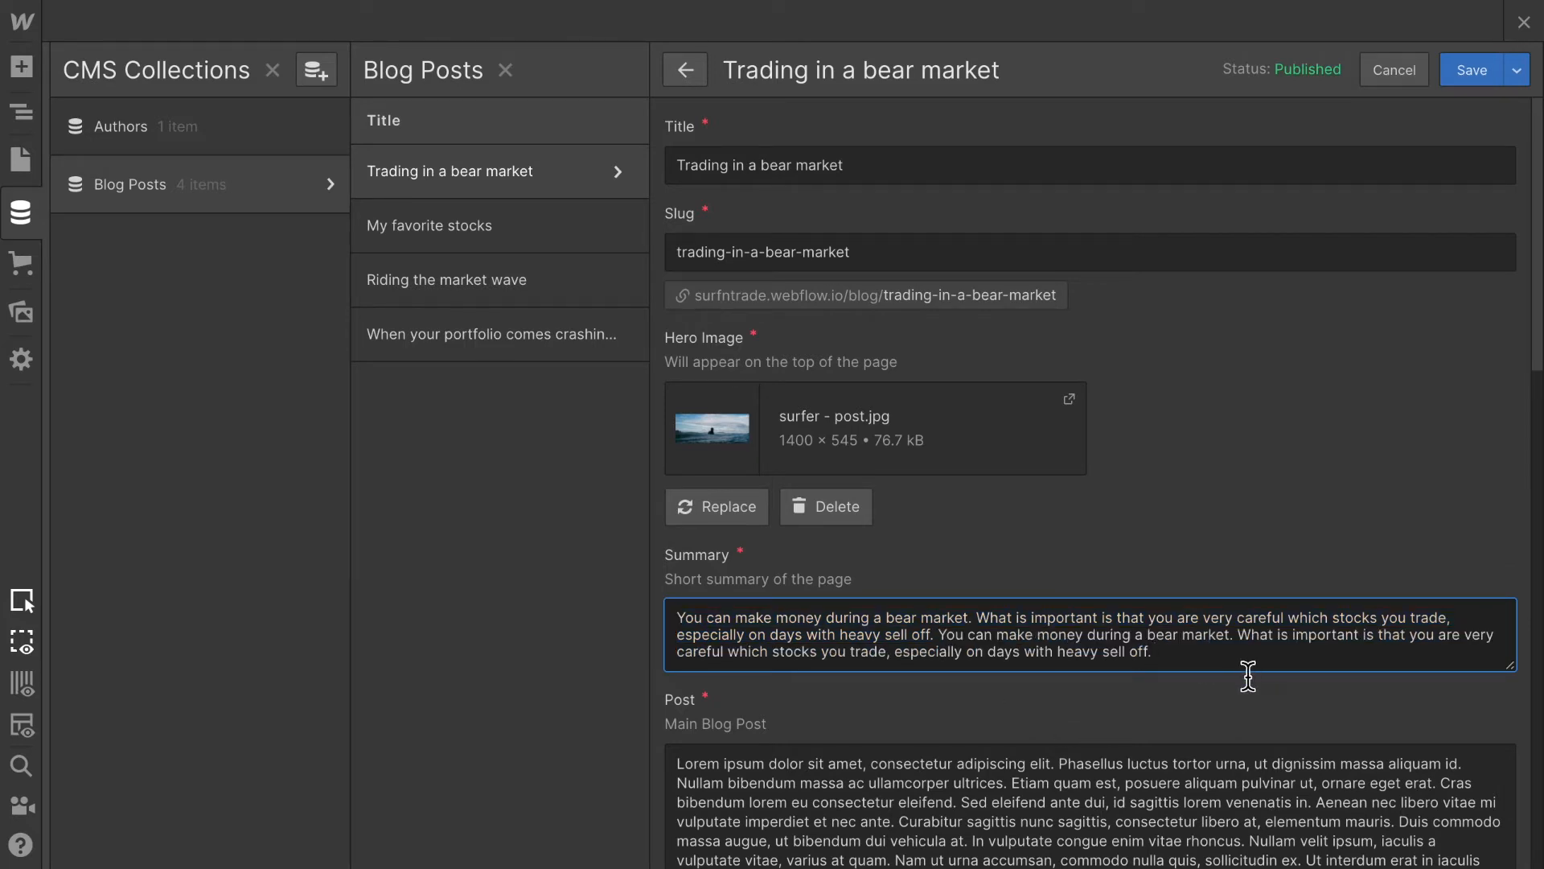
pyautogui.click(1455, 72)
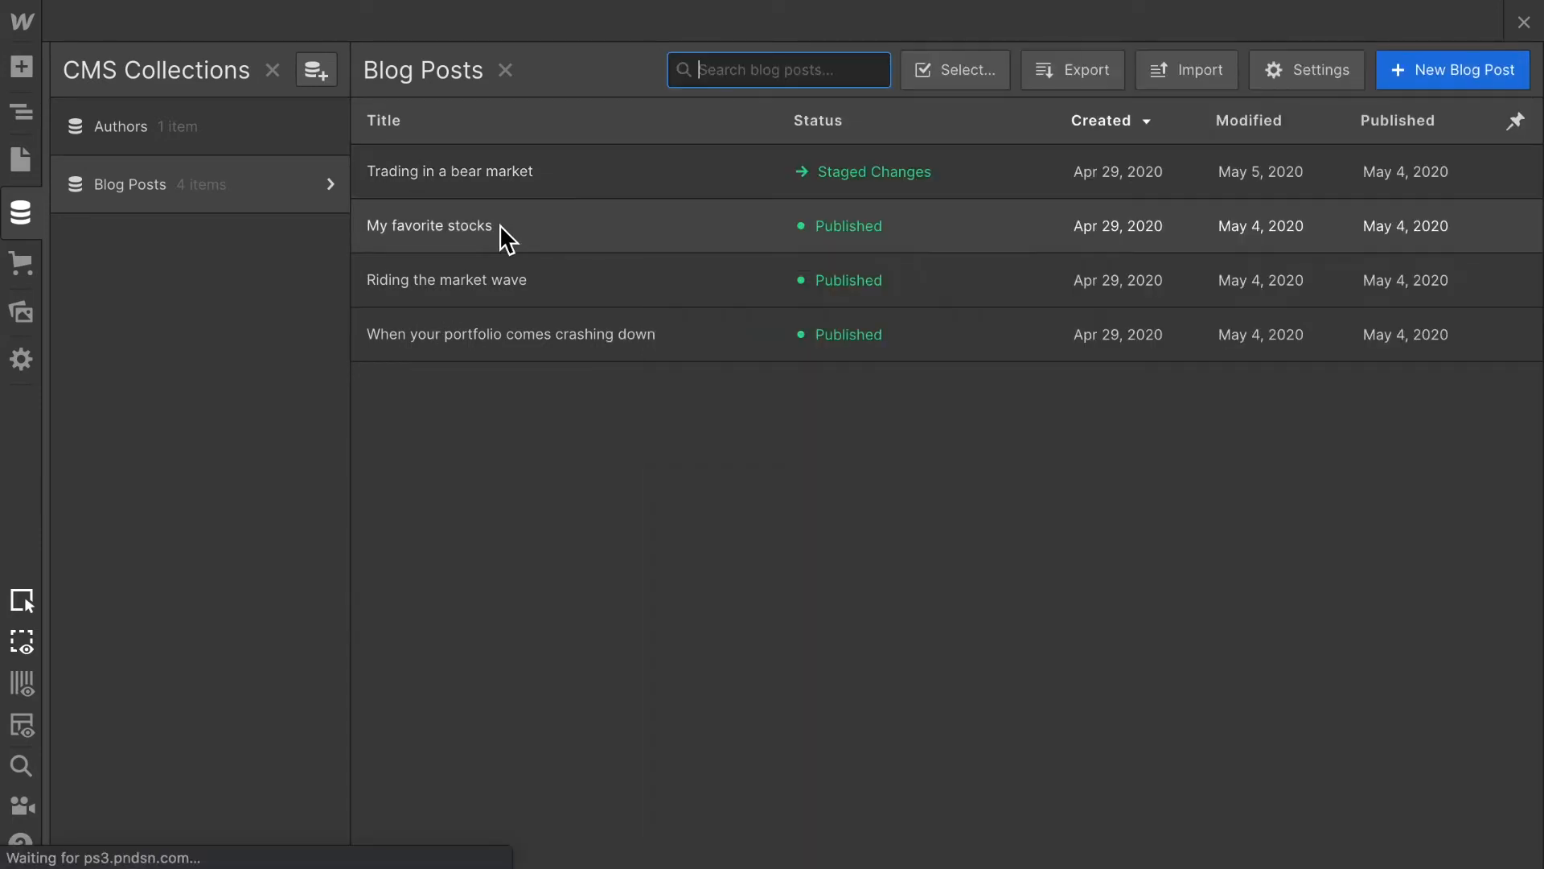
# - Append a copy of the last two sentences to the summary of the "My favorite stocks" post and save the post
pyautogui.click(499, 225)
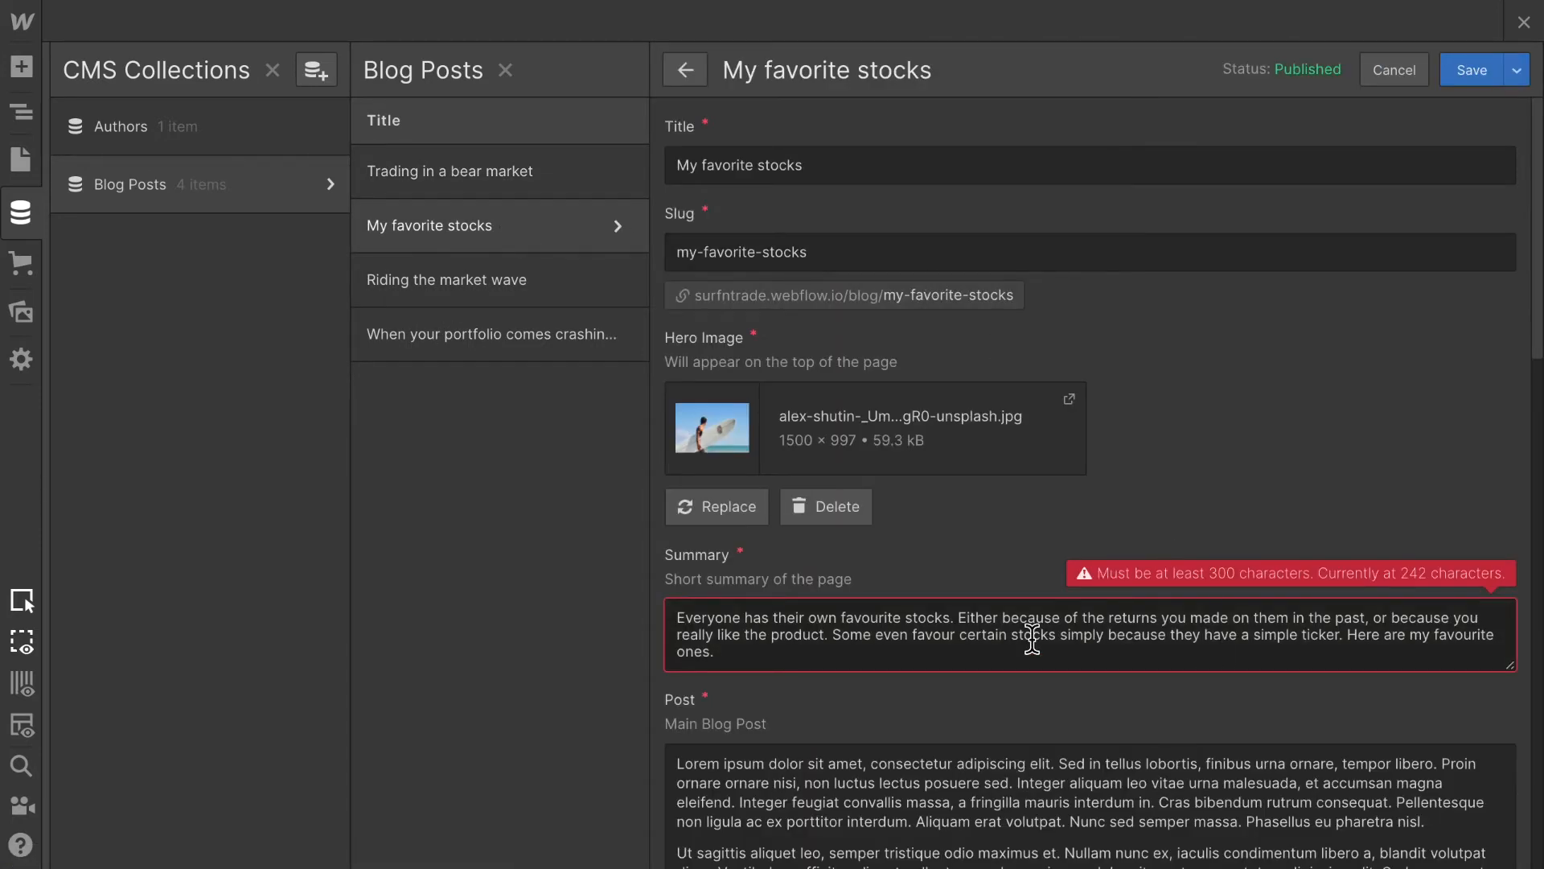
pyautogui.moveTo(833, 636); pyautogui.dragTo(837, 652)
pyautogui.hotkey('ctrl', 'c')
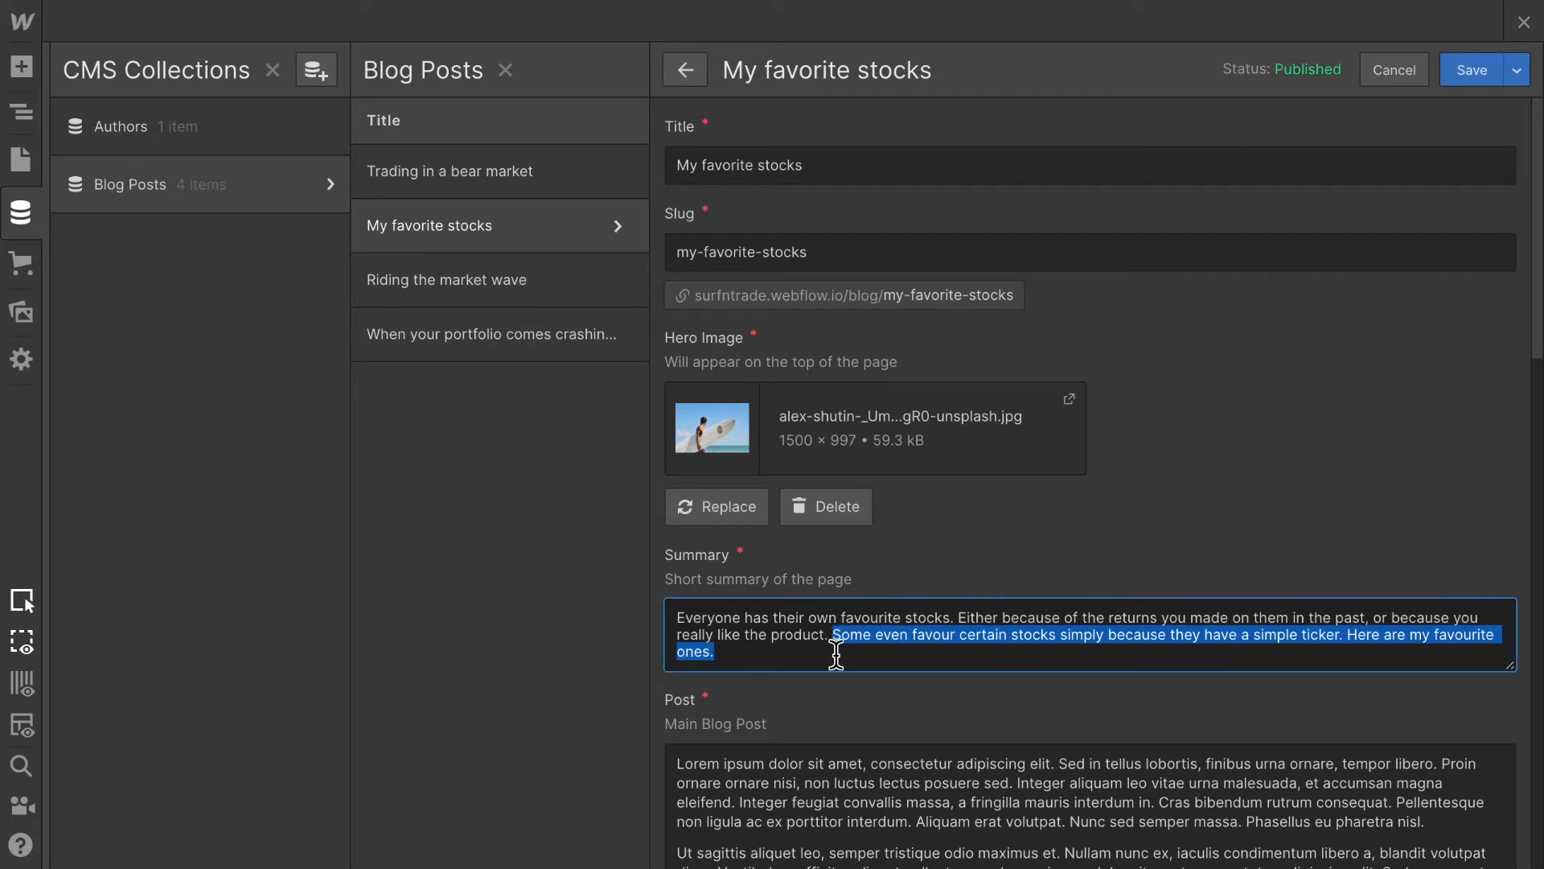
pyautogui.click(794, 670)
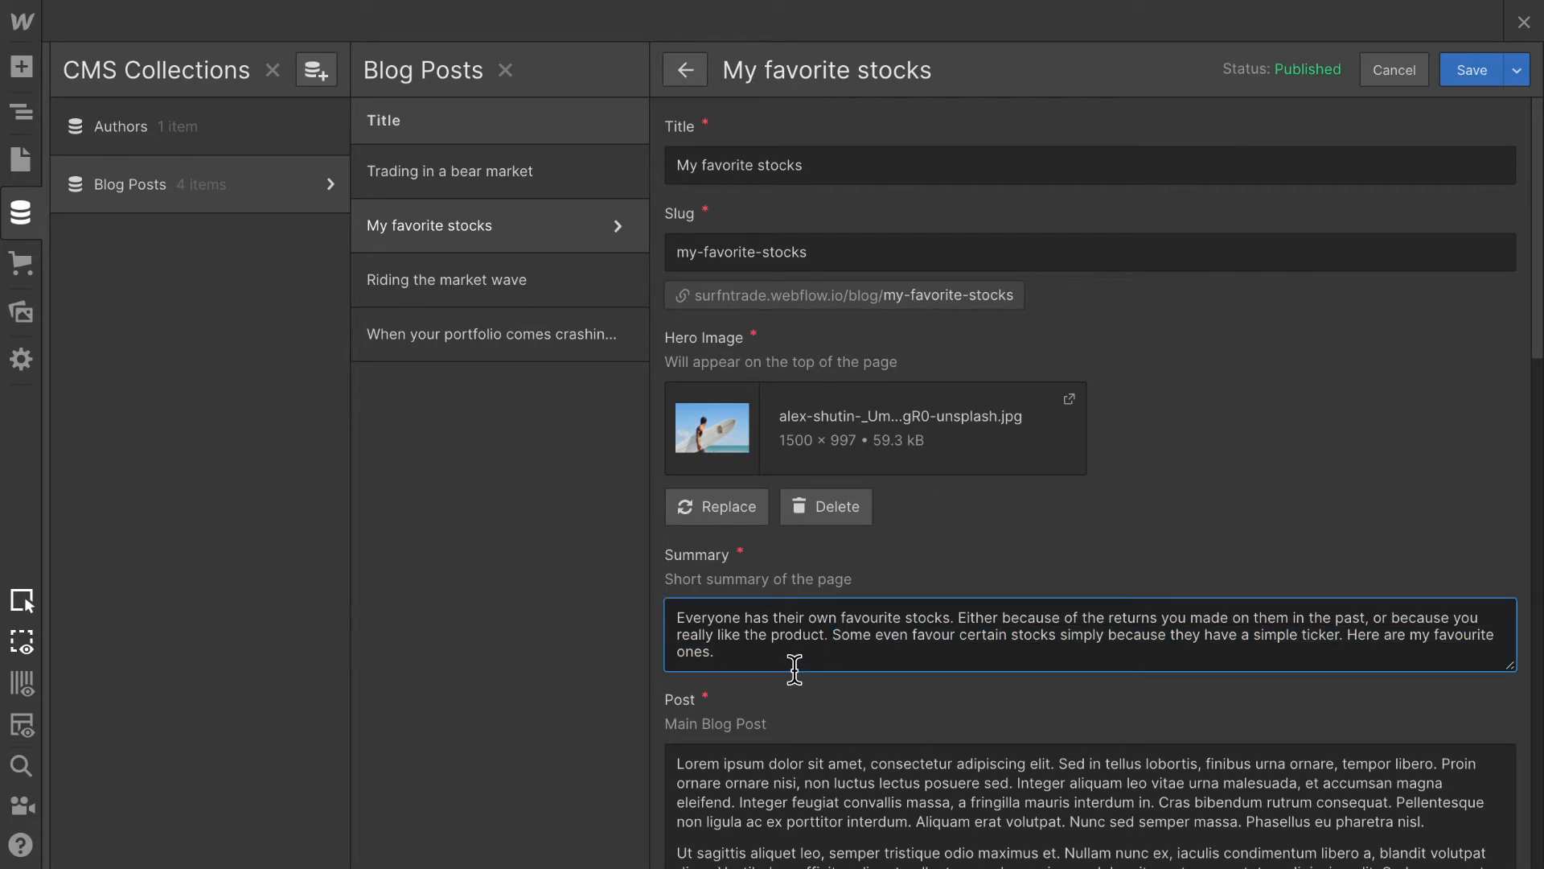
pyautogui.hotkey('ctrl', 'v')
pyautogui.click(1473, 73)
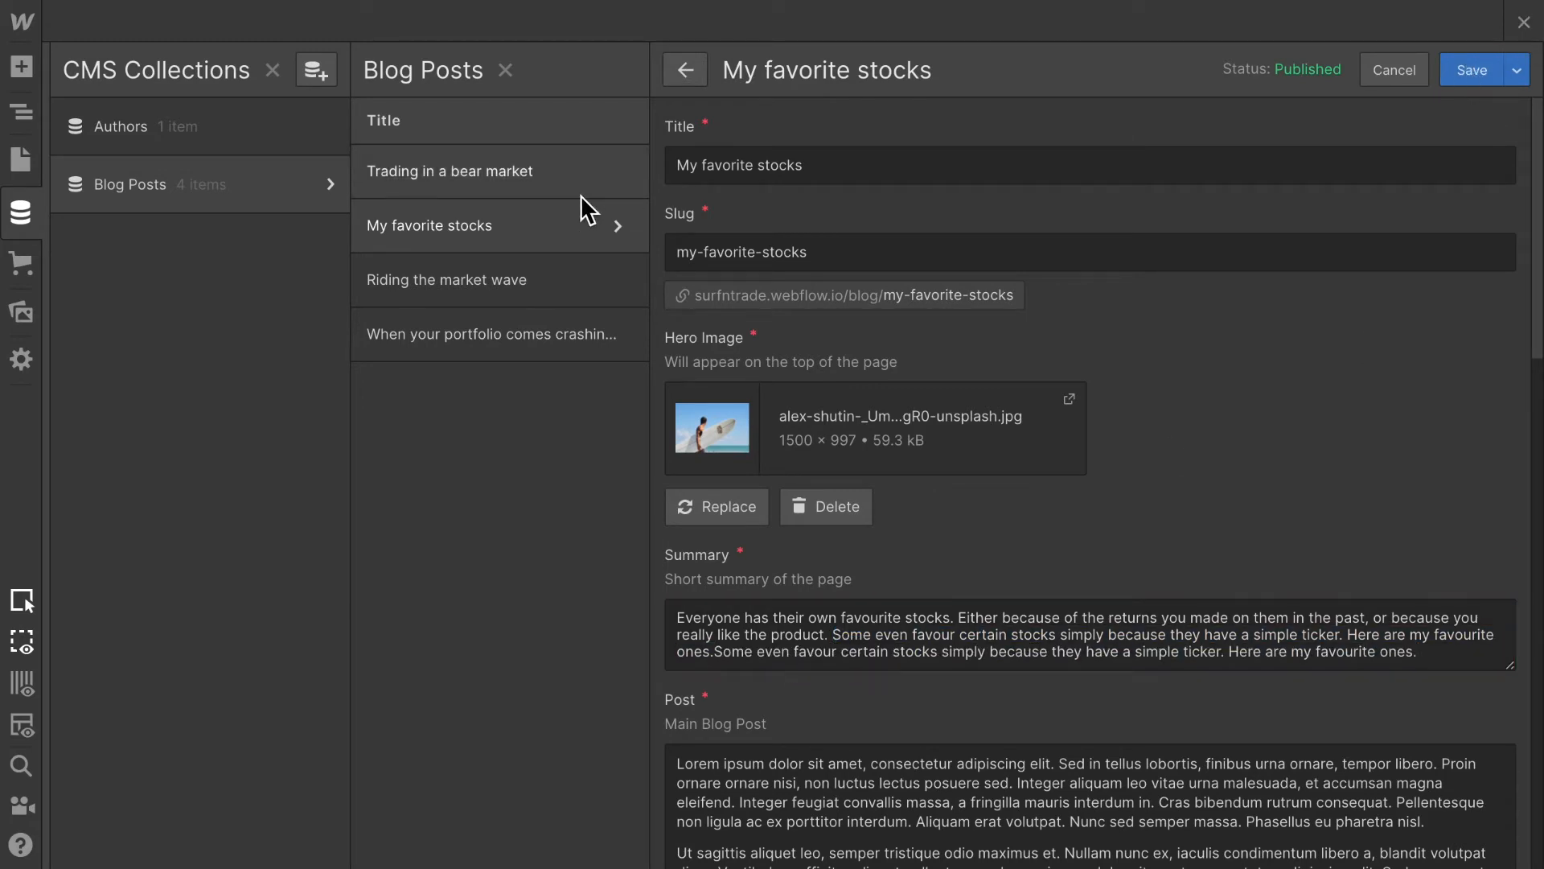
# - Lengthen the summary of the "Riding the market wave" post by appending two copies of its whole text, and save the post
pyautogui.click(520, 282)
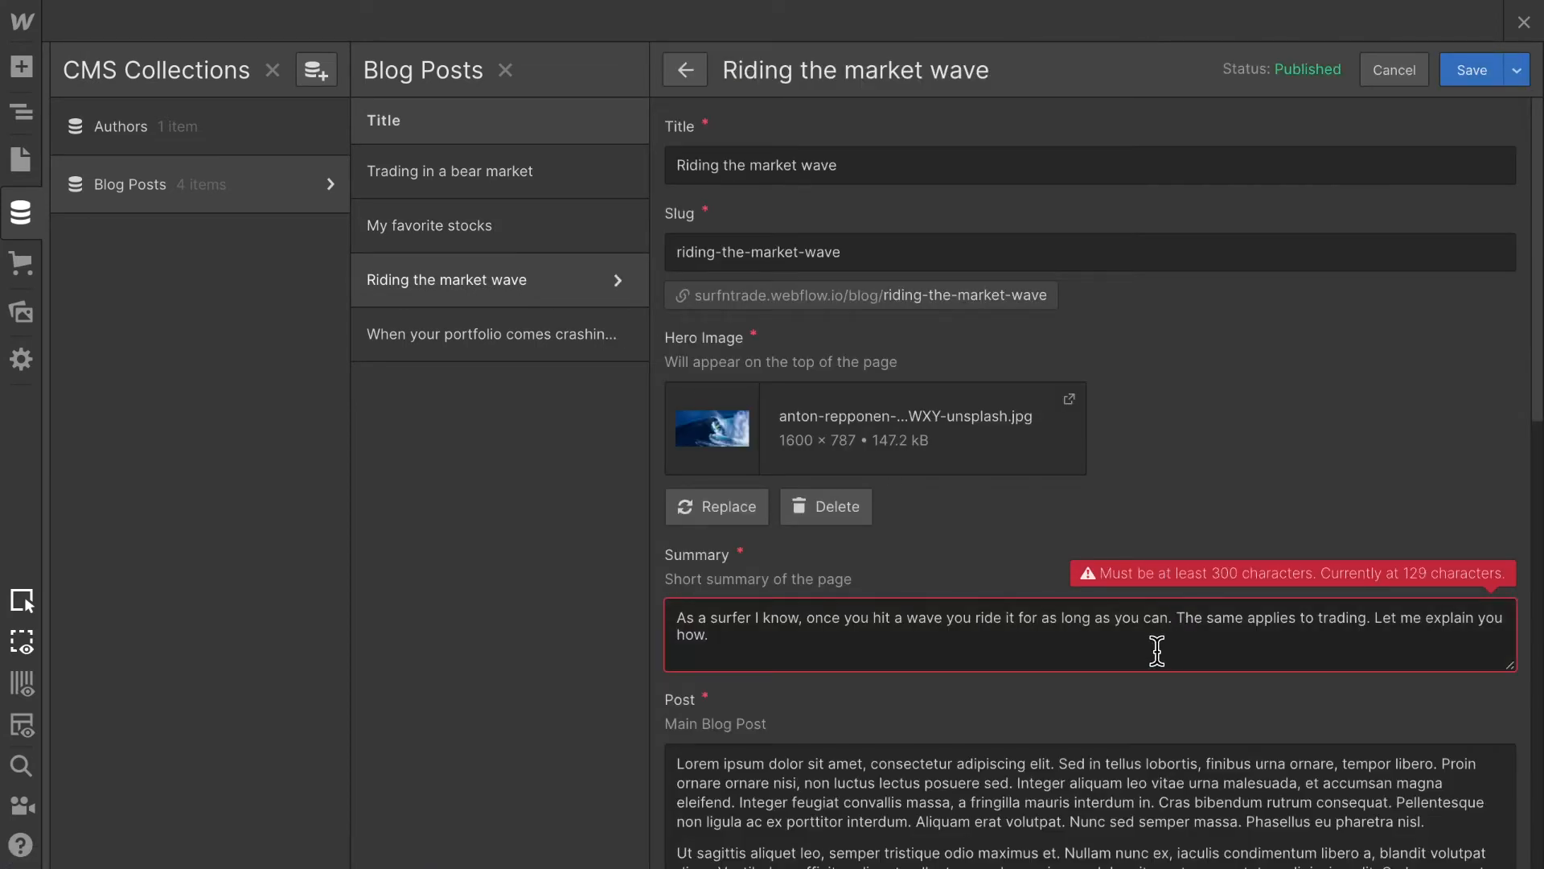
pyautogui.tripleClick(686, 649)
pyautogui.hotkey('ctrl', 'c')
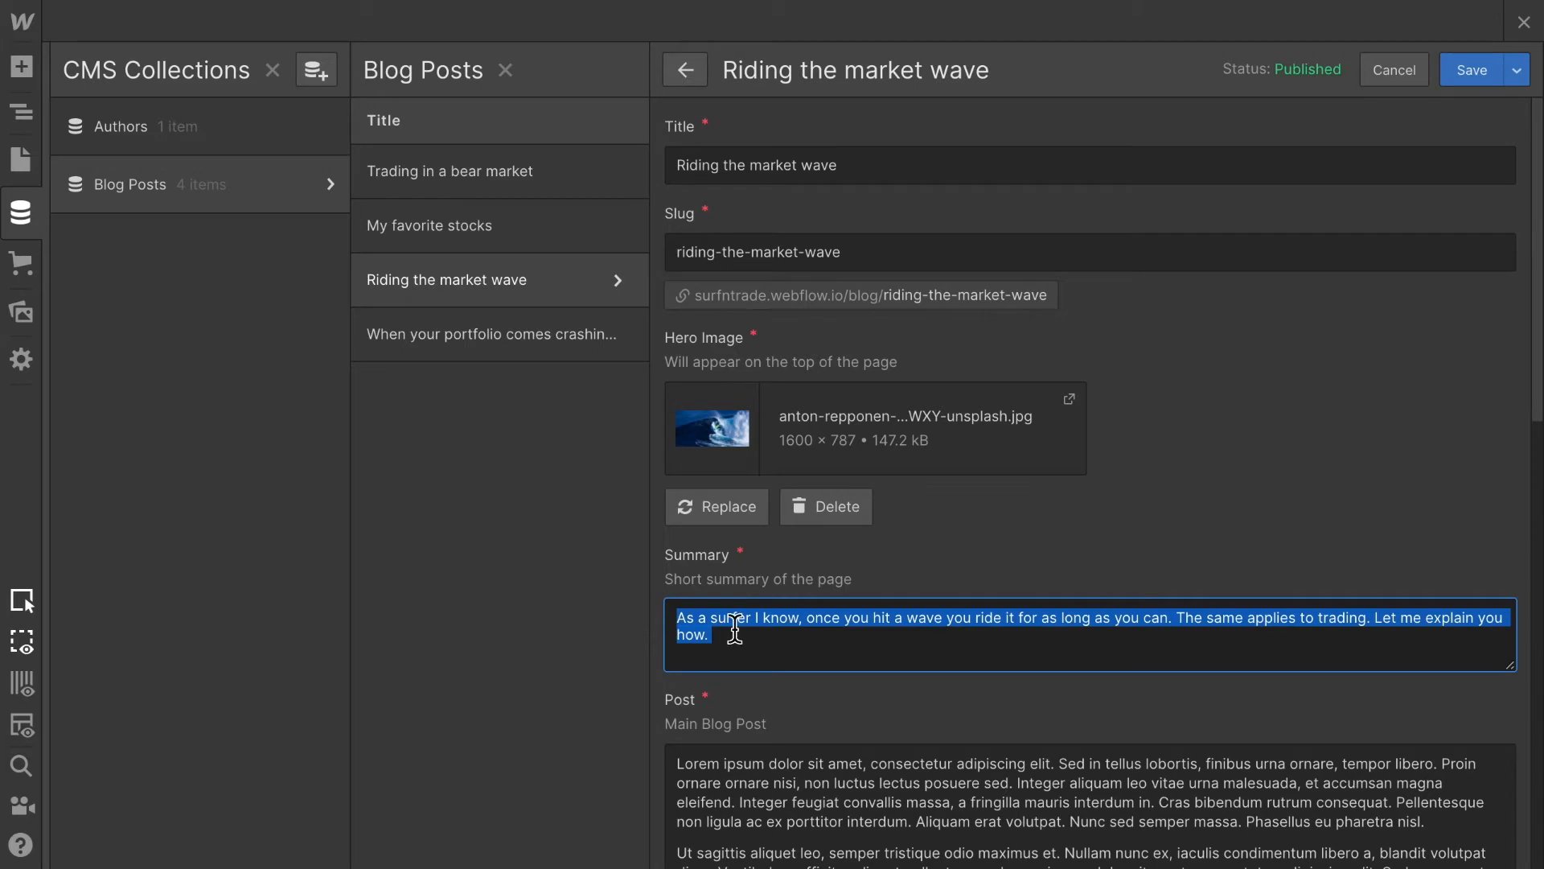
pyautogui.click(855, 660)
pyautogui.hotkey('ctrl', 'v')
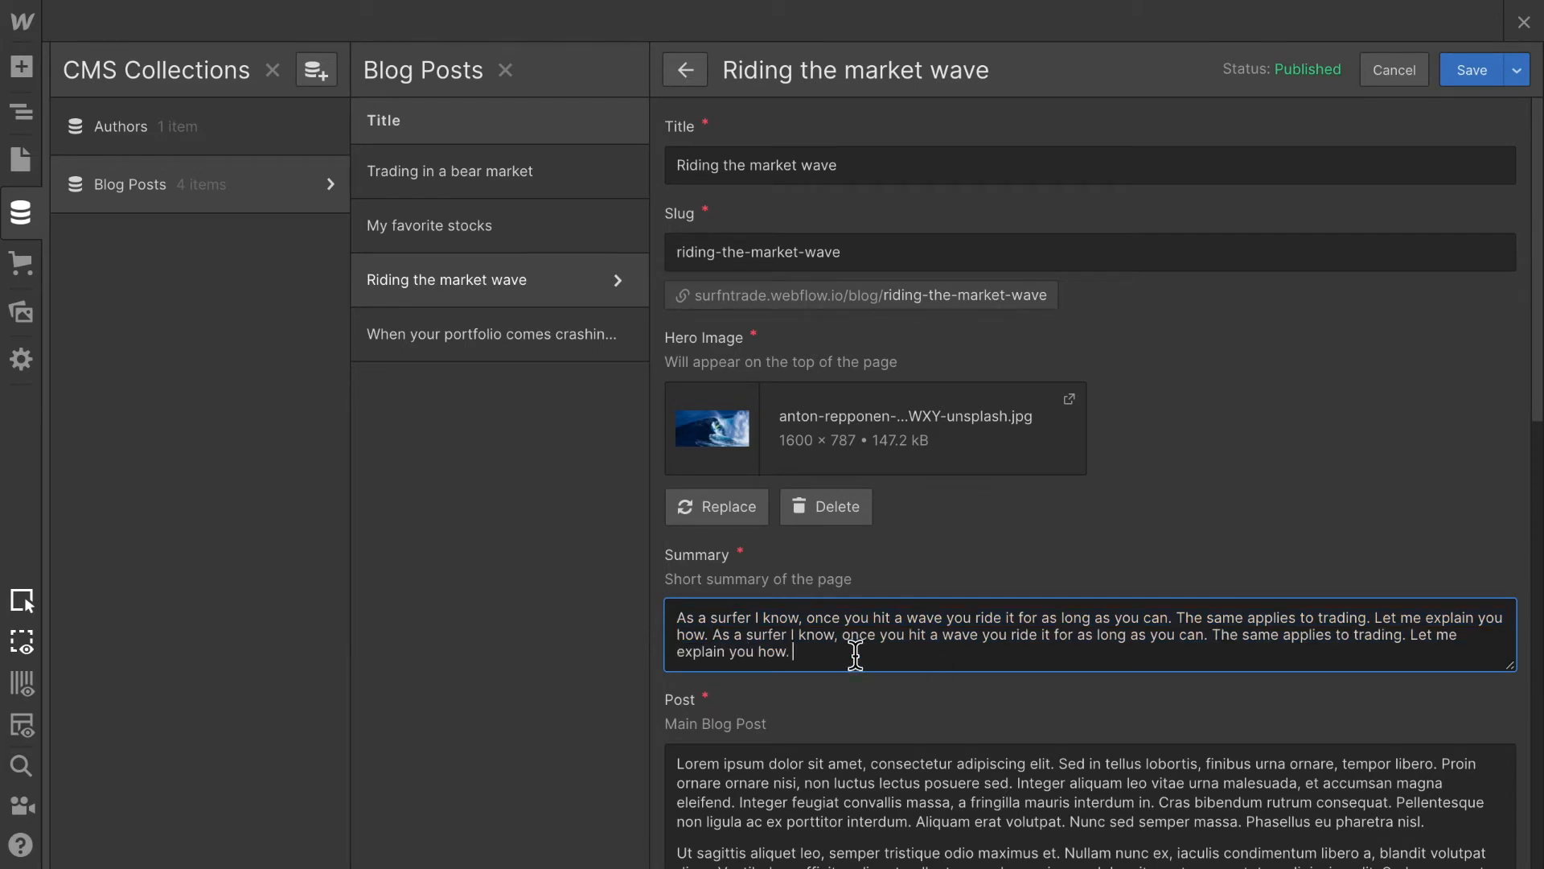
pyautogui.hotkey('ctrl', 'v')
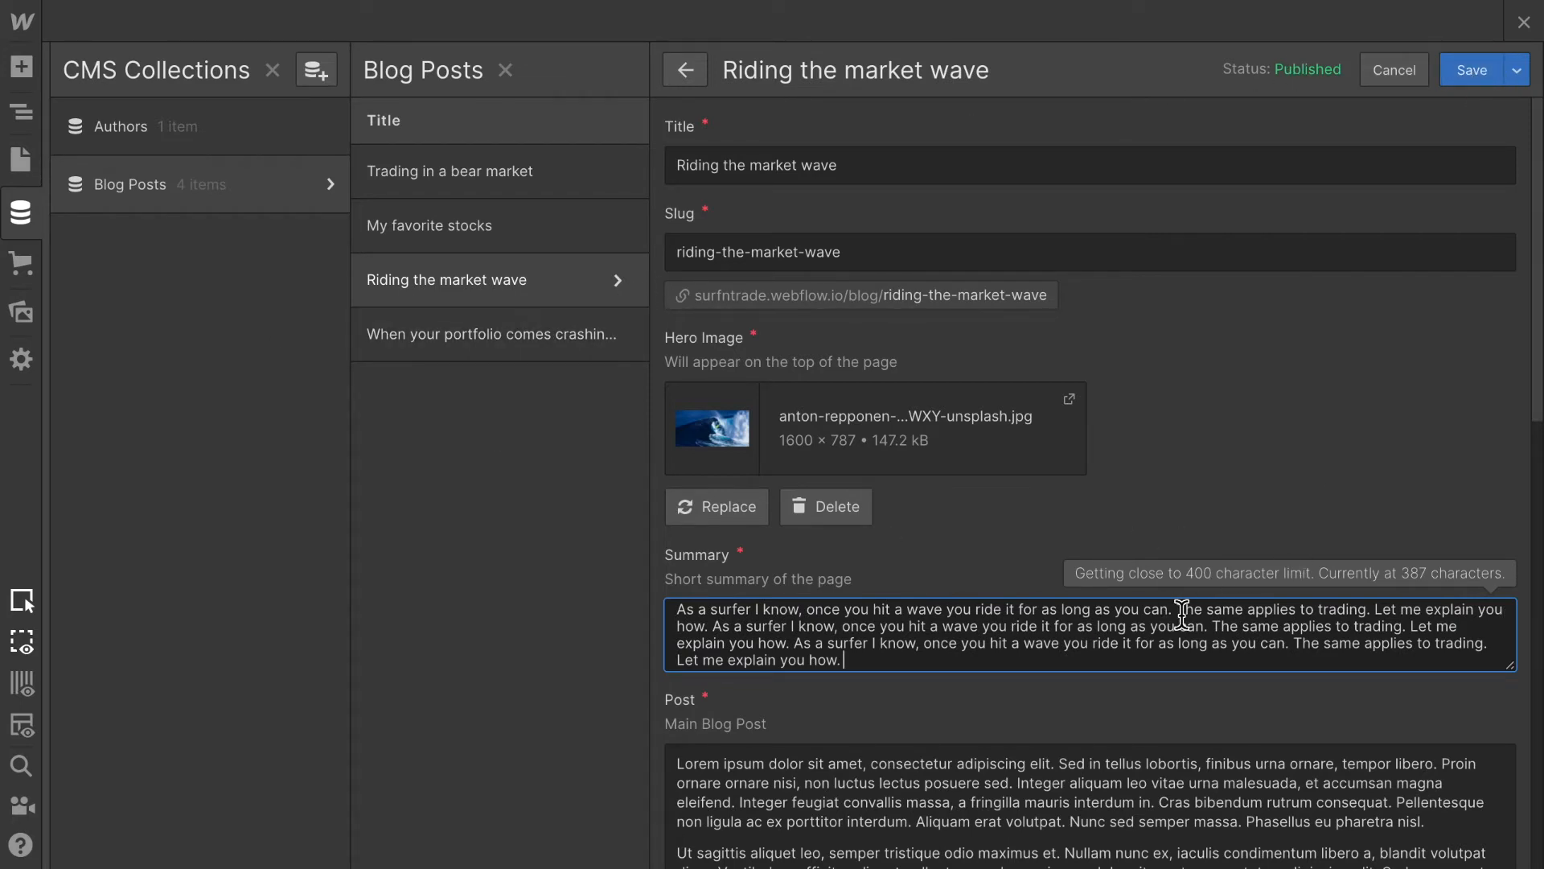
pyautogui.click(1472, 71)
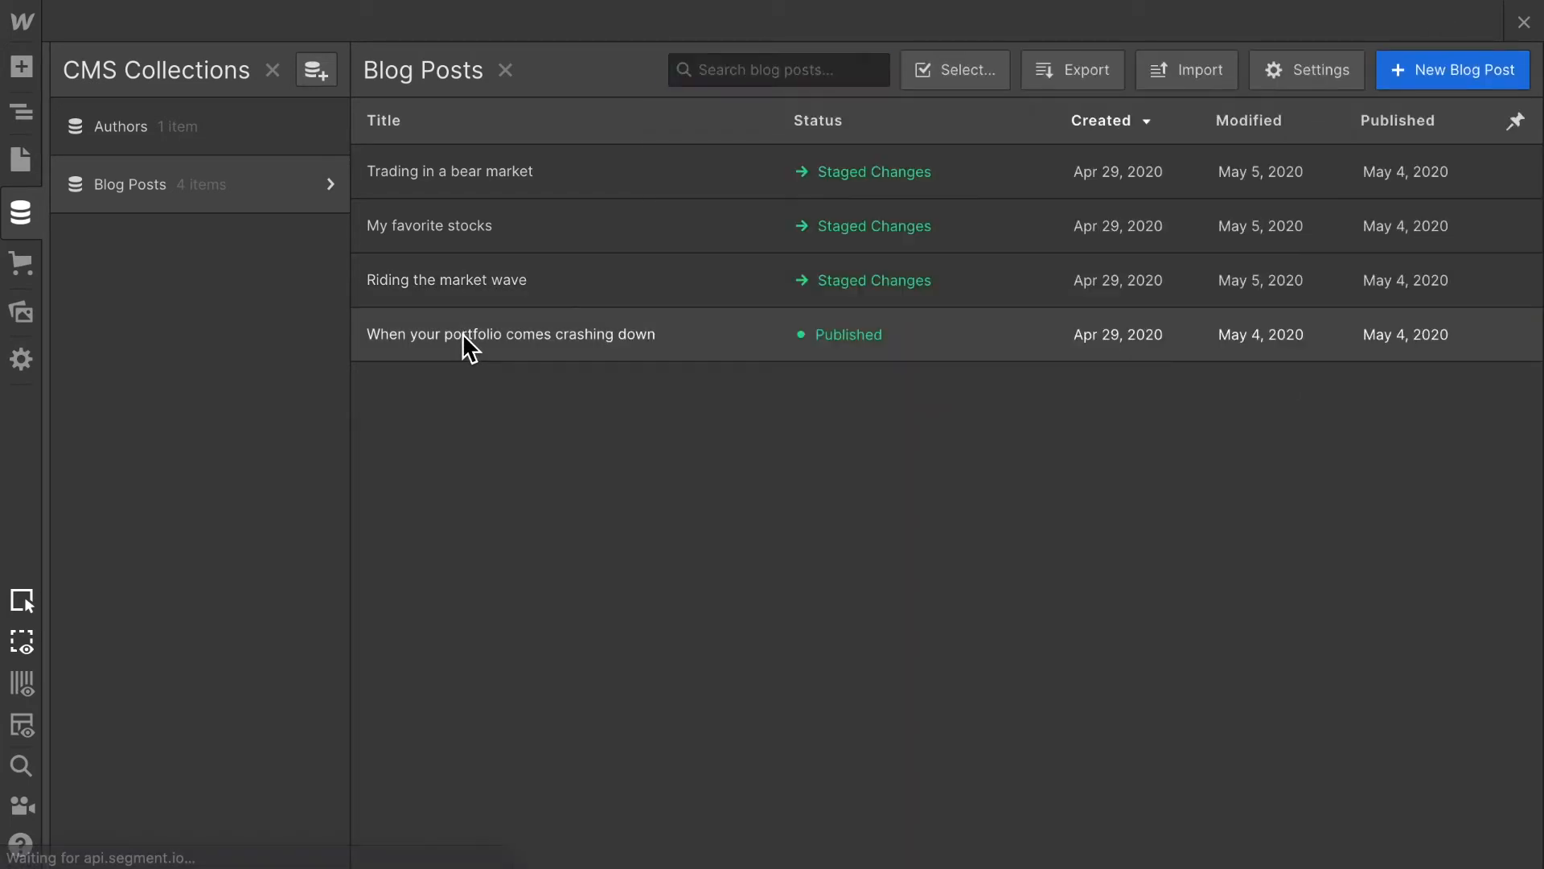
# - Lengthen the summary of the "When your portfolio comes crashing down" post by appending three copies of its text, and save the post
pyautogui.click(461, 333)
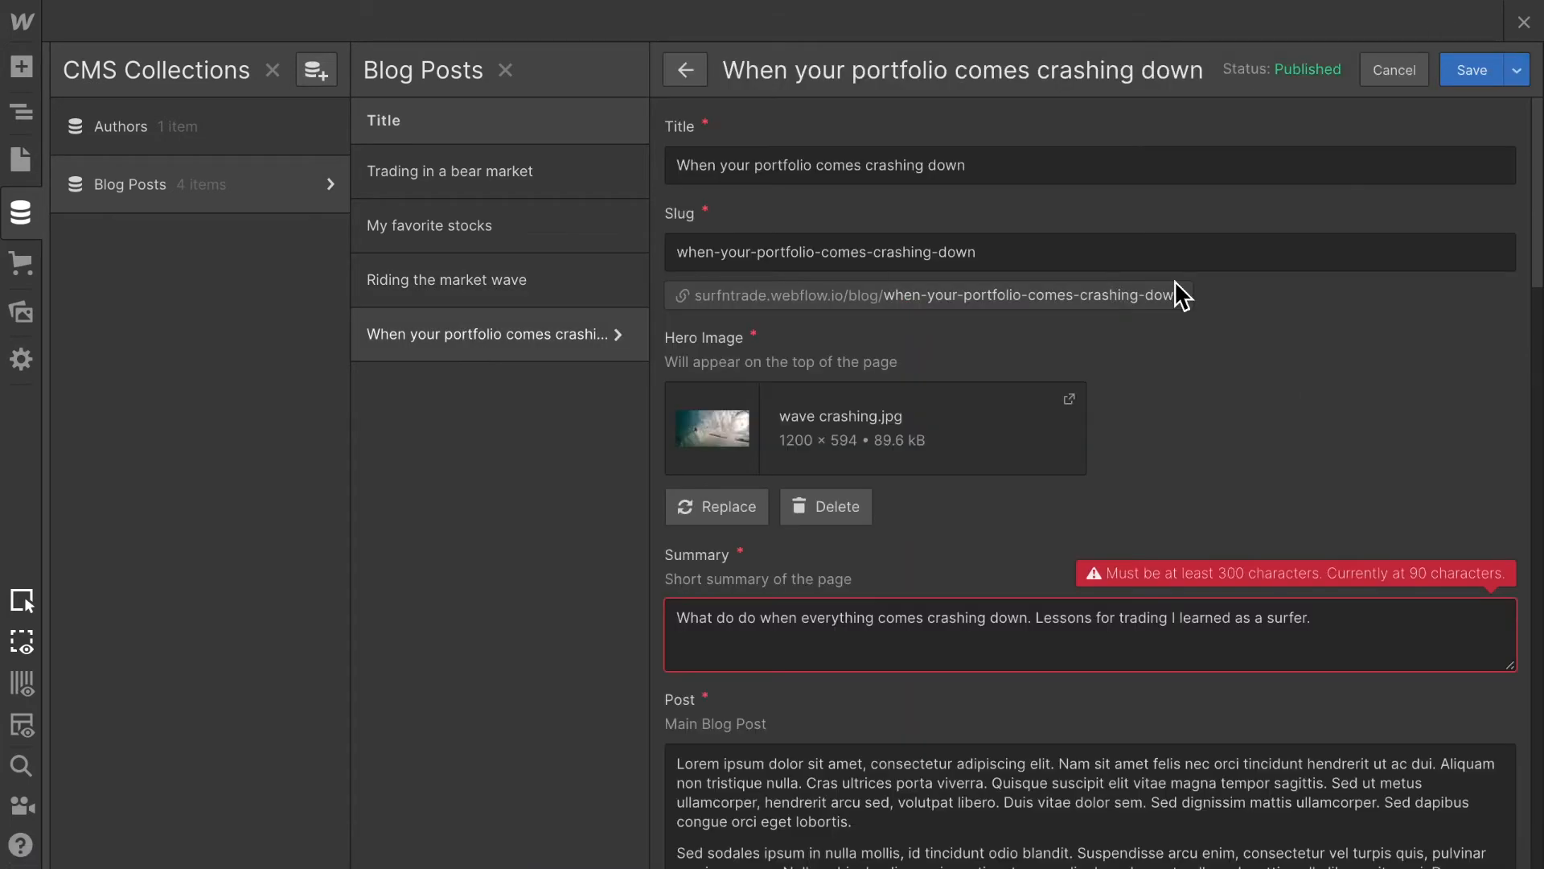
pyautogui.click(1340, 631)
pyautogui.hotkey('ctrl', 'a')
pyautogui.hotkey('ctrl', 'c')
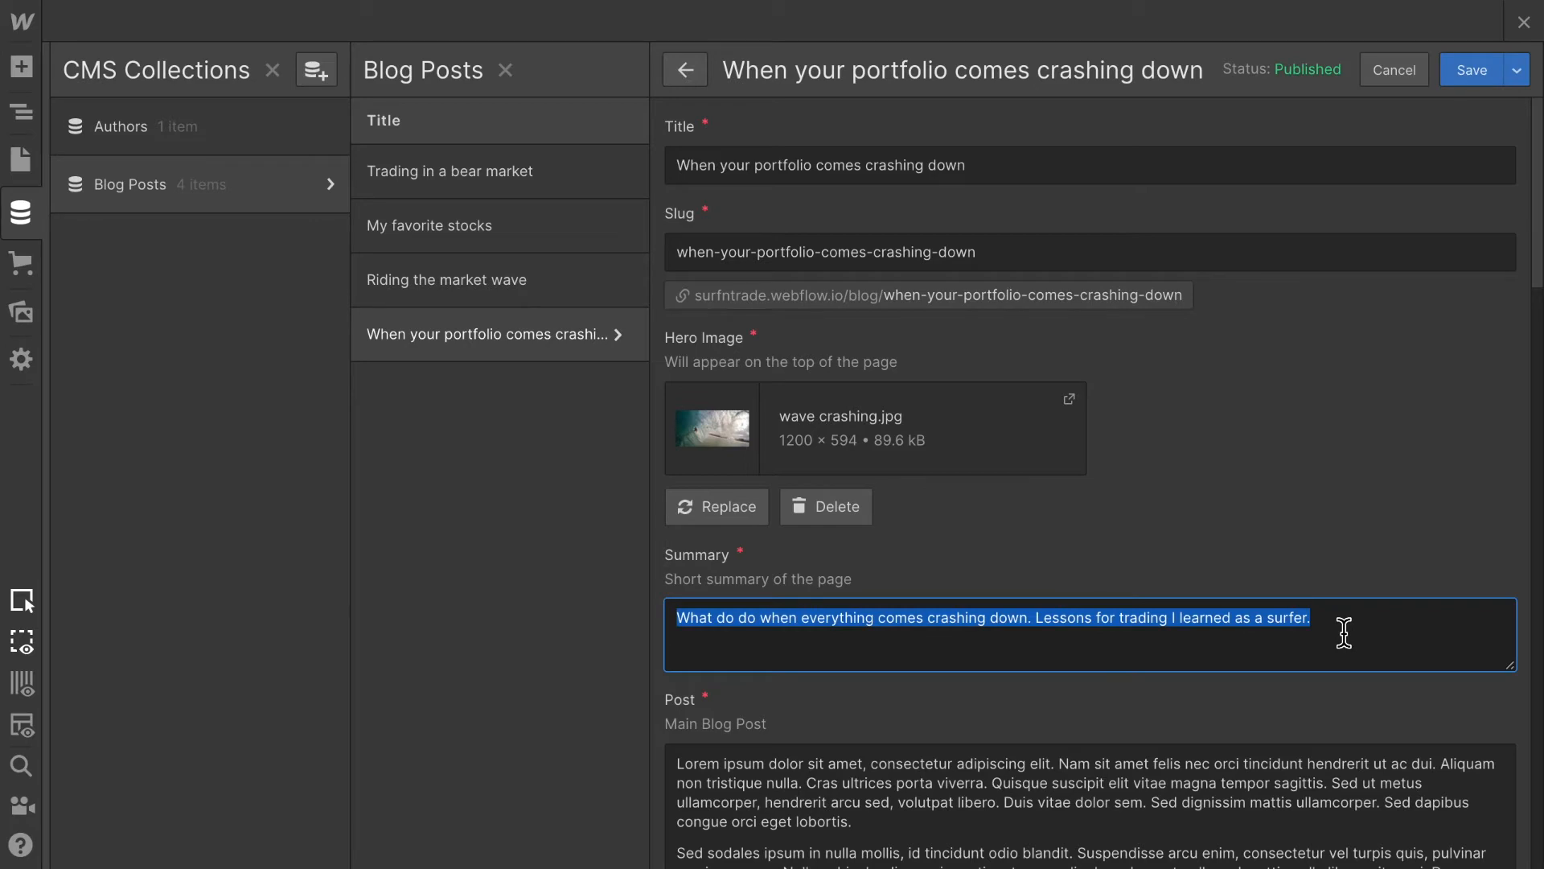
pyautogui.click(1377, 629)
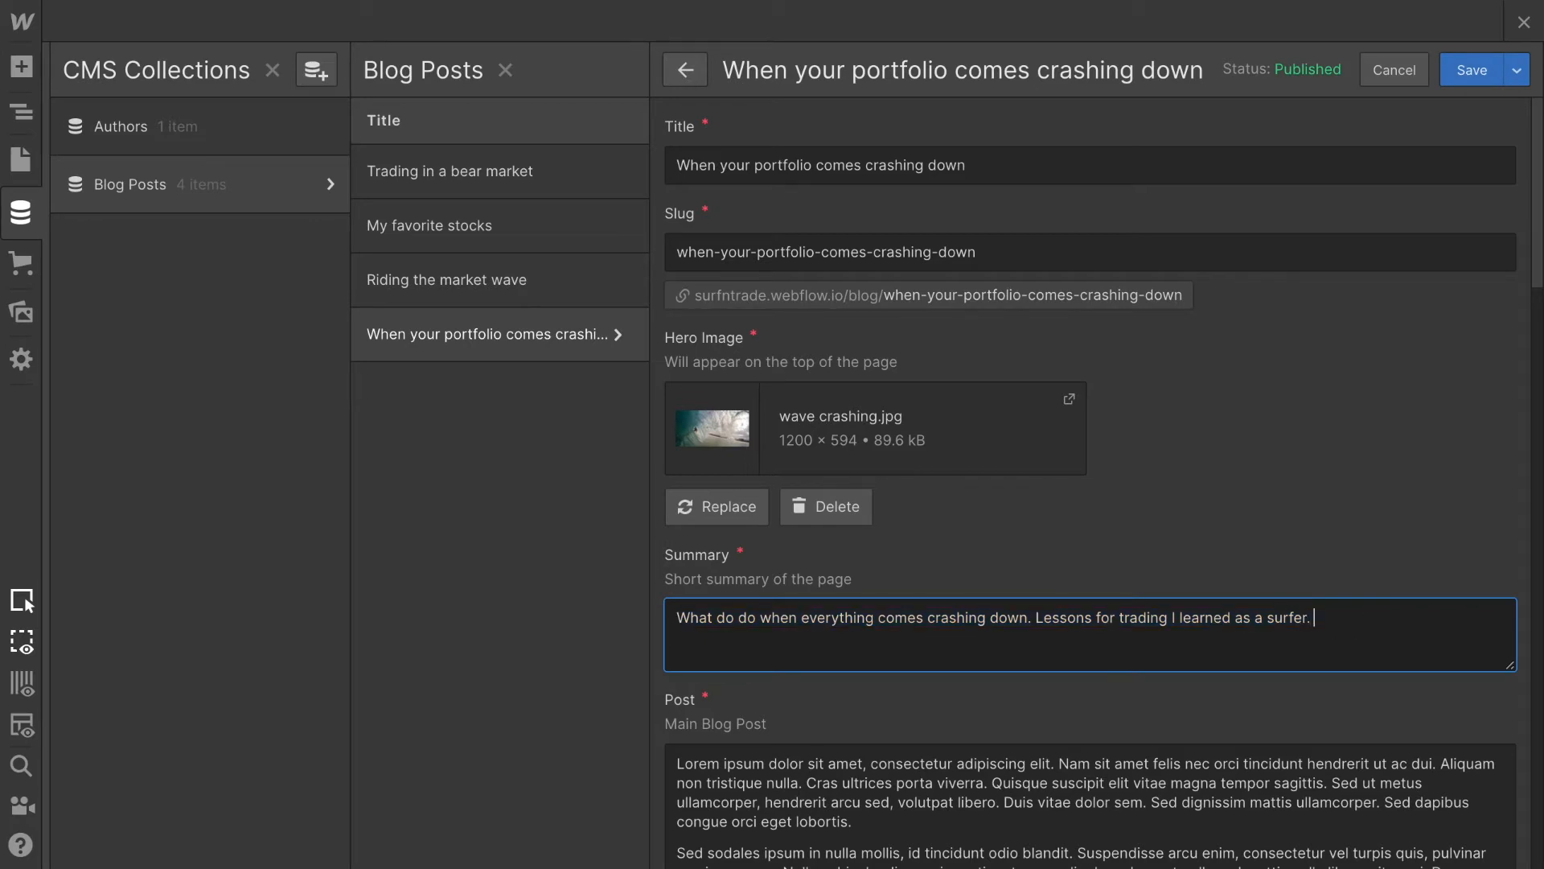
pyautogui.hotkey('ctrl', 'v')
pyautogui.hotkey('ctrl', 'v')
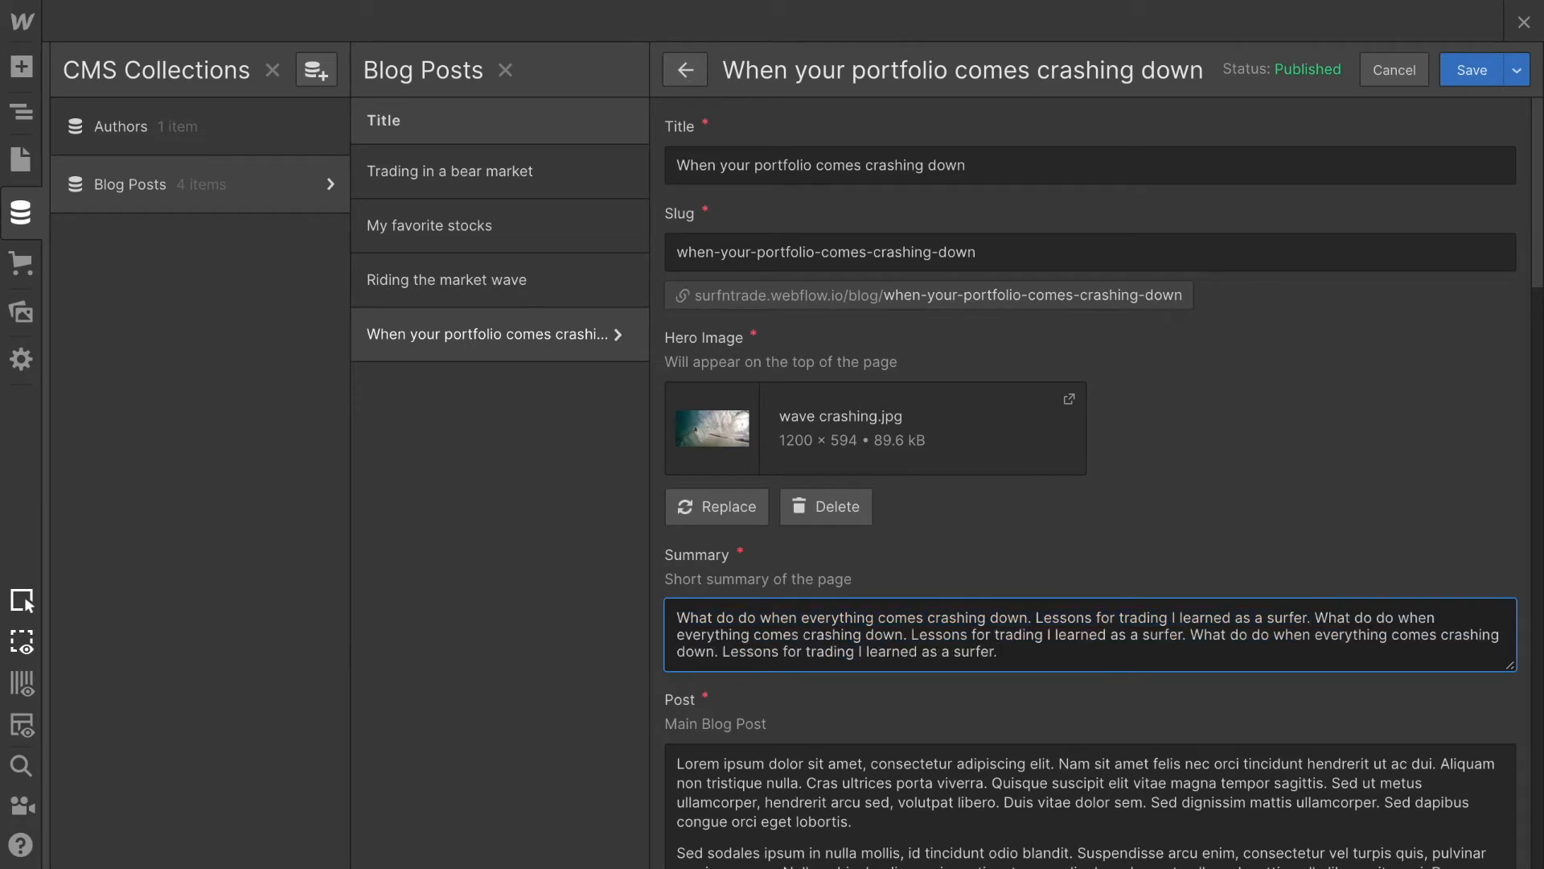
pyautogui.hotkey('ctrl', 'v')
pyautogui.click(1476, 71)
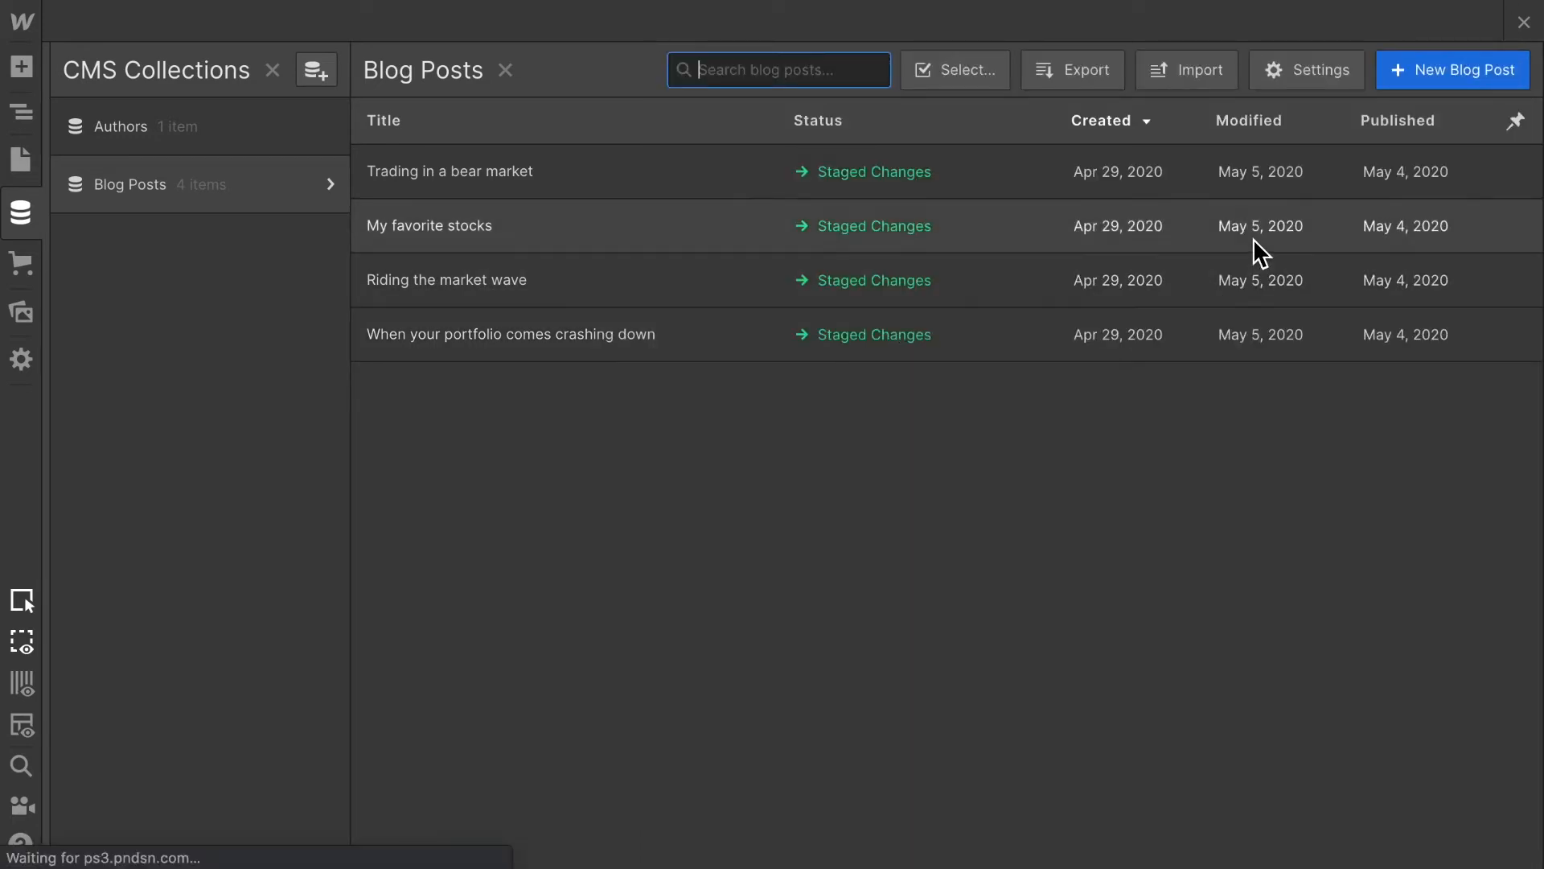
# - Leave the CMS collections and publish the site to surfntrade.webflow.io
pyautogui.click(1525, 26)
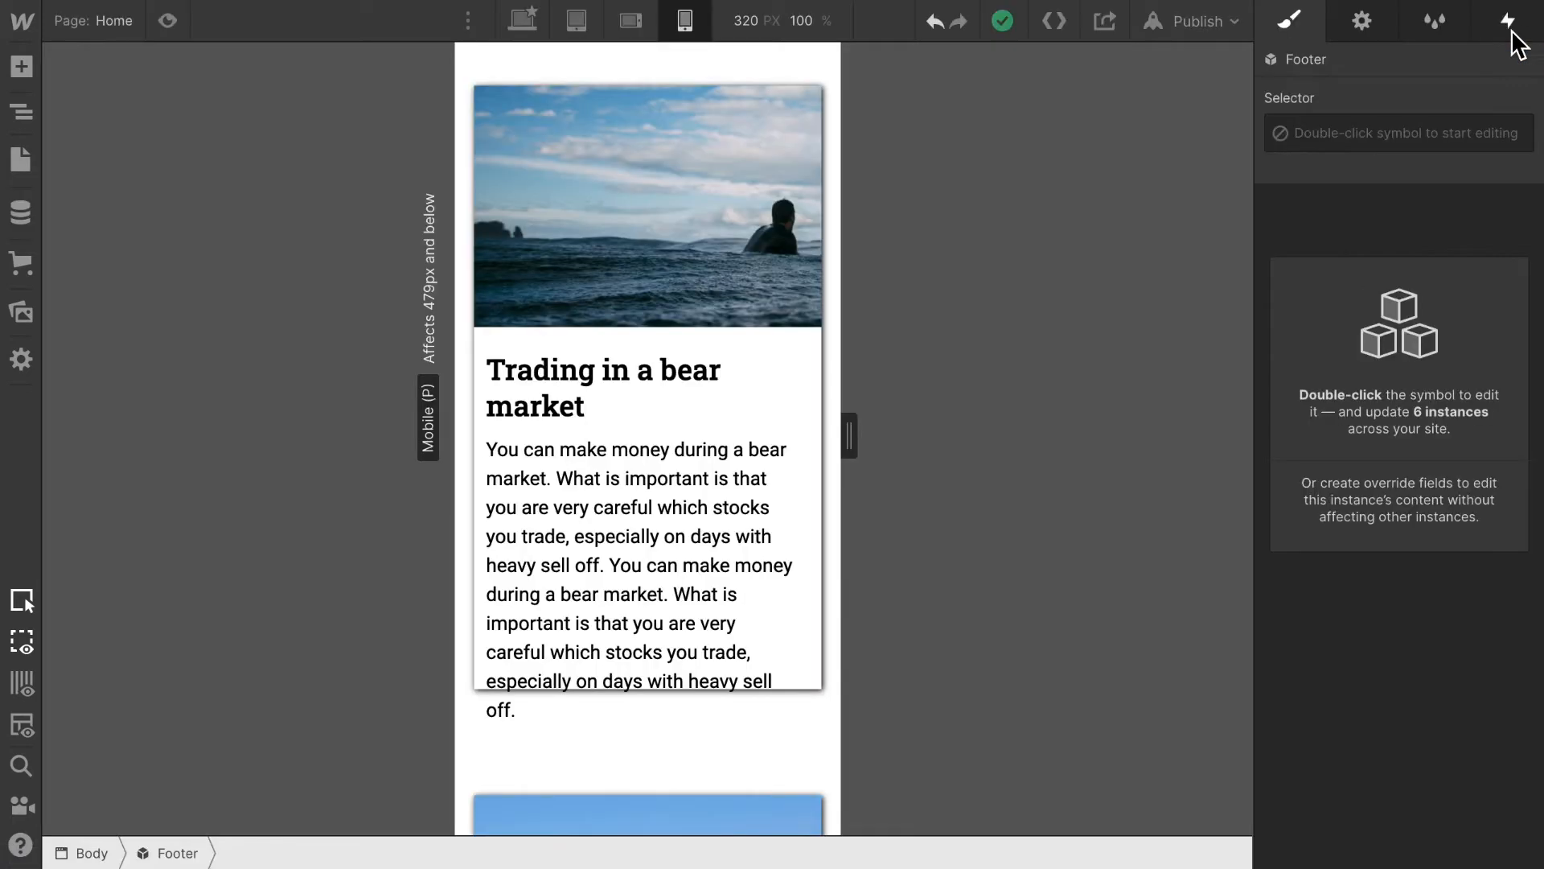
pyautogui.click(1196, 26)
pyautogui.click(1104, 338)
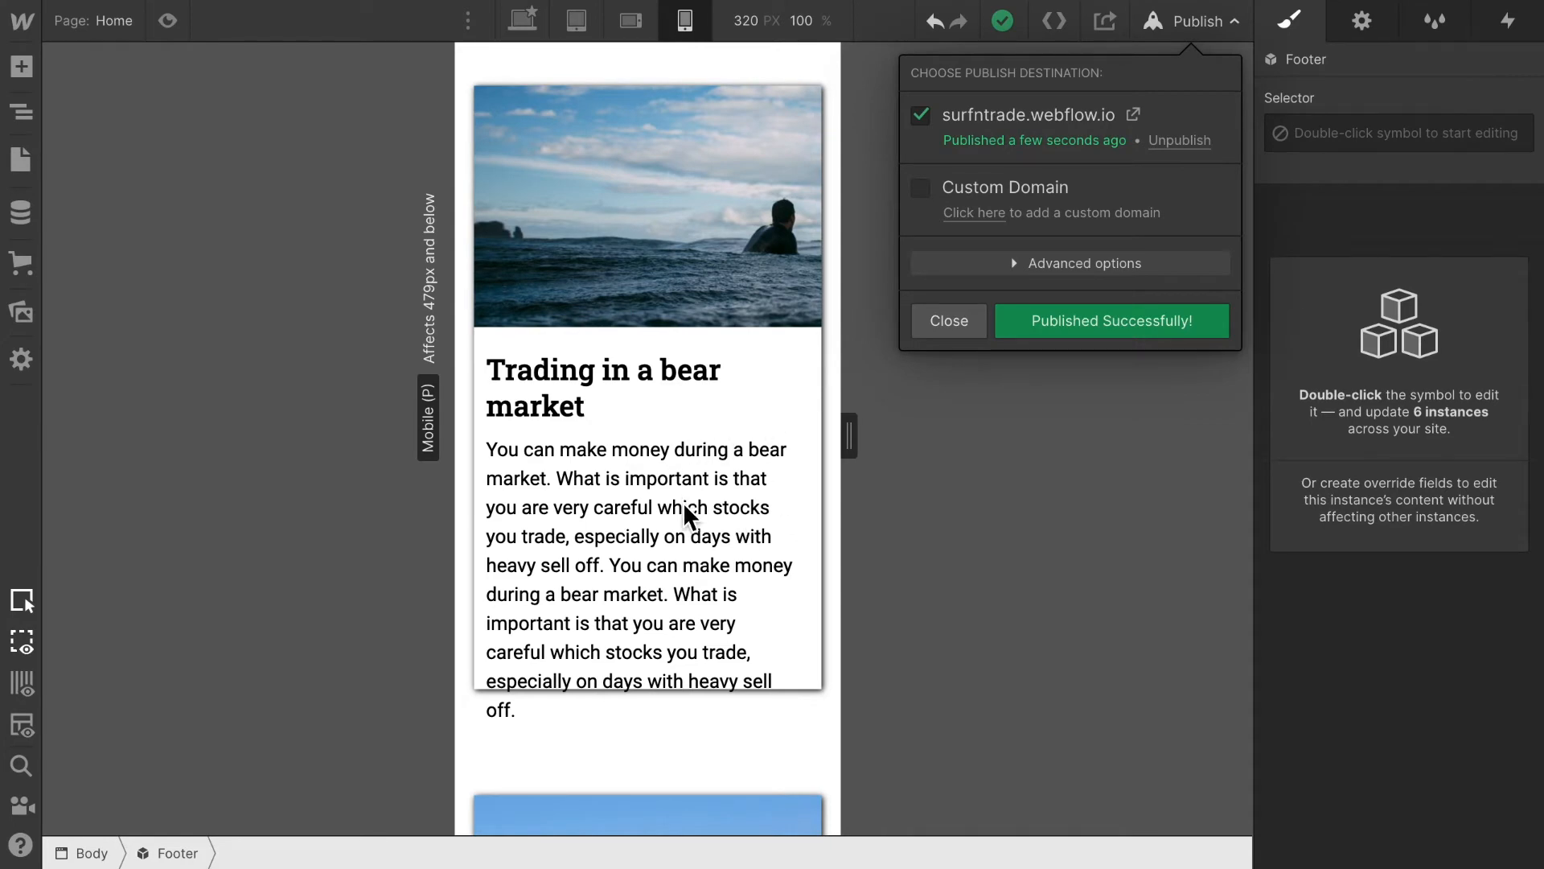
pyautogui.click(763, 394)
# - On the desktop breakpoint, set the height of the Blog Post Preview Link cards to 480 px and check all four cards
pyautogui.scroll(-10, 762, 394)
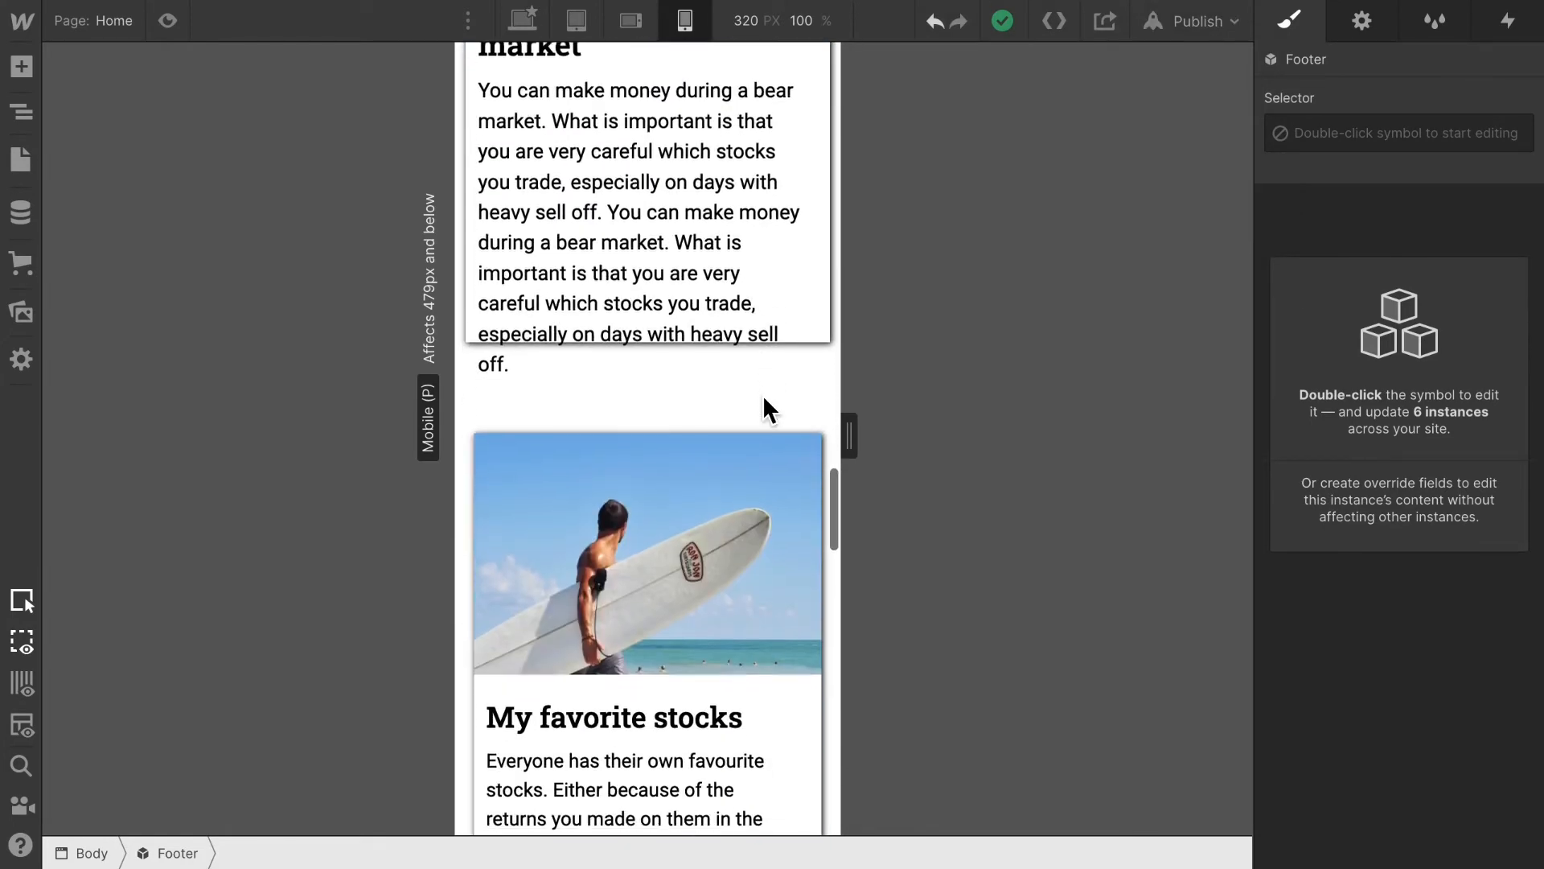
pyautogui.scroll(-20, 720, 652)
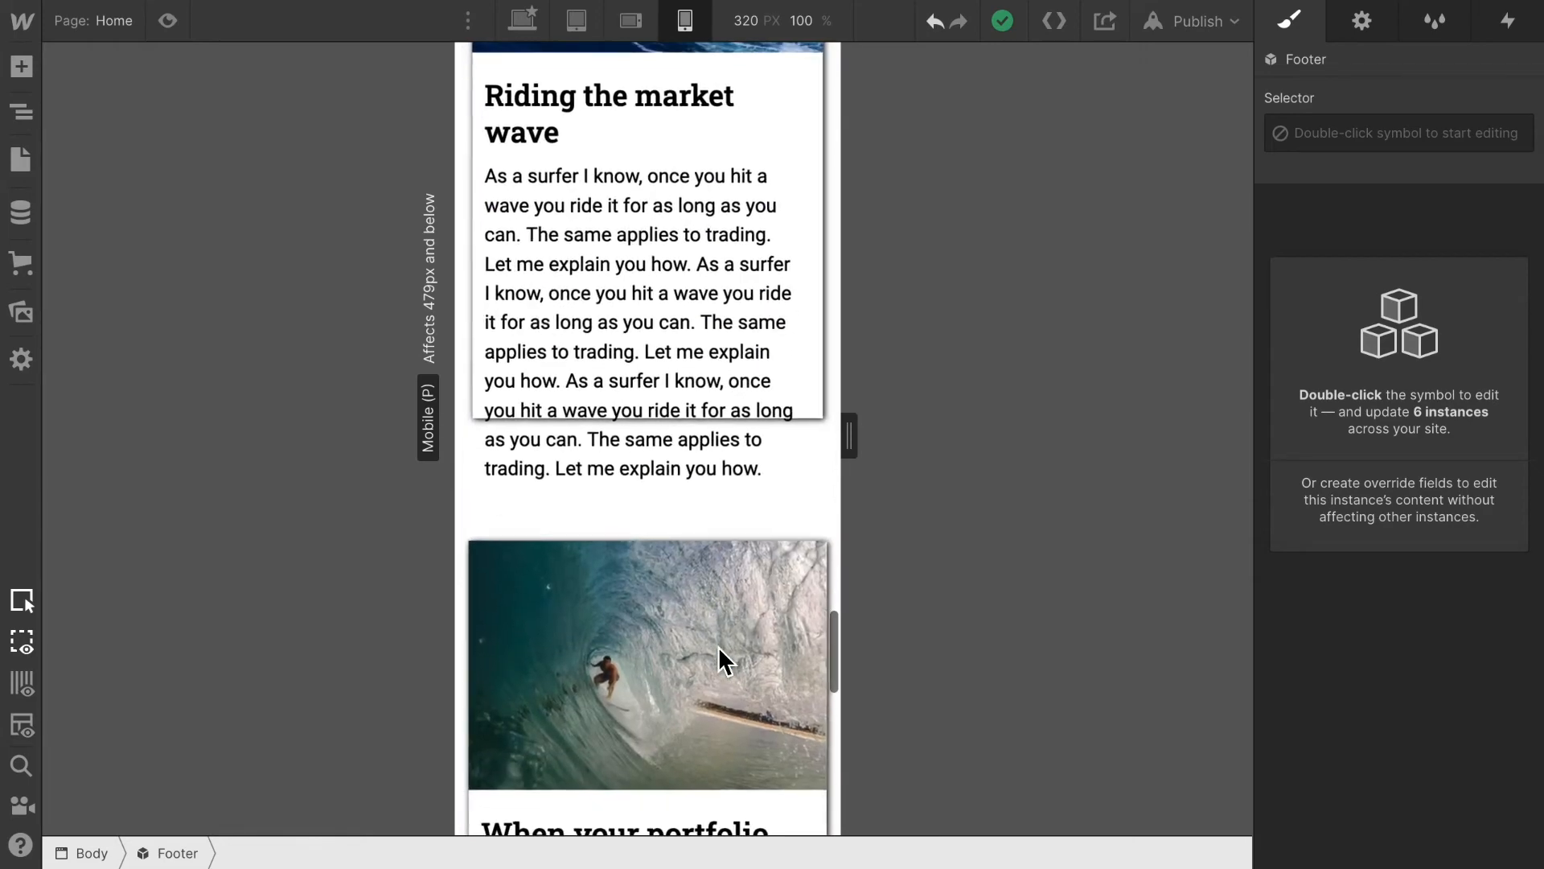
pyautogui.scroll(6, 830, 427)
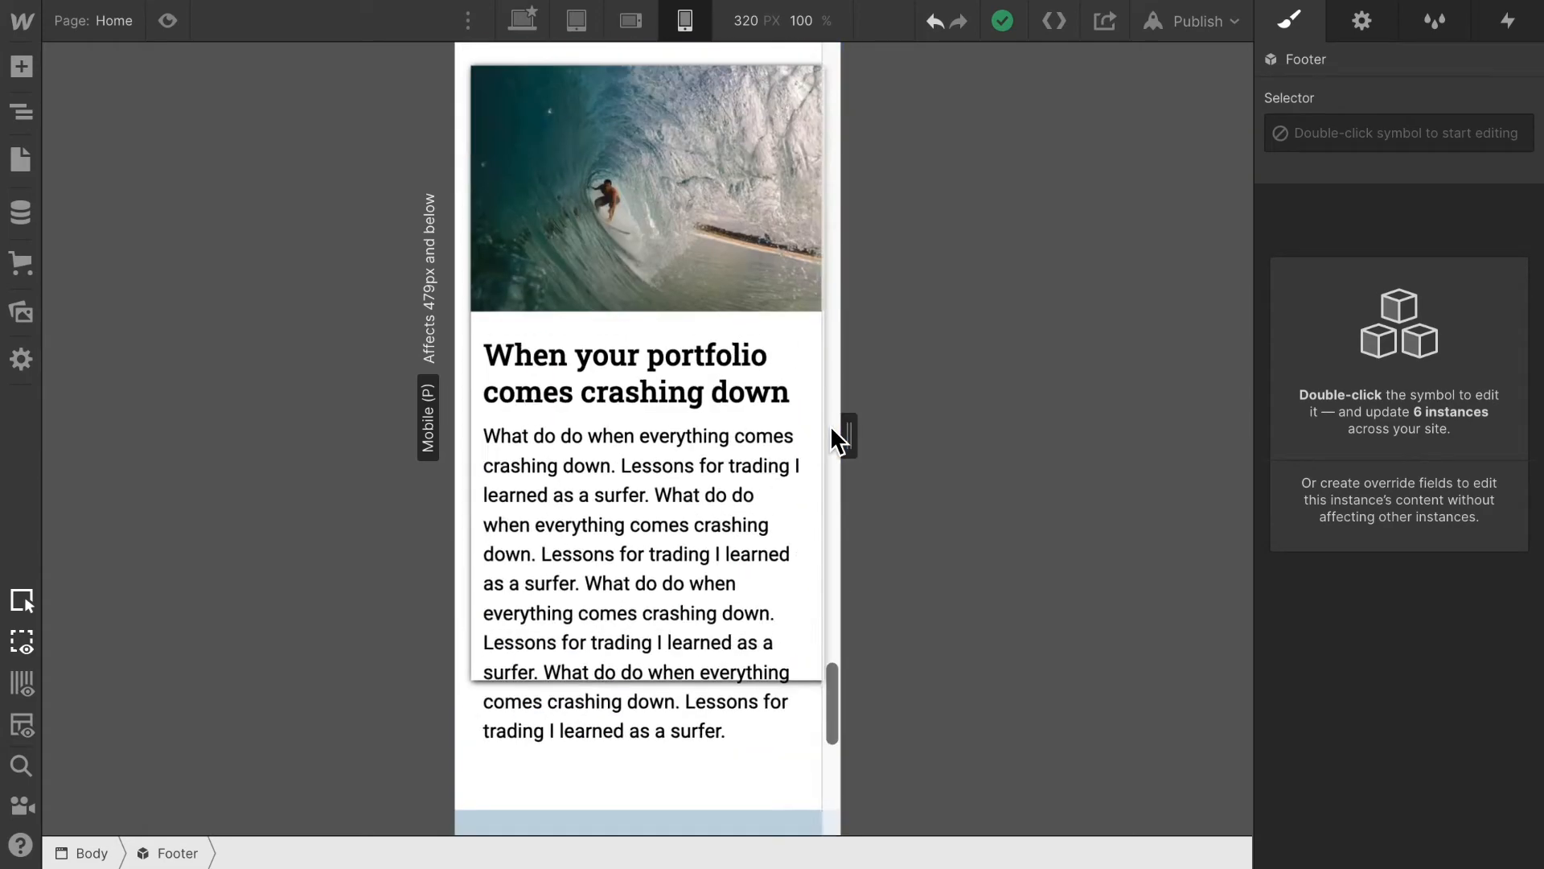
pyautogui.click(523, 20)
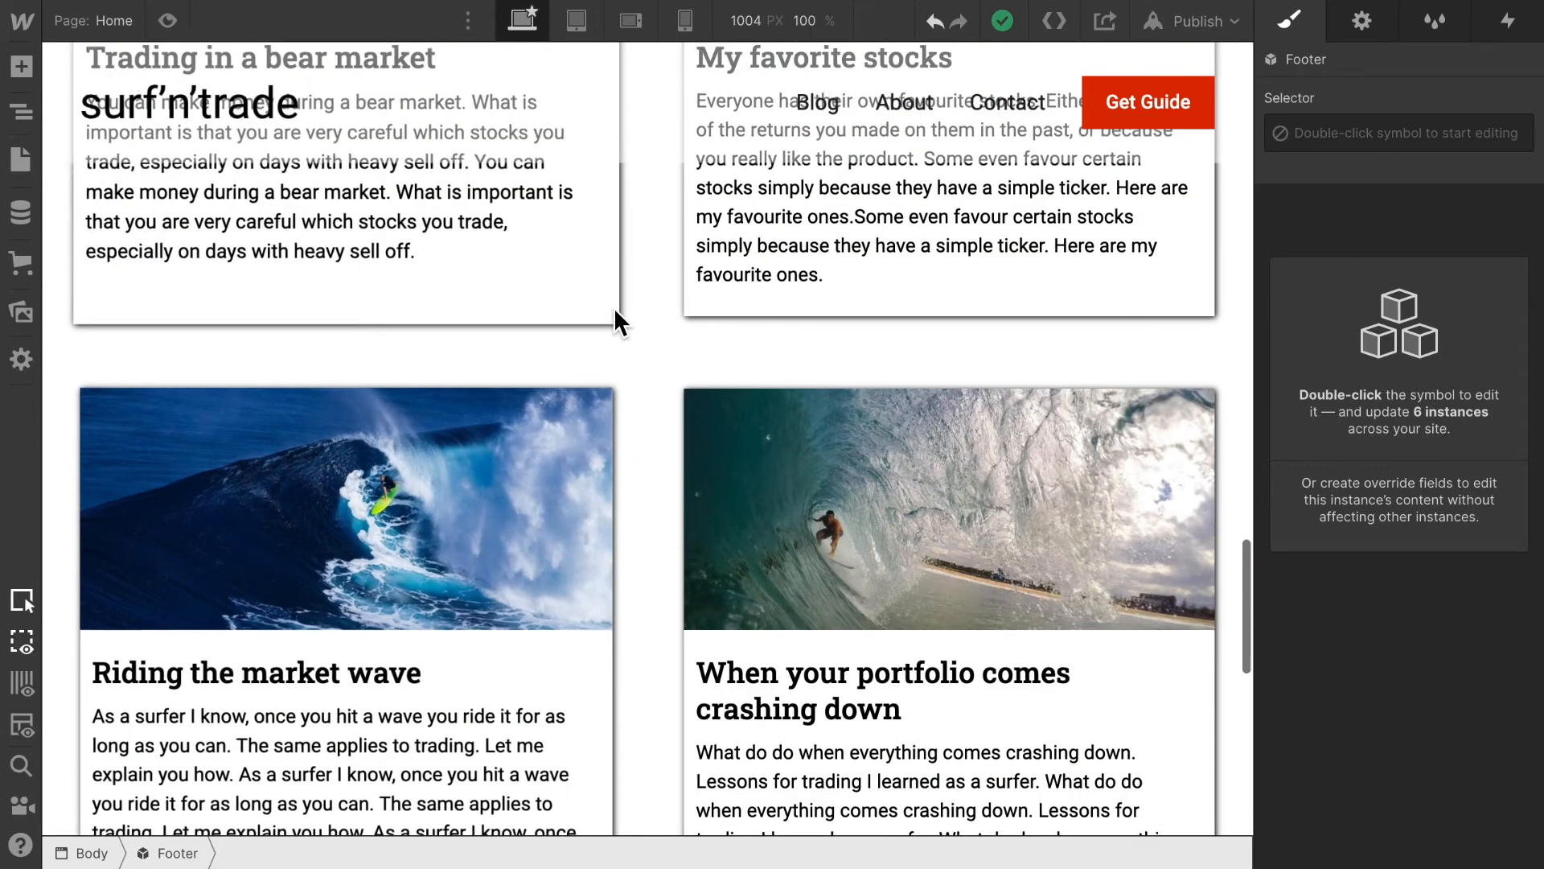
pyautogui.scroll(6, 754, 312)
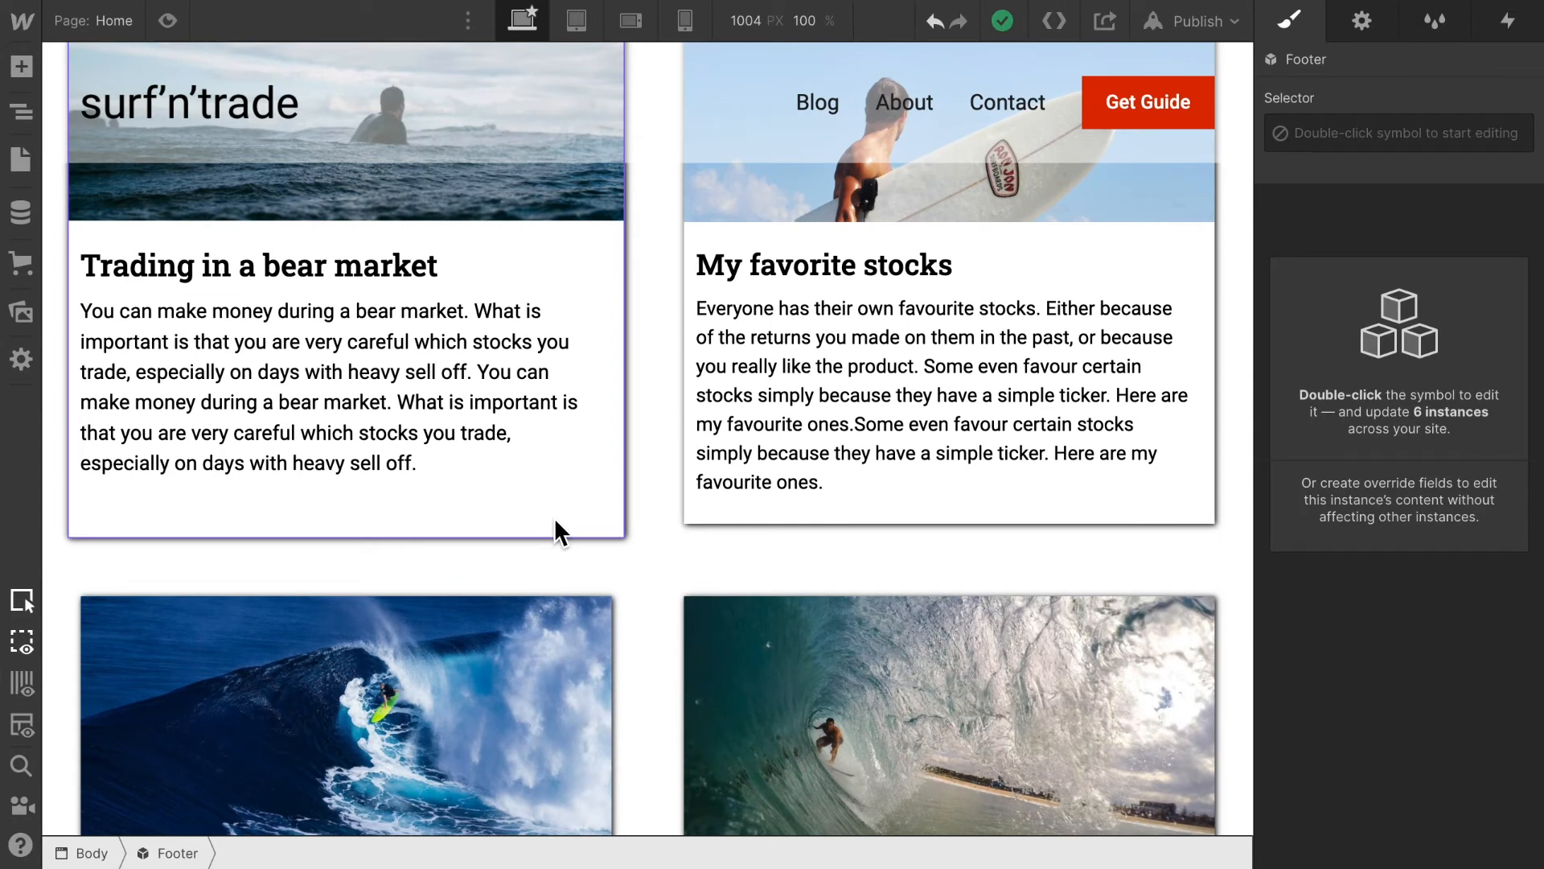
pyautogui.click(557, 530)
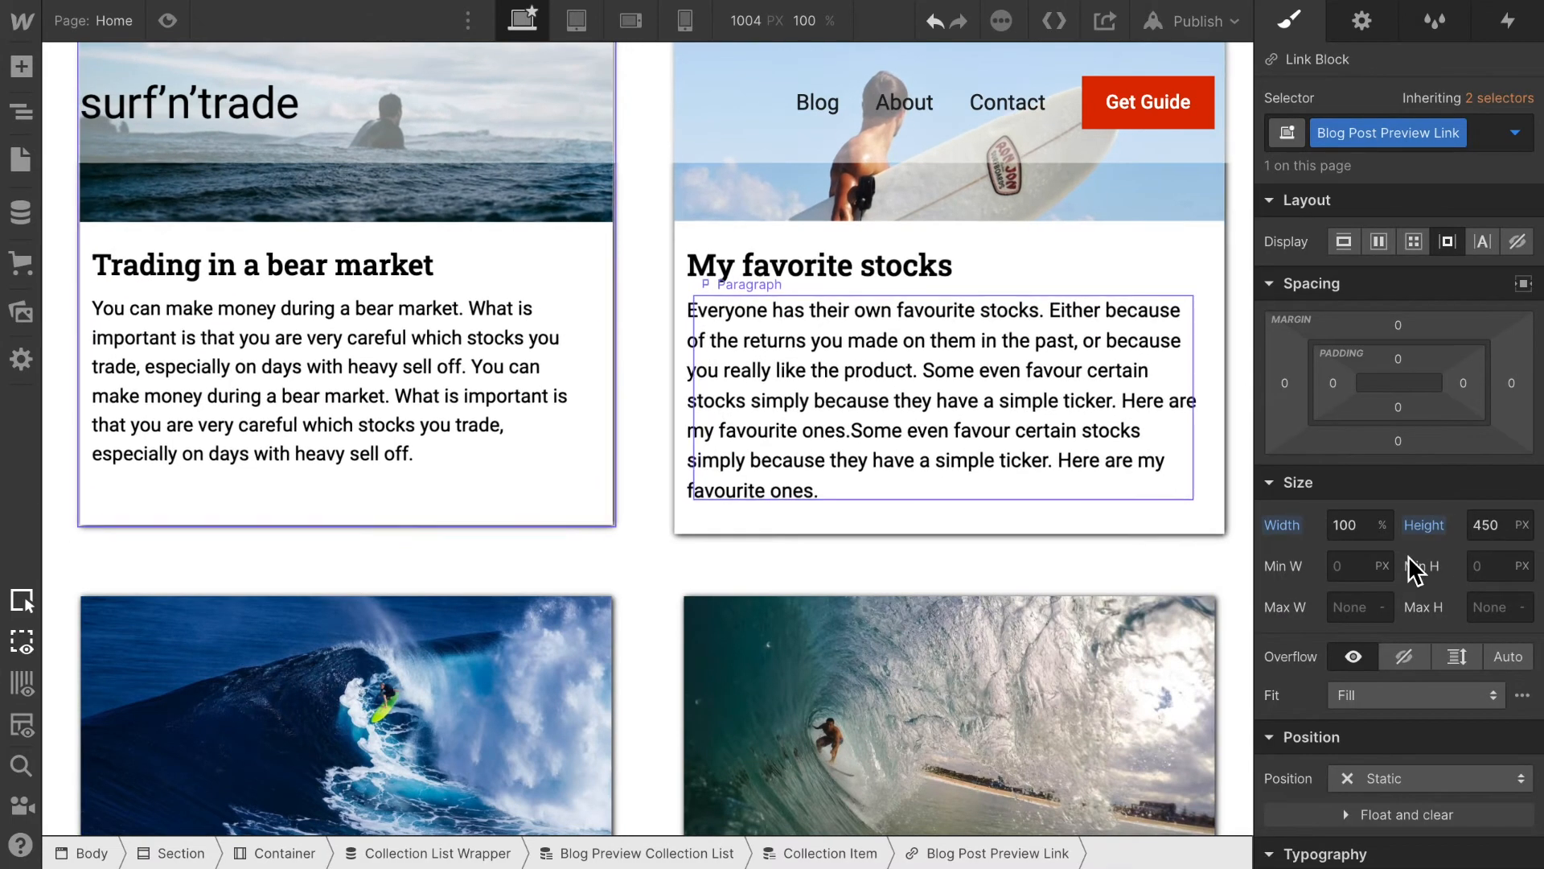
pyautogui.click(1494, 536)
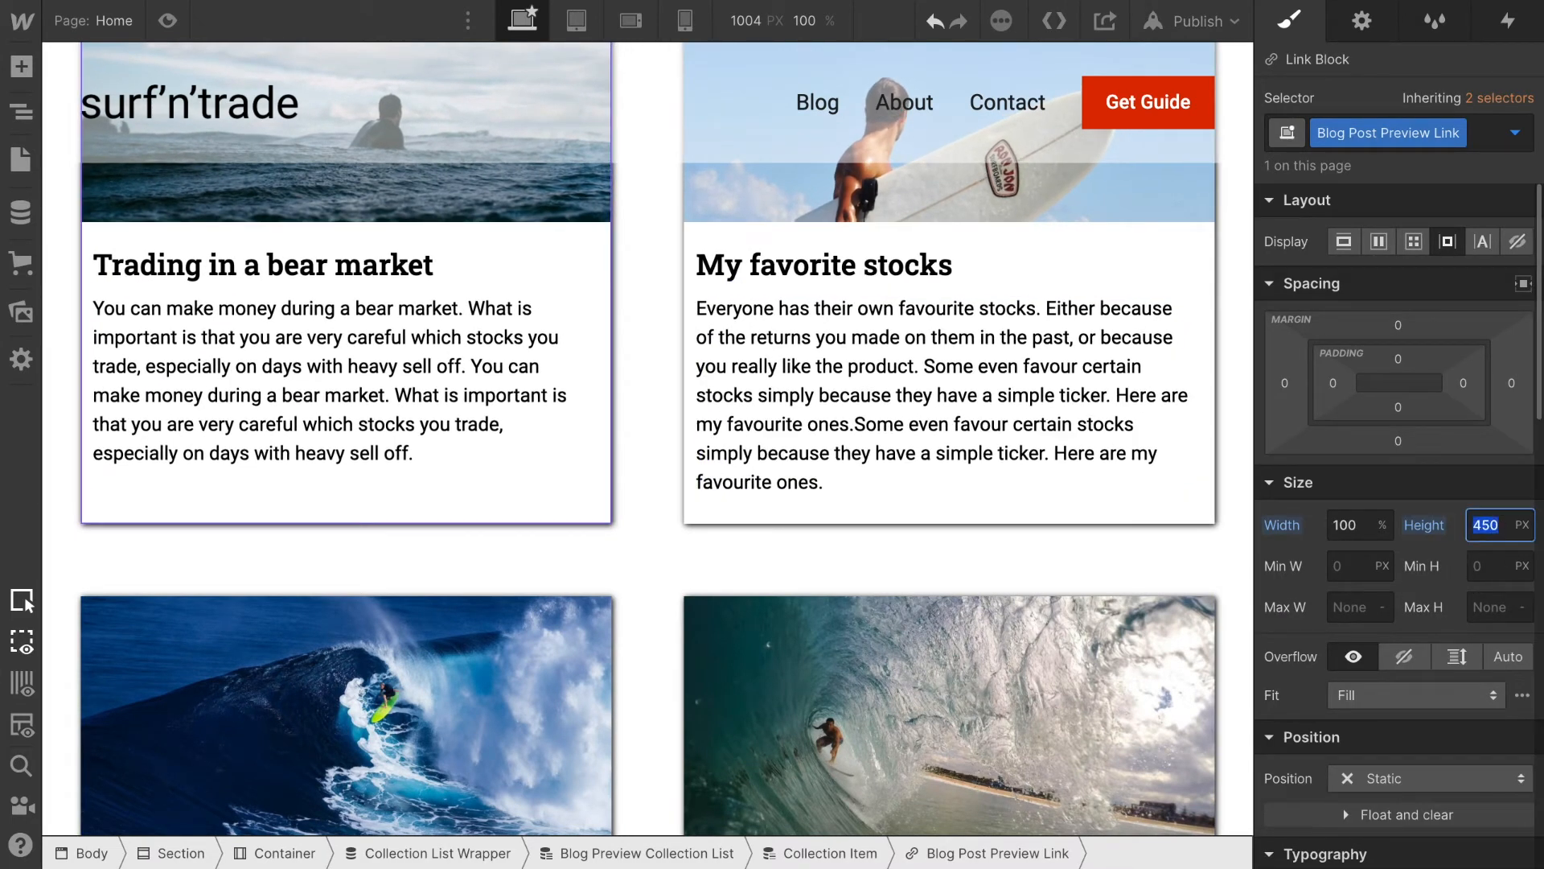
pyautogui.write('48')
pyautogui.scroll(-5, 872, 655)
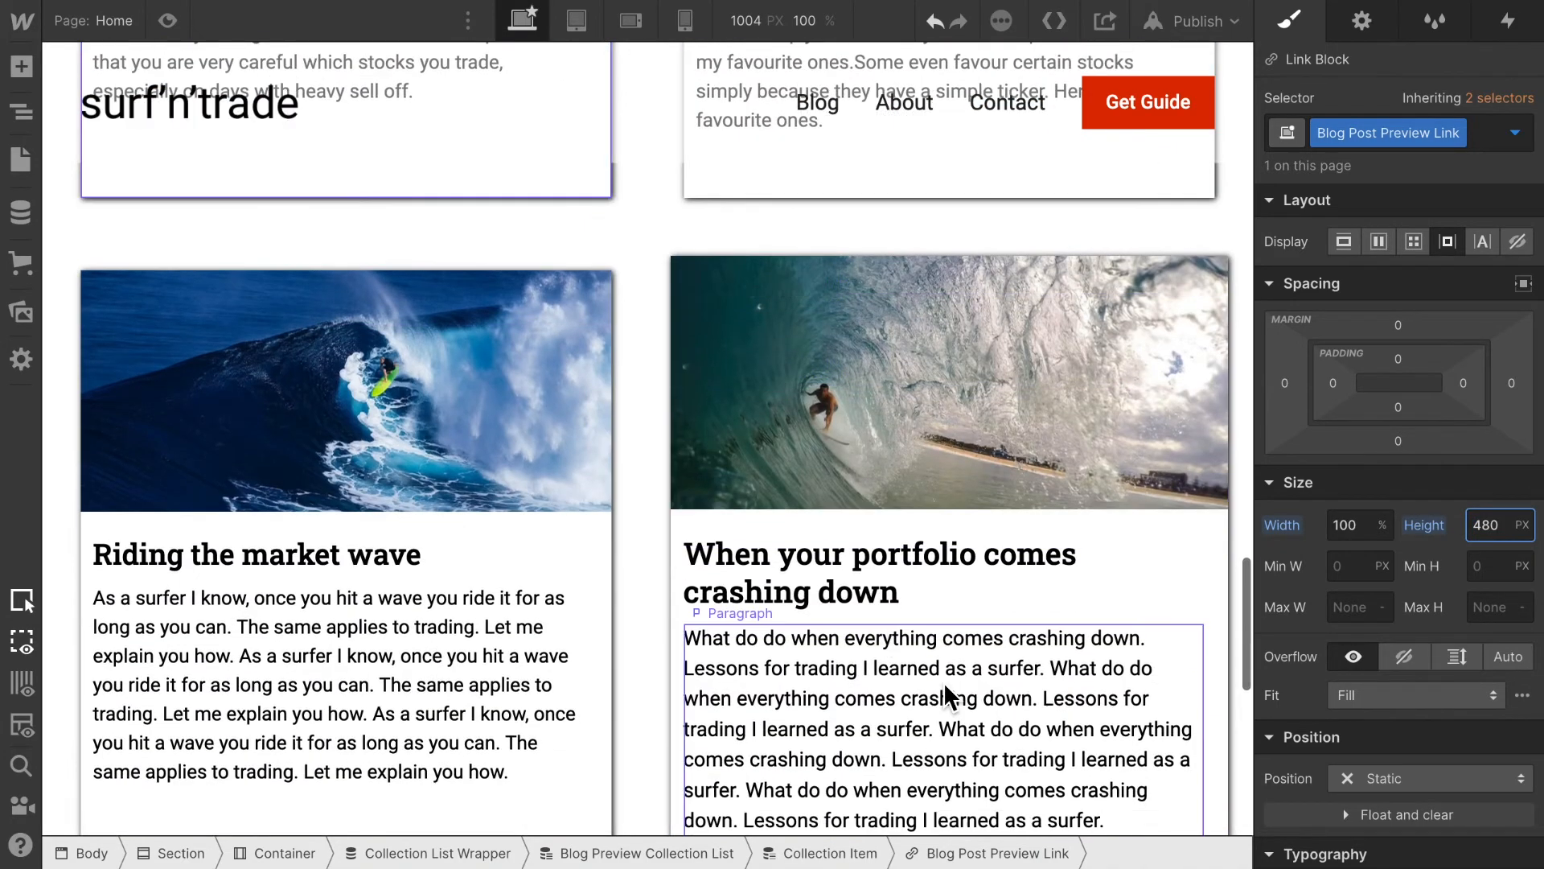
pyautogui.scroll(-3, 952, 482)
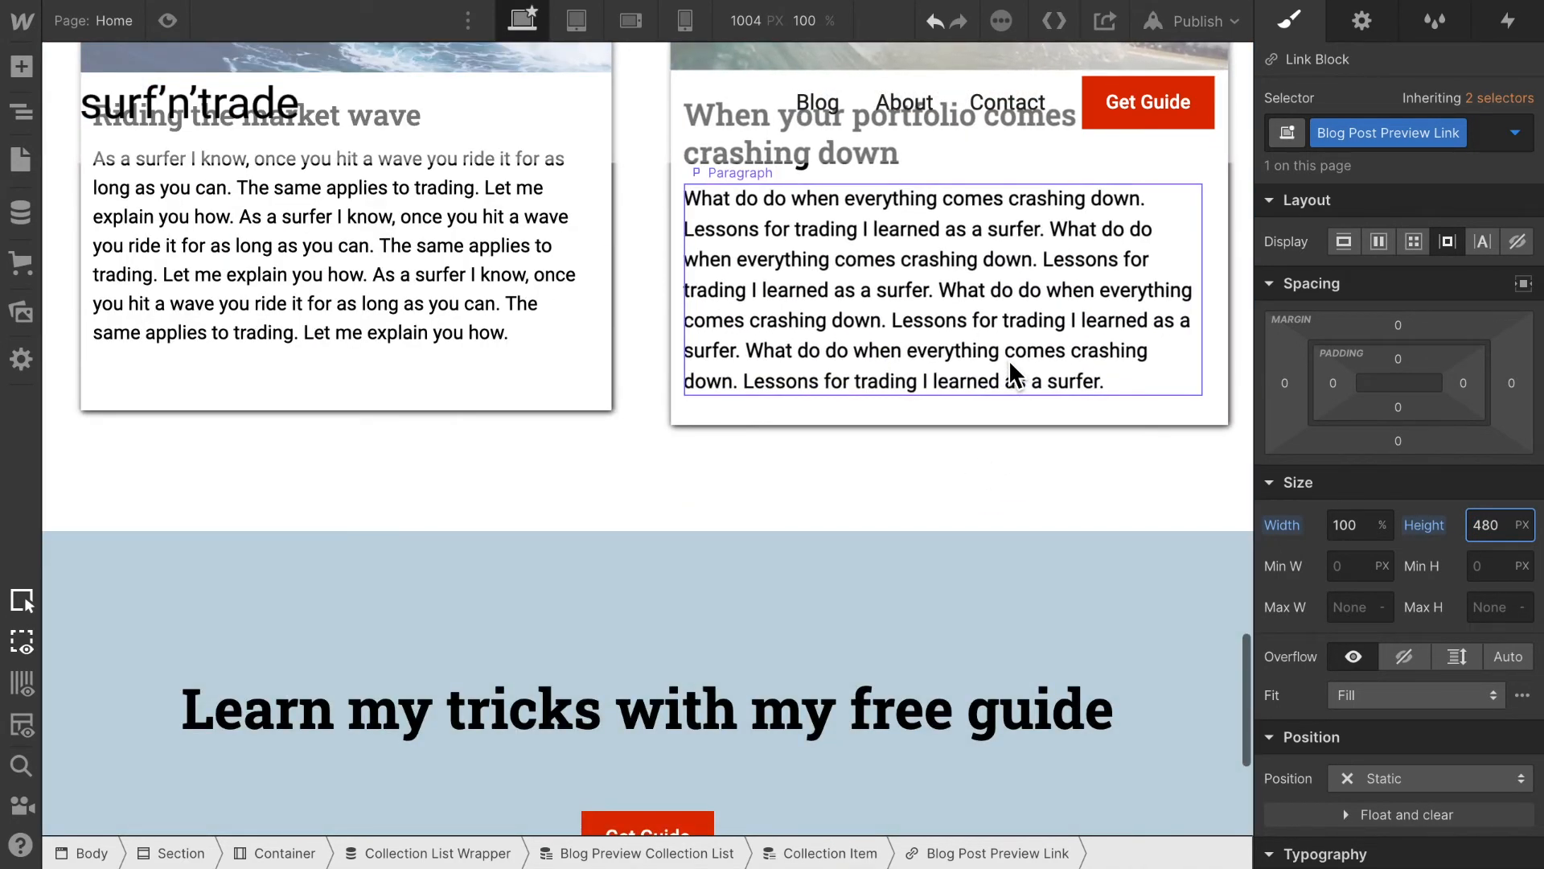
pyautogui.scroll(4, 1015, 374)
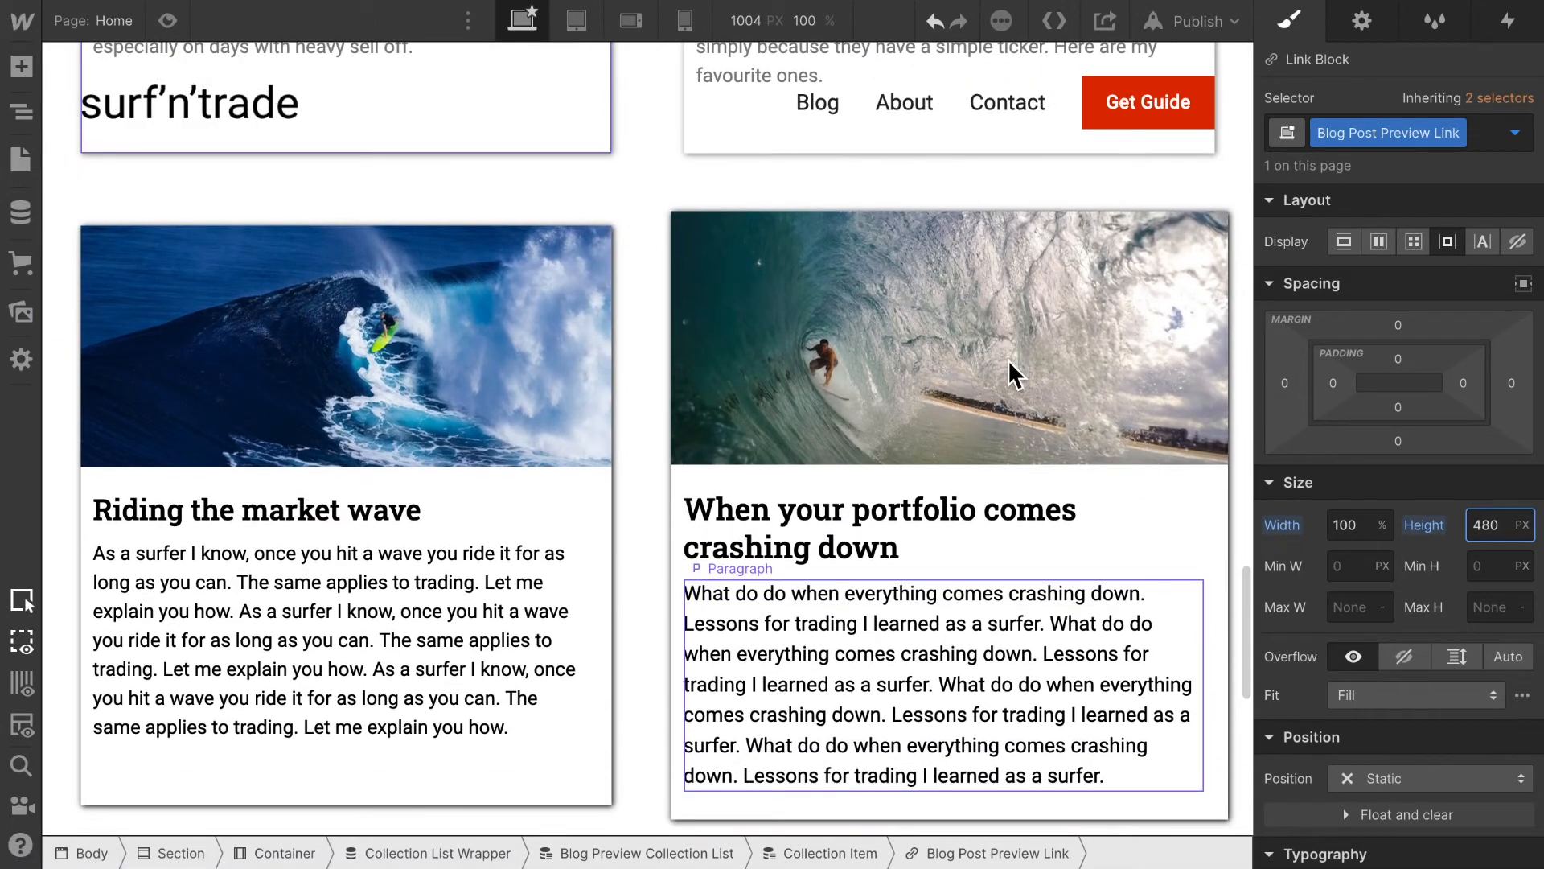
# - On the tablet breakpoint, set the height of the Blog Post Preview Link cards to 510 px and check whether the summaries fit
pyautogui.click(577, 26)
pyautogui.scroll(-3, 775, 378)
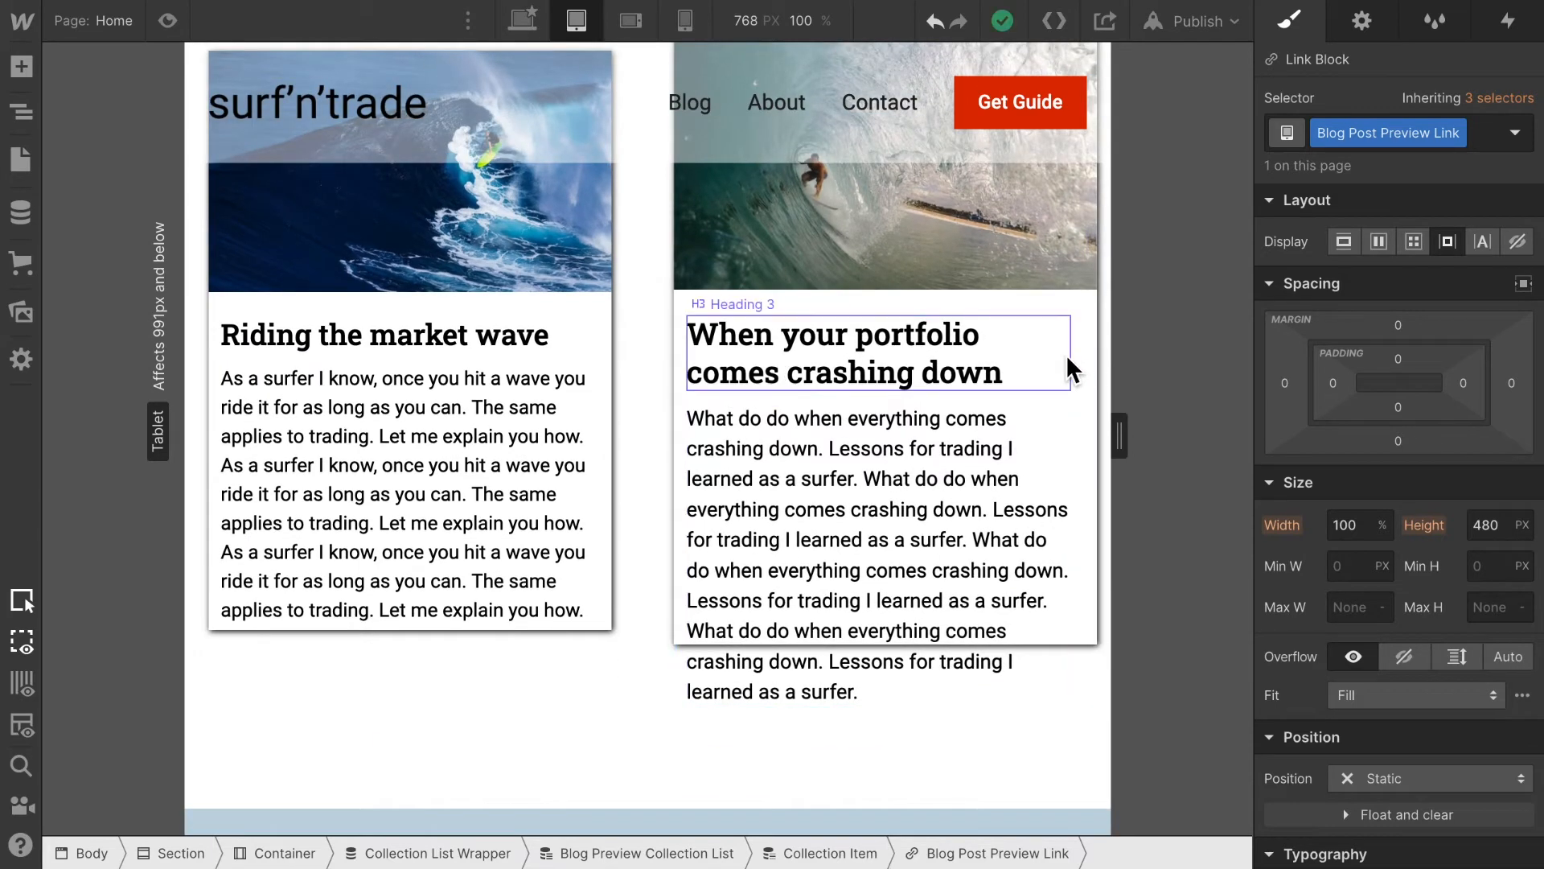
pyautogui.scroll(5, 992, 248)
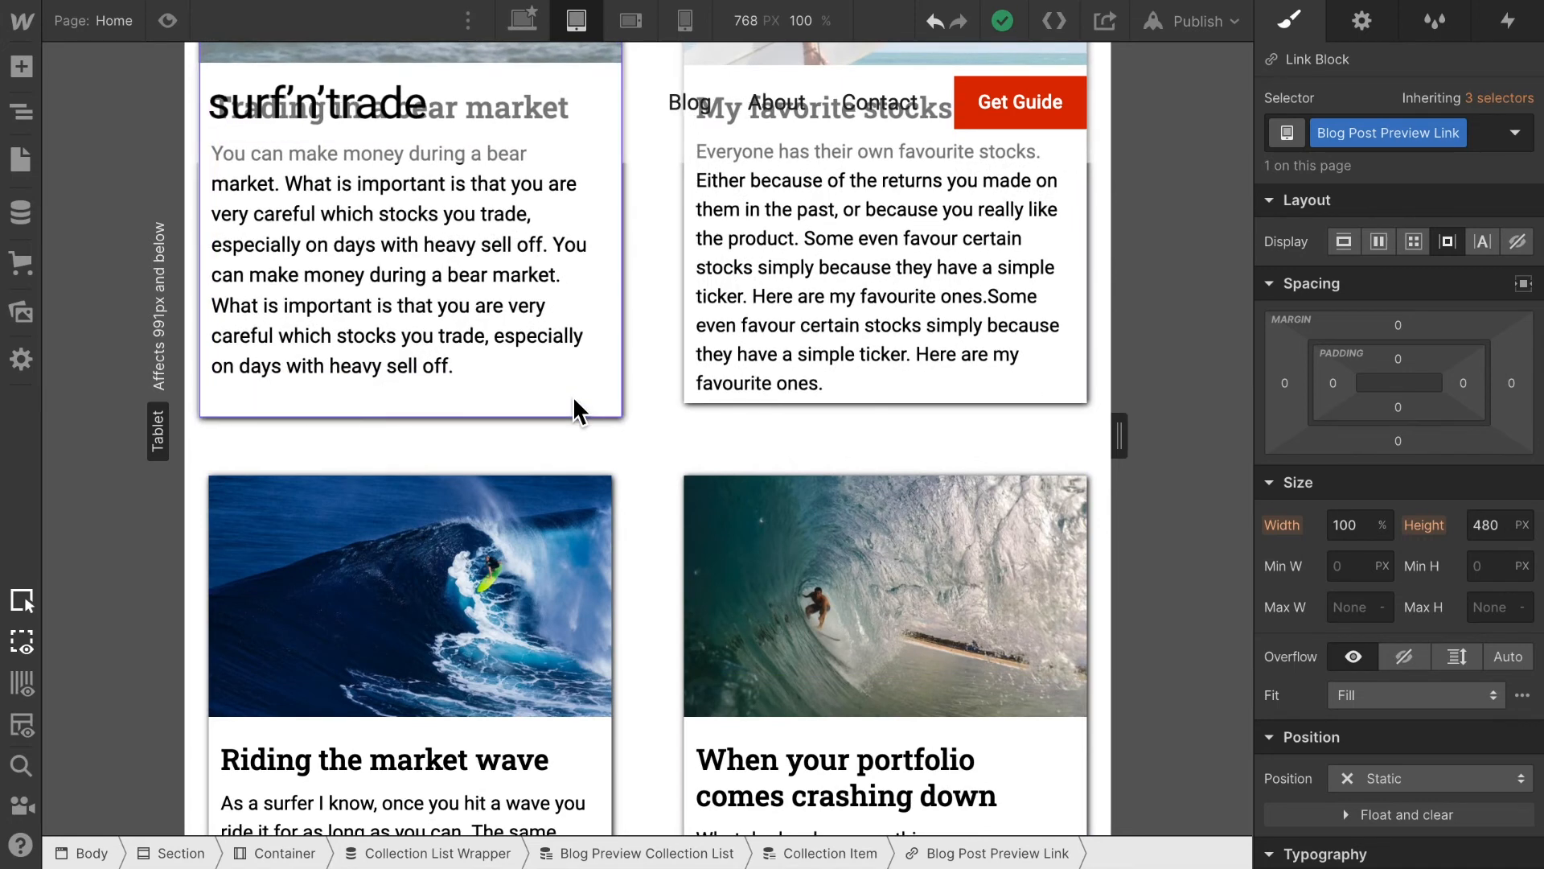
pyautogui.click(1501, 526)
pyautogui.write('510')
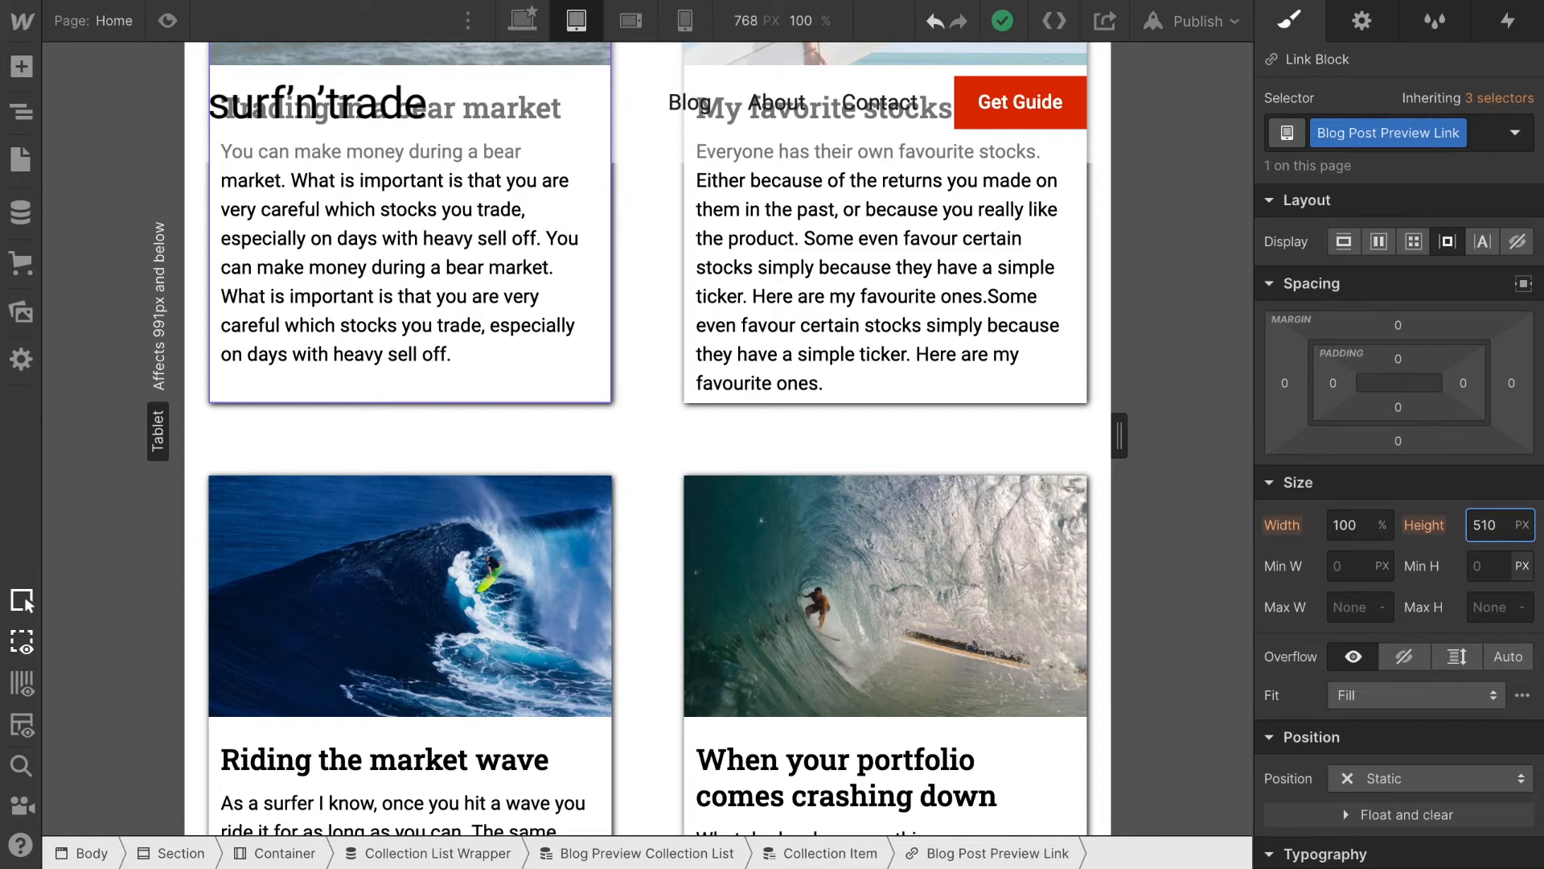
pyautogui.scroll(-6, 716, 716)
pyautogui.scroll(3, 883, 559)
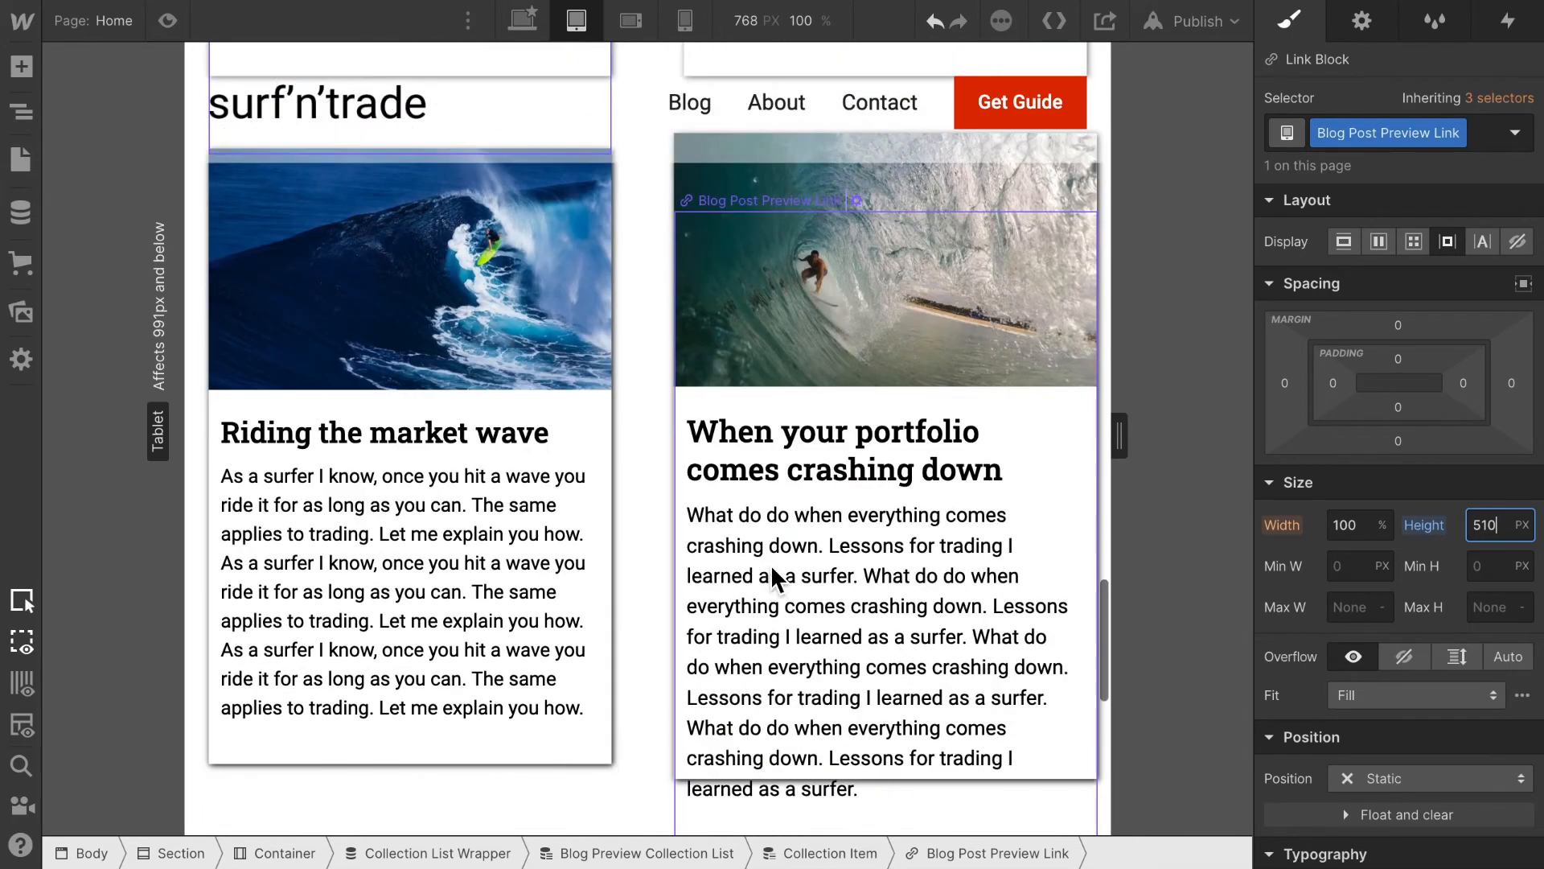
pyautogui.scroll(-3, 882, 559)
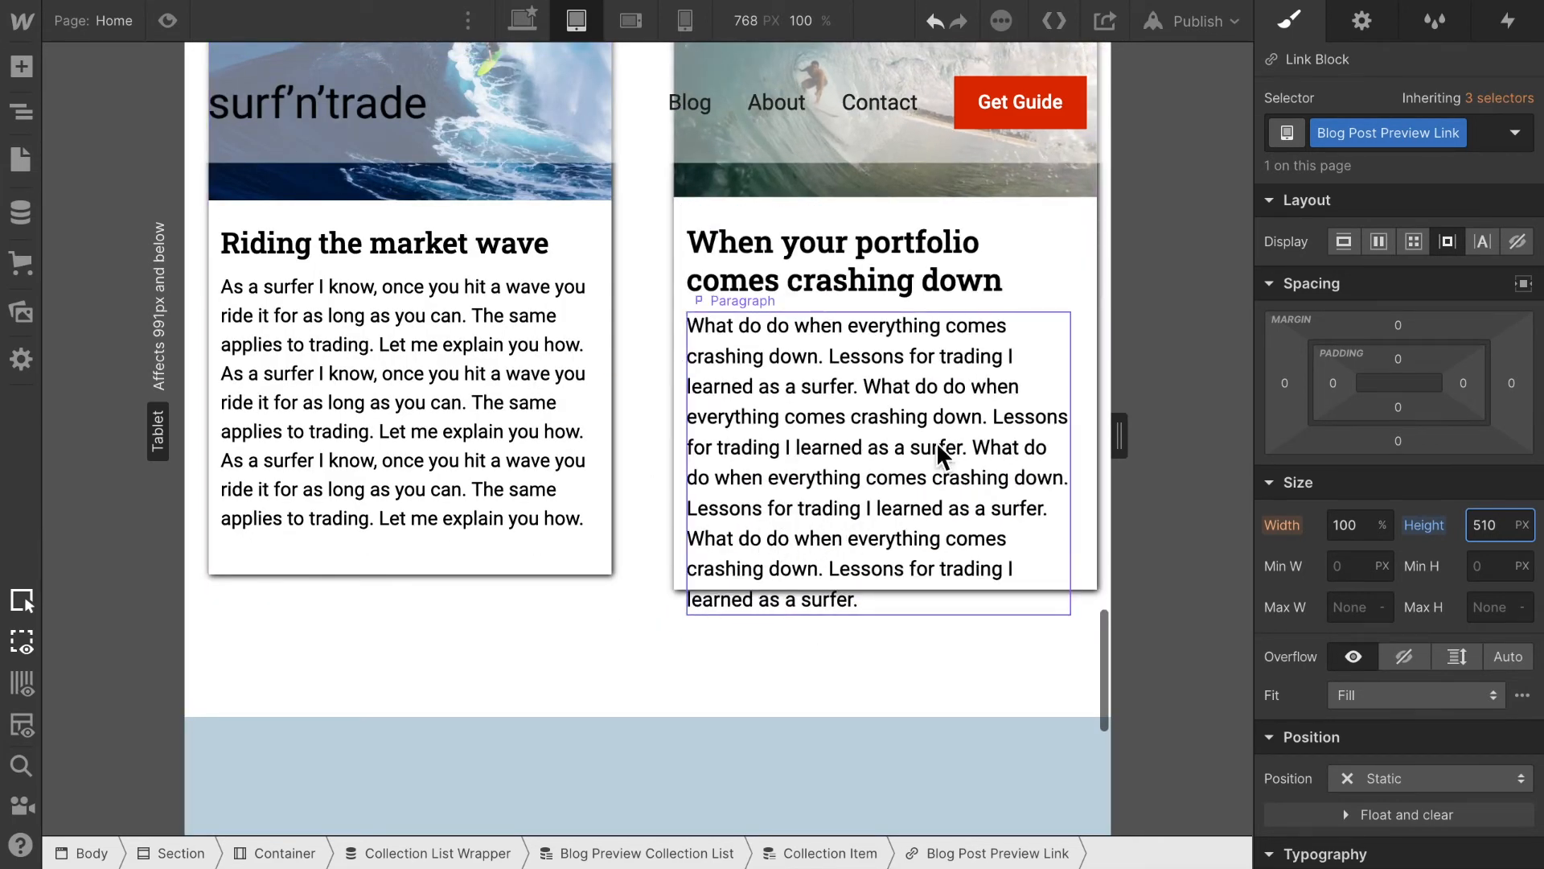
# - Set the maximum character count of the Blog Posts collection's Summary field to 350, and save the field and the collection
pyautogui.click(24, 214)
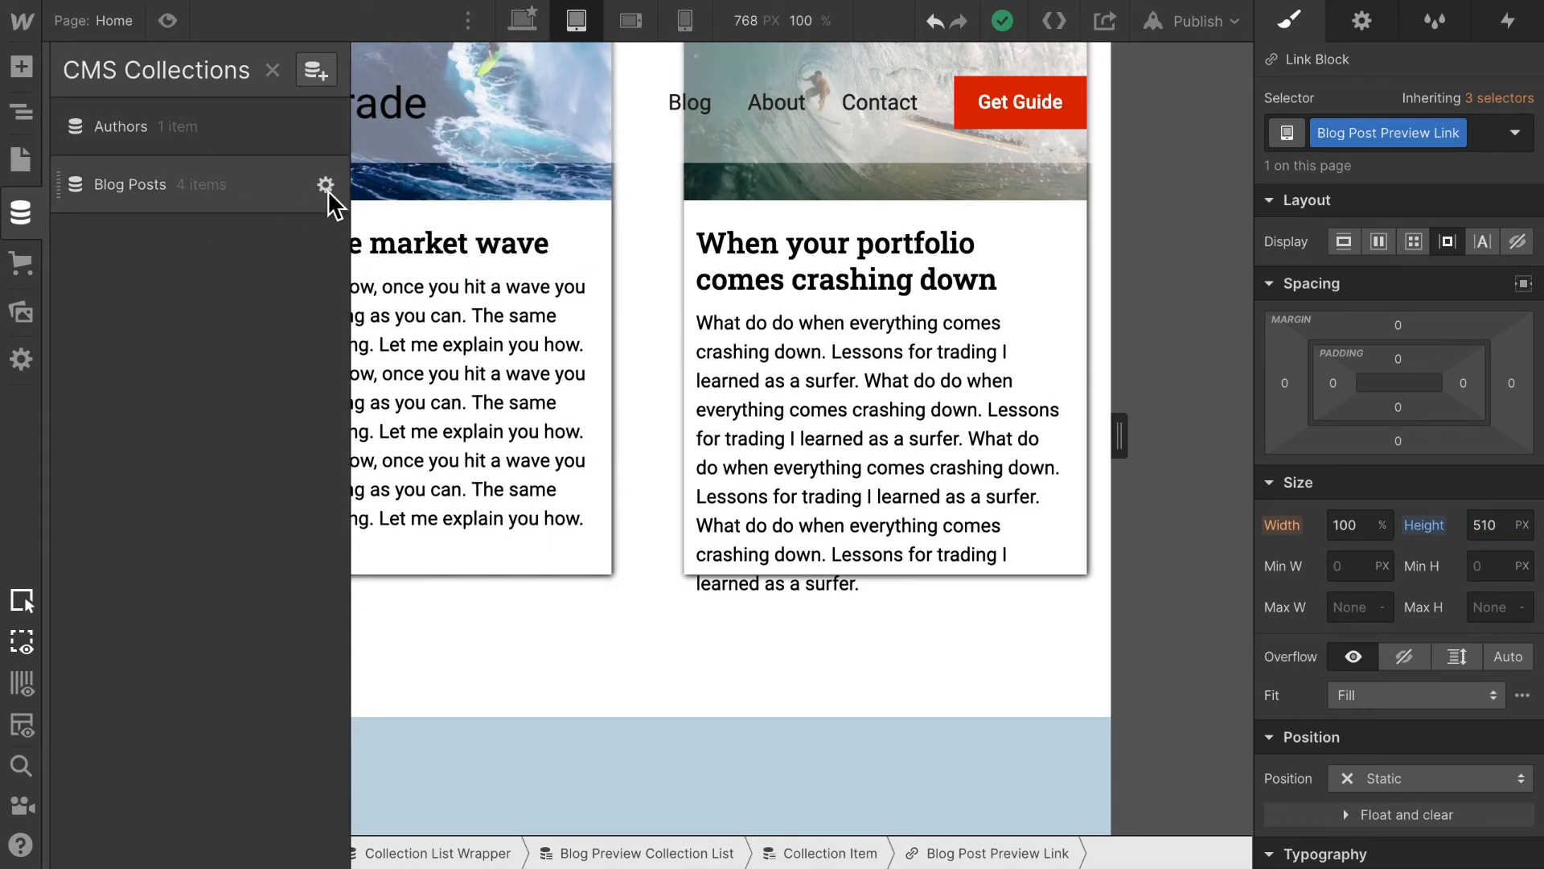
pyautogui.click(325, 186)
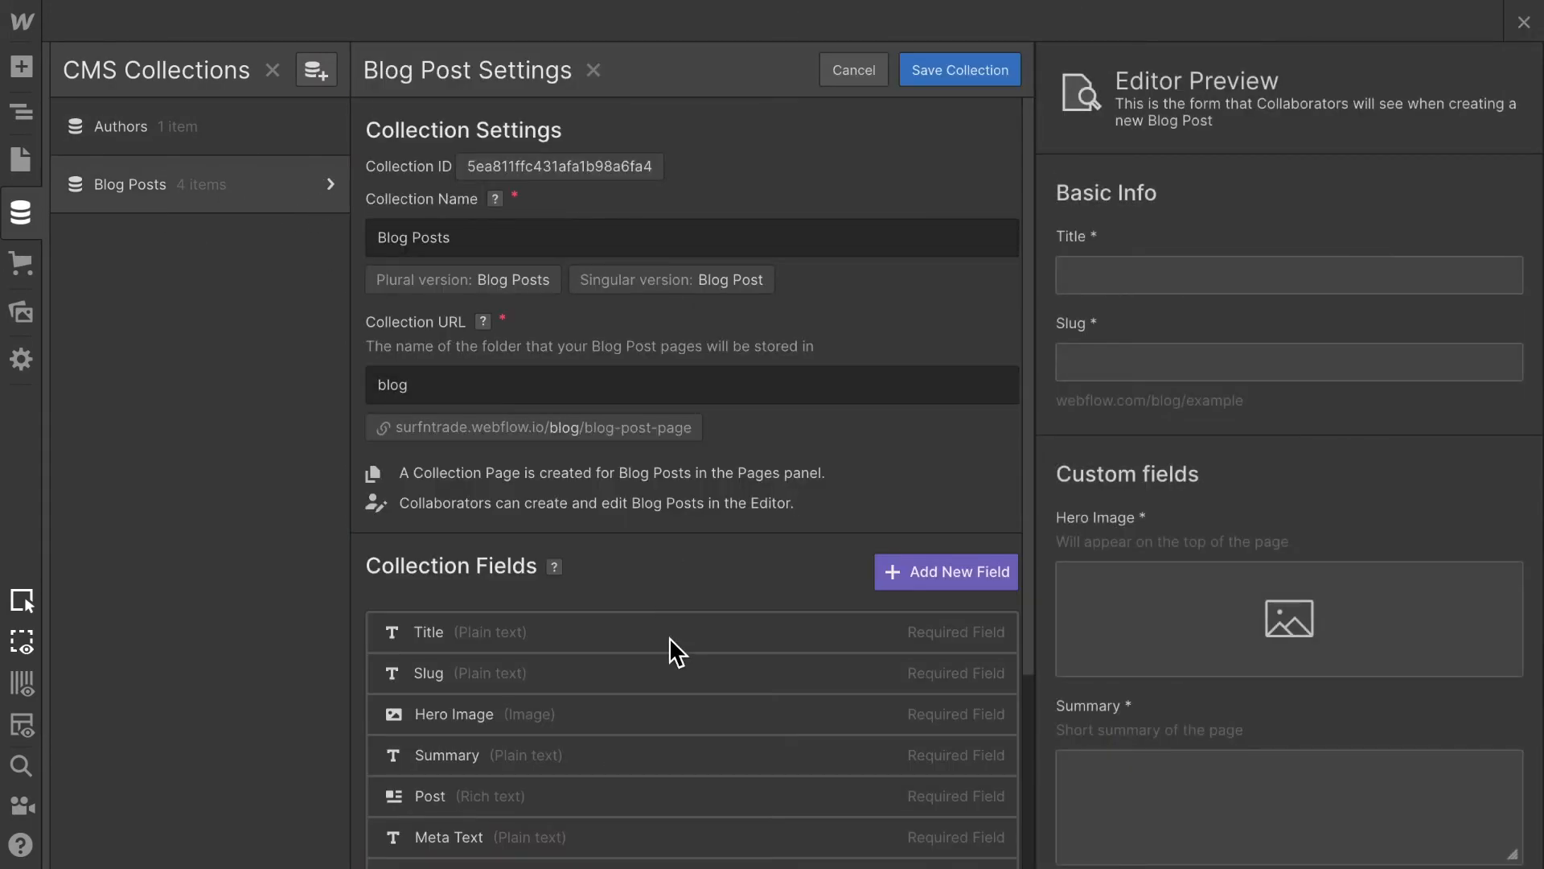
pyautogui.click(996, 754)
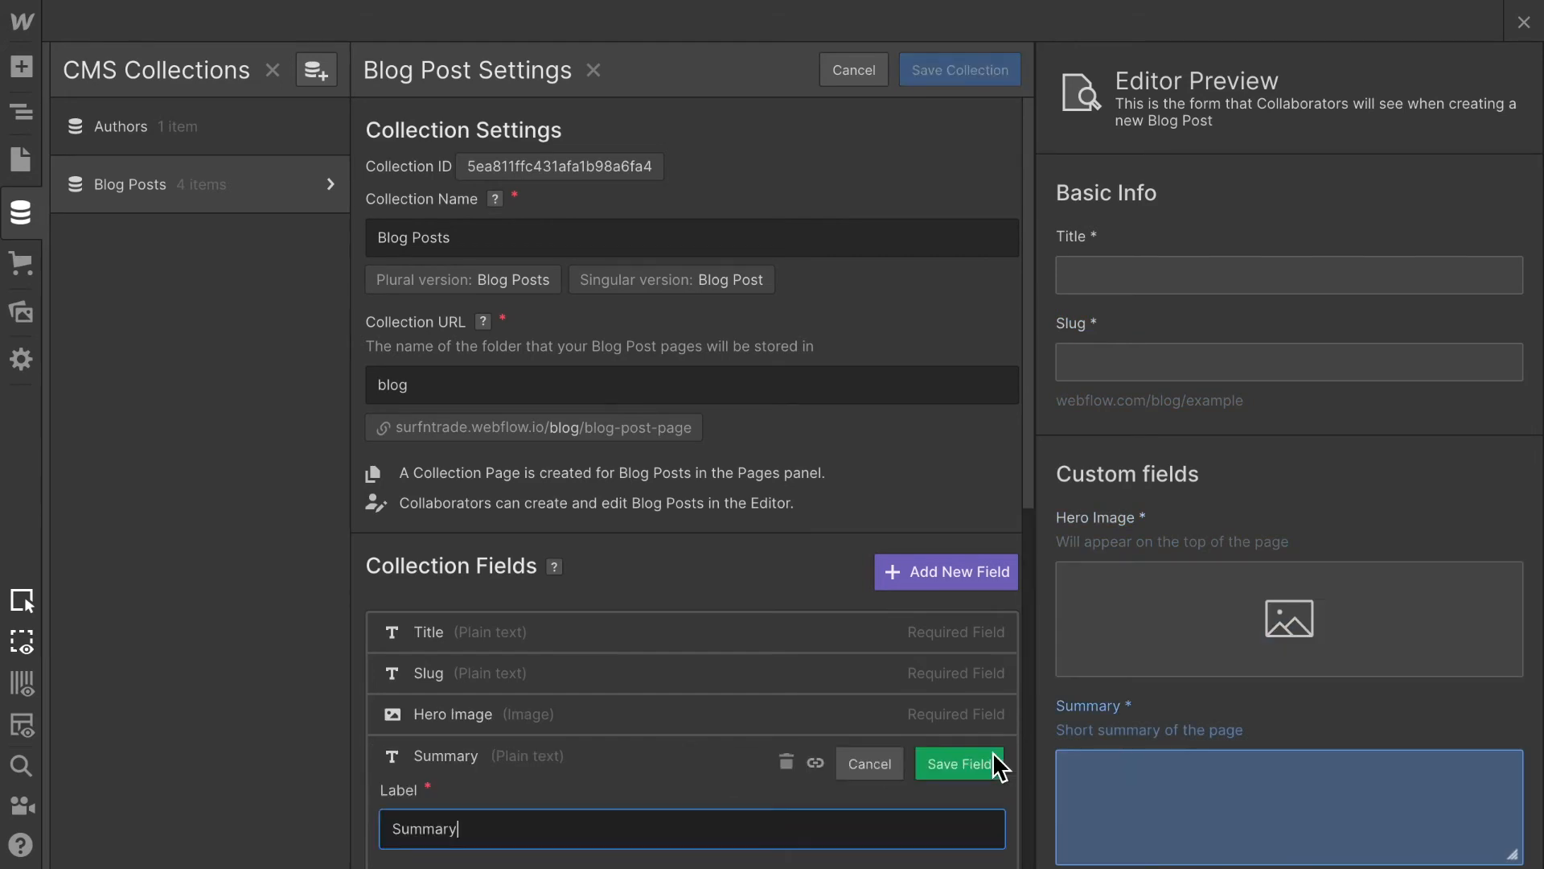
pyautogui.scroll(-5, 837, 820)
pyautogui.doubleClick(794, 688)
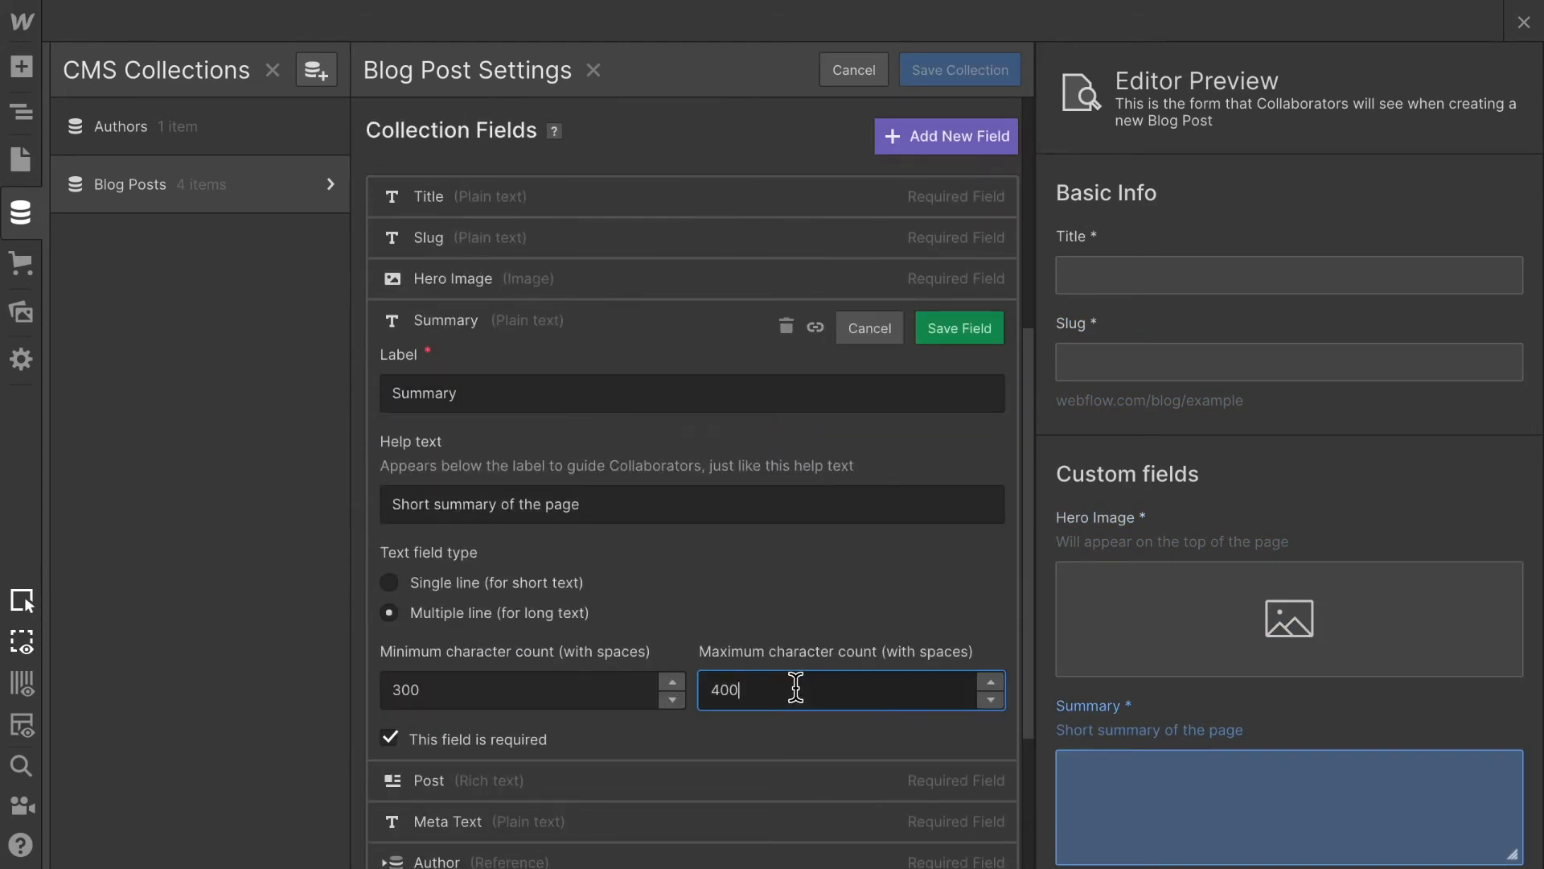
pyautogui.write('350')
pyautogui.click(959, 327)
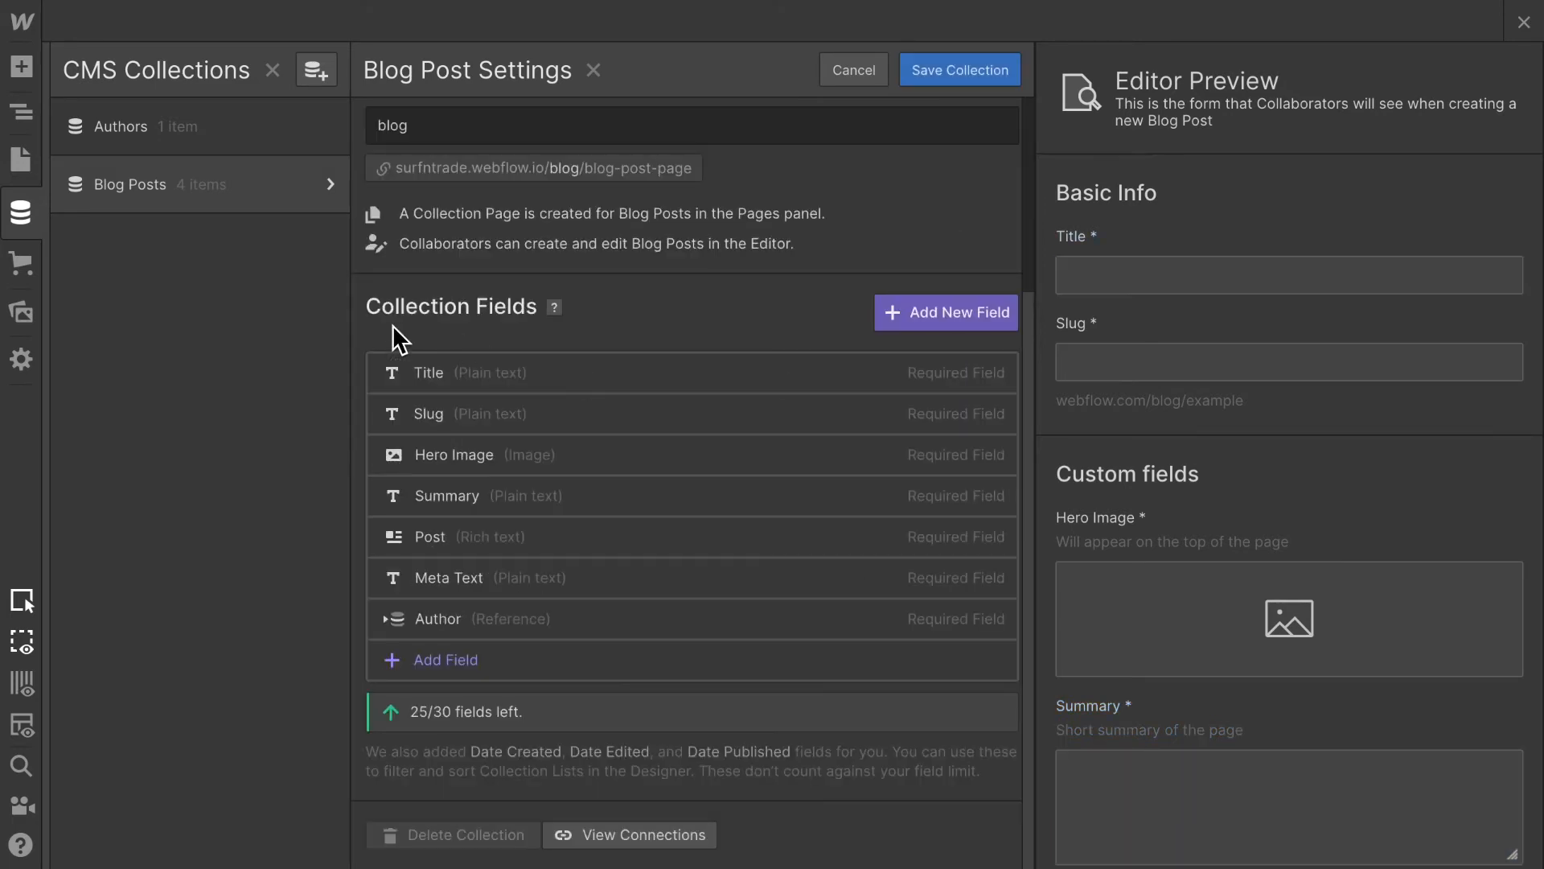
pyautogui.click(962, 76)
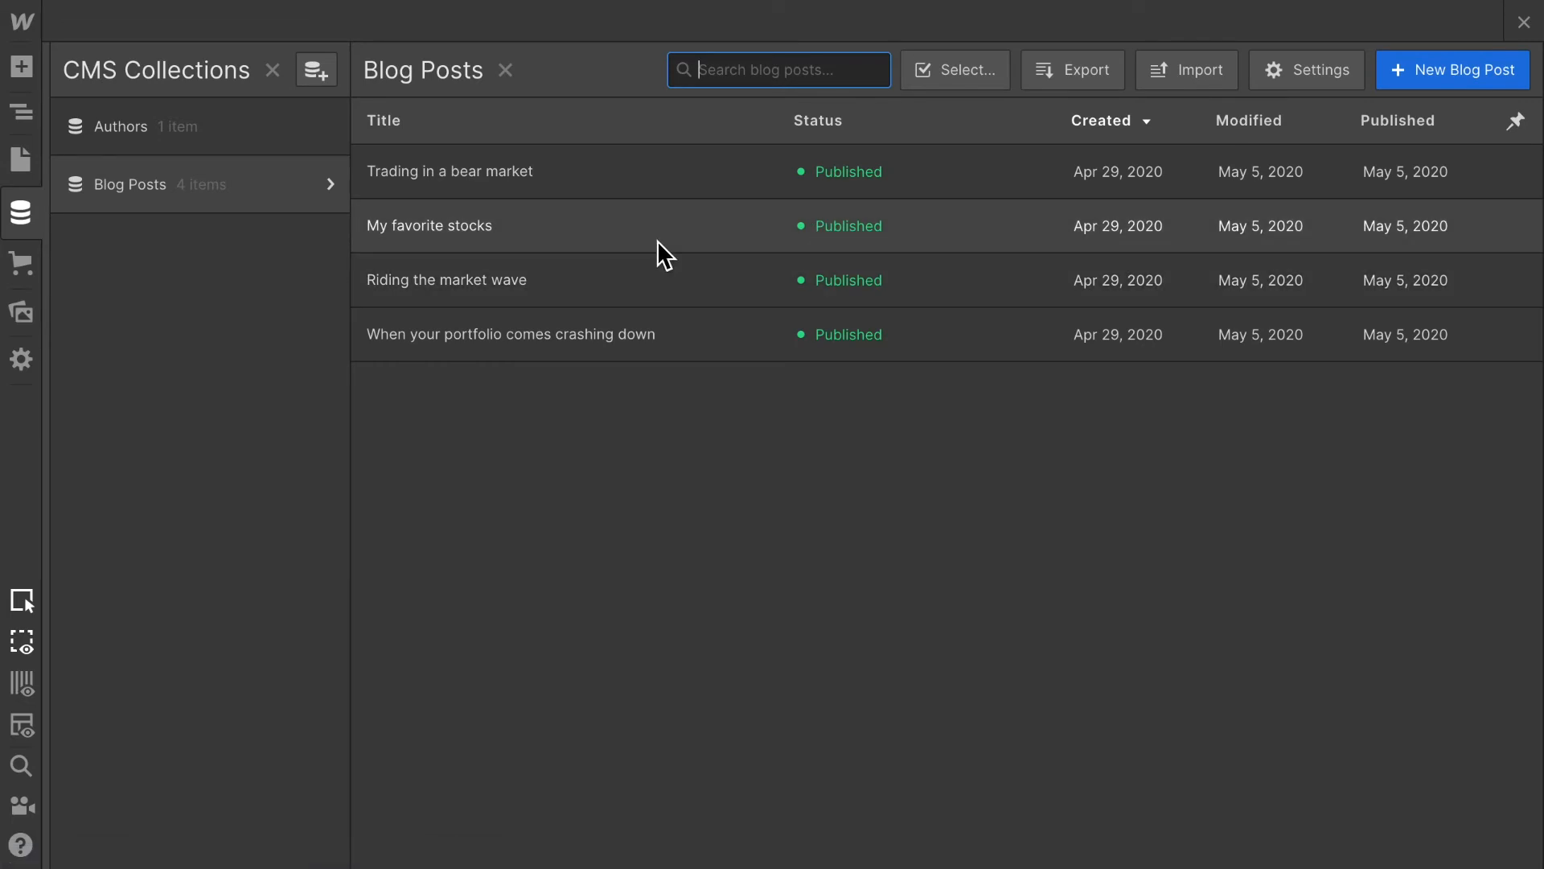
# - Delete the final "The same applies to trading. Let me explain you how." from the "Riding the market wave" post's summary and save the post
pyautogui.click(707, 225)
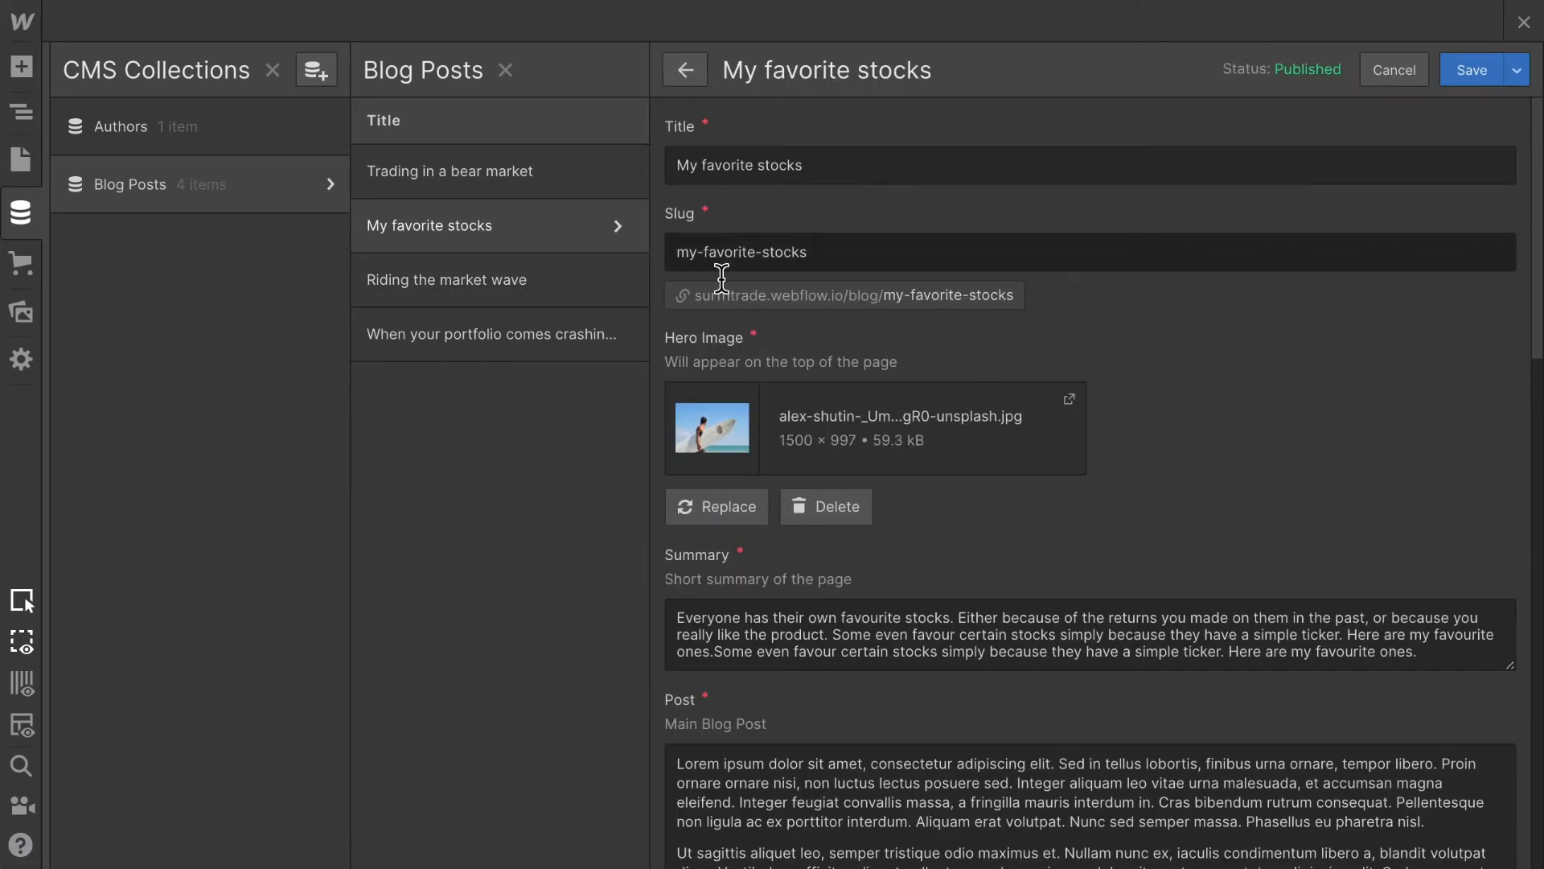
pyautogui.click(467, 271)
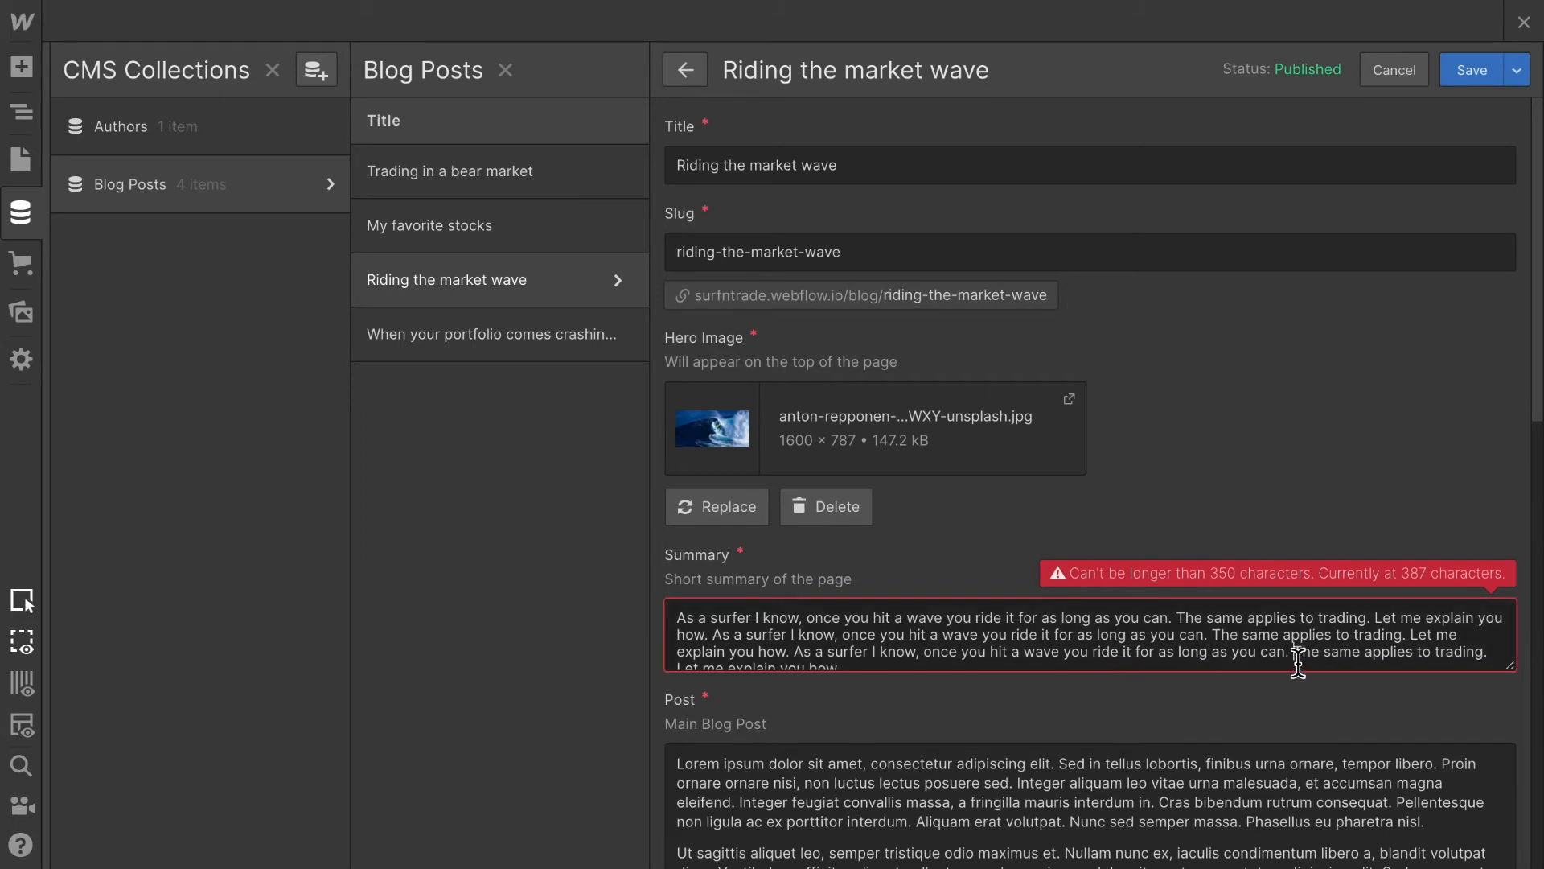
pyautogui.moveTo(1293, 651); pyautogui.dragTo(1297, 690)
pyautogui.press('BackSpace')
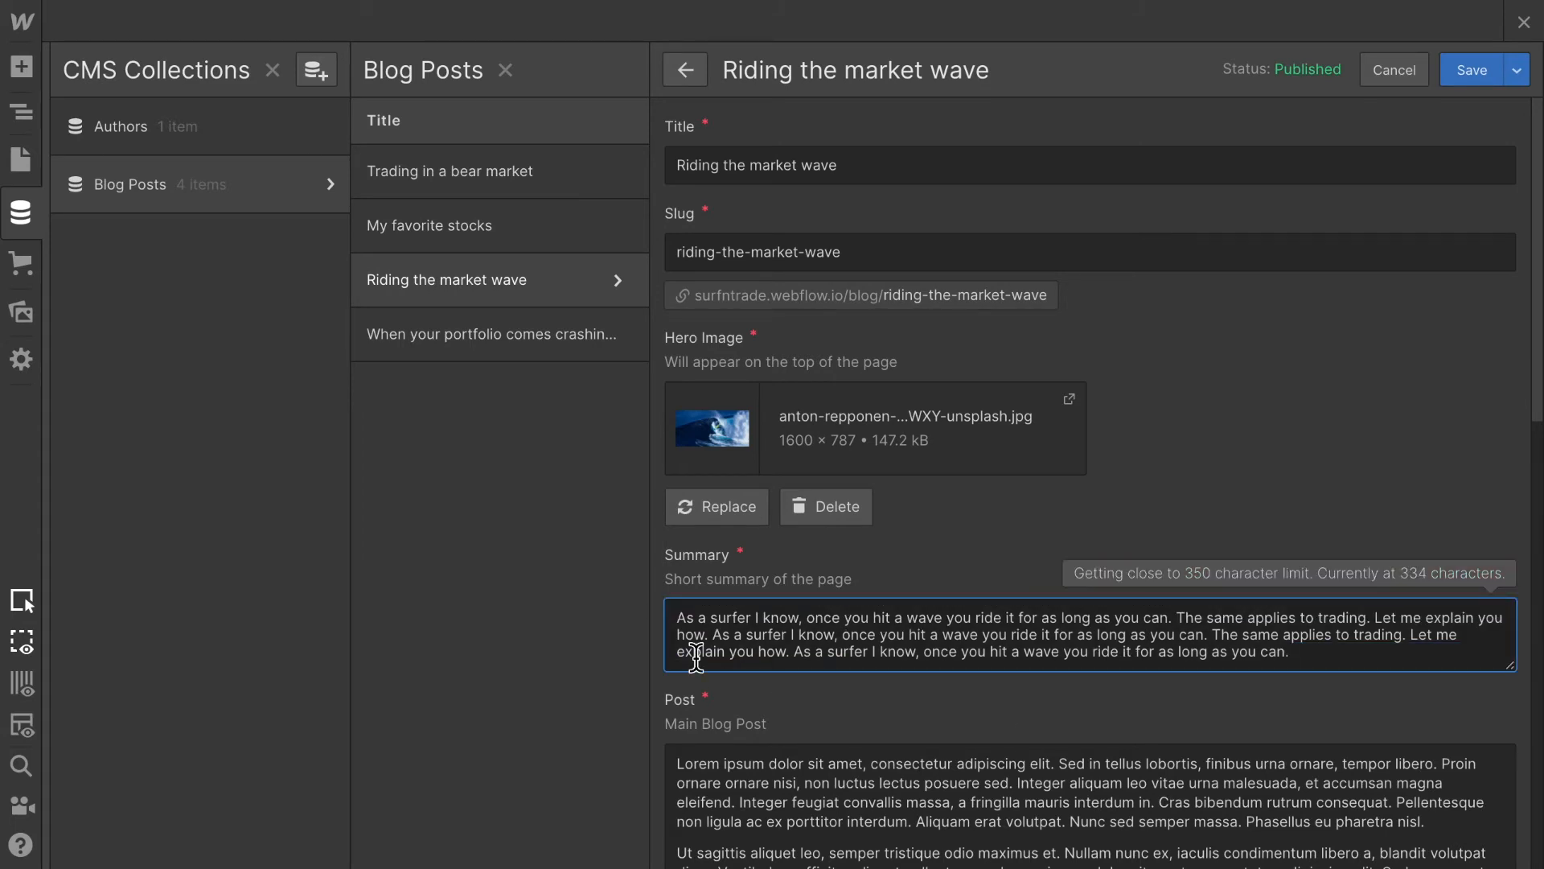
pyautogui.hotkey('ctrl', 's')
# - Delete the last sentence of the "When your portfolio comes crashing down" summary, save the post, and check the "Trading in a bear market" summary
pyautogui.click(543, 334)
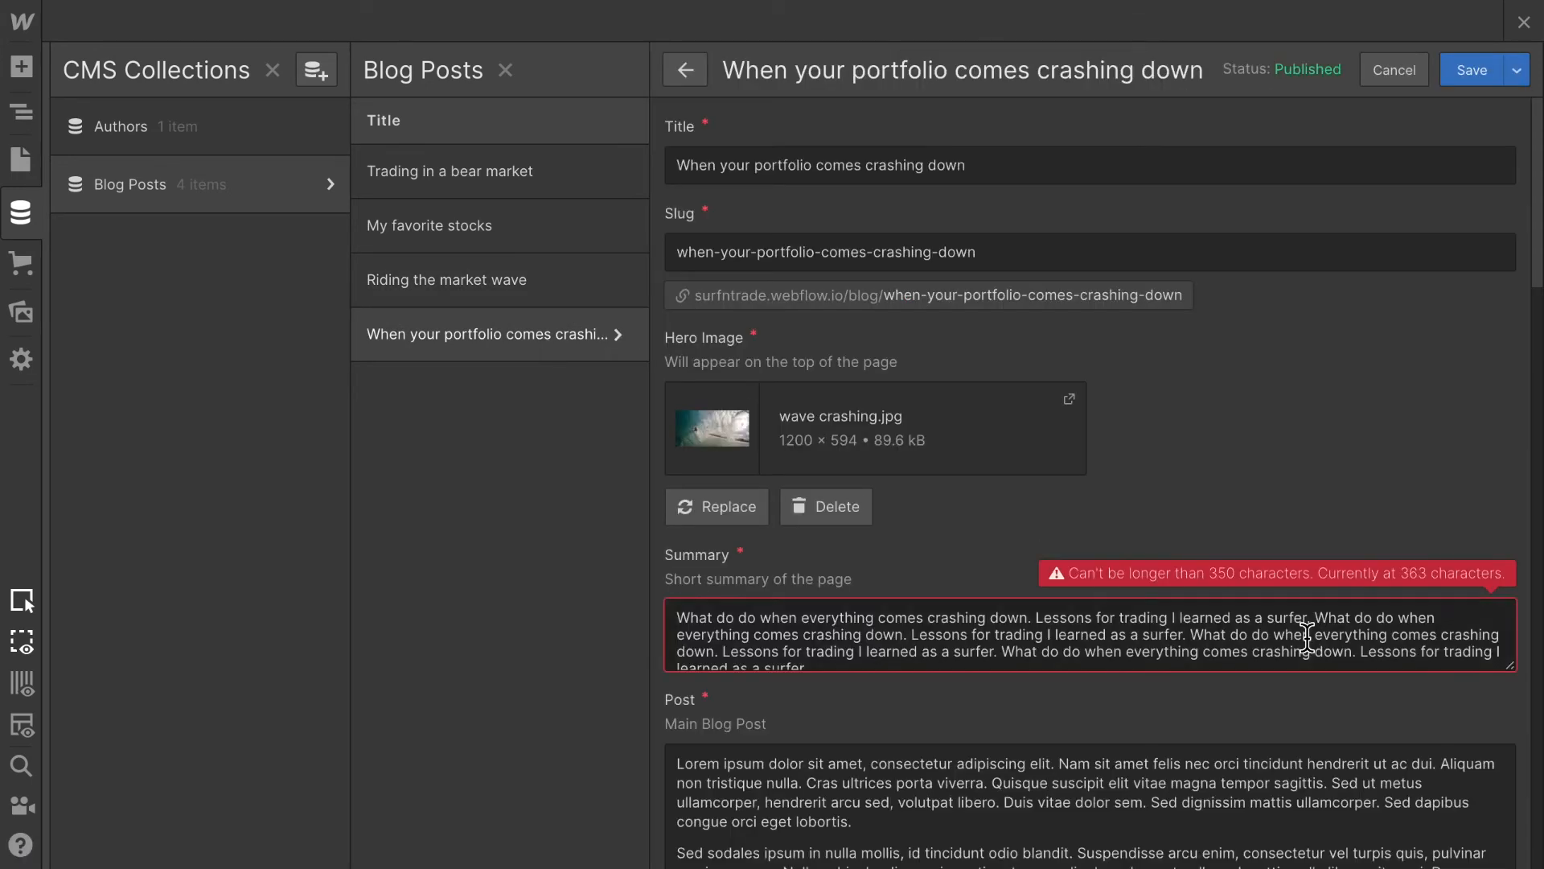
pyautogui.moveTo(1361, 653); pyautogui.dragTo(1379, 708)
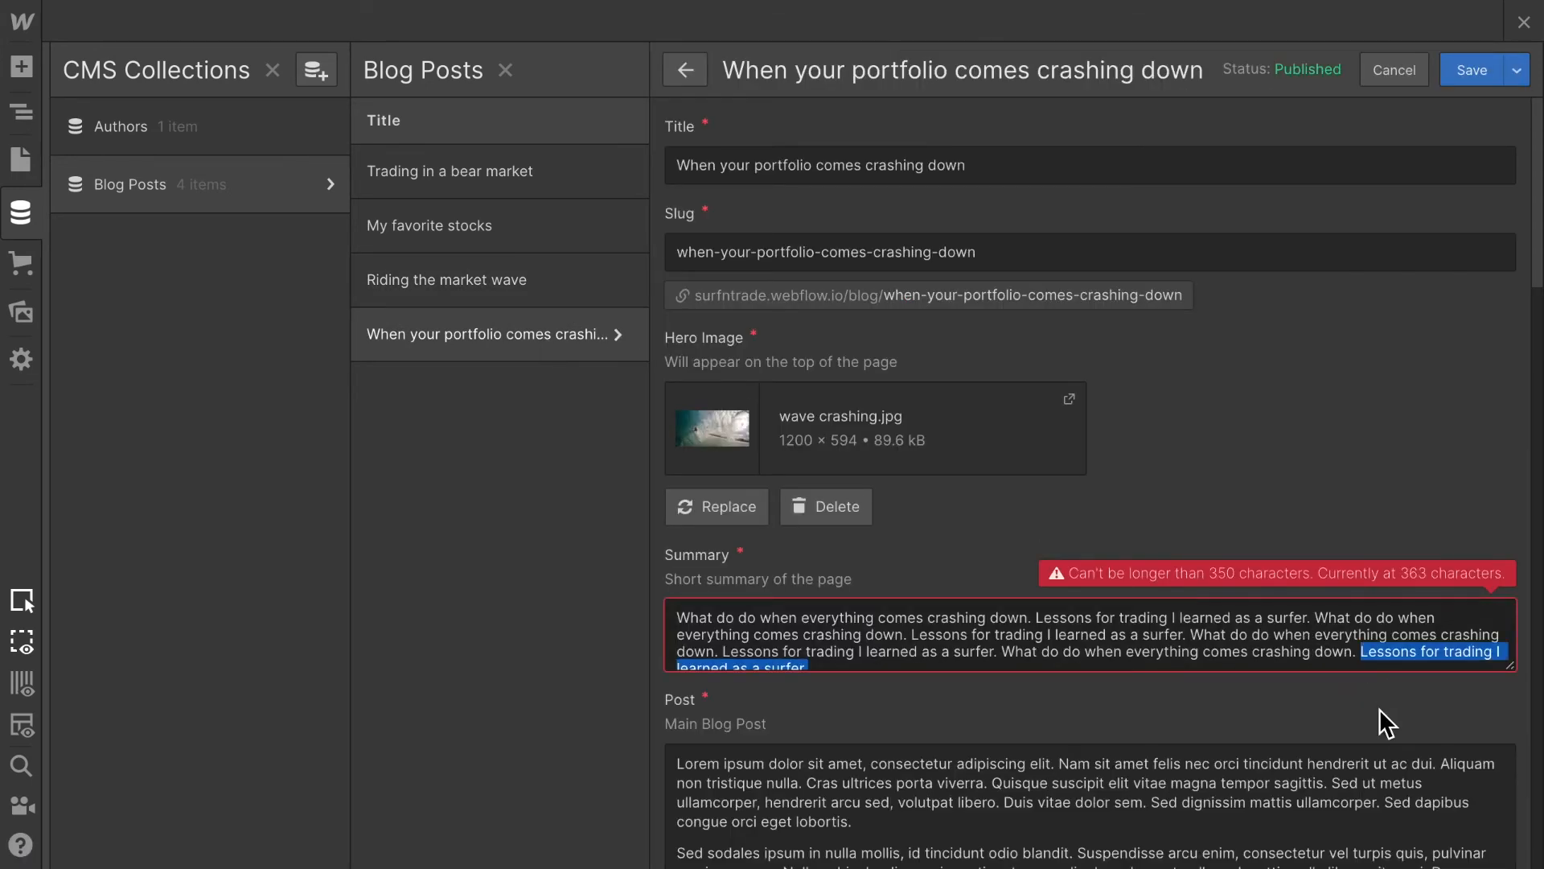
pyautogui.press('BackSpace')
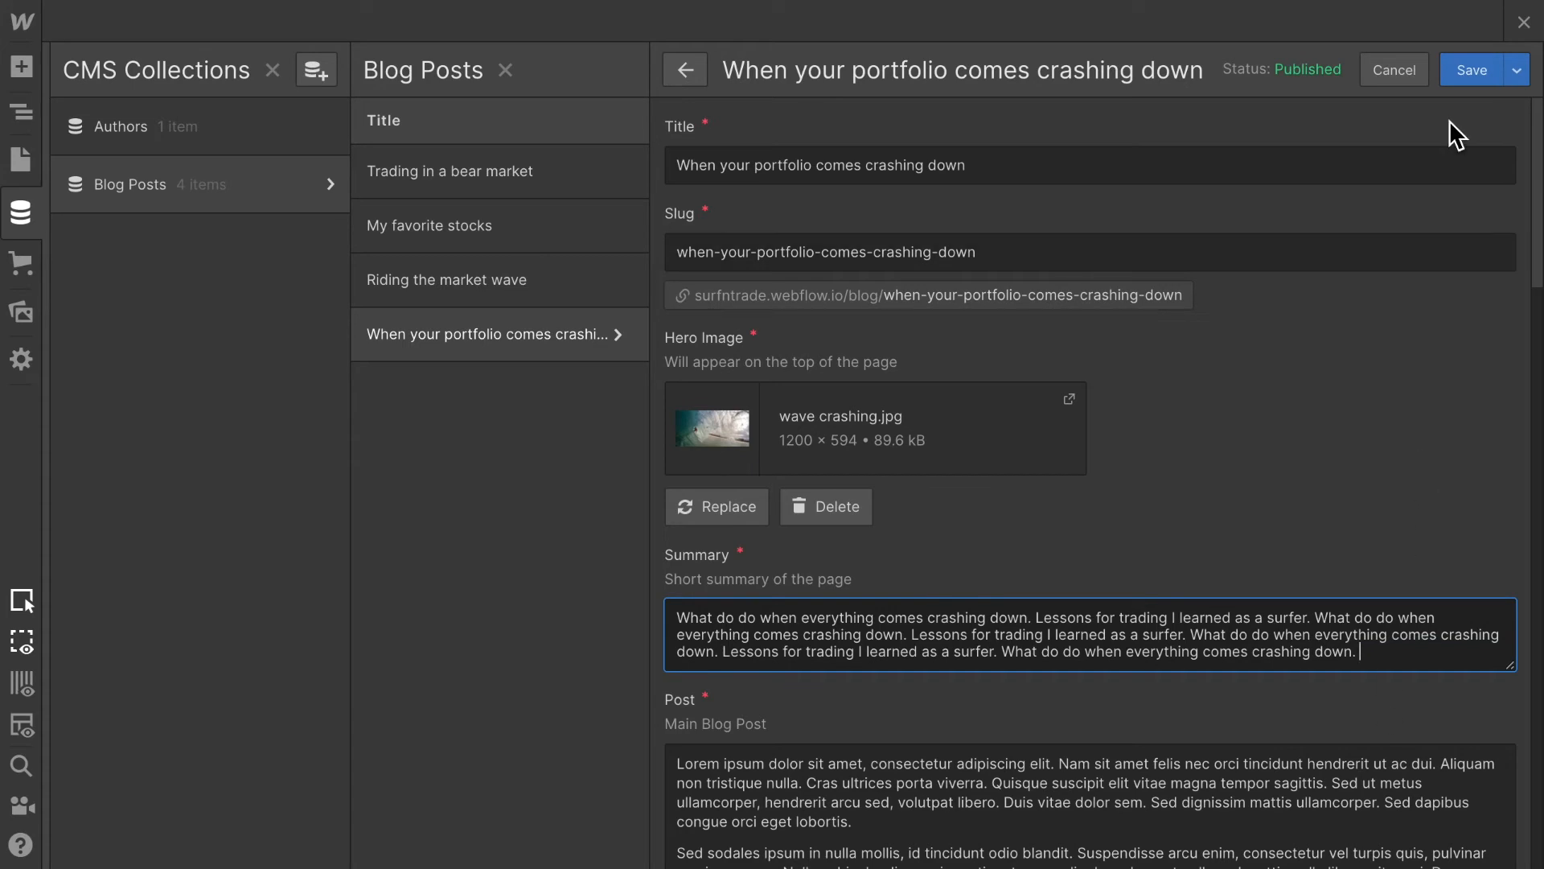
pyautogui.click(1465, 69)
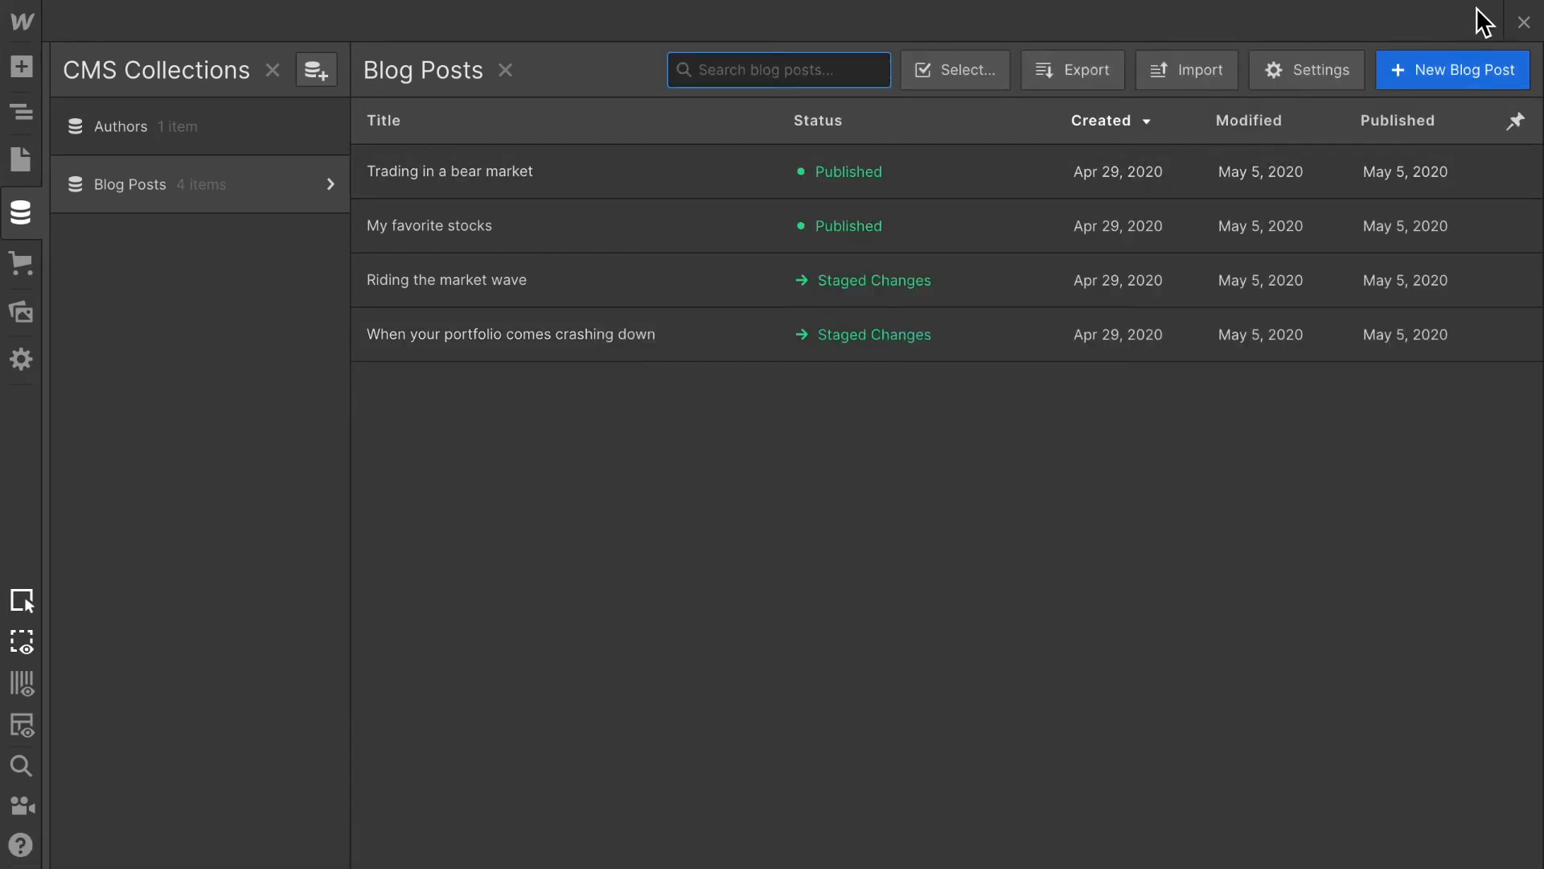
pyautogui.click(529, 167)
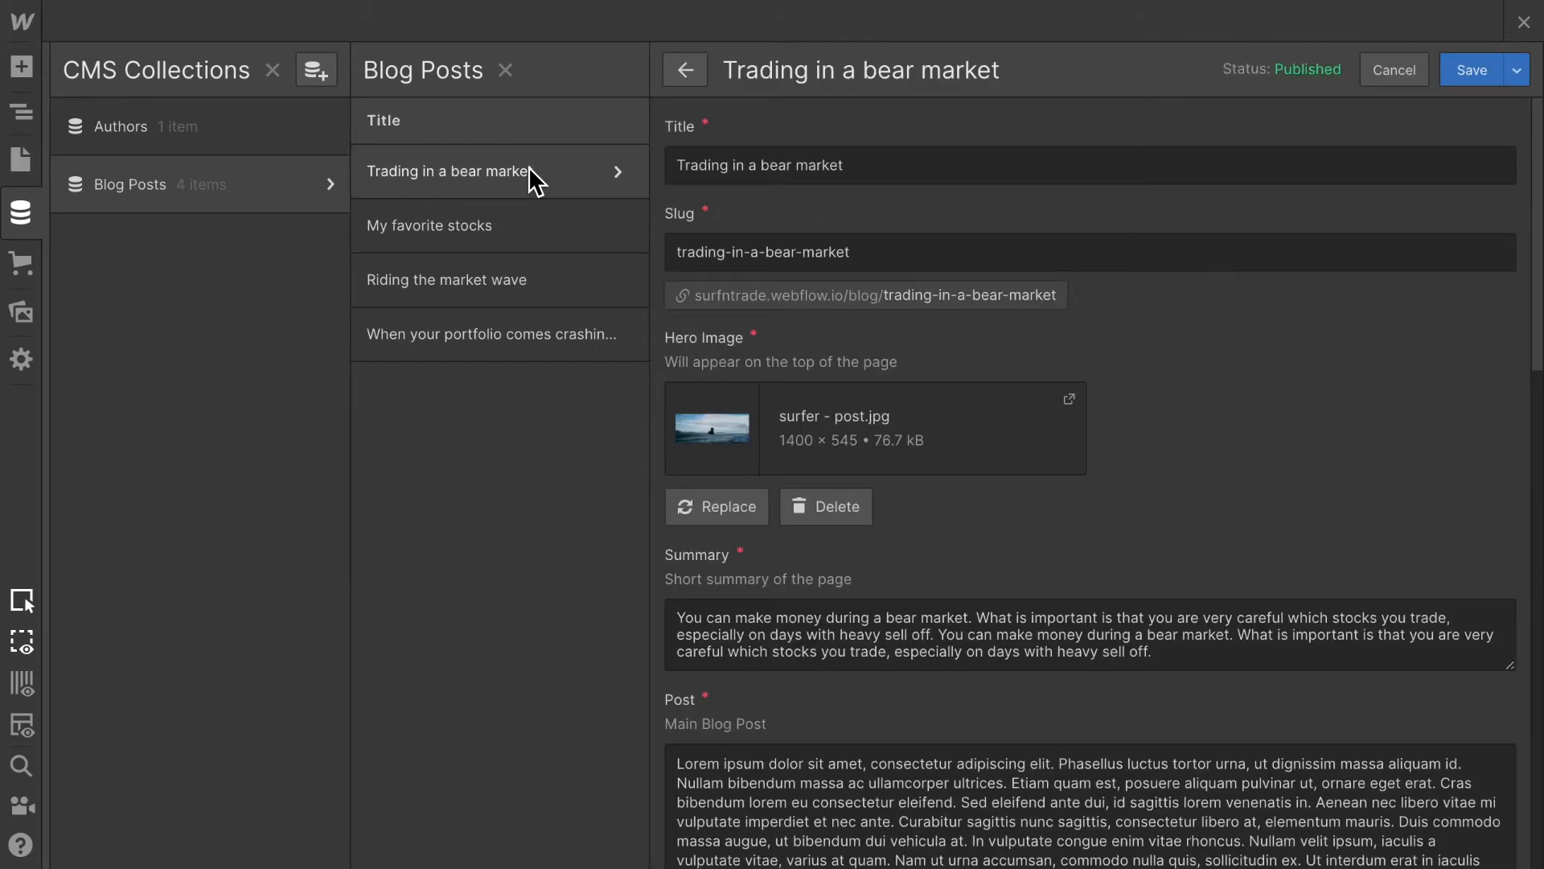
pyautogui.click(1526, 24)
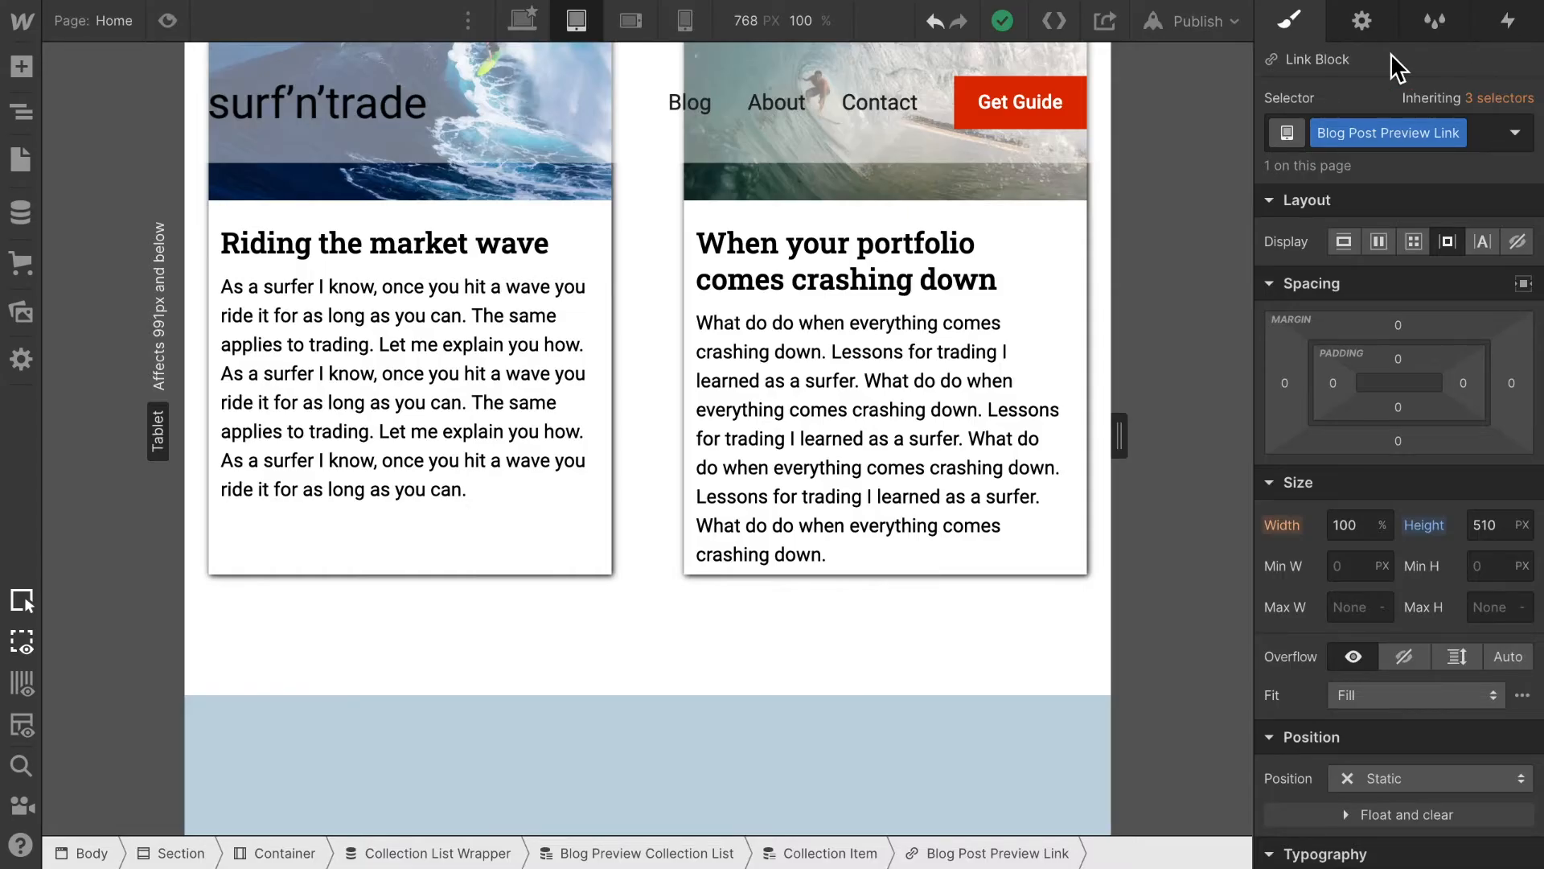
# - Publish the site to surfntrade.webflow.io and check the blog cards on the tablet breakpoint
pyautogui.click(1223, 28)
pyautogui.click(1179, 323)
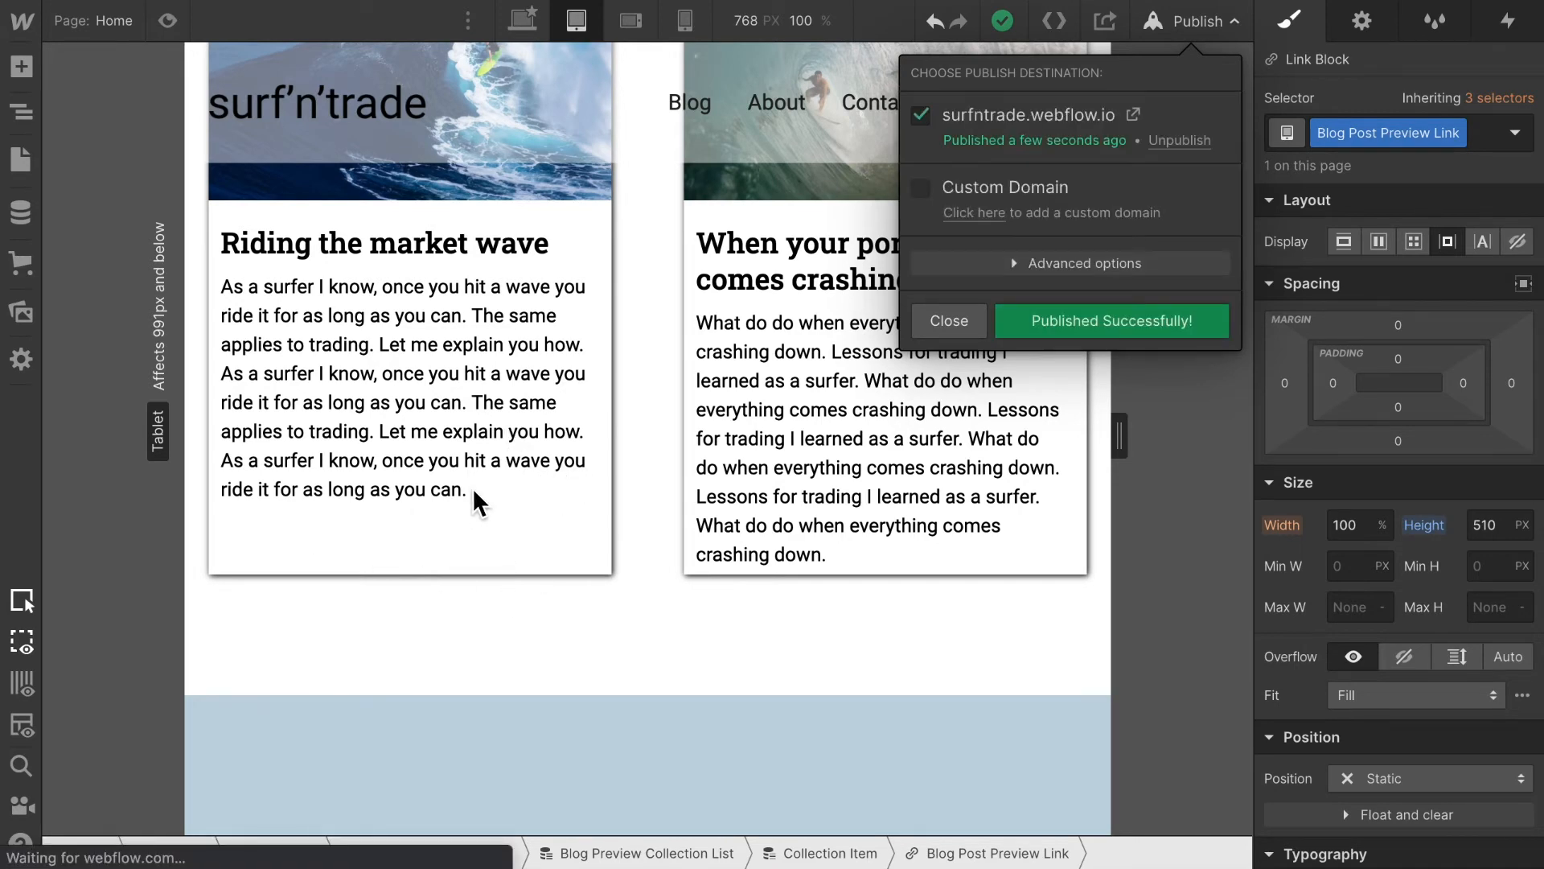
pyautogui.scroll(6, 569, 513)
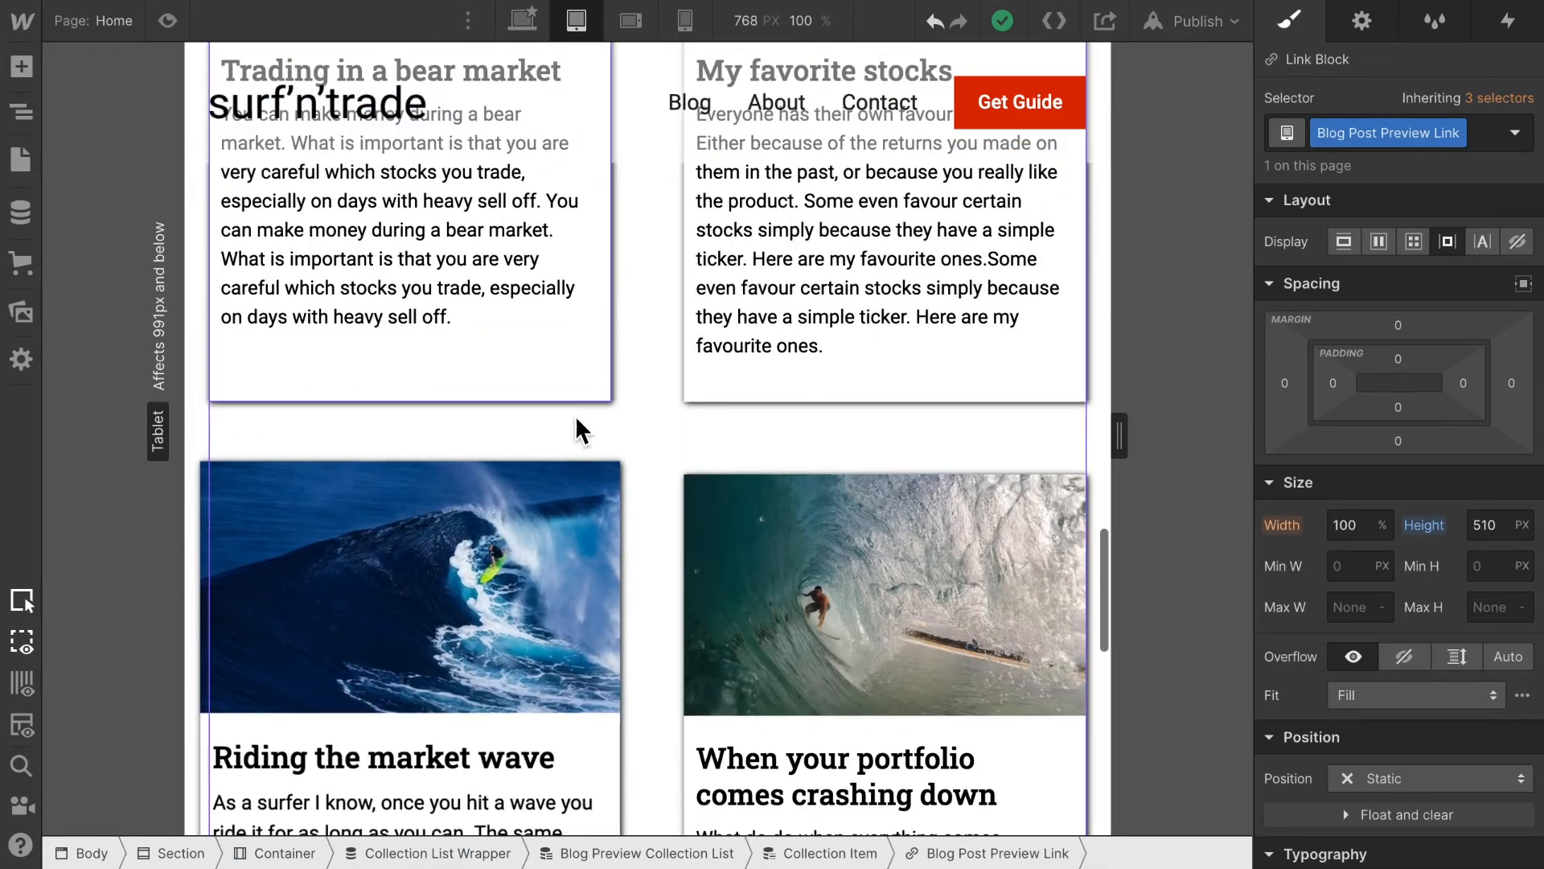
pyautogui.scroll(8, 991, 354)
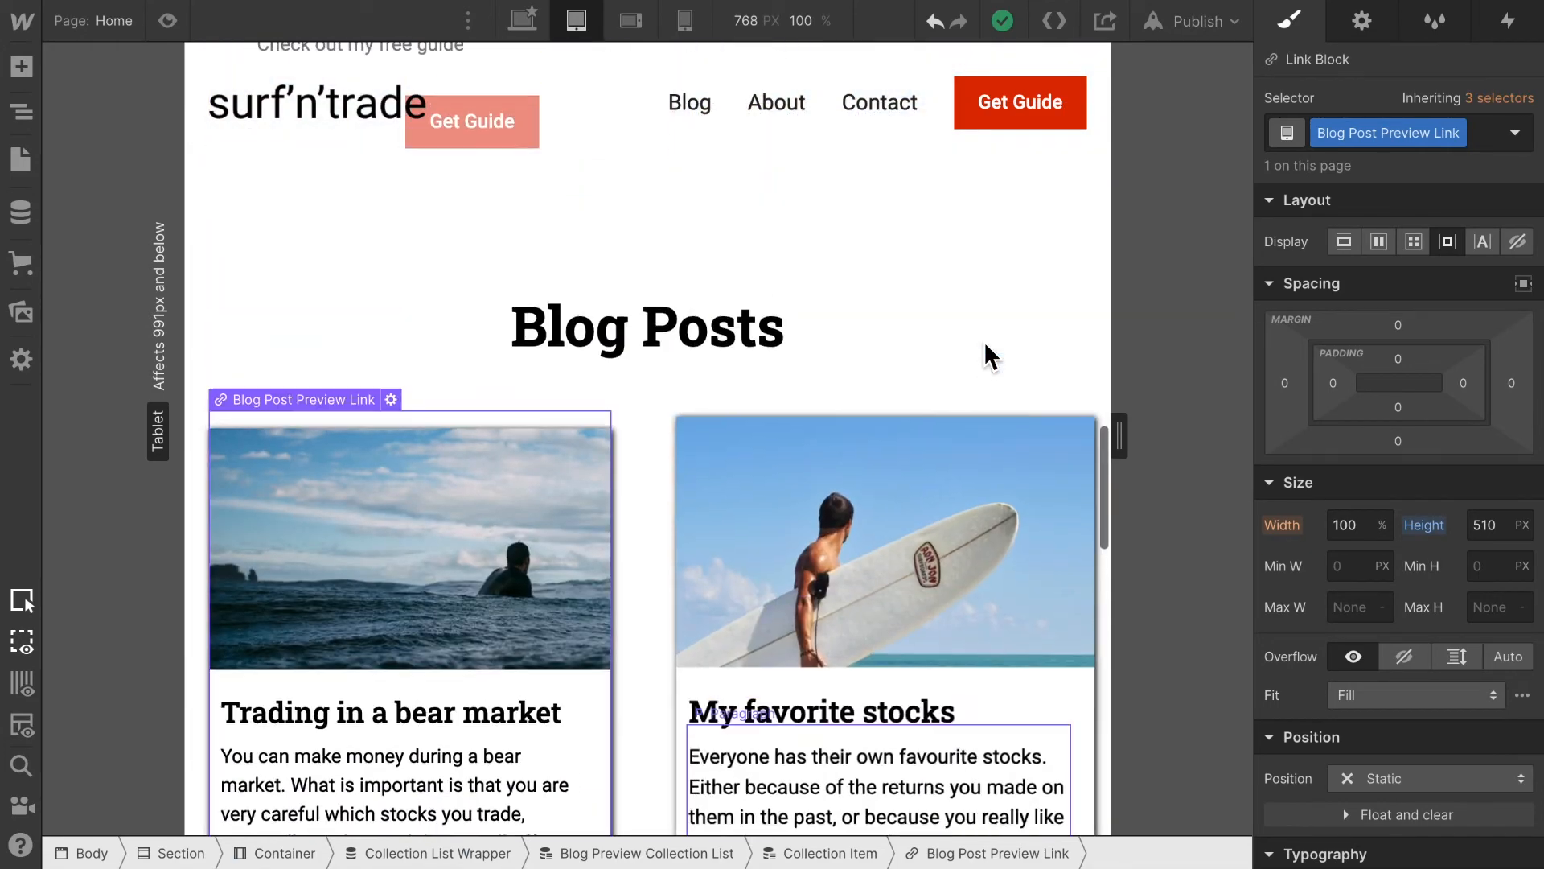
# - On the landscape mobile breakpoint, set the height of the Blog Post Preview Link cards to 450 px and check that the summaries fit
pyautogui.click(631, 20)
pyautogui.scroll(-10, 678, 437)
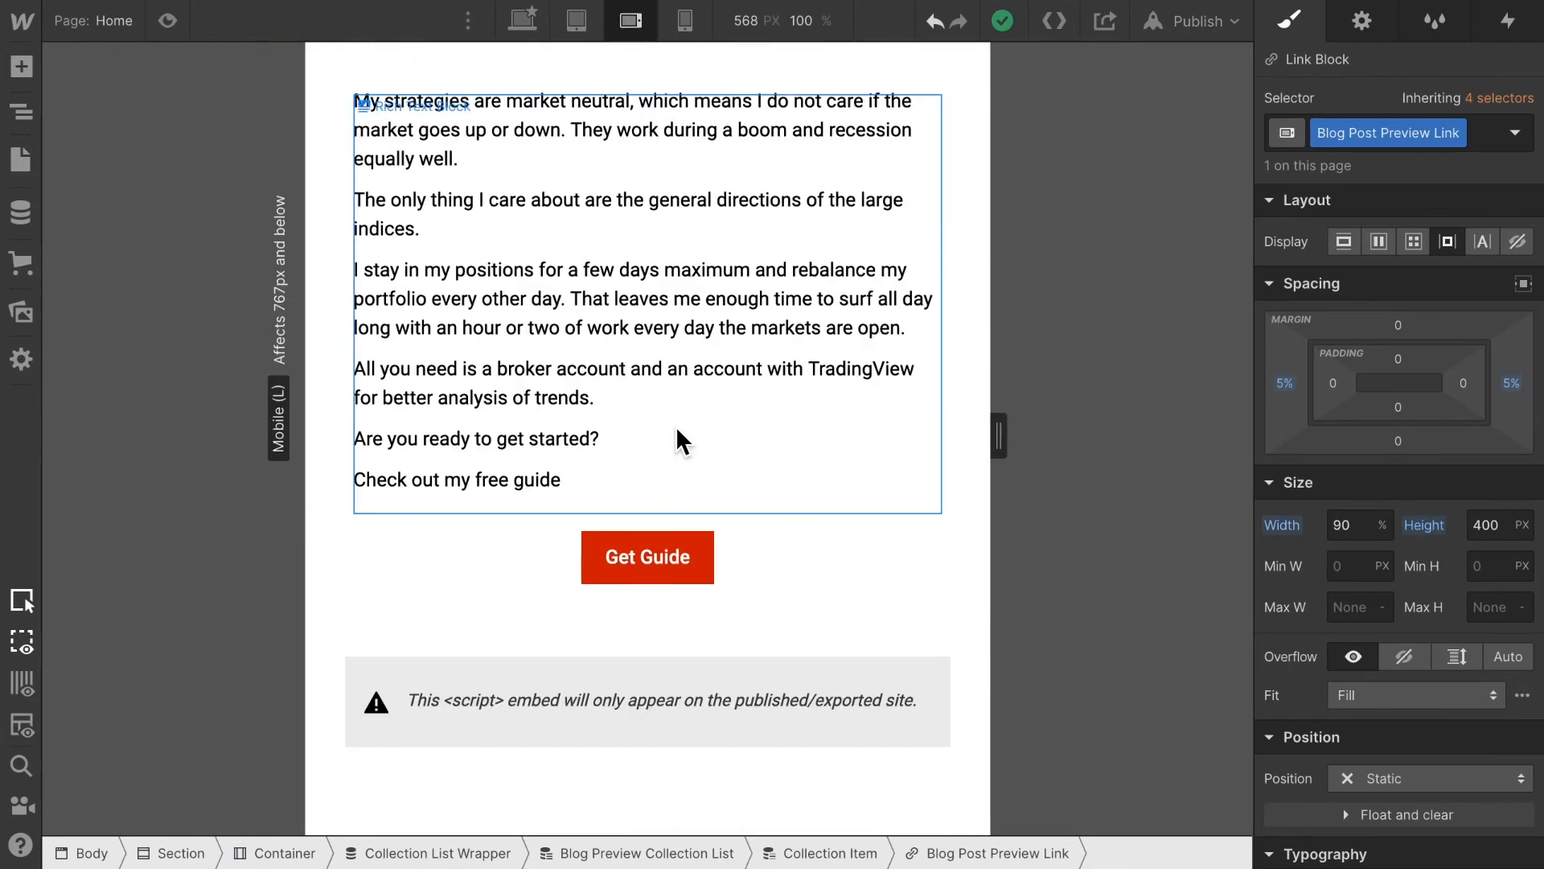
pyautogui.scroll(-16, 679, 441)
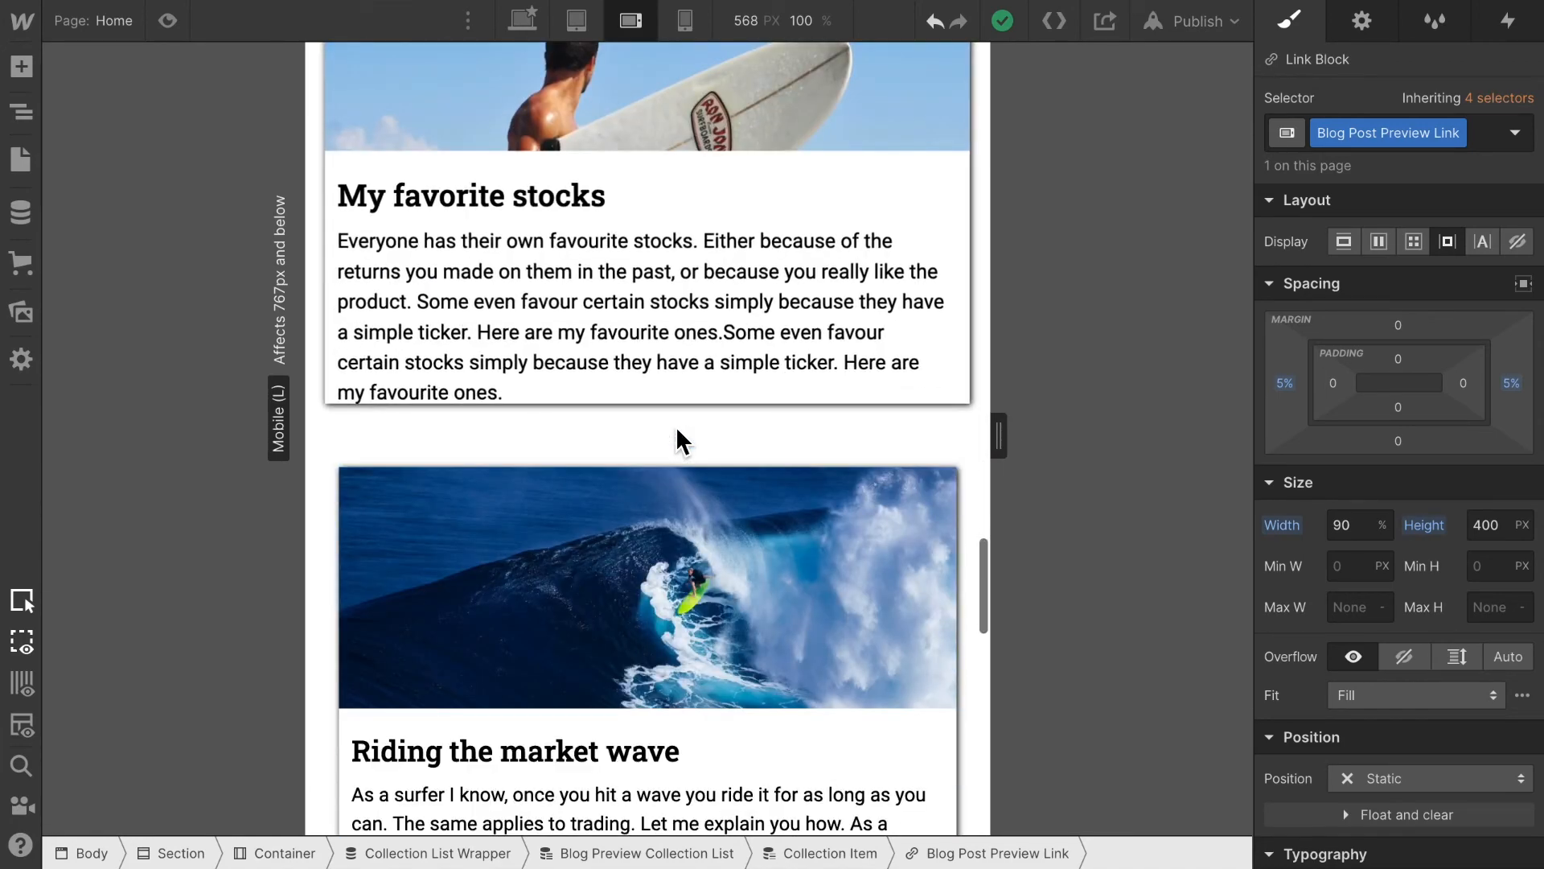
pyautogui.scroll(-1, 679, 441)
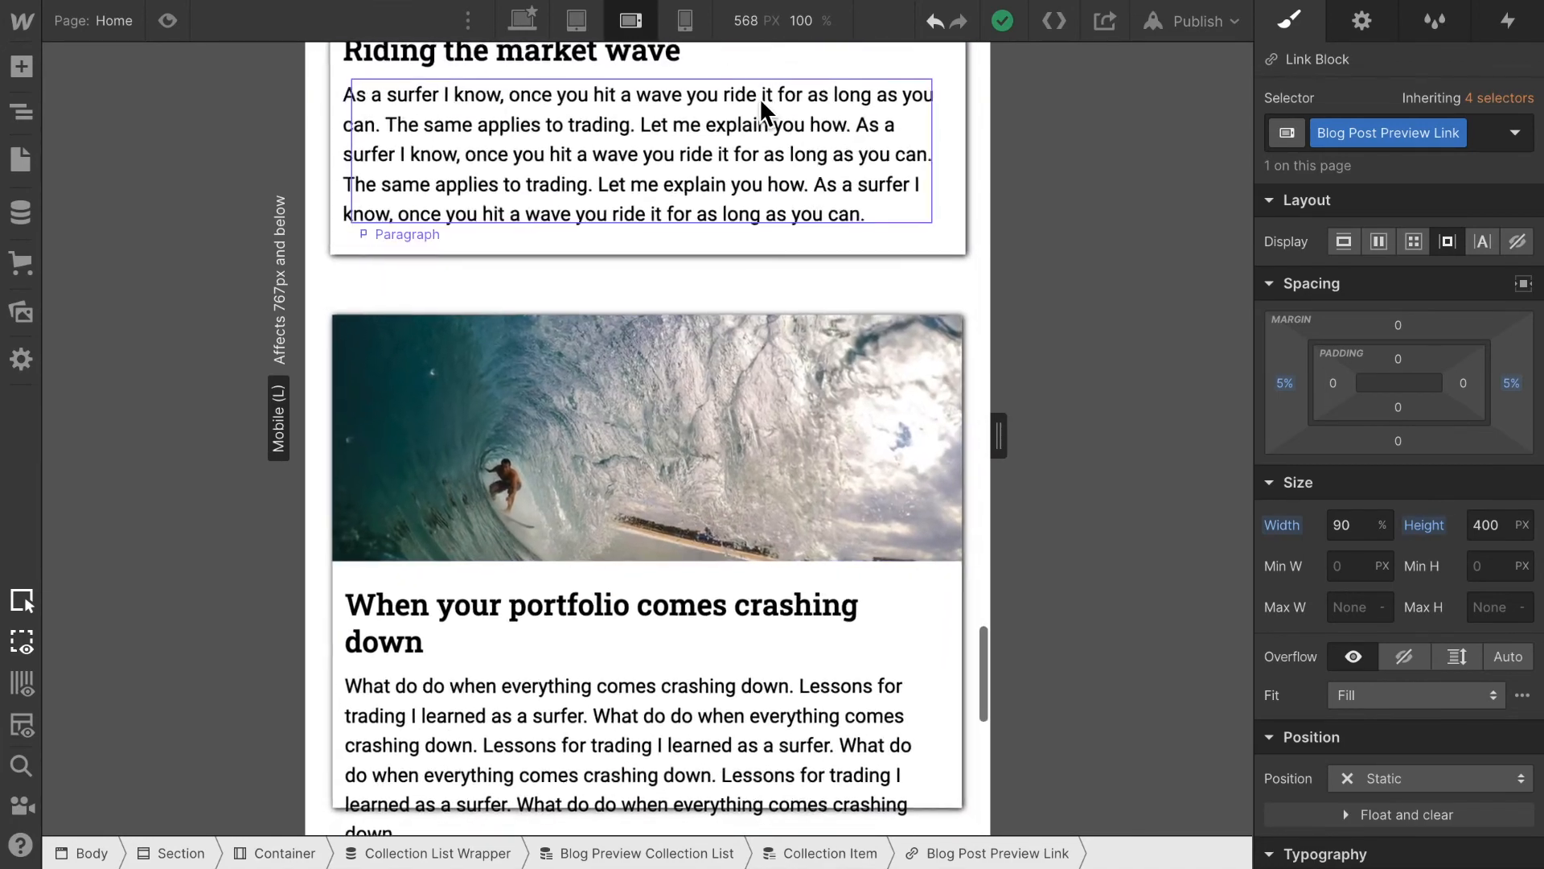
pyautogui.scroll(2, 763, 113)
pyautogui.scroll(-4, 763, 114)
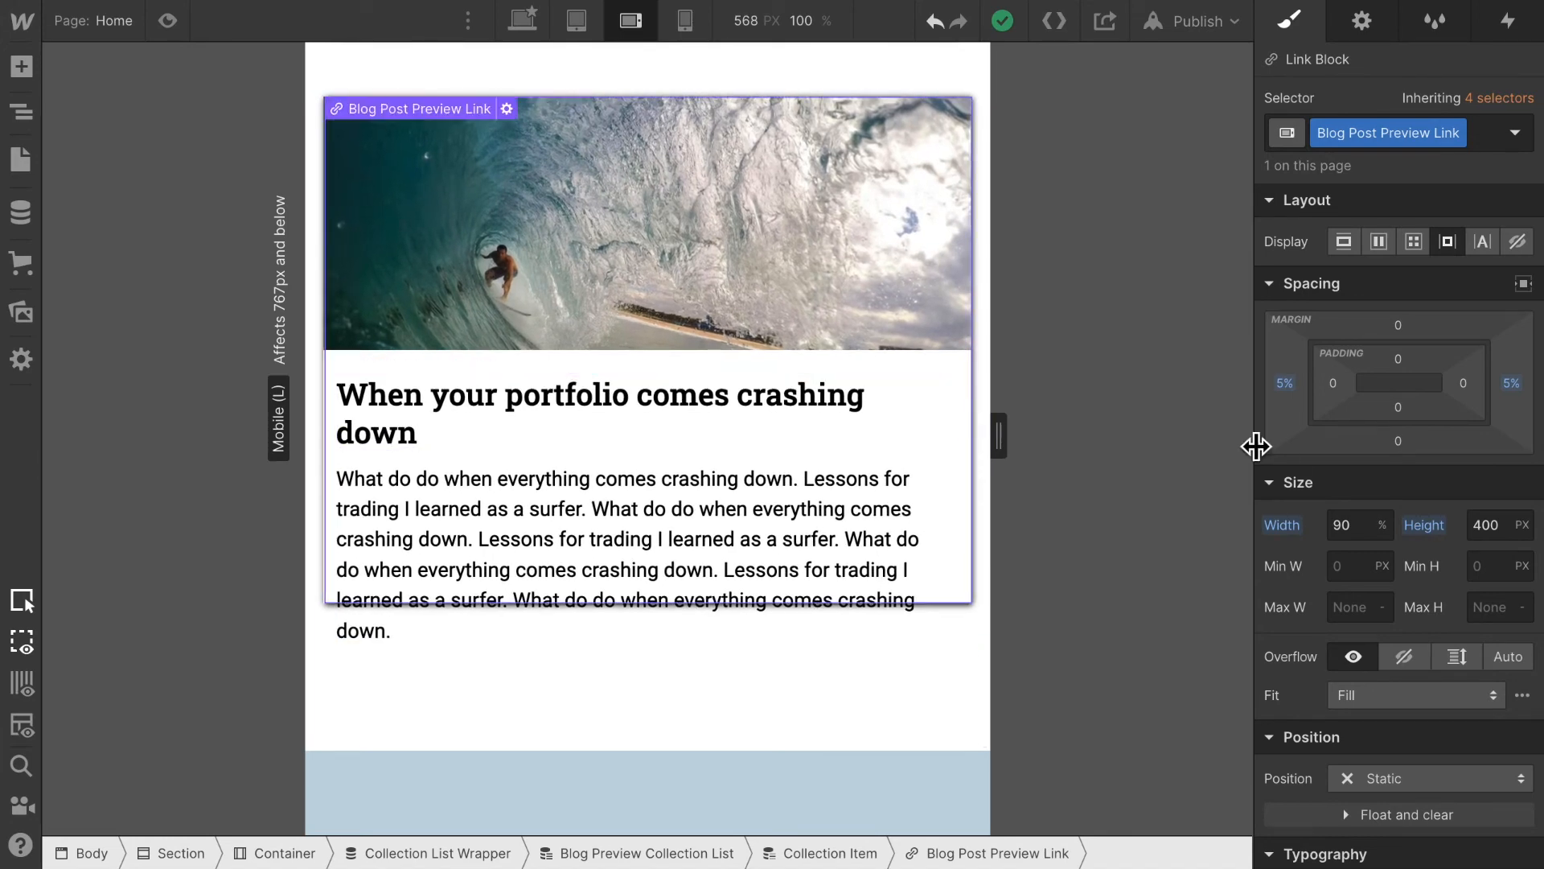
pyautogui.click(1484, 525)
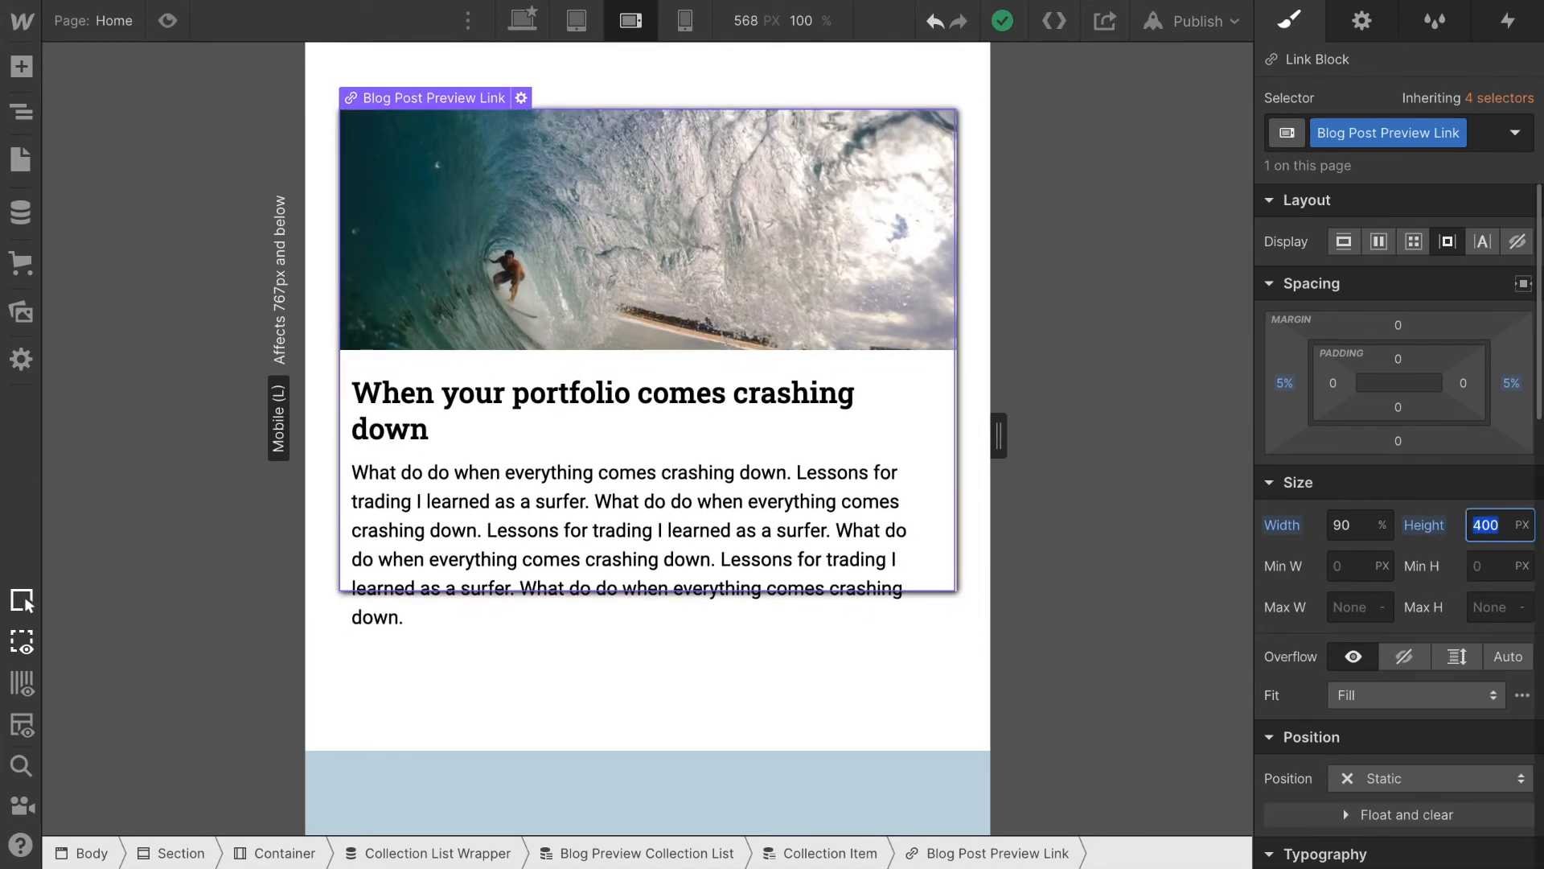
pyautogui.write('420')
pyautogui.press('Return')
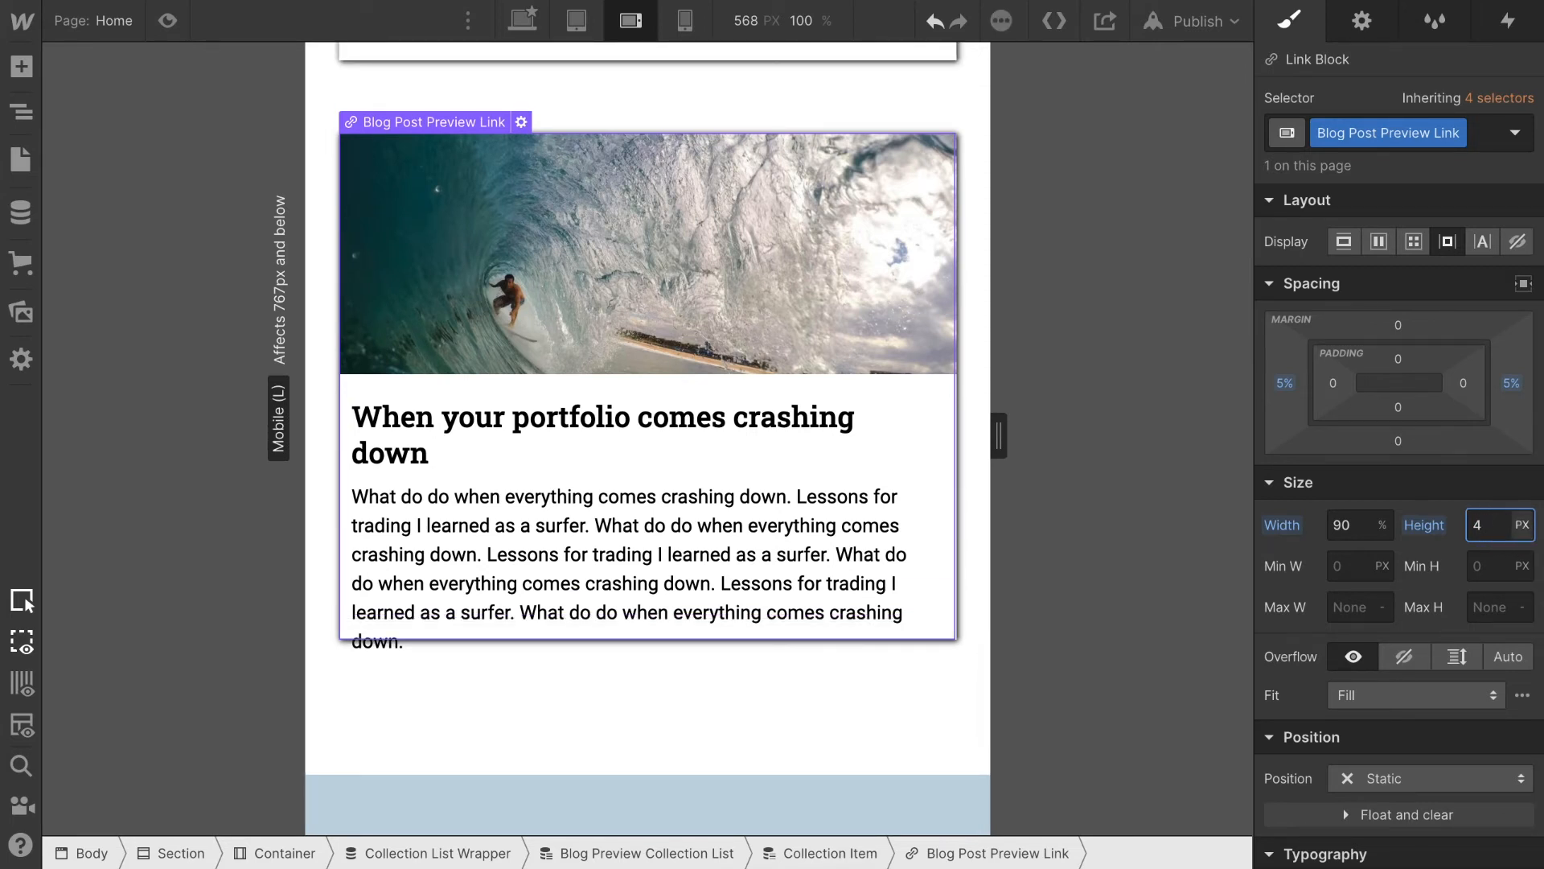
pyautogui.write('450')
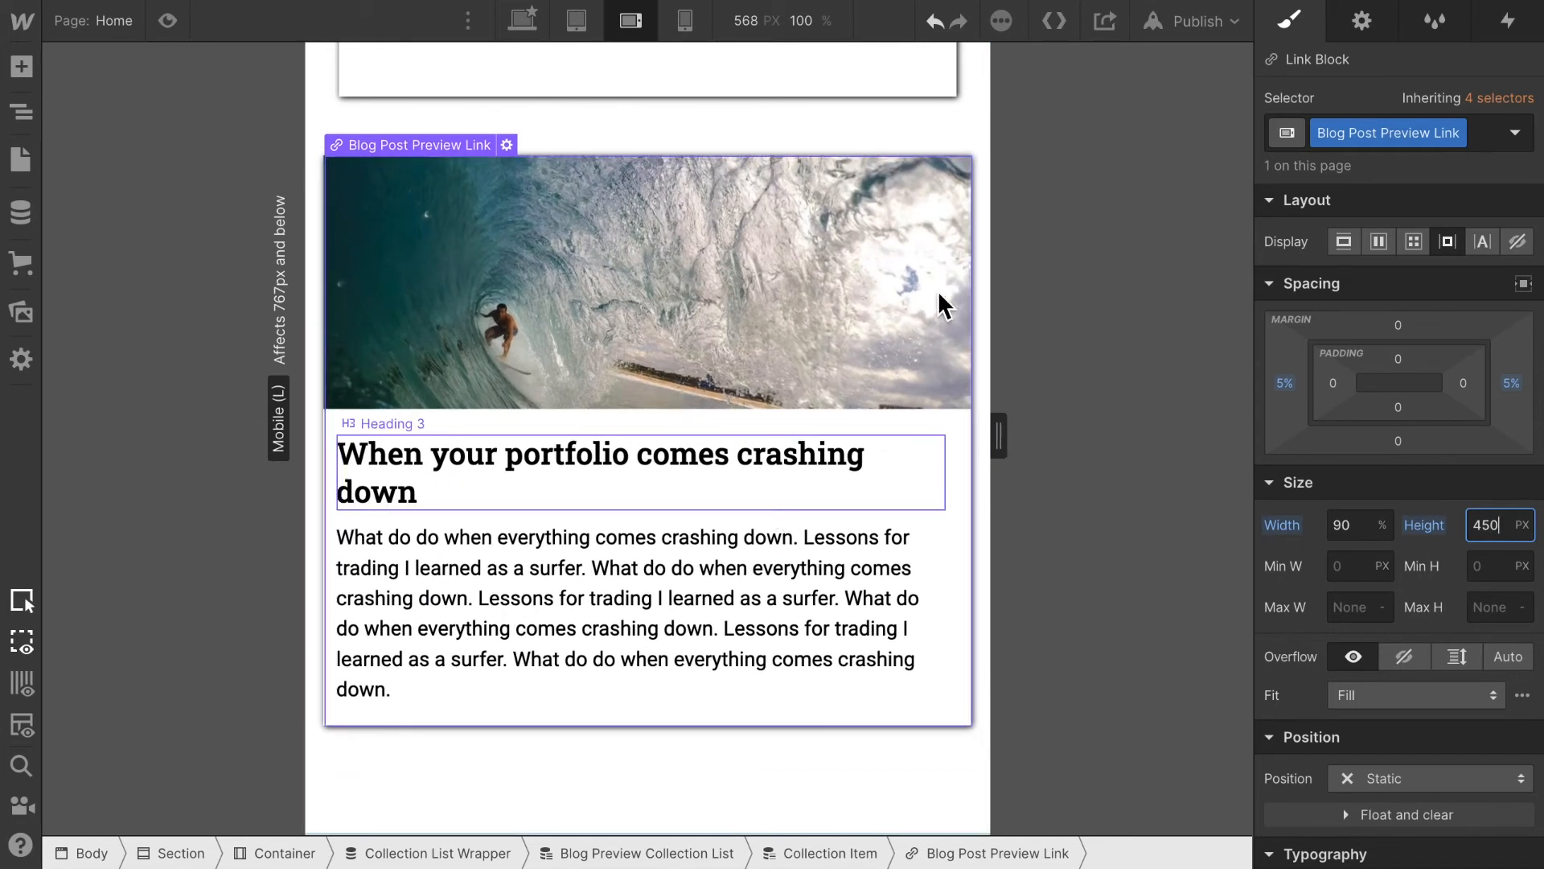
pyautogui.scroll(5, 856, 302)
pyautogui.scroll(5, 855, 302)
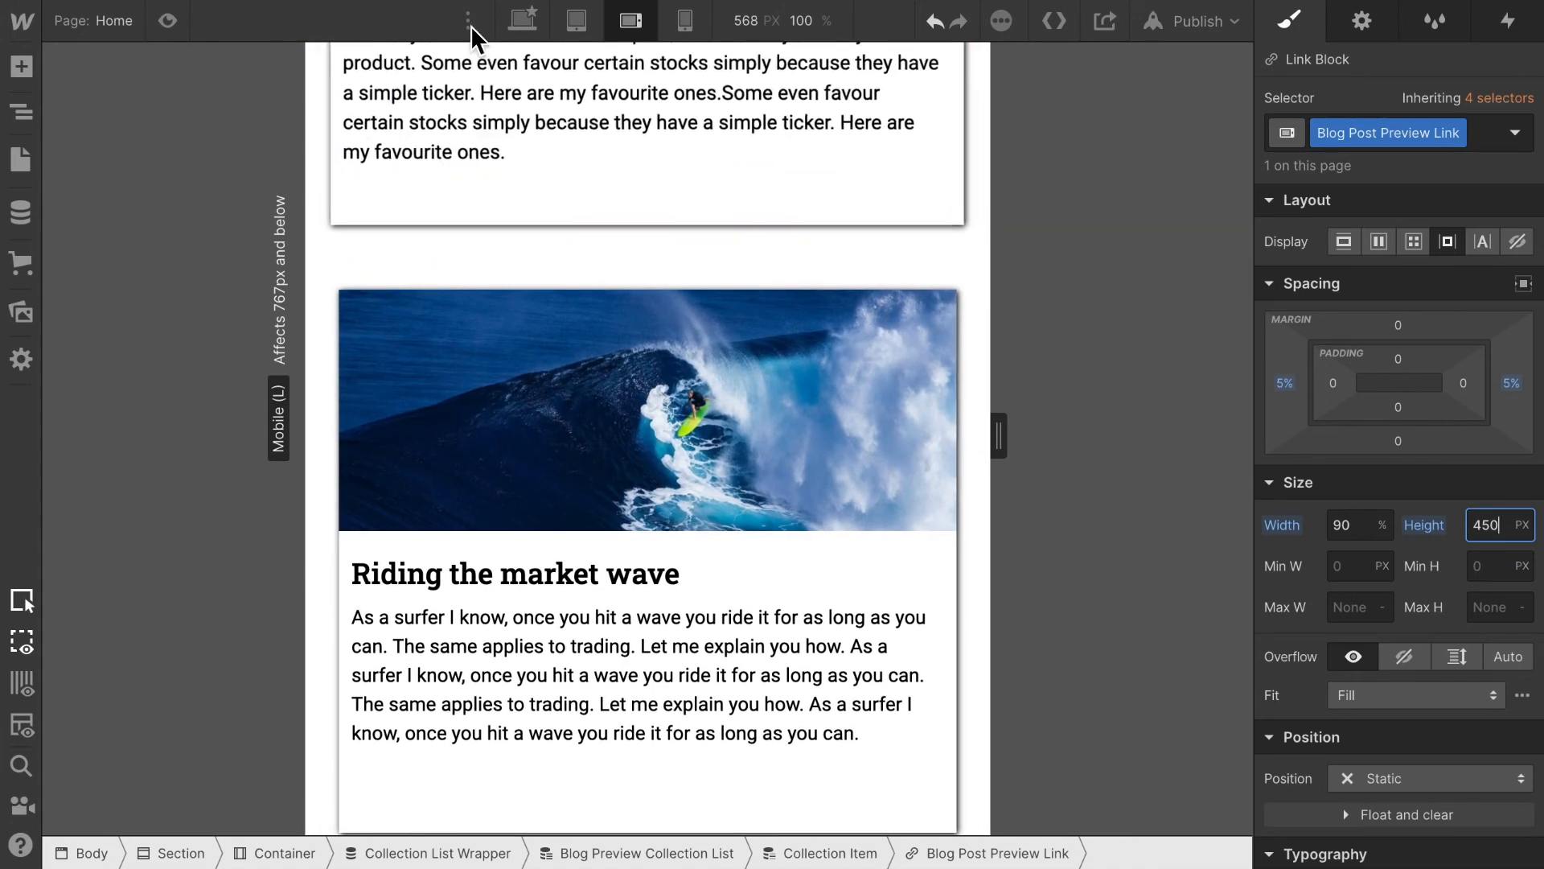
# - On the portrait mobile breakpoint, set the height of the Blog Post Preview Link cards to 550 px and check the cards
pyautogui.click(683, 20)
pyautogui.scroll(-9, 685, 477)
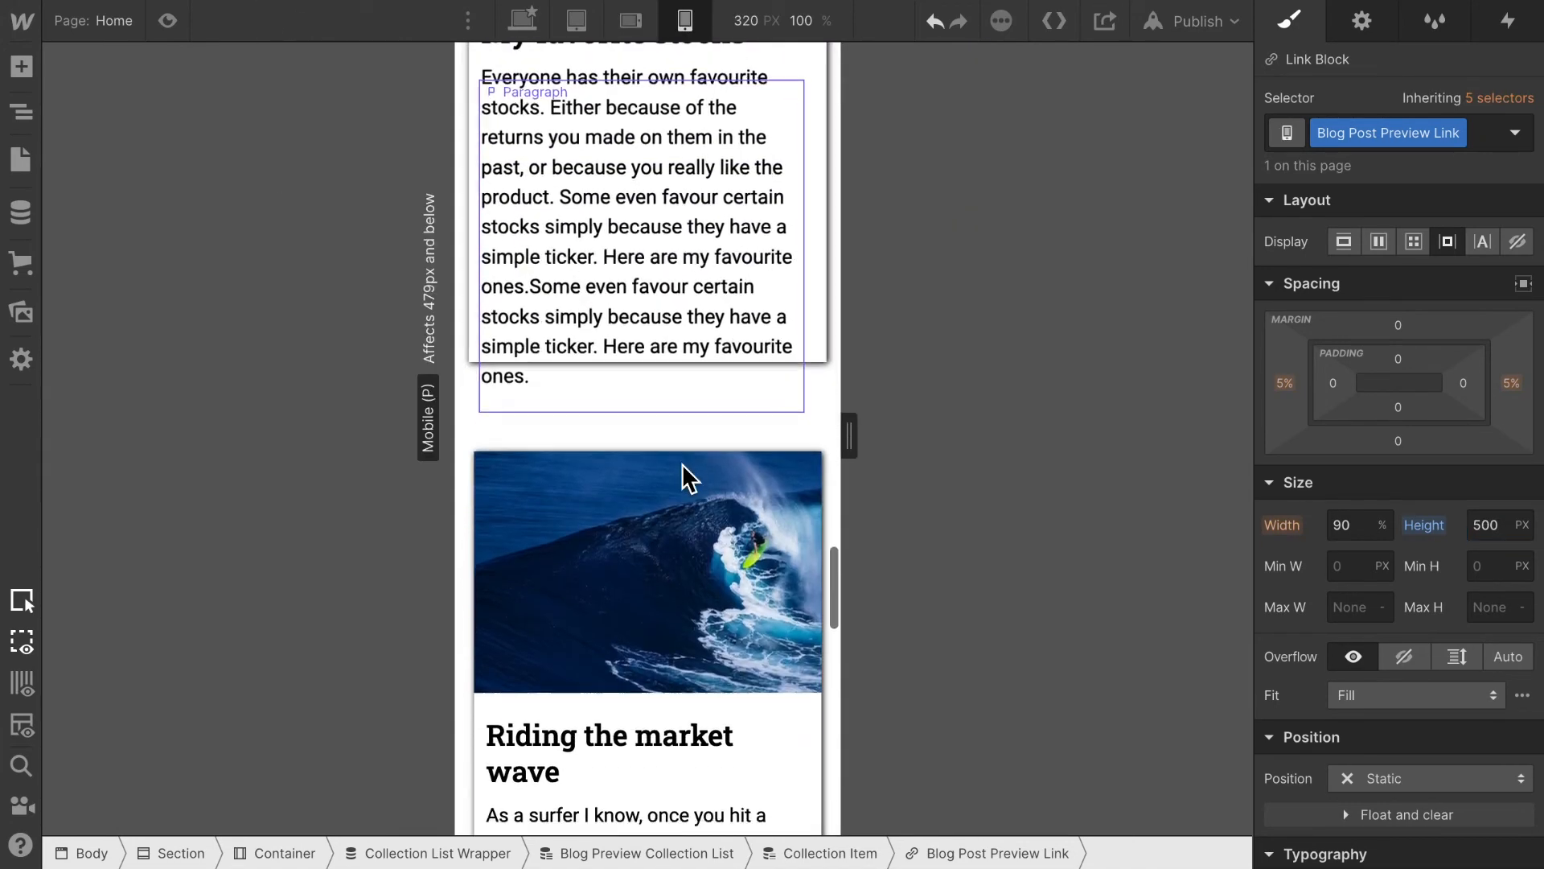
pyautogui.scroll(10, 810, 321)
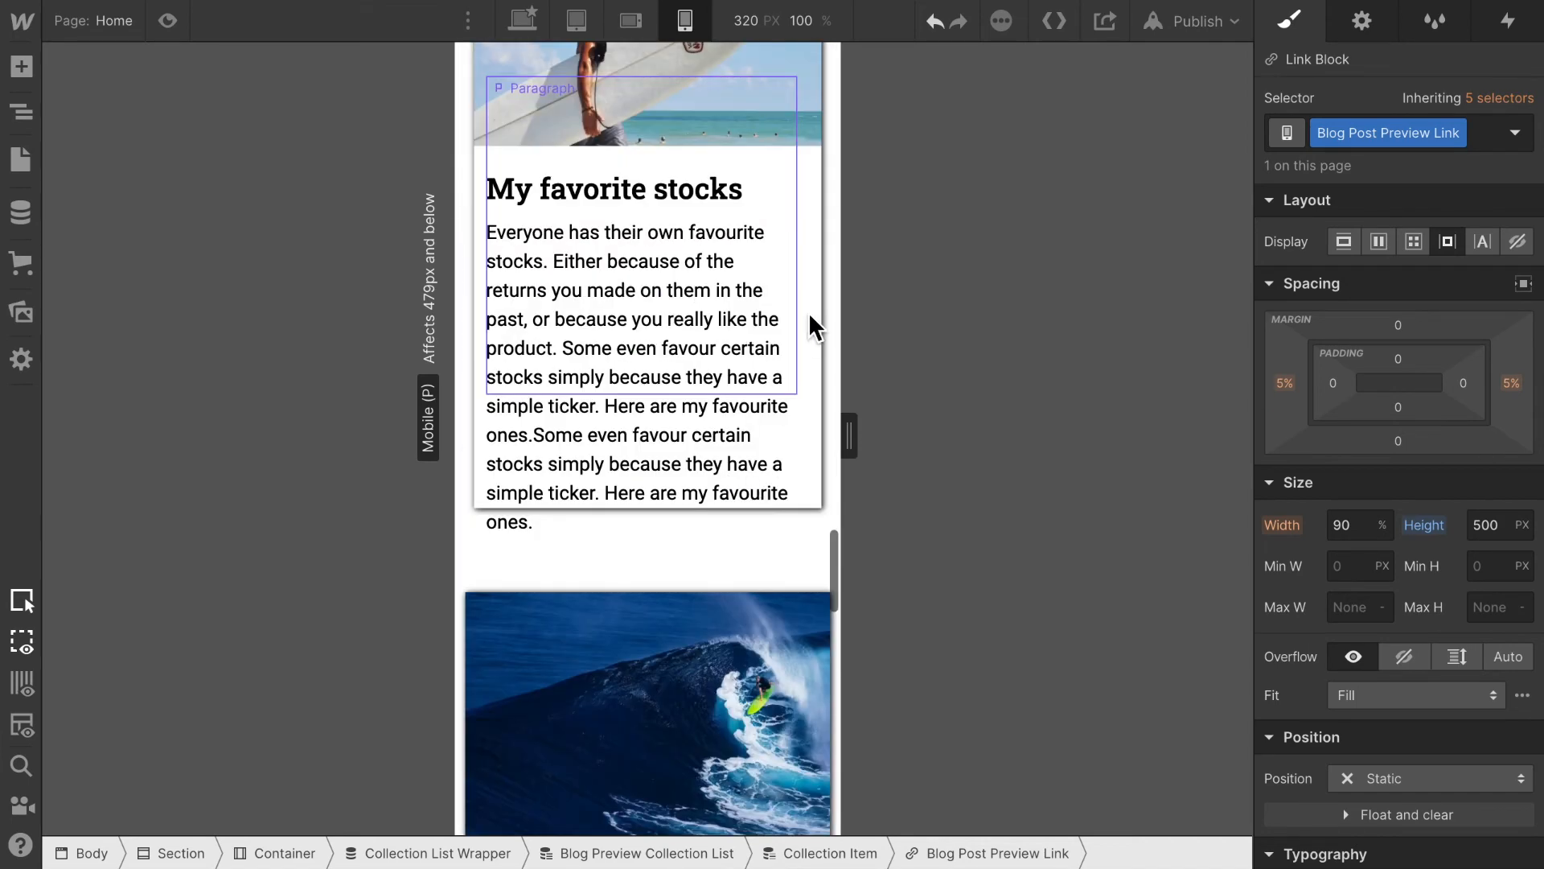
pyautogui.scroll(-6, 808, 281)
pyautogui.scroll(-20, 809, 282)
pyautogui.scroll(12, 808, 282)
pyautogui.scroll(-1, 809, 282)
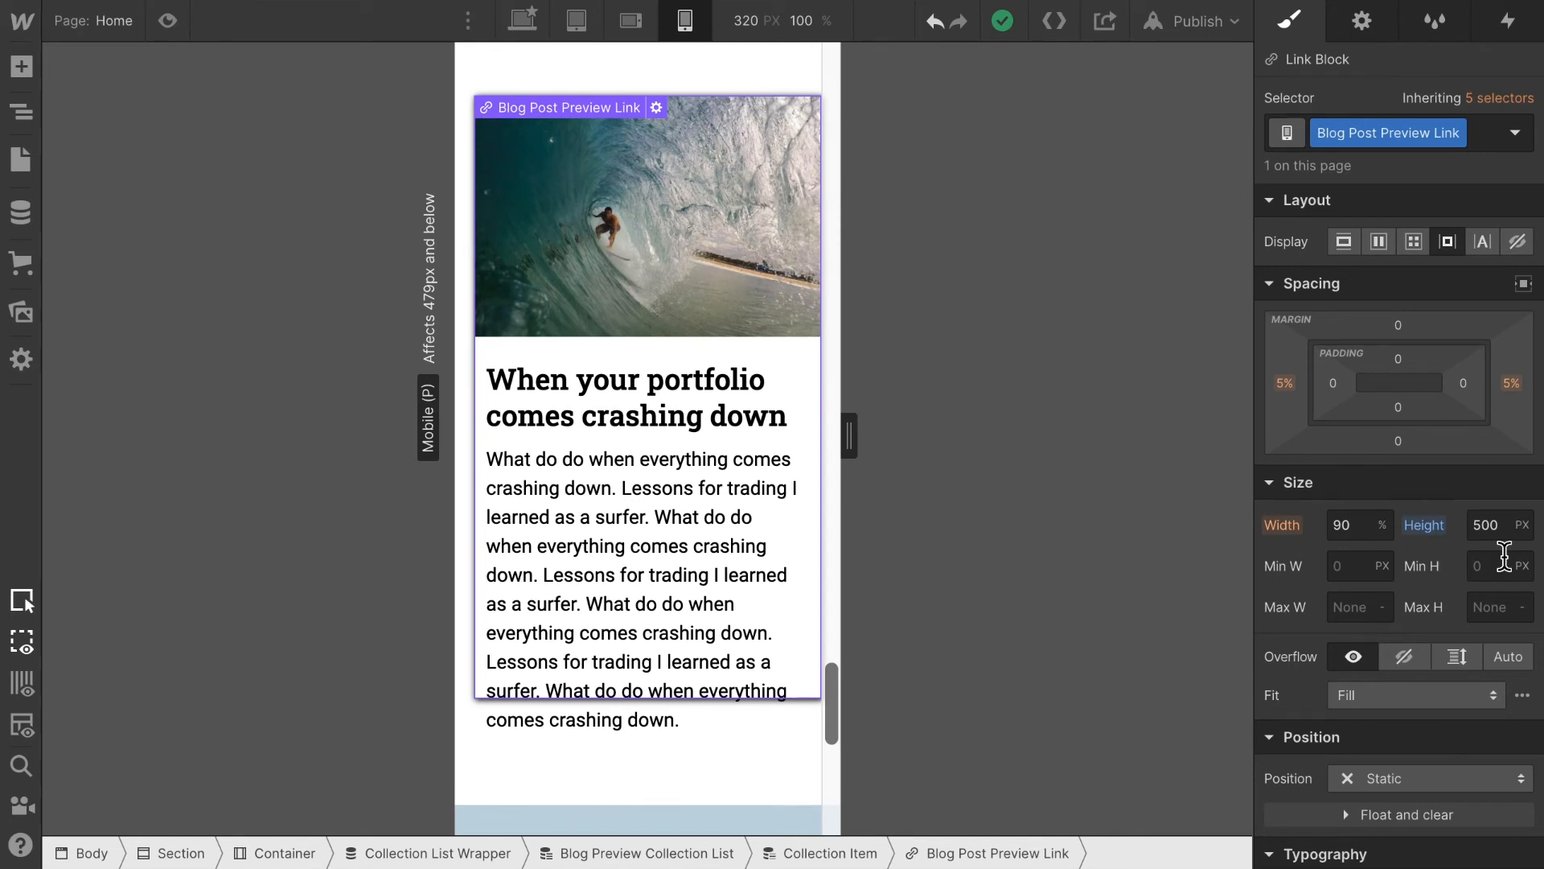
pyautogui.click(1492, 526)
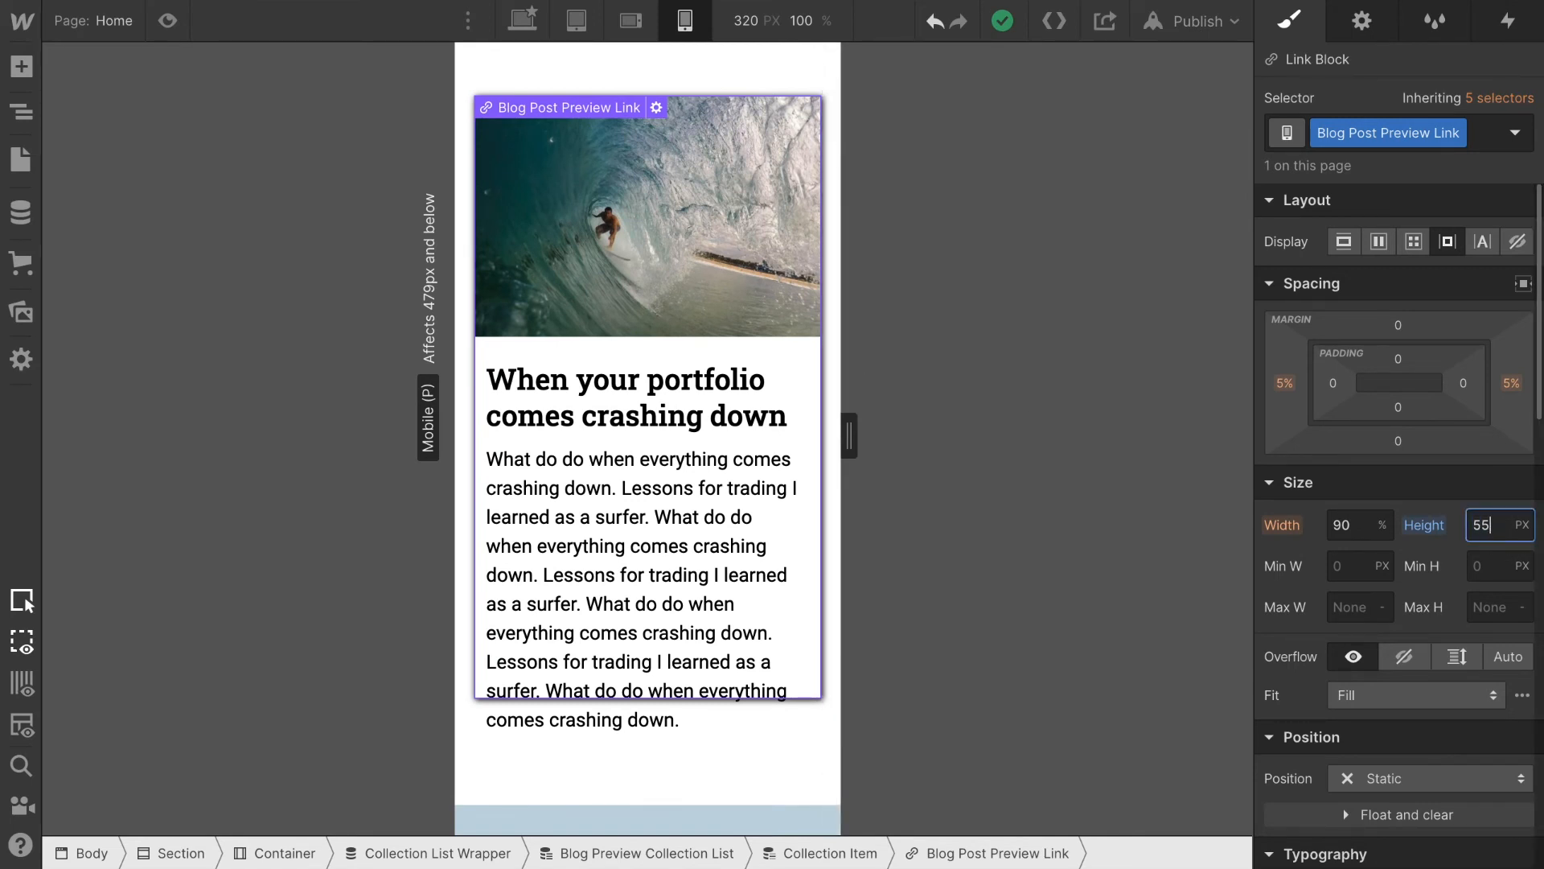
pyautogui.write('550')
pyautogui.press('Return')
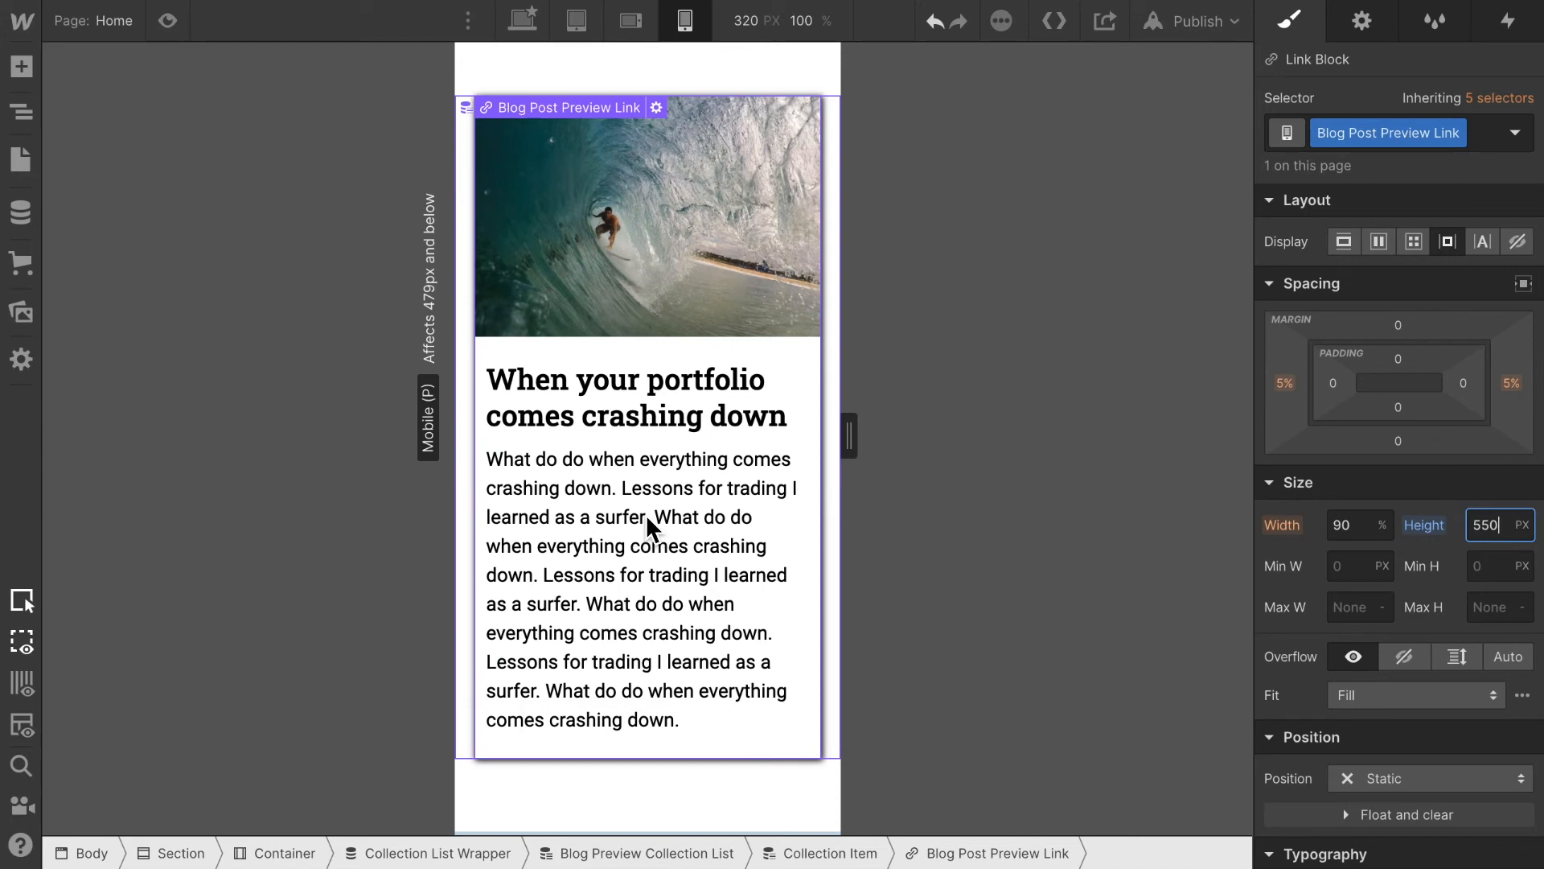
pyautogui.scroll(2, 649, 526)
pyautogui.scroll(10, 650, 526)
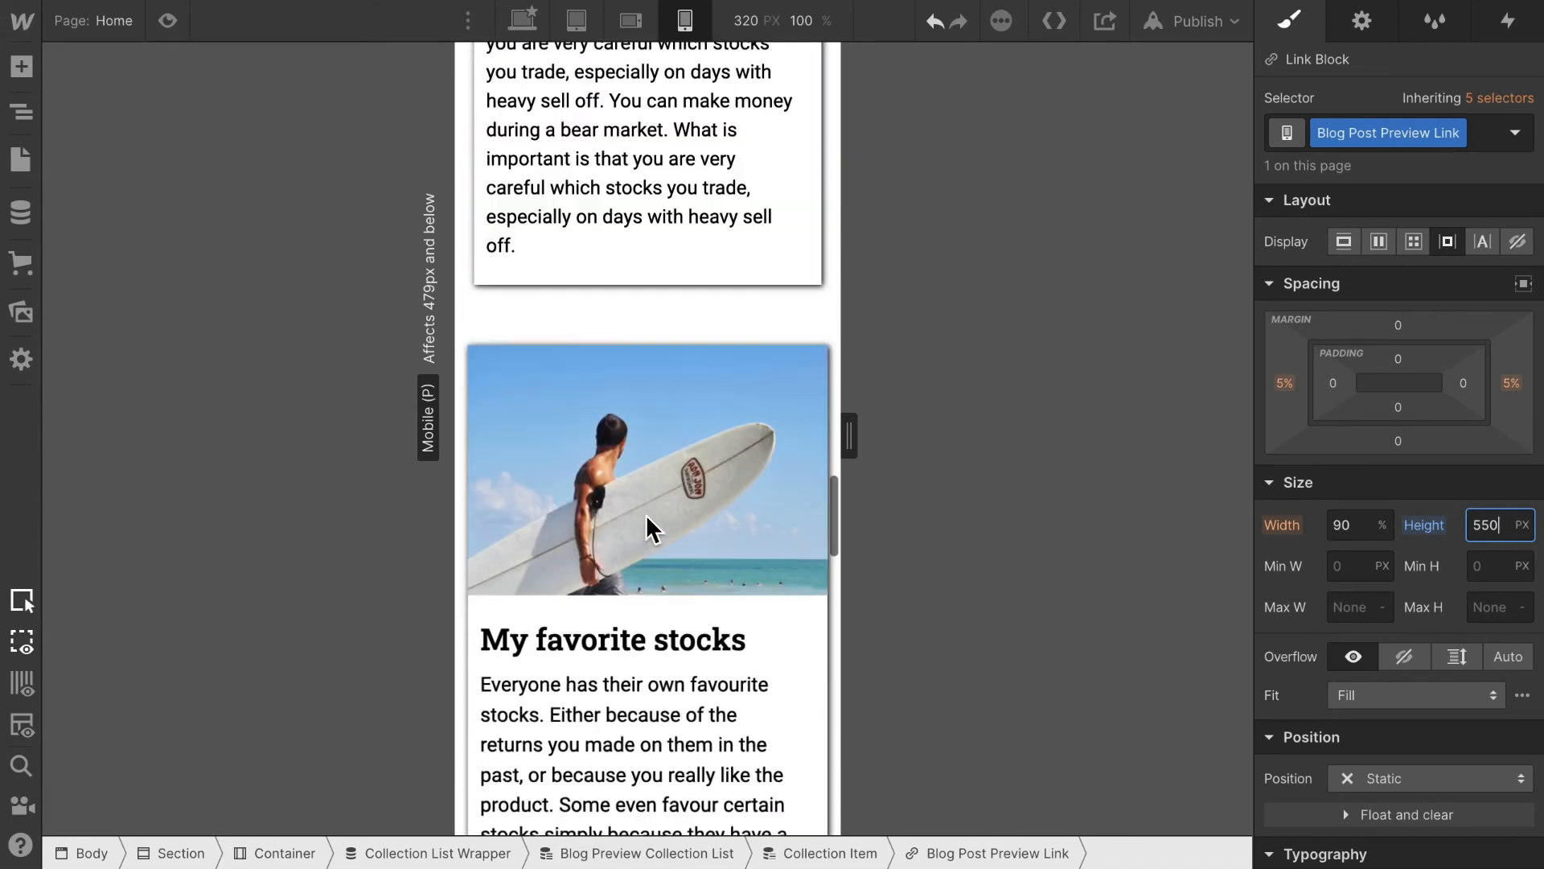
# - Publish the site to surfntrade.webflow.io and open its Blog page in the browser's iPhone 6/7/8 preview
pyautogui.click(1200, 24)
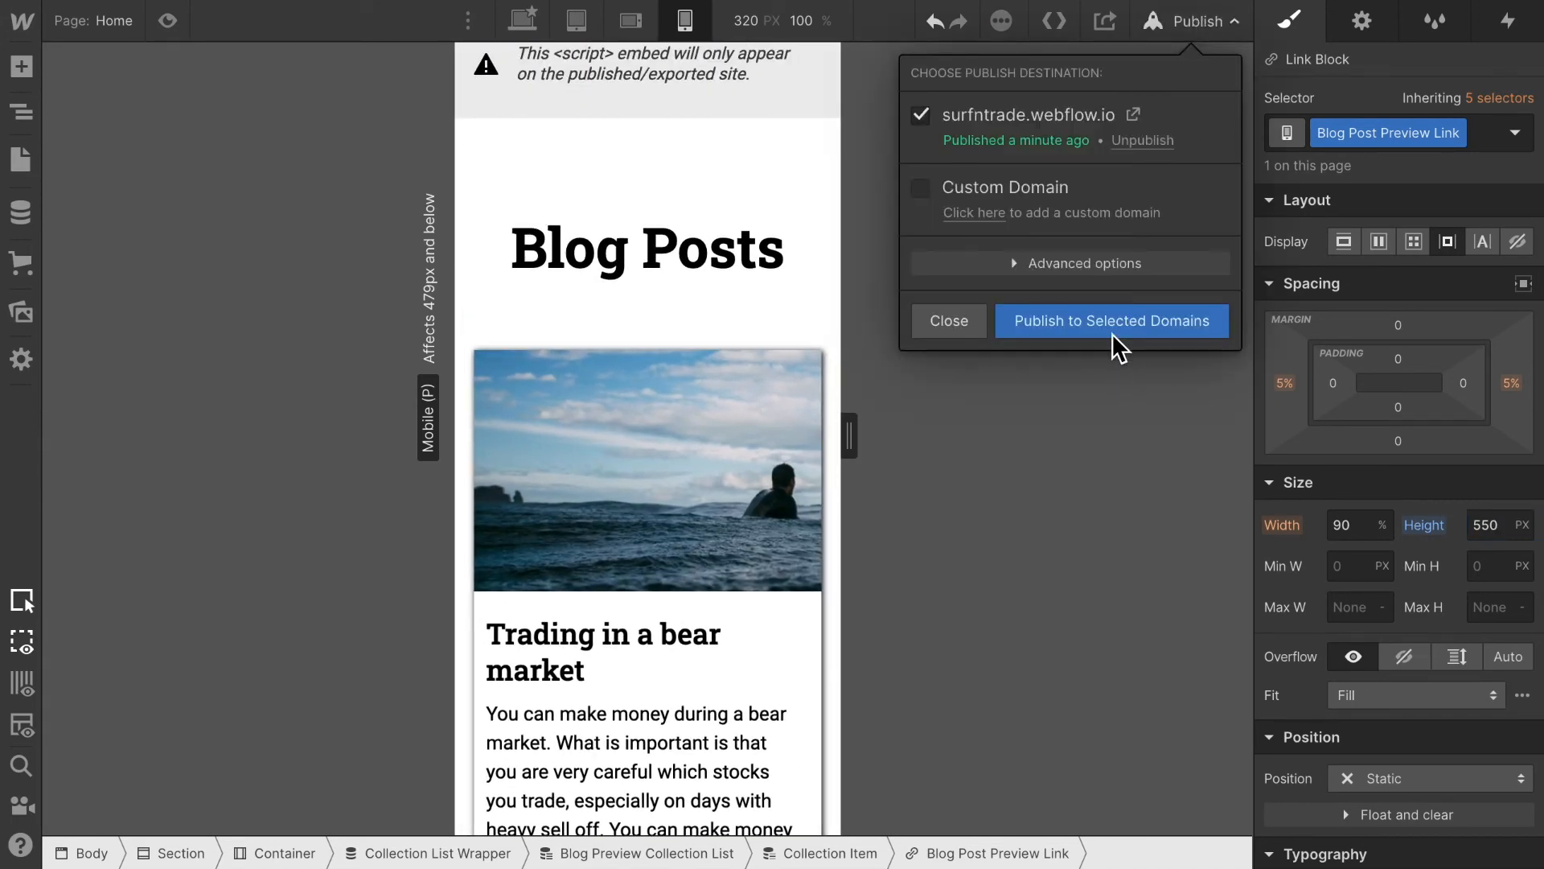
pyautogui.click(1113, 331)
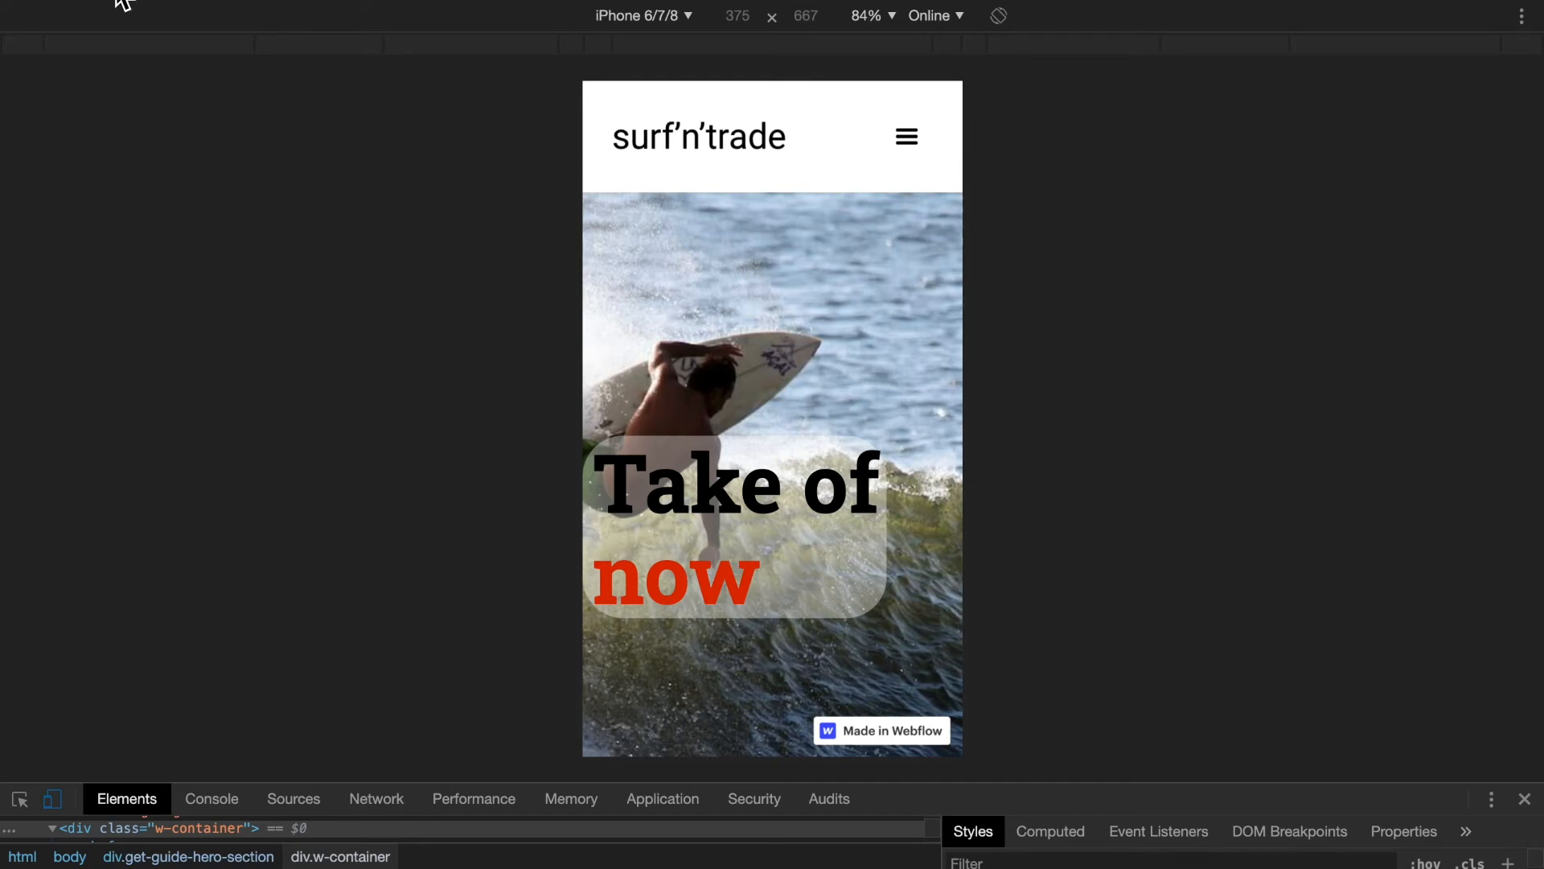
pyautogui.click(921, 146)
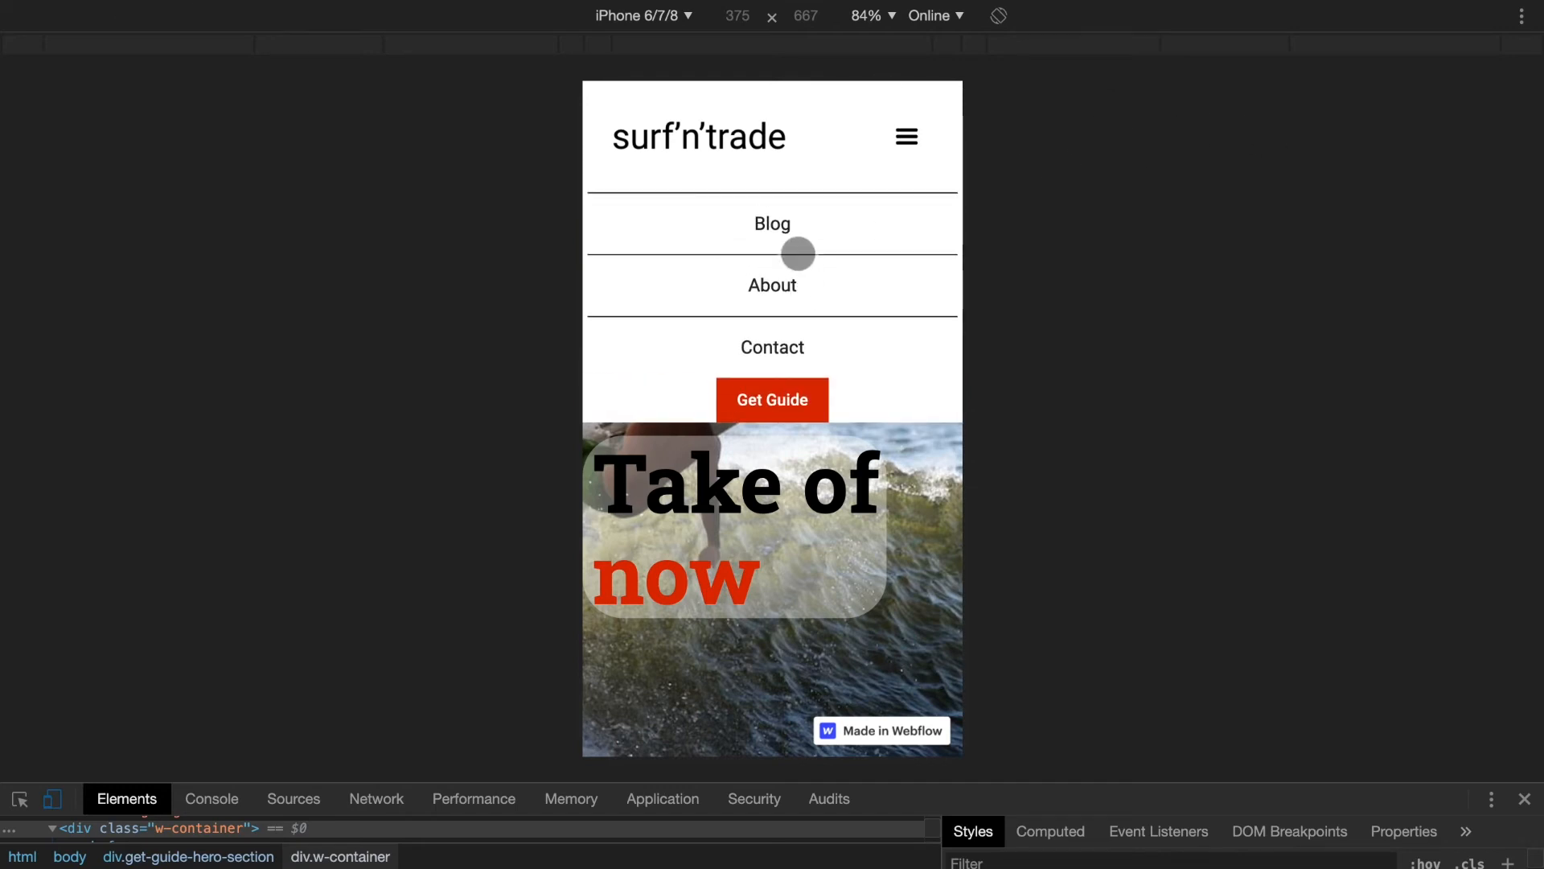
pyautogui.click(782, 233)
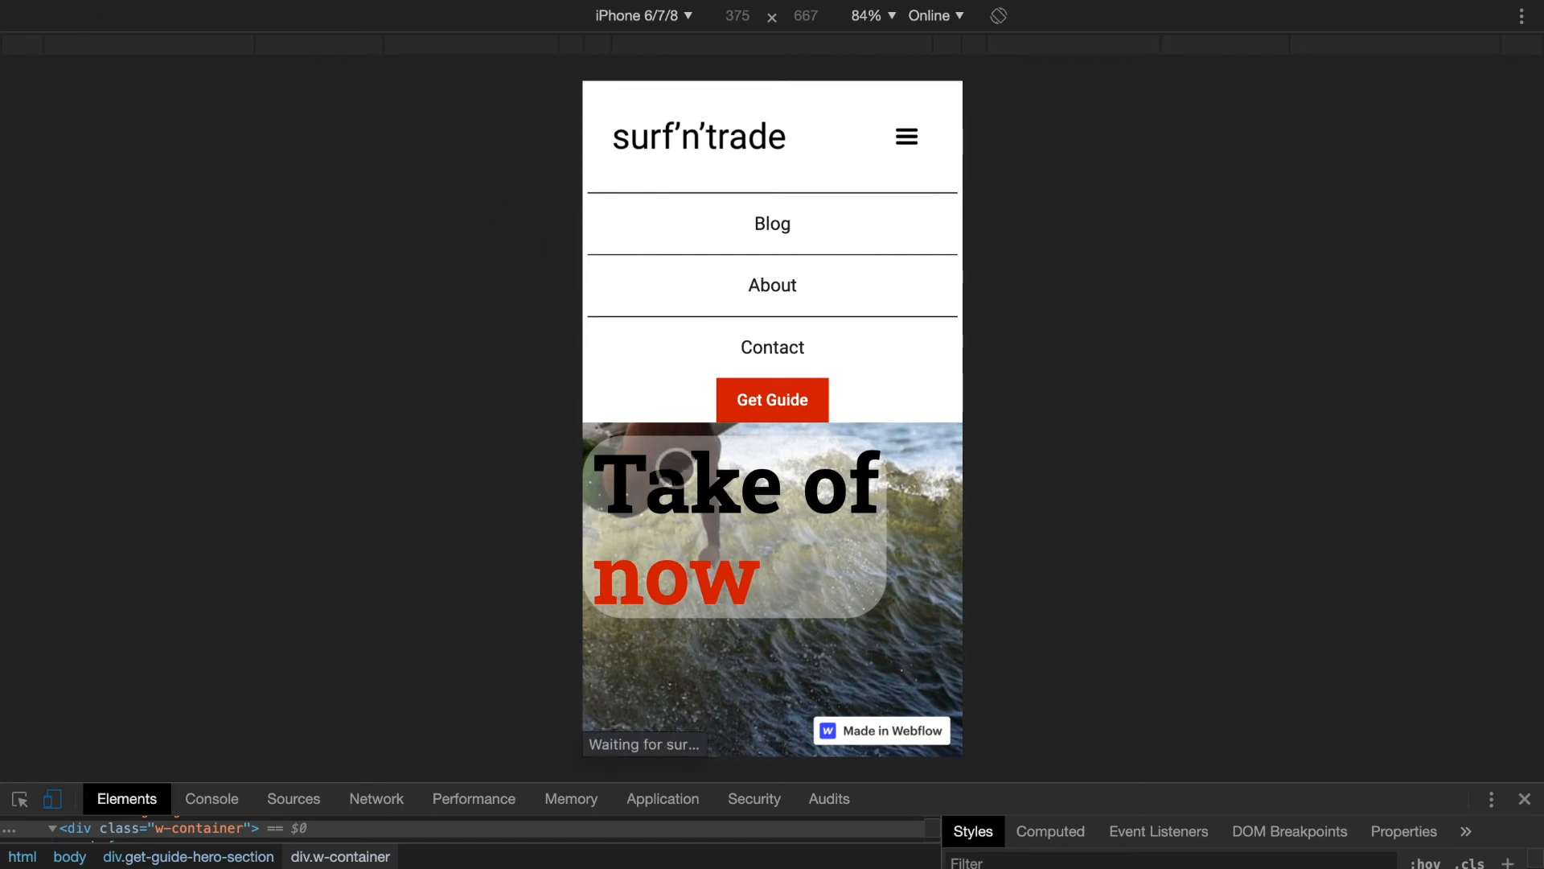
# - Reload the published Blog page and examine whether the summaries and publish dates fit inside the Recent Blog Posts cards
pyautogui.scroll(-15, 940, 551)
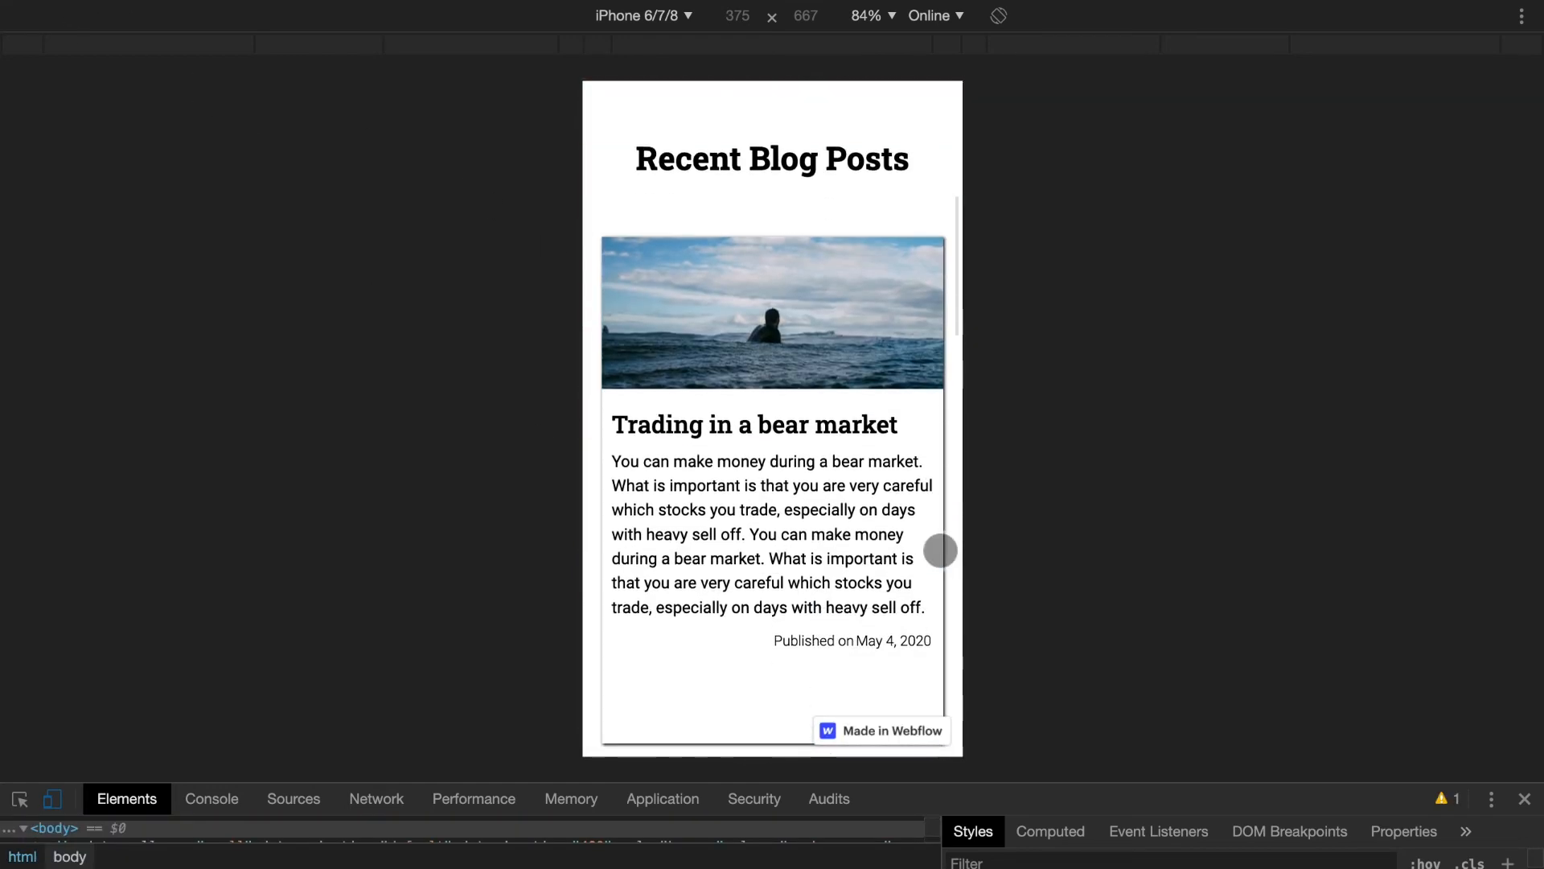
pyautogui.scroll(-7, 940, 551)
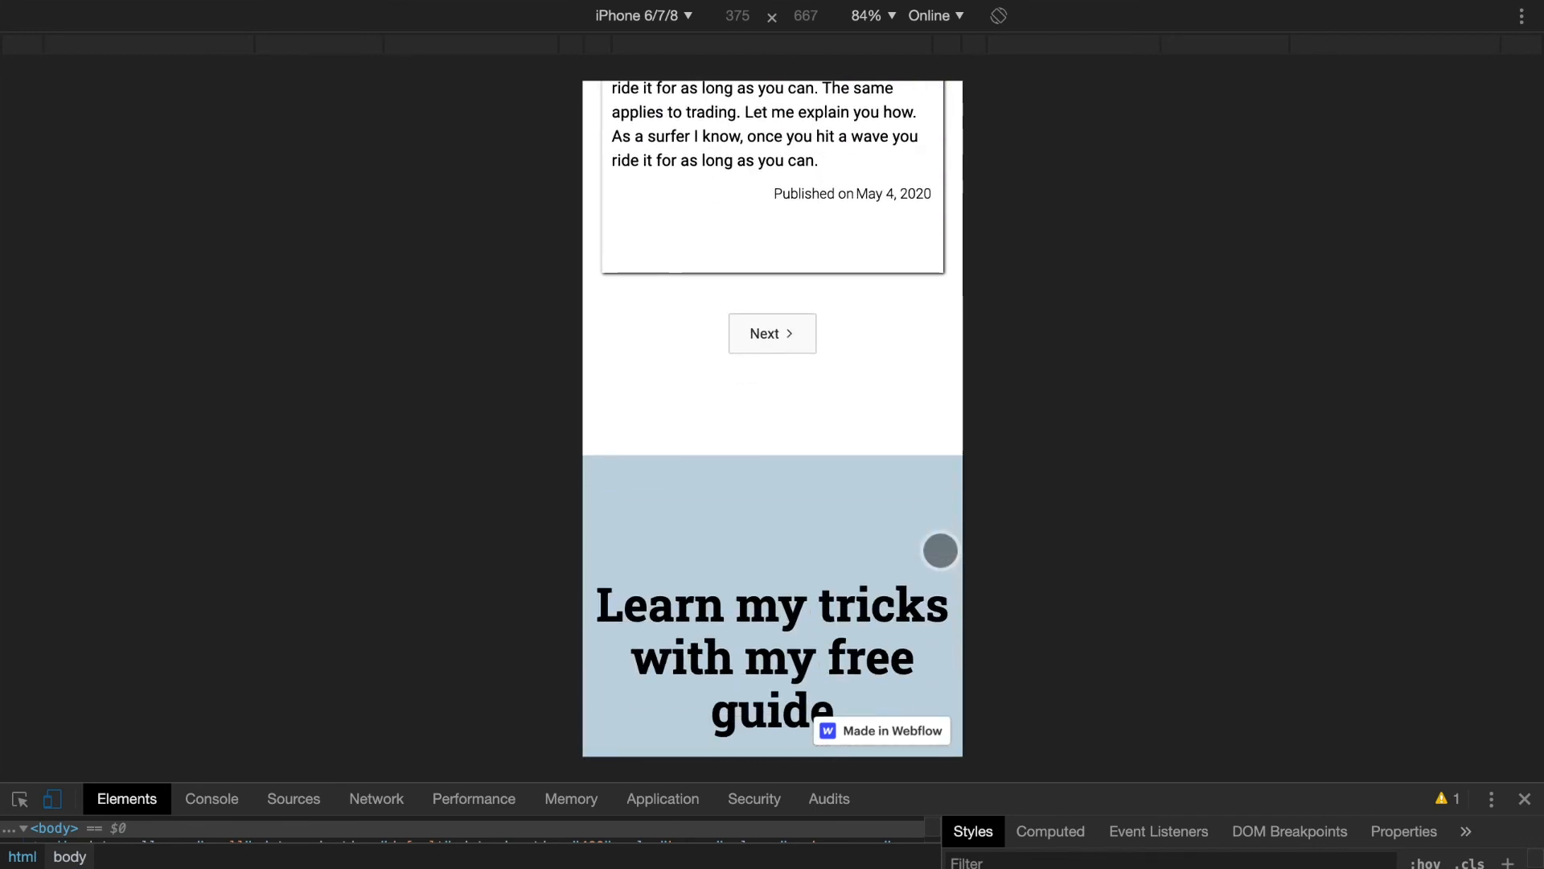
pyautogui.scroll(5, 941, 551)
pyautogui.press('super+r')
pyautogui.scroll(10, 739, 357)
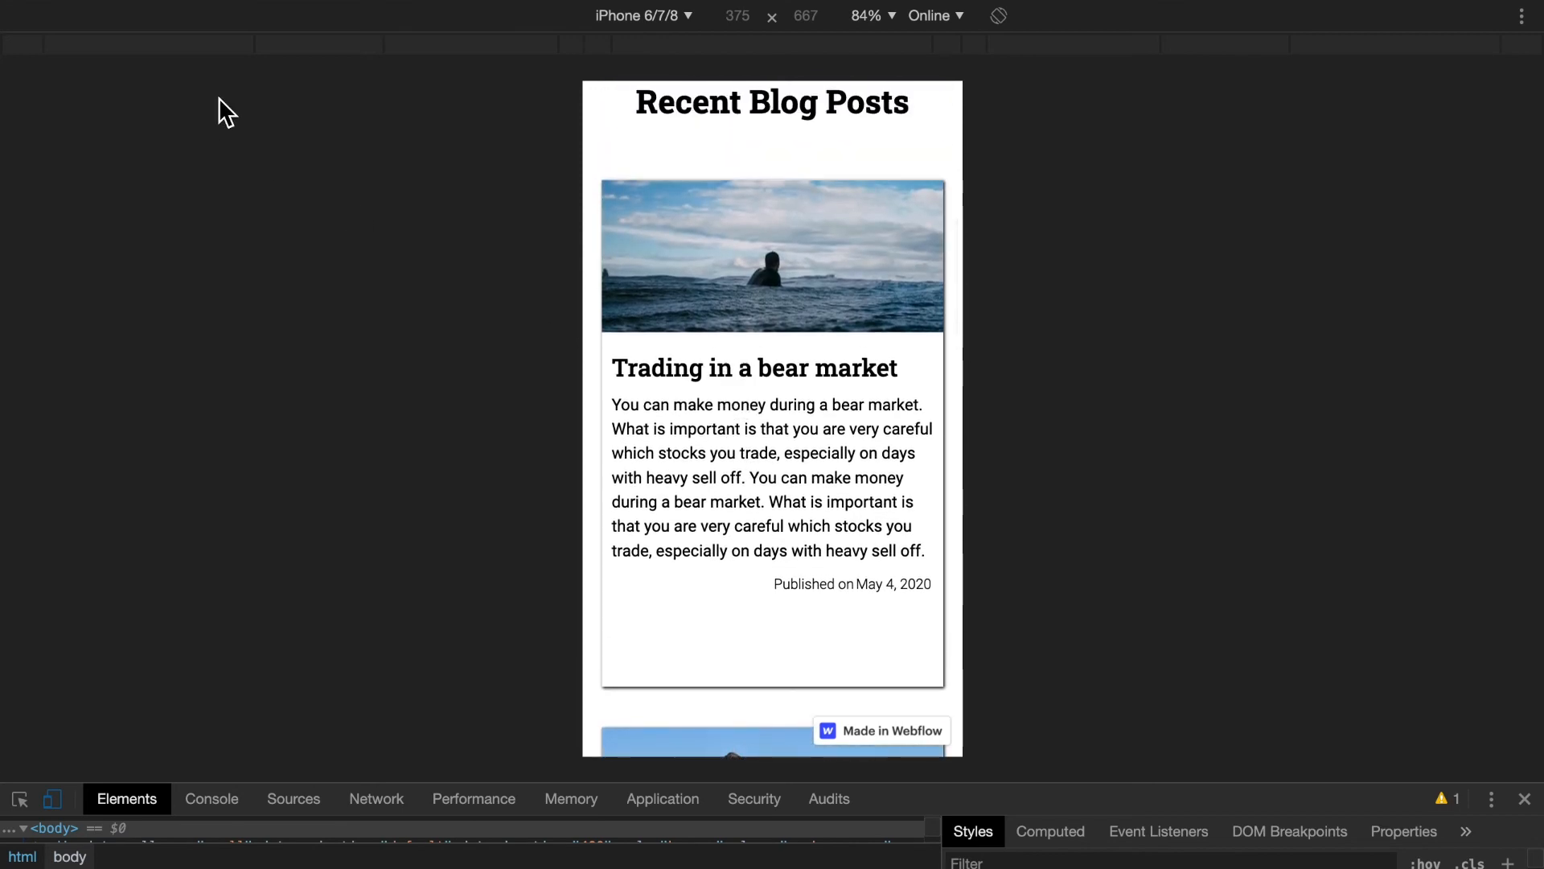
pyautogui.scroll(-10, 761, 711)
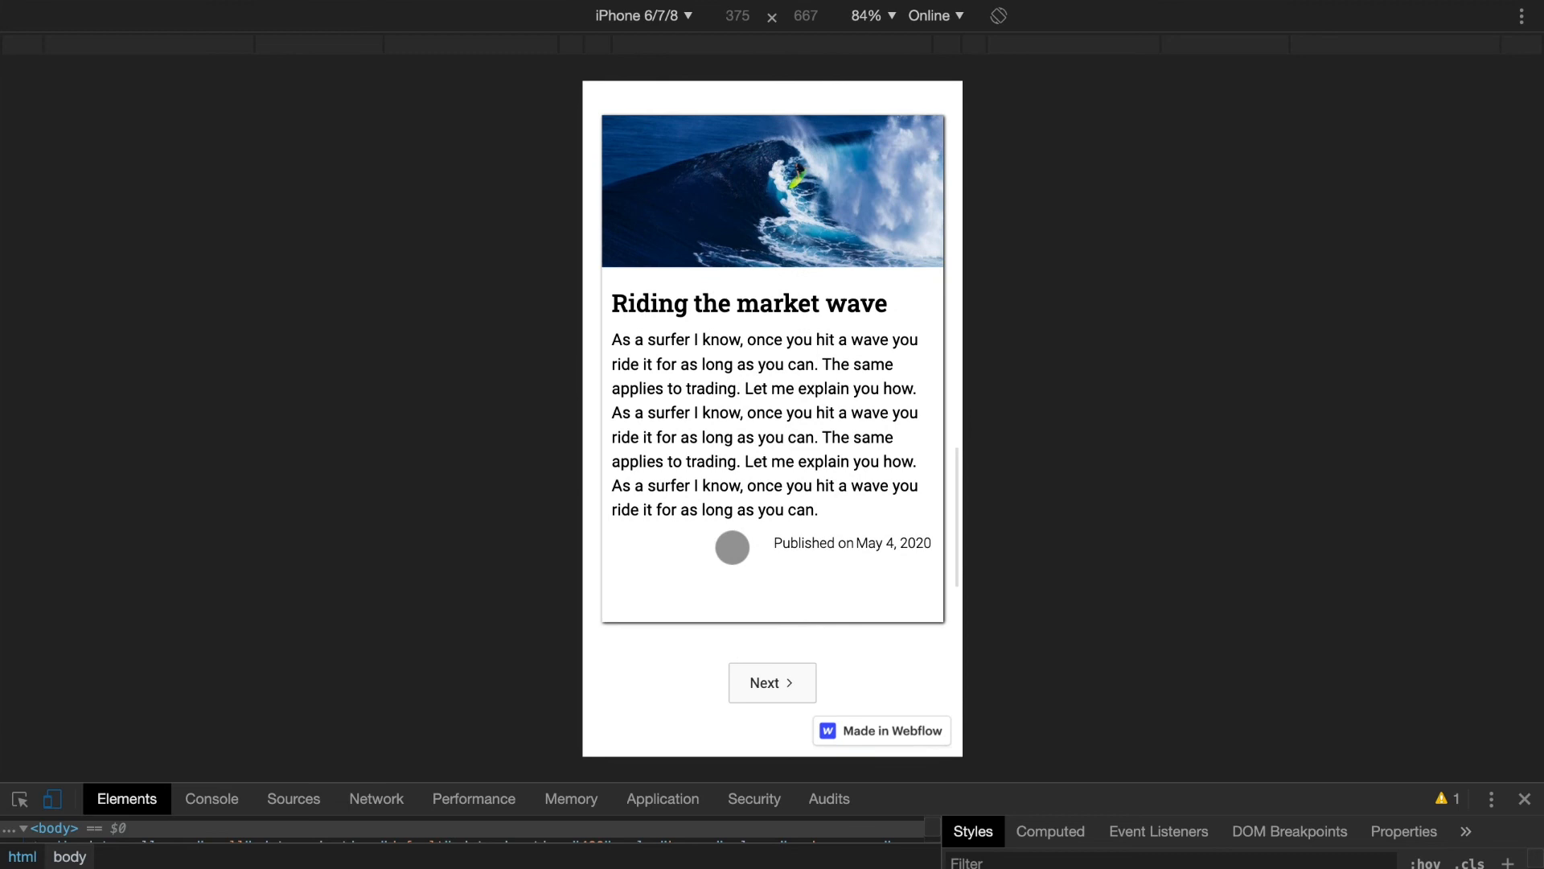
pyautogui.scroll(10, 737, 561)
pyautogui.scroll(-4, 739, 560)
pyautogui.scroll(-2, 739, 561)
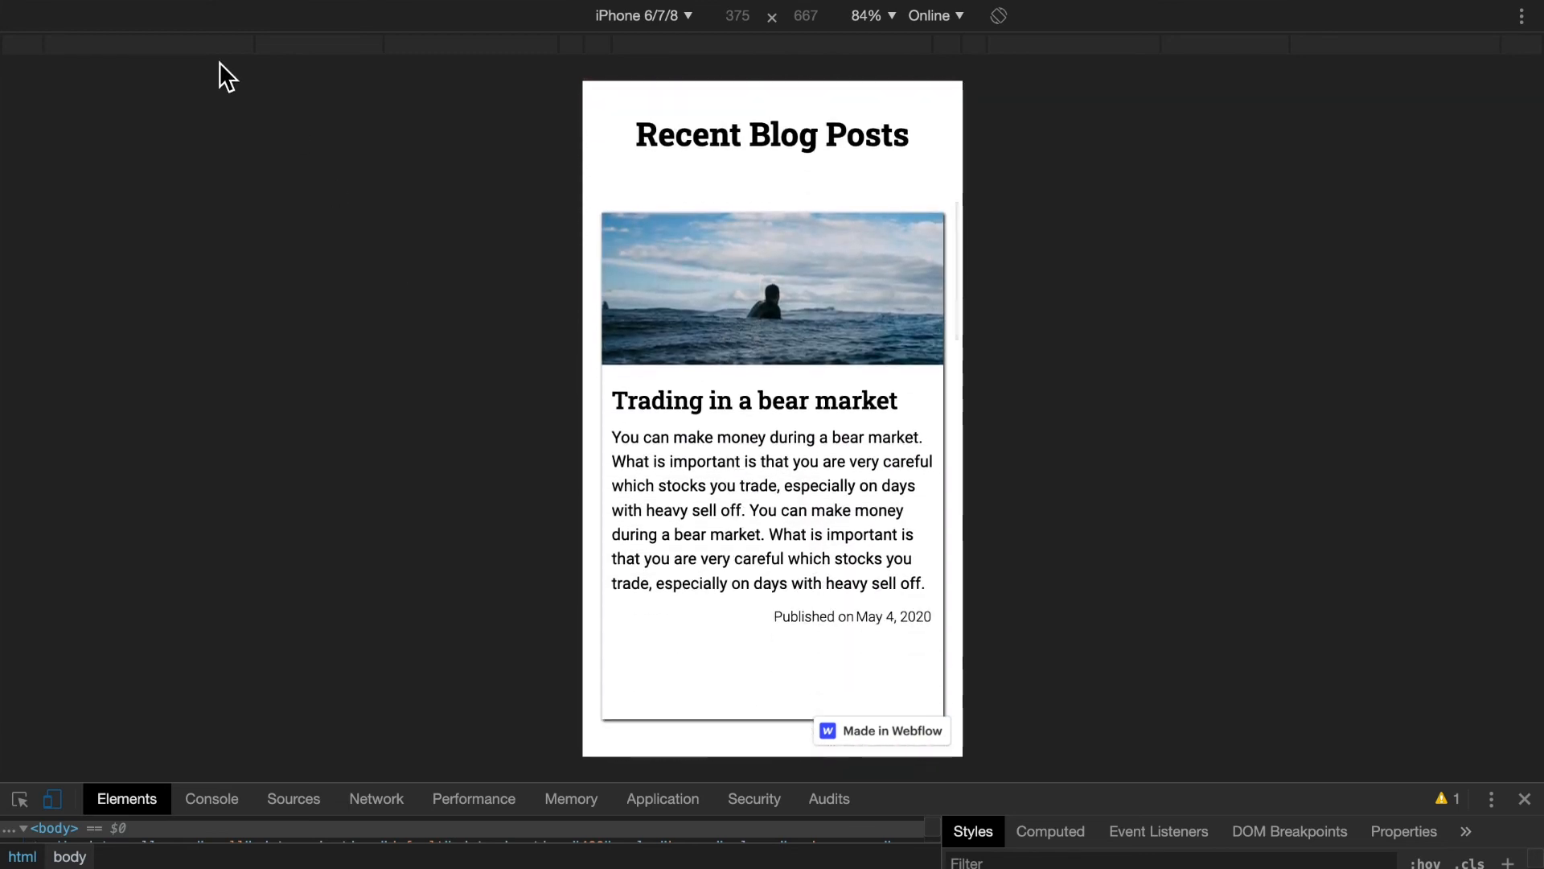
# - Reload the published page, switch back to the Webflow Designer and open the Blog page
pyautogui.hotkey('ctrl', 'r')
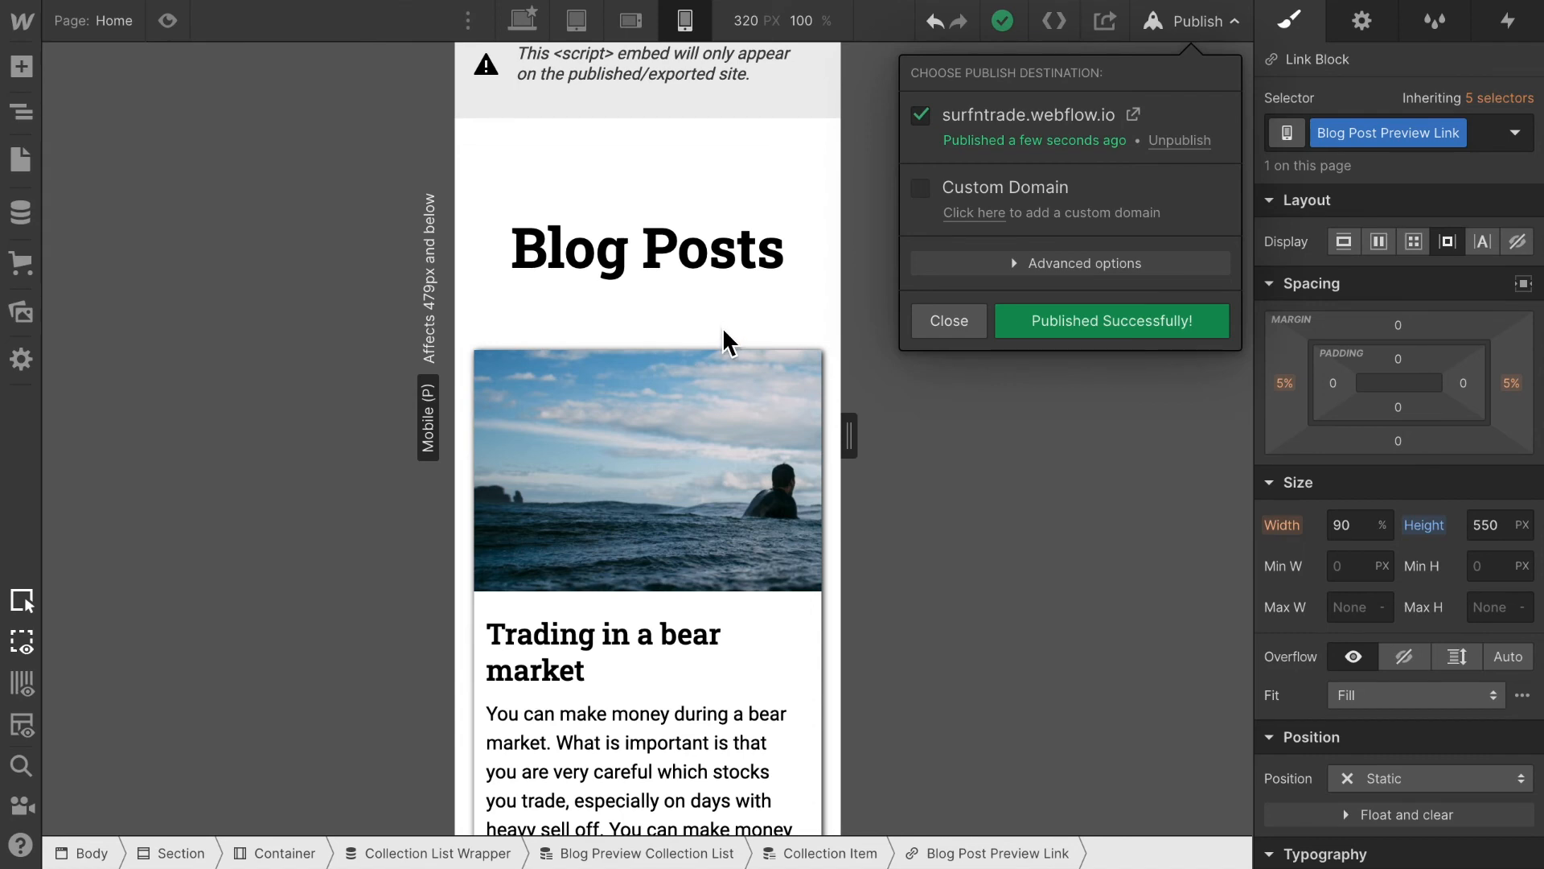
pyautogui.click(724, 332)
pyautogui.scroll(20, 723, 331)
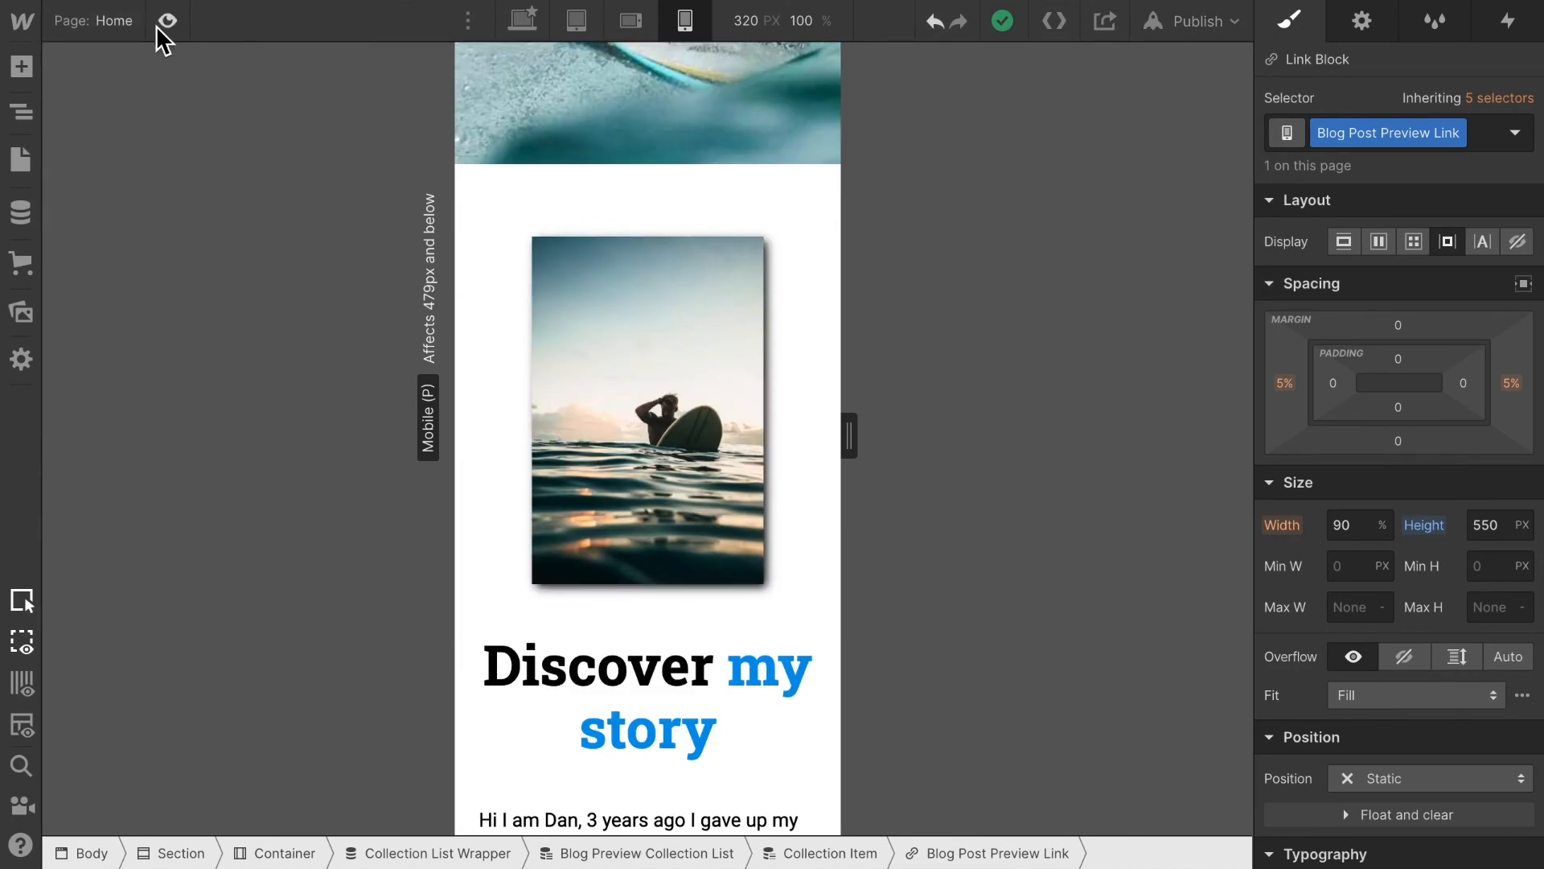
pyautogui.click(129, 29)
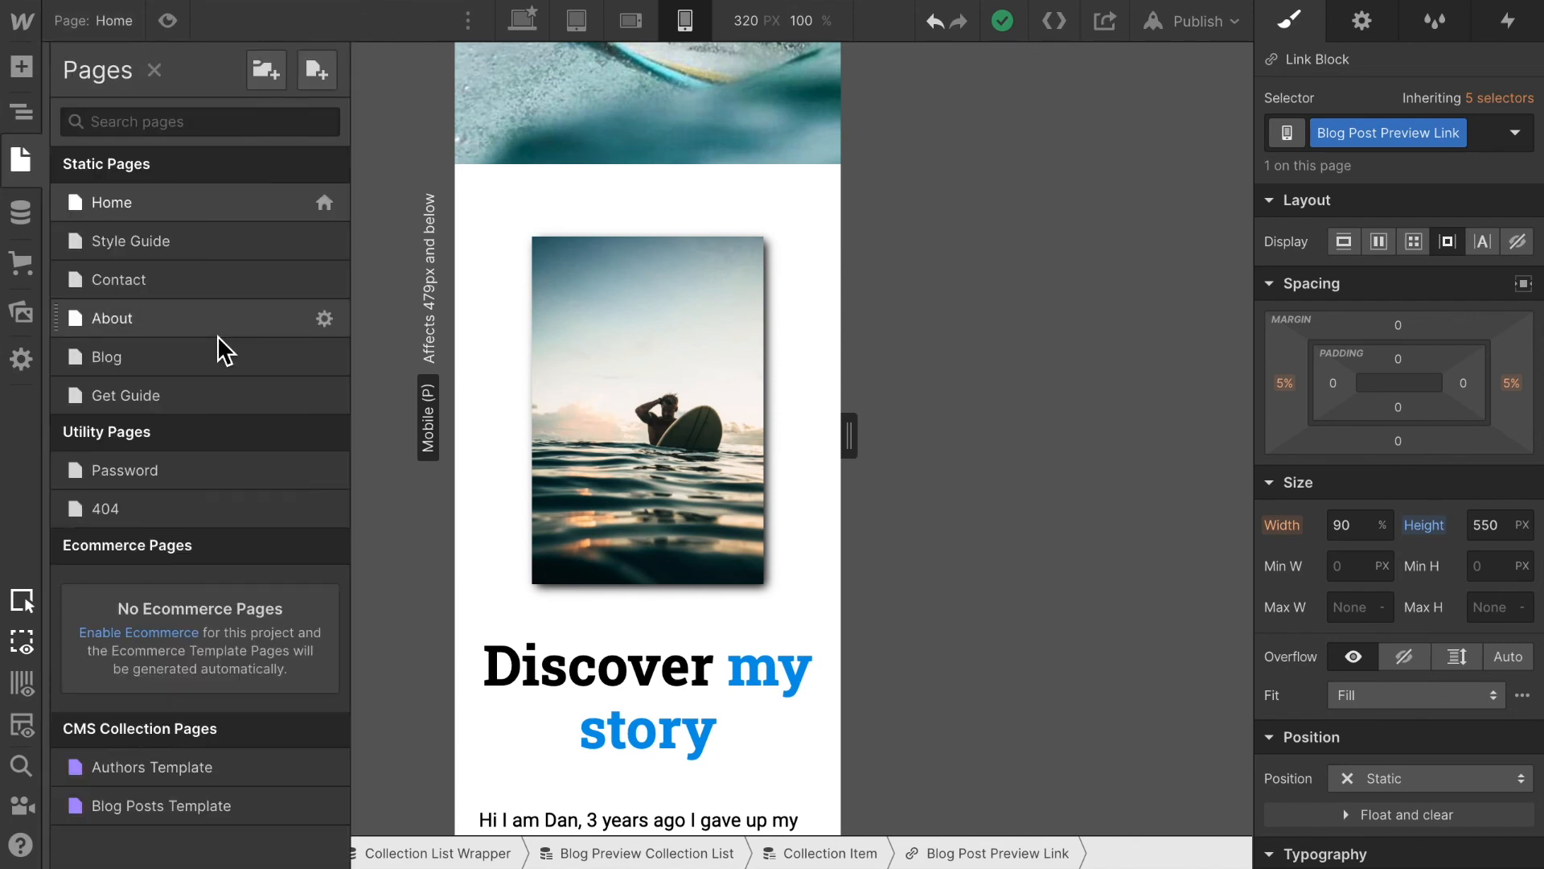
pyautogui.click(209, 367)
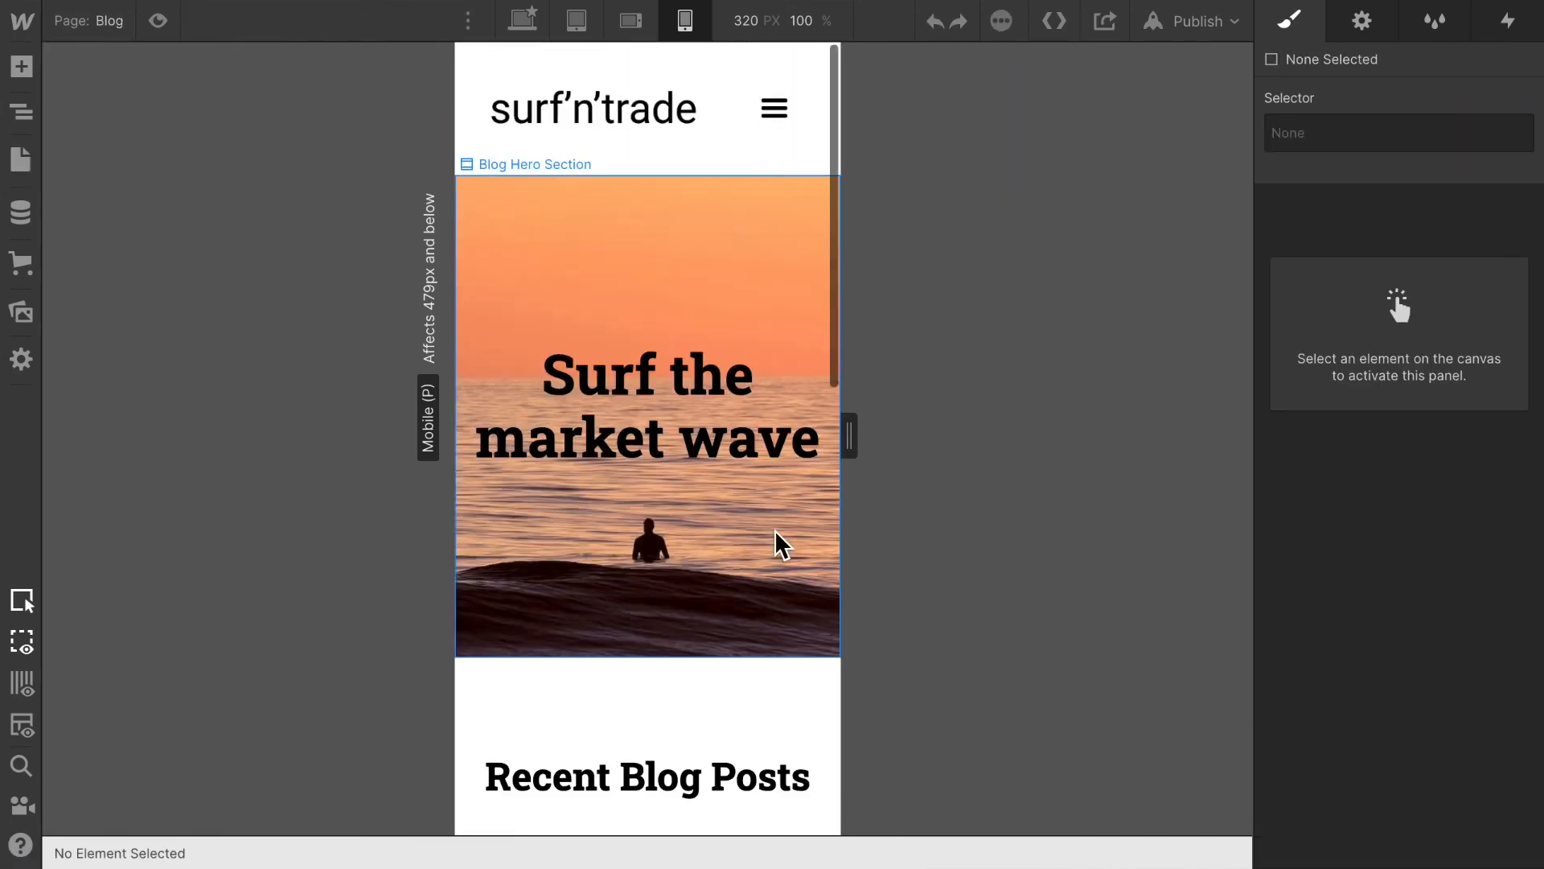
# - Examine whether the summaries and publish dates fit inside the Blog page's cards on the portrait mobile breakpoint
pyautogui.scroll(-8, 621, 607)
pyautogui.scroll(-15, 622, 607)
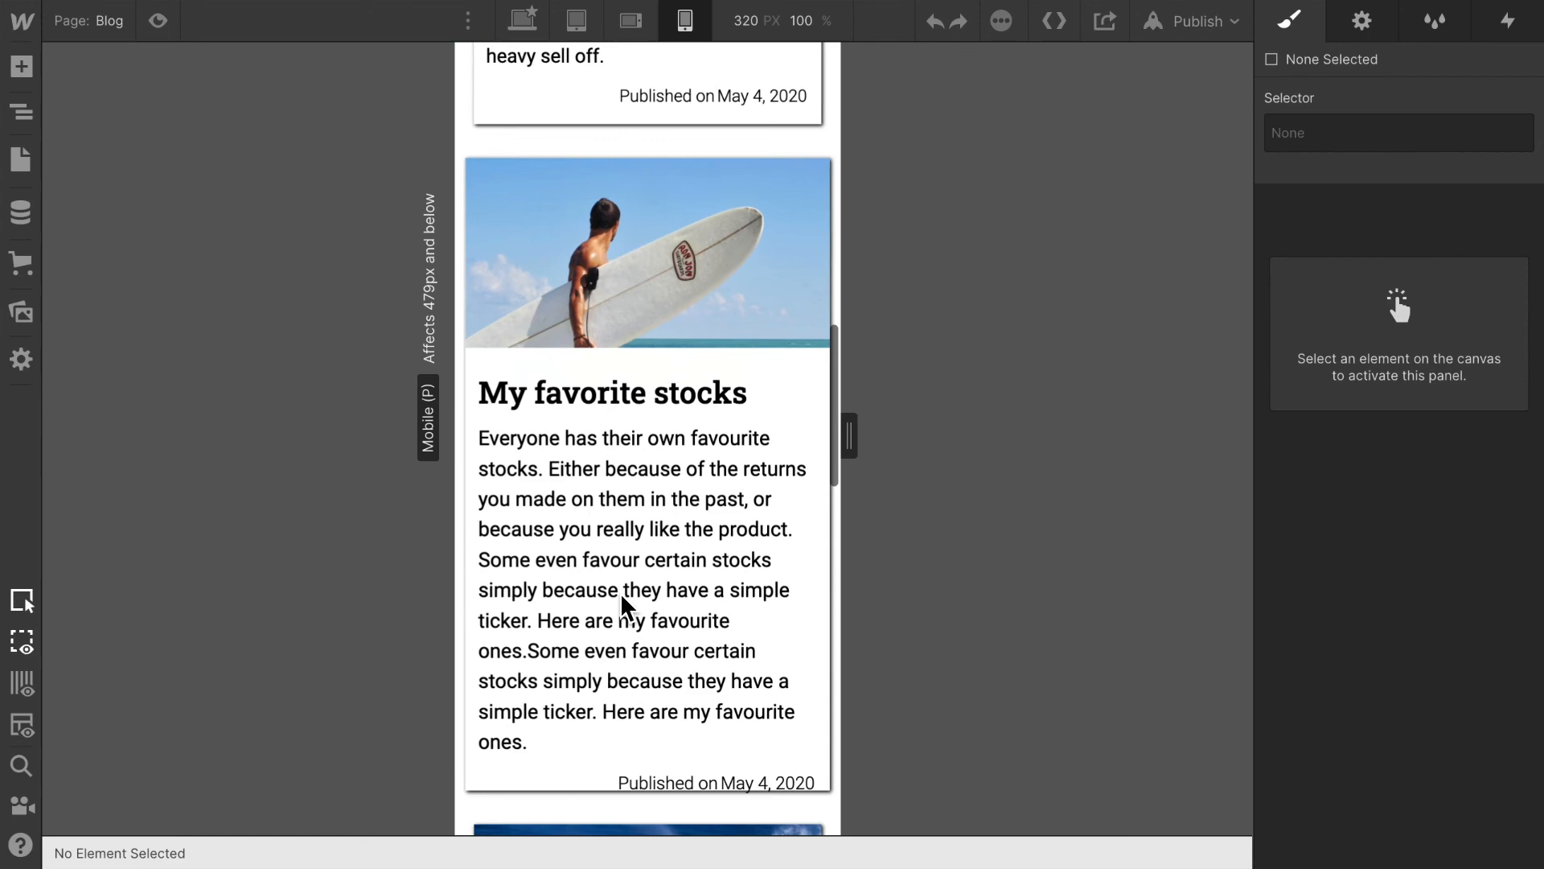
pyautogui.scroll(-2, 624, 607)
pyautogui.scroll(6, 620, 606)
pyautogui.scroll(-5, 588, 600)
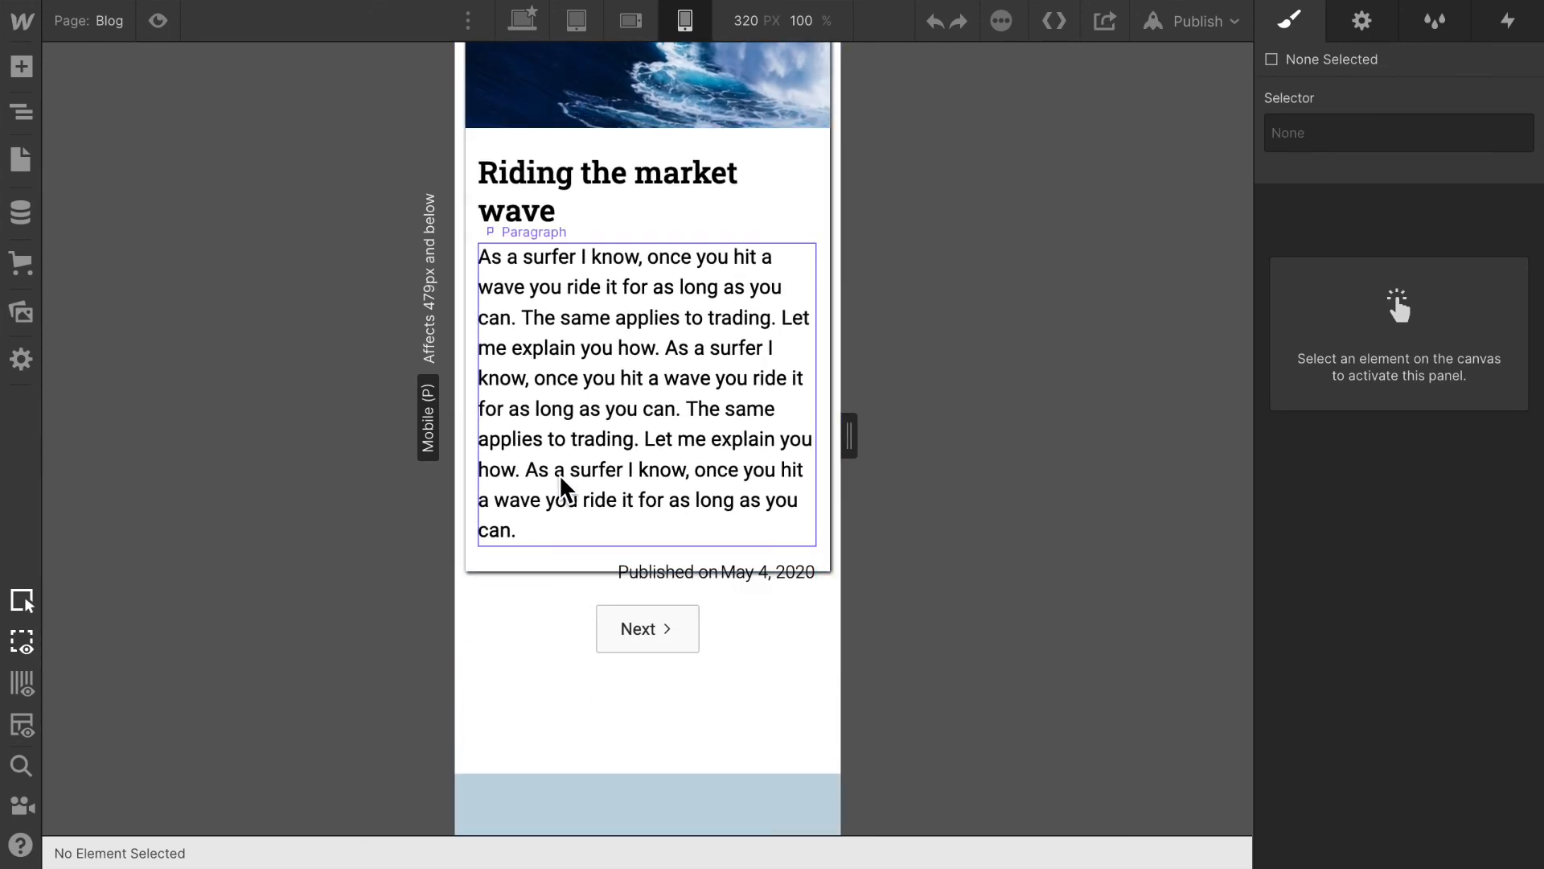
pyautogui.scroll(3, 599, 390)
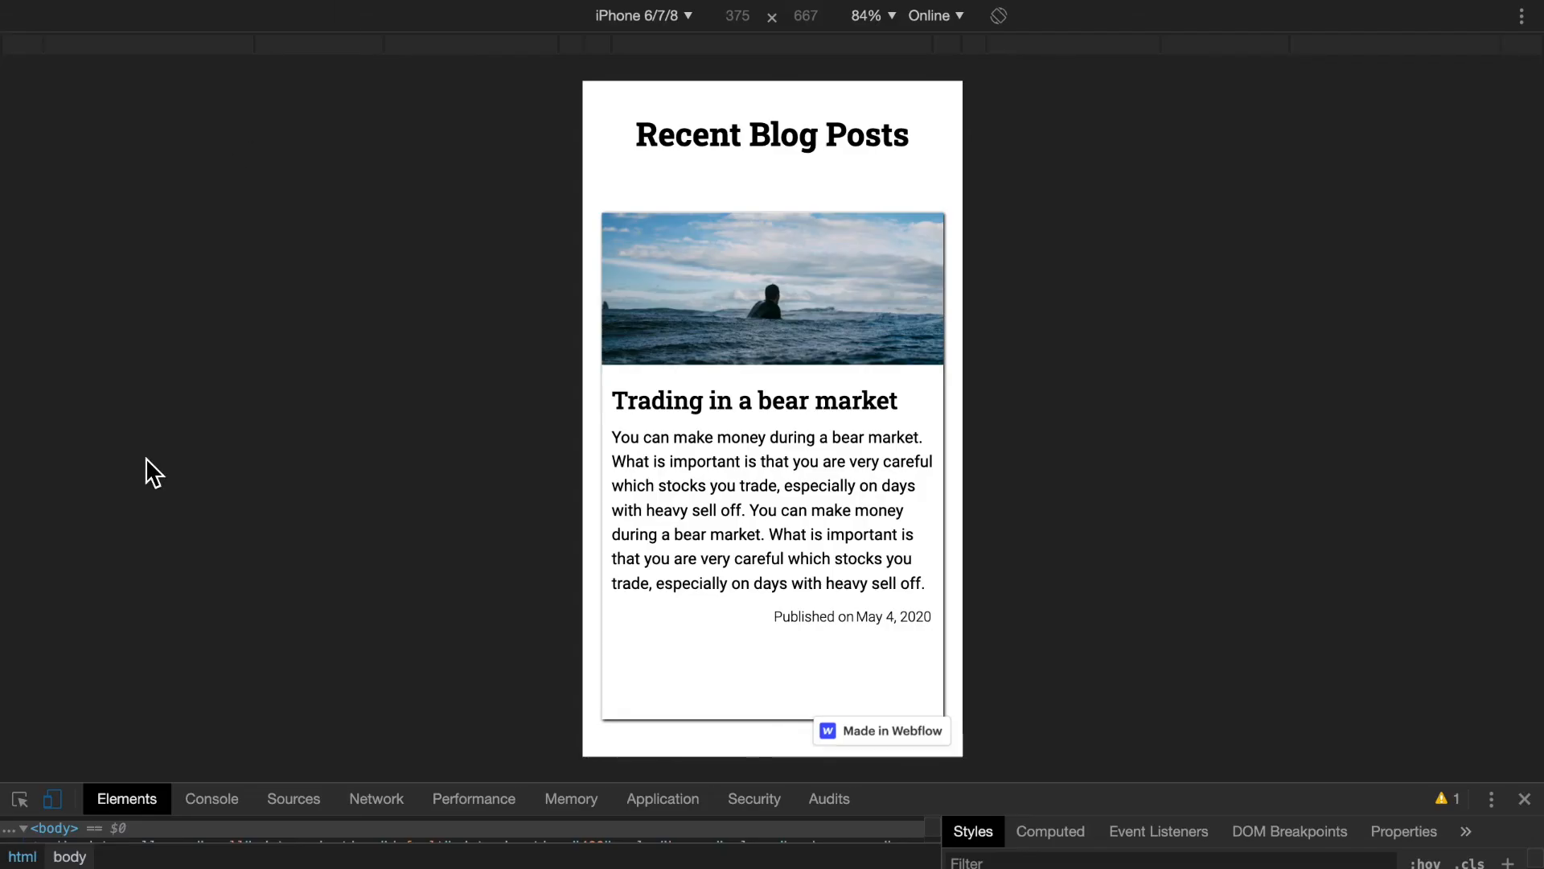
# - Check the published Blog page's cards in the browser at desktop width and again in the iPhone 6/7/8 preview
pyautogui.click(50, 798)
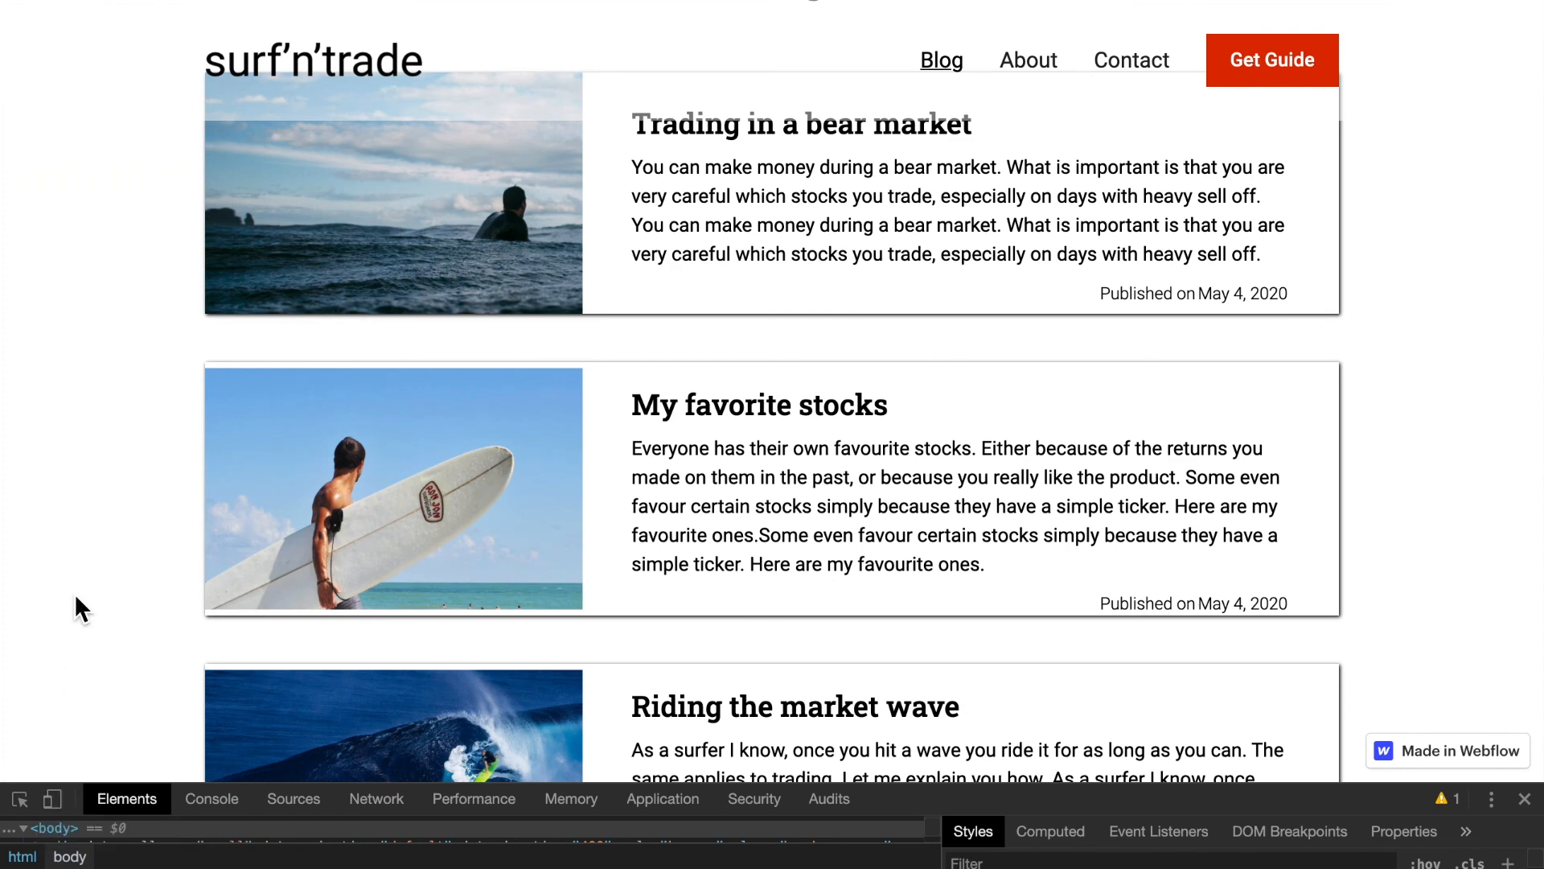
pyautogui.scroll(-6, 74, 592)
pyautogui.scroll(1, 74, 592)
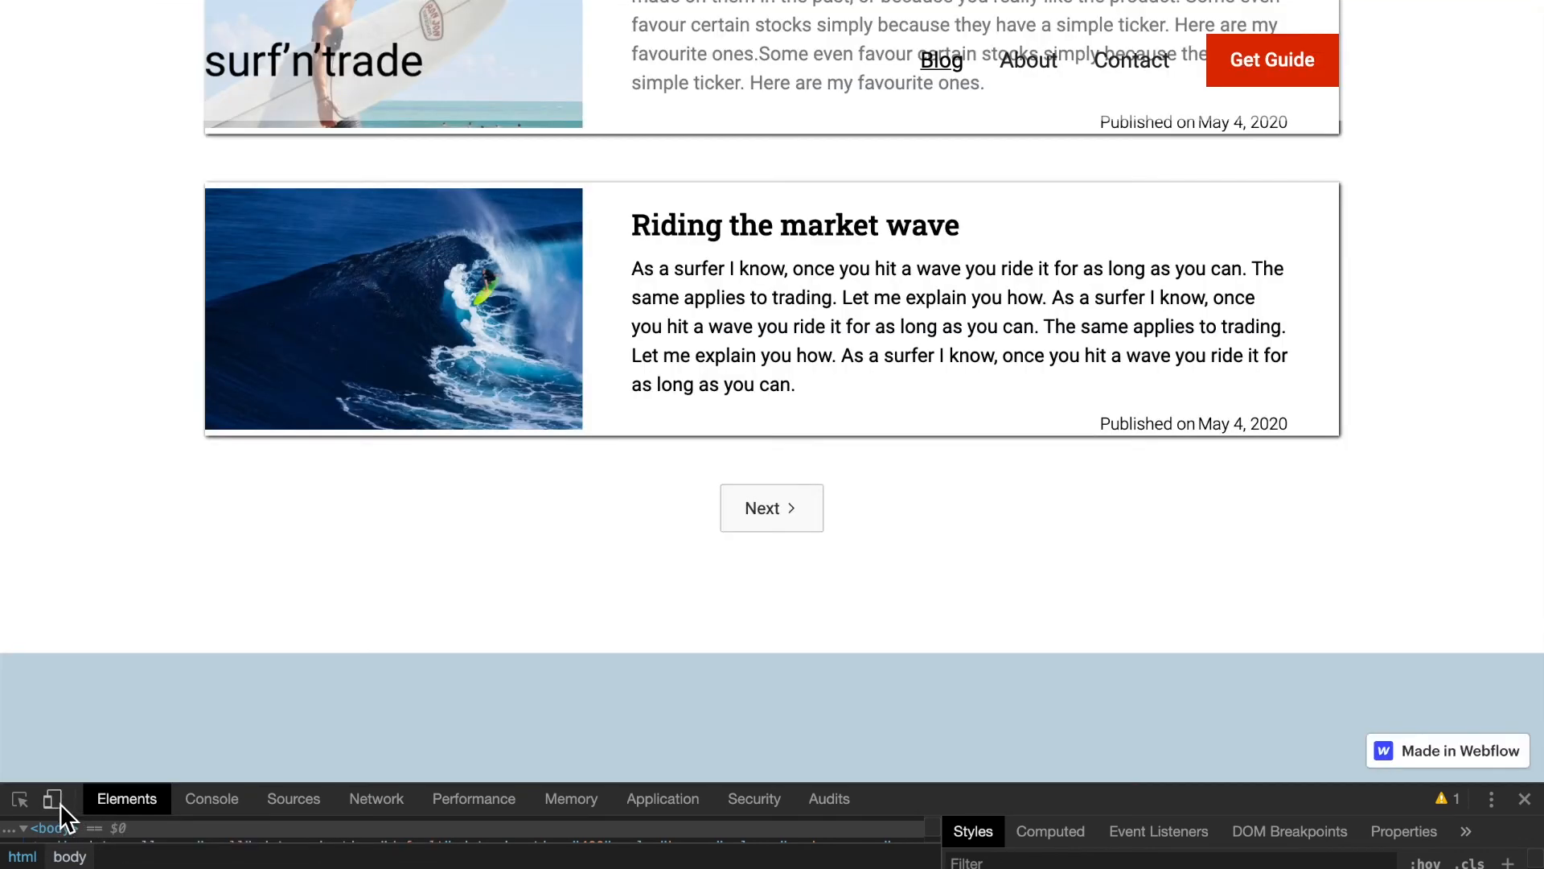
pyautogui.click(59, 803)
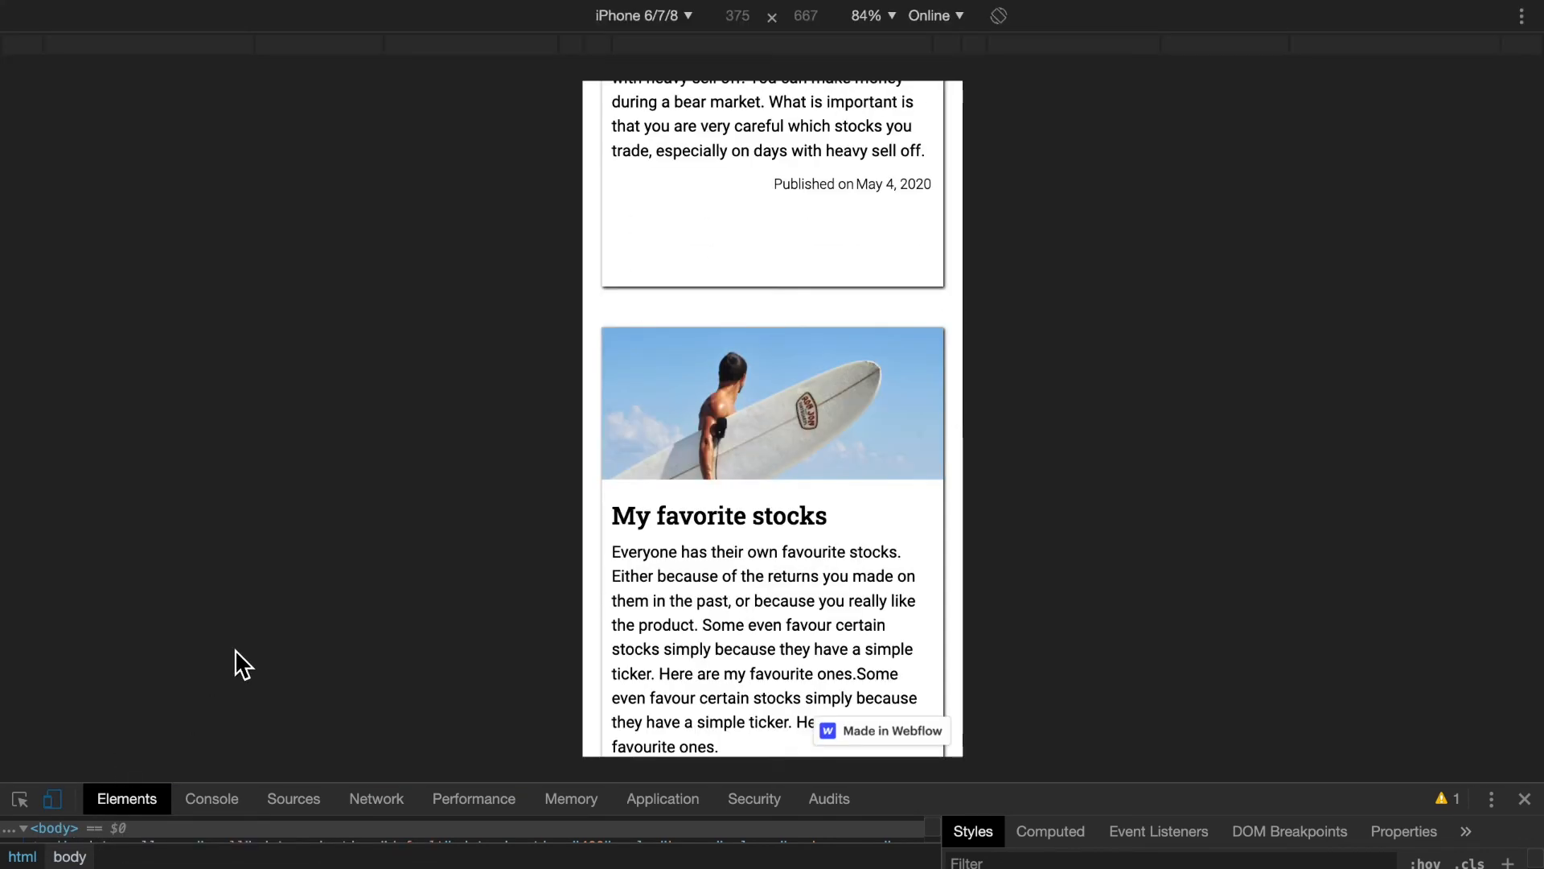
pyautogui.scroll(-10, 856, 494)
pyautogui.scroll(3, 856, 493)
pyautogui.scroll(15, 857, 495)
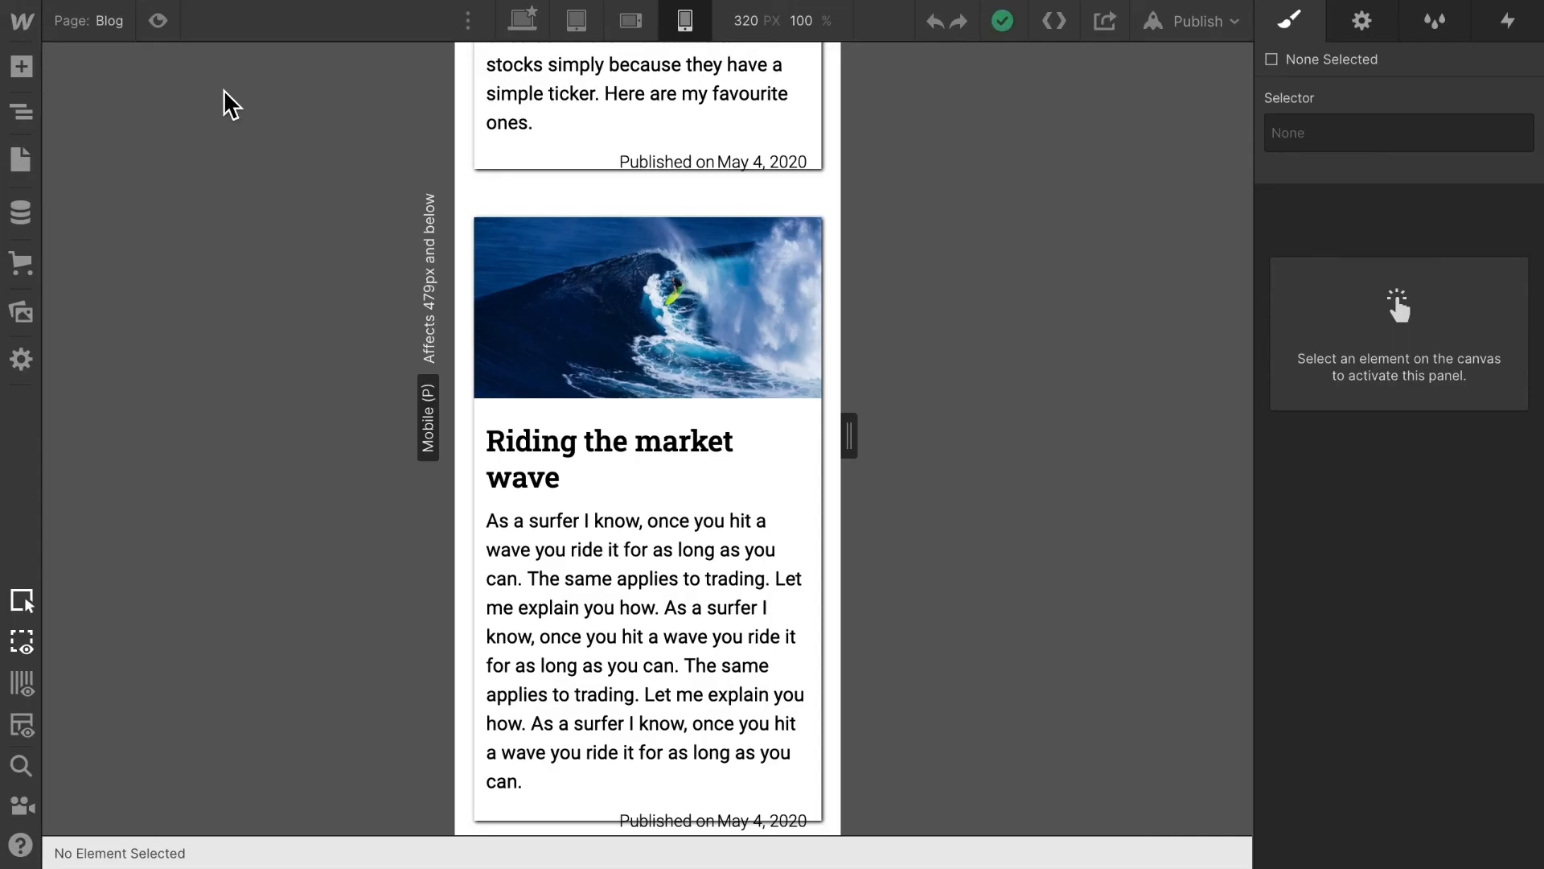
# - On the Blog page's portrait mobile breakpoint, set the Blog Preview Link Block height to 520 px and check the cards
pyautogui.click(539, 832)
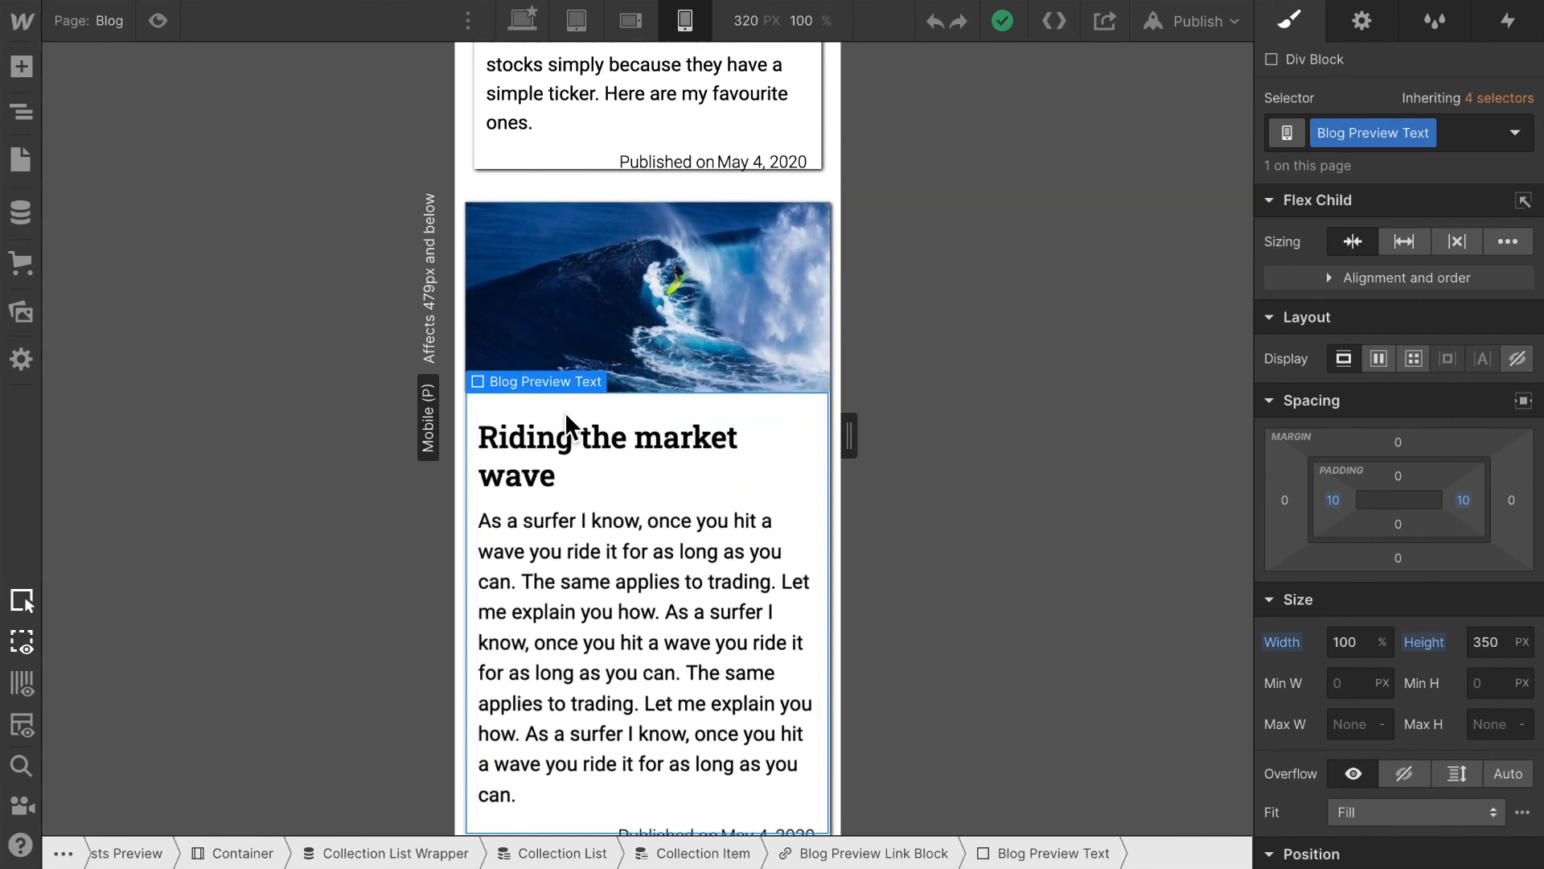
pyautogui.click(20, 114)
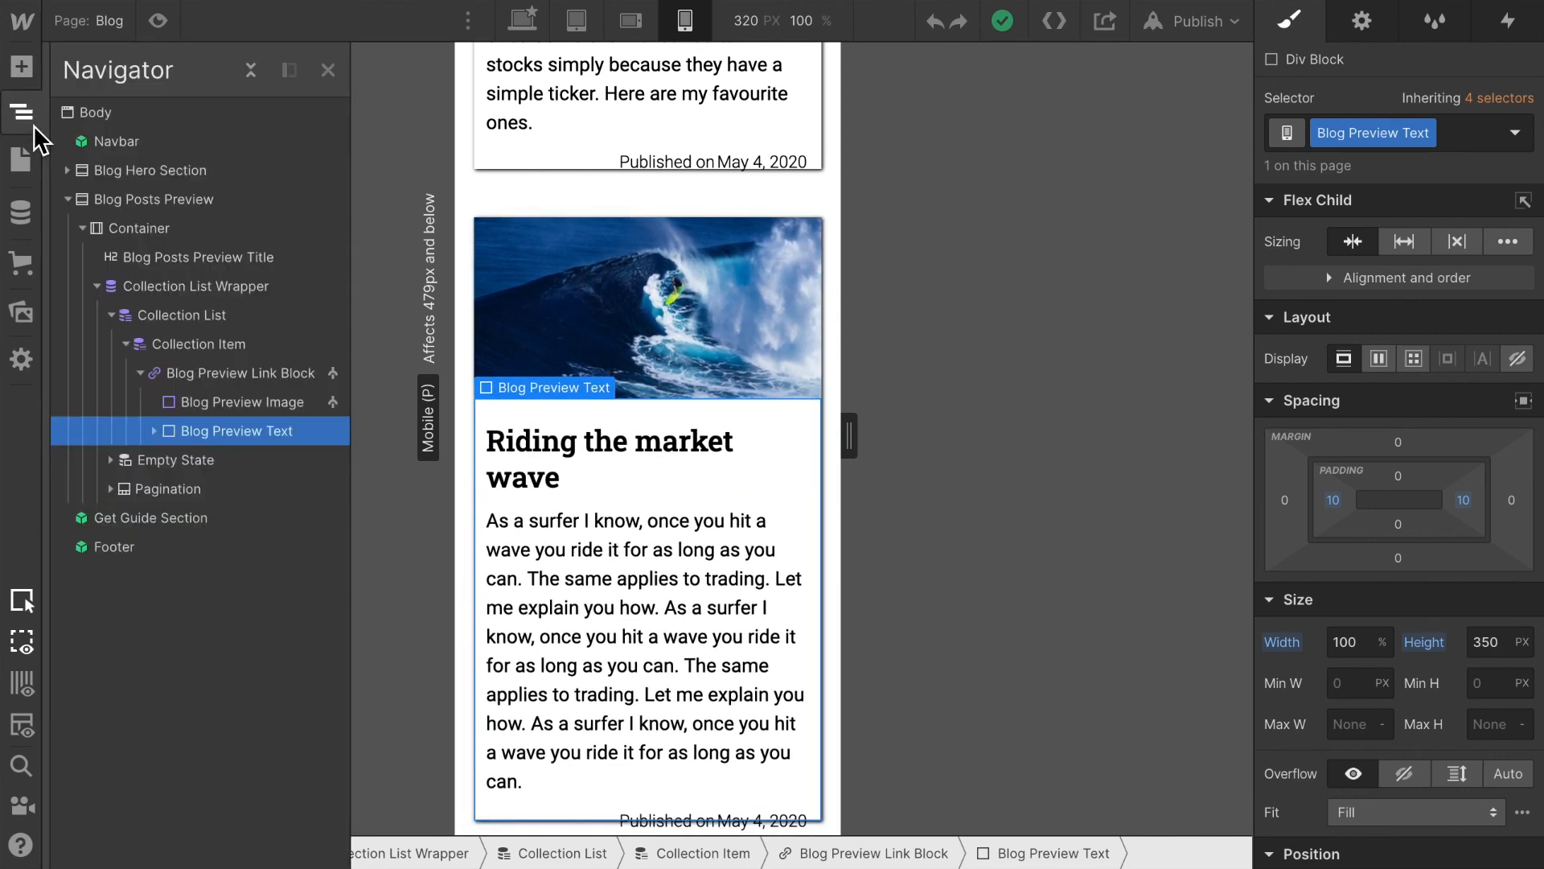
pyautogui.click(226, 370)
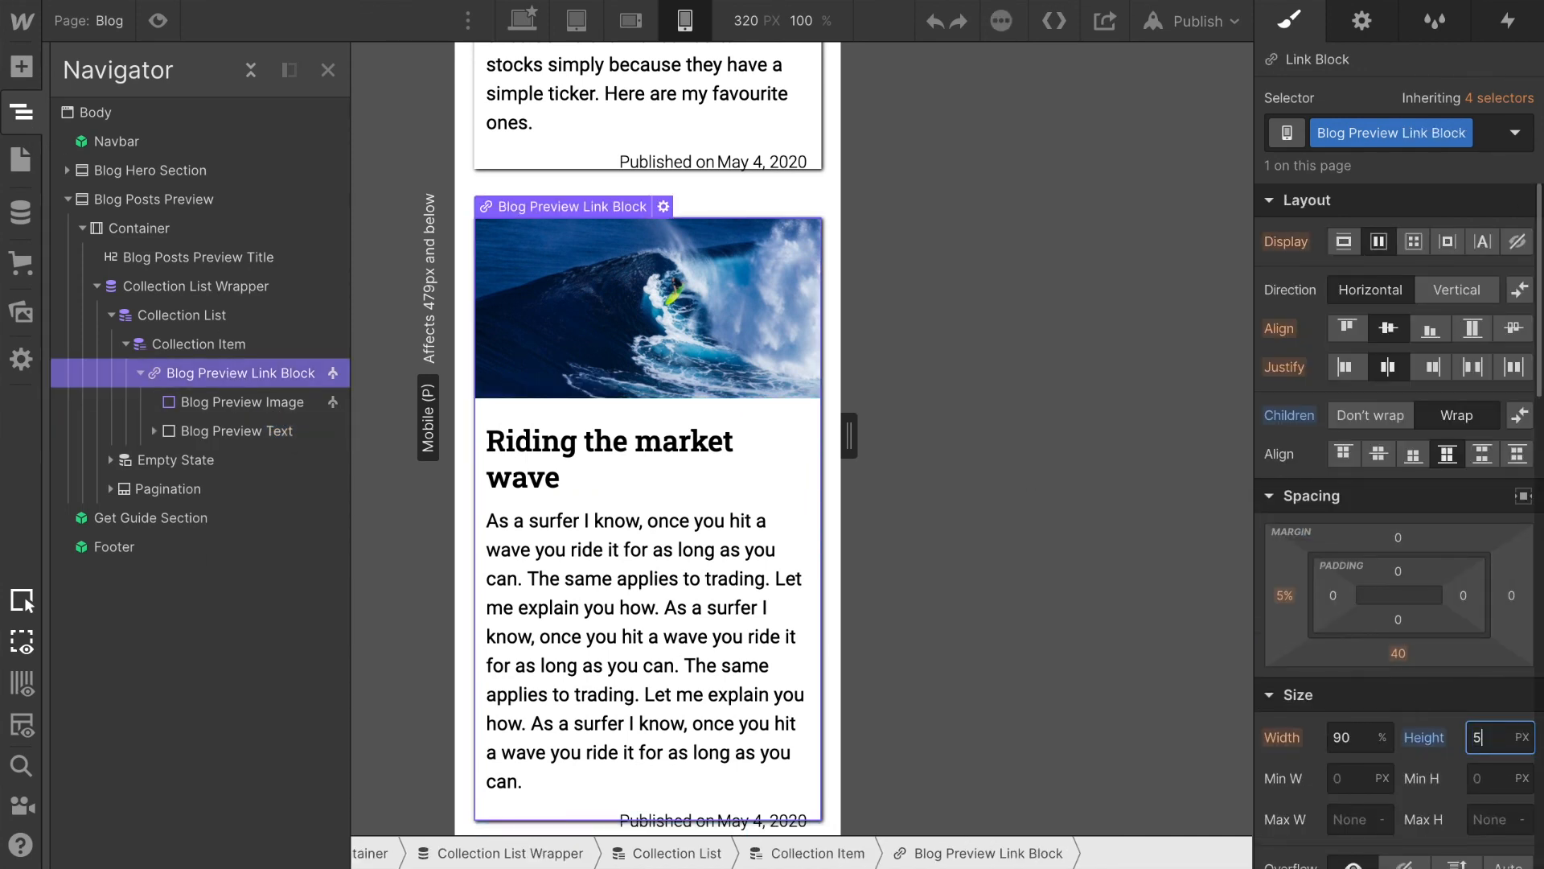
pyautogui.press('Return')
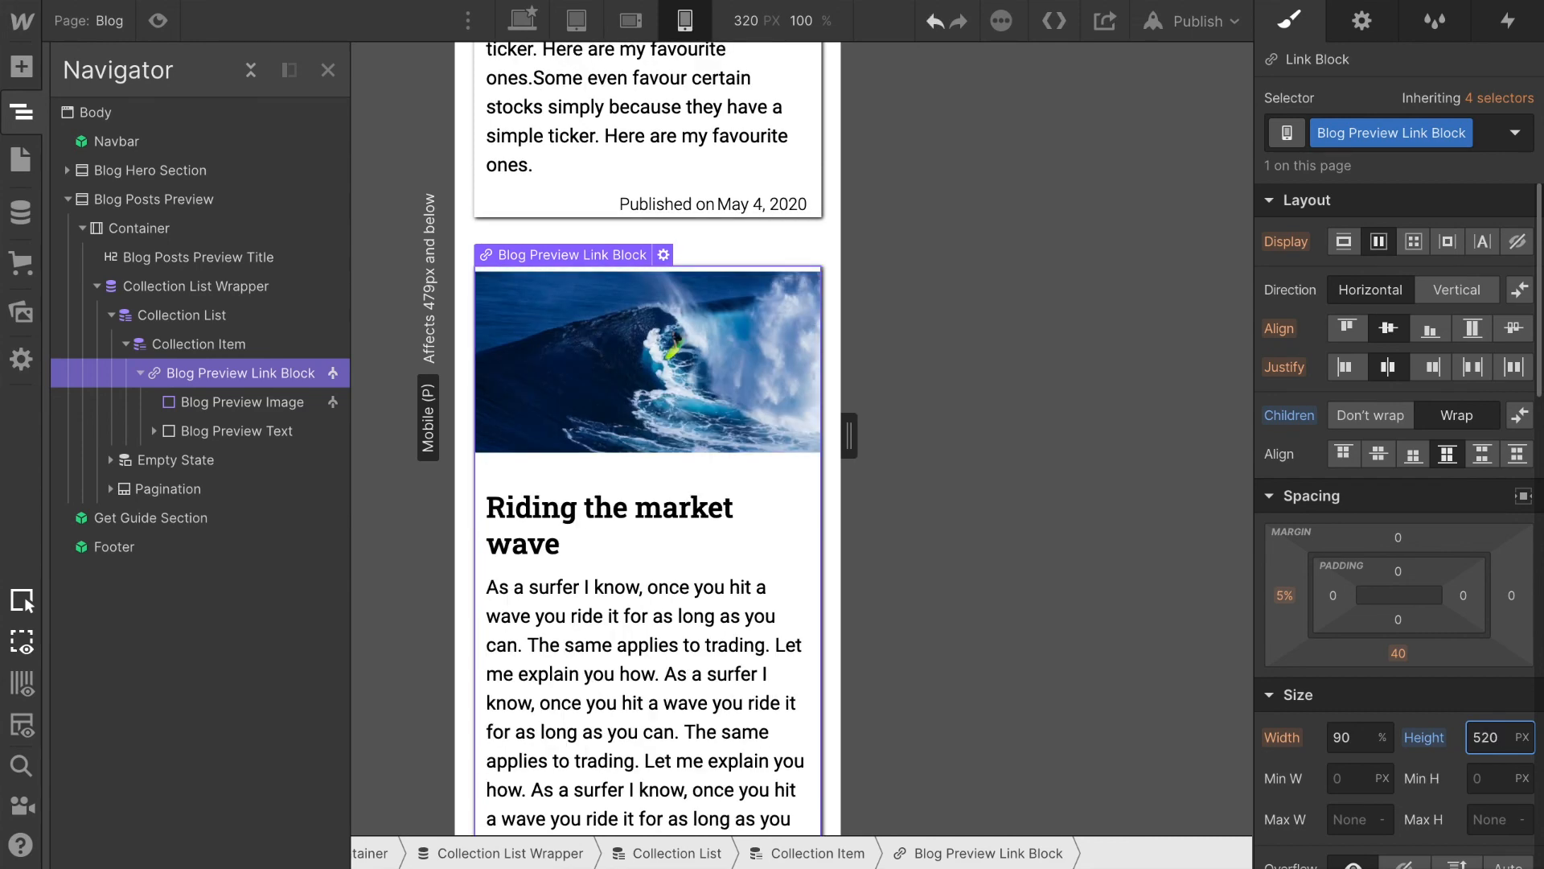
pyautogui.scroll(-4, 703, 631)
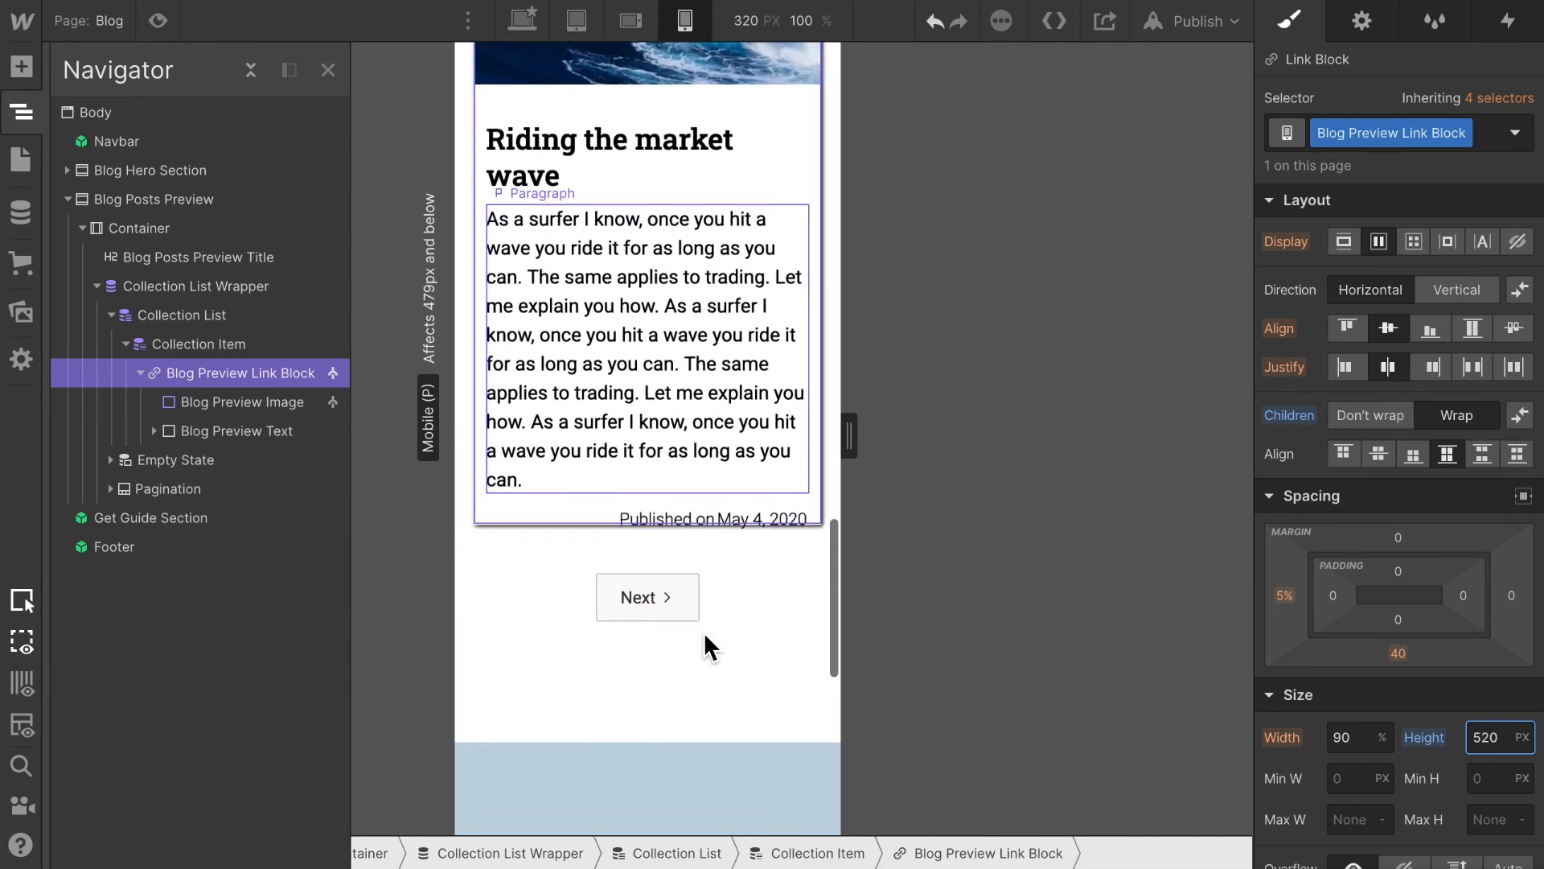
pyautogui.scroll(5, 693, 217)
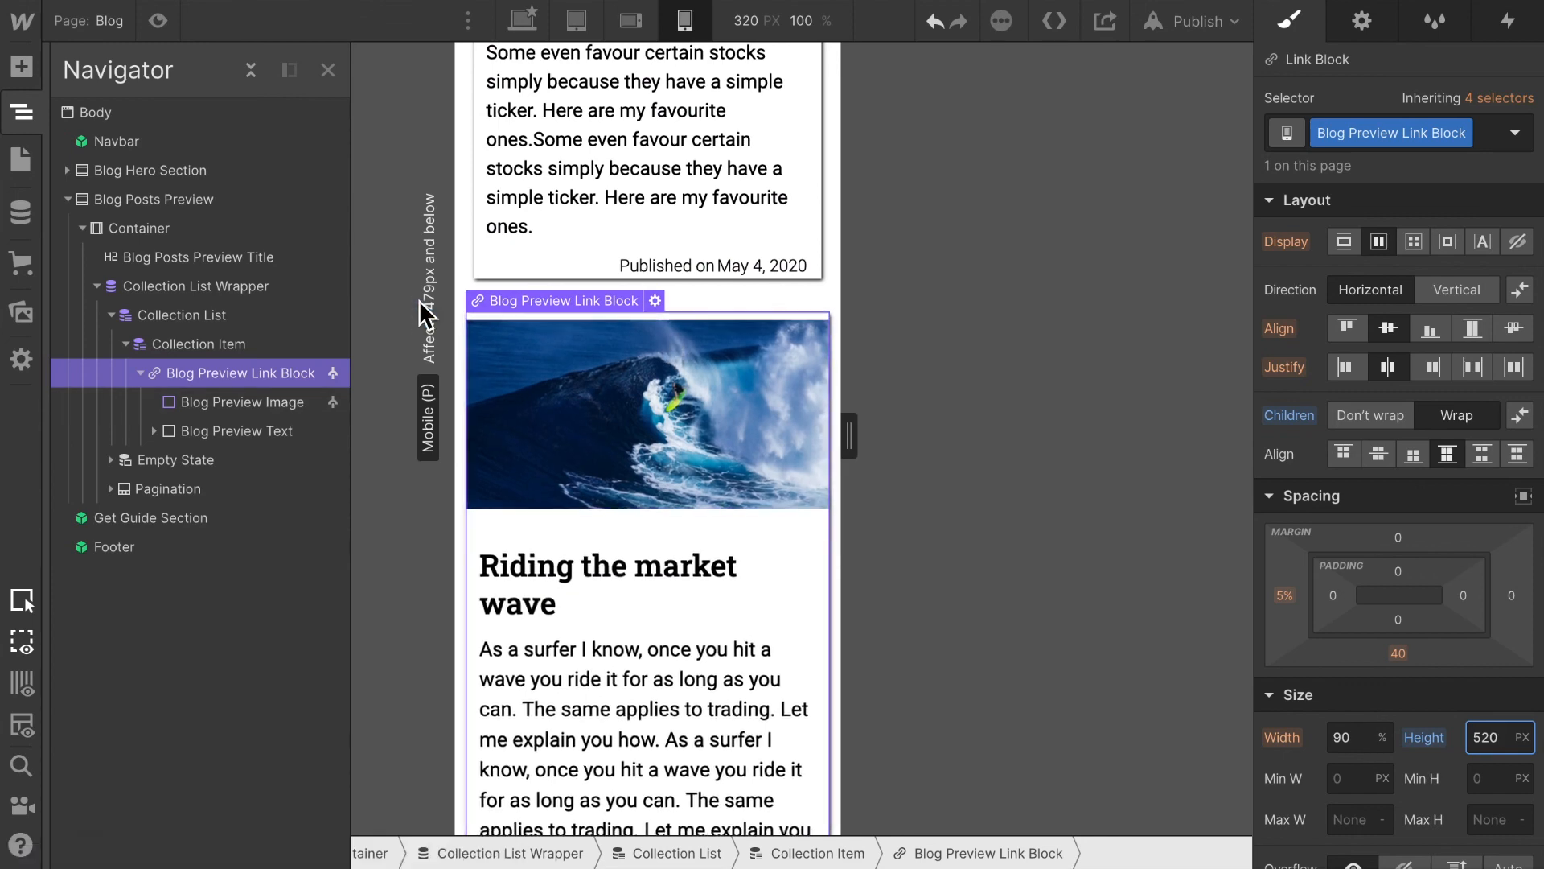
pyautogui.click(328, 71)
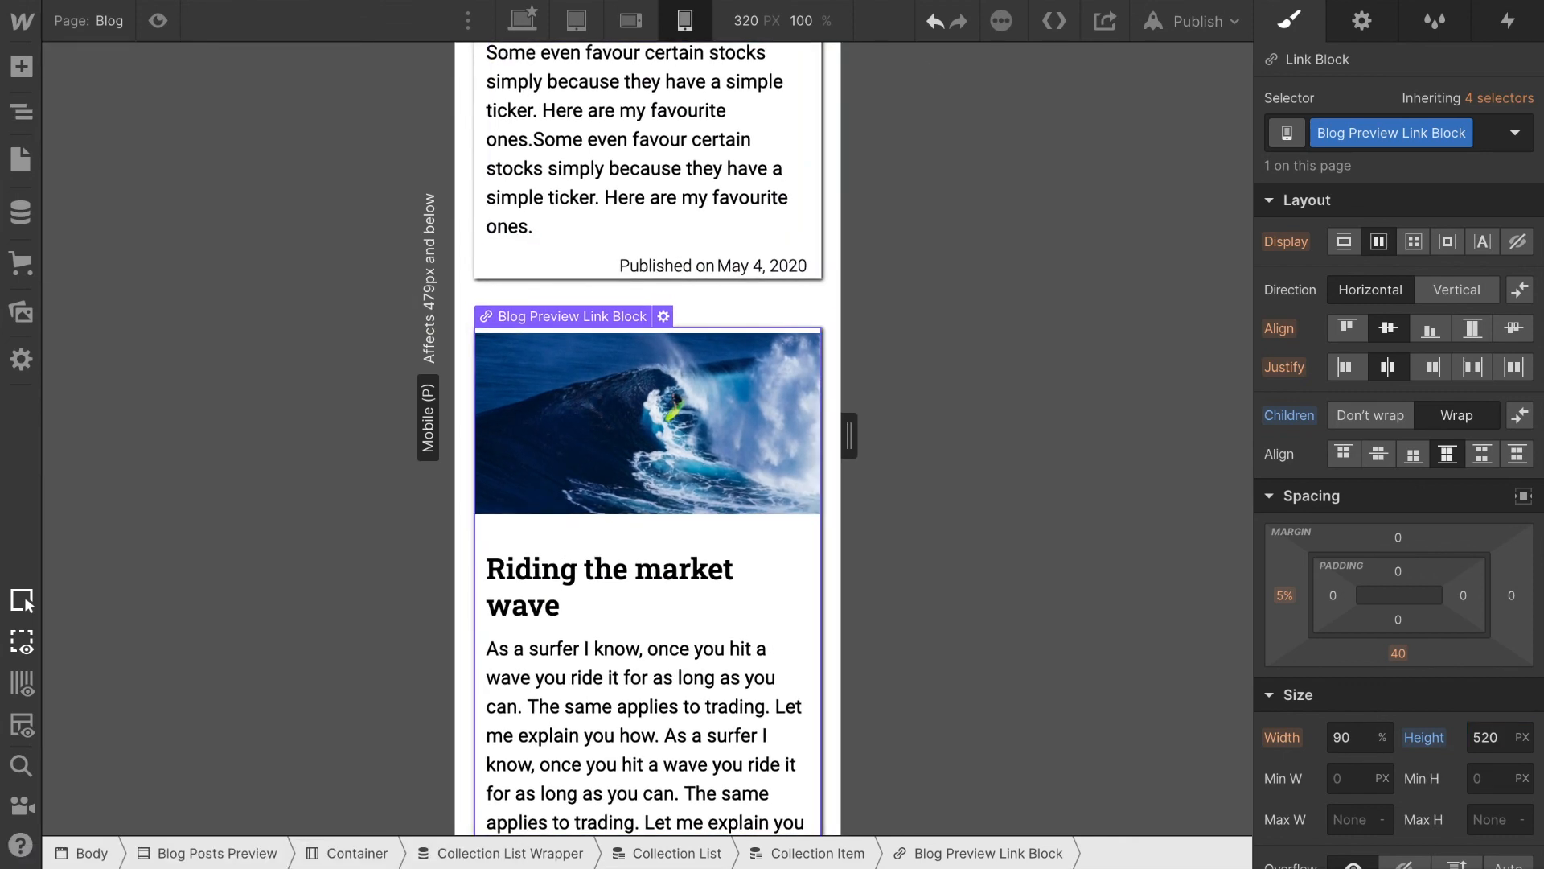